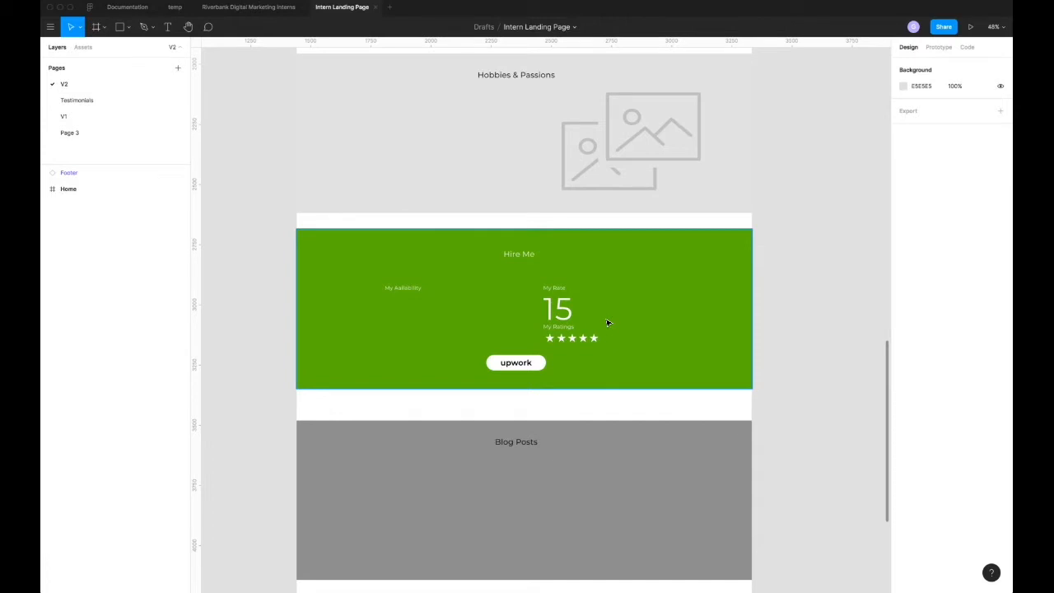
Look over the Hire Me, Blog Posts and footer sections of the wireframe and switch to the Sample Intern Content Outline in Chrome
scroll(608, 323, "down", 5)
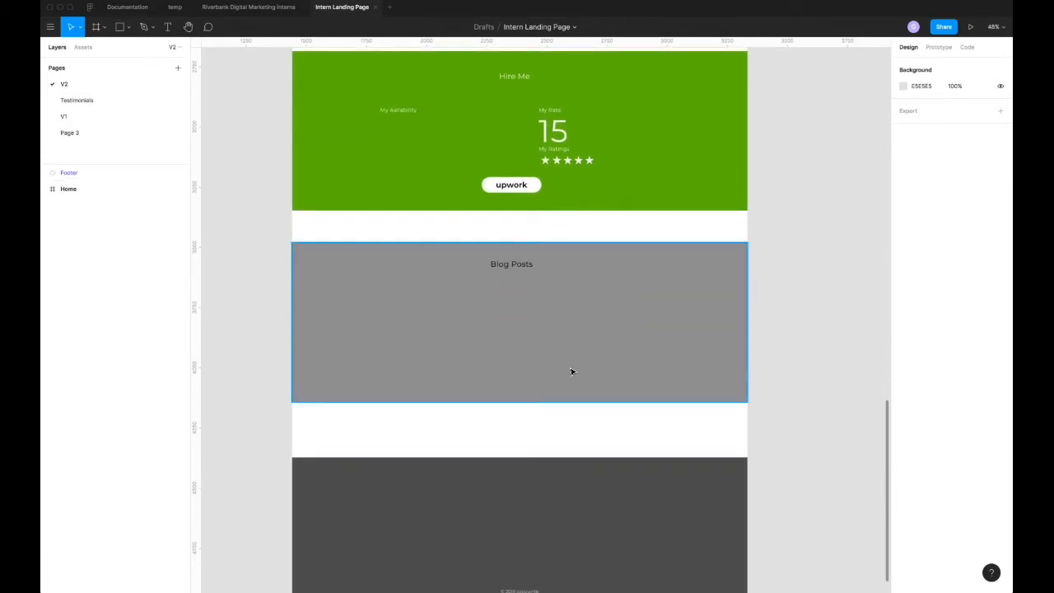
key("super+Tab")
key("super+Tab")
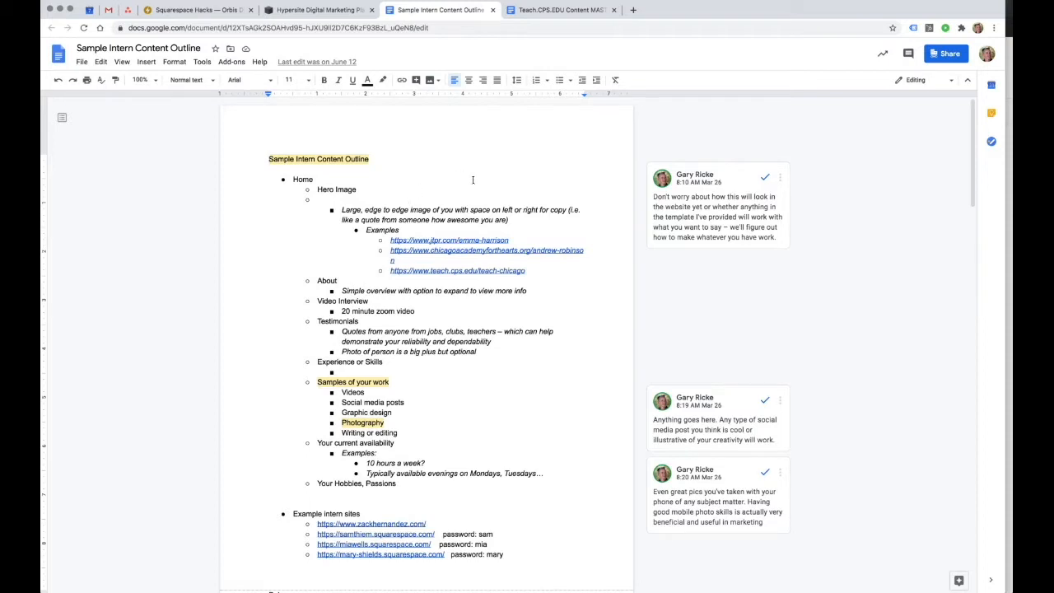
Open the Teach.CPS.EDU Content MASTER document and examine its outline of navigation, footer, home page and Licensed Teacher landing page content
left_click(539, 11)
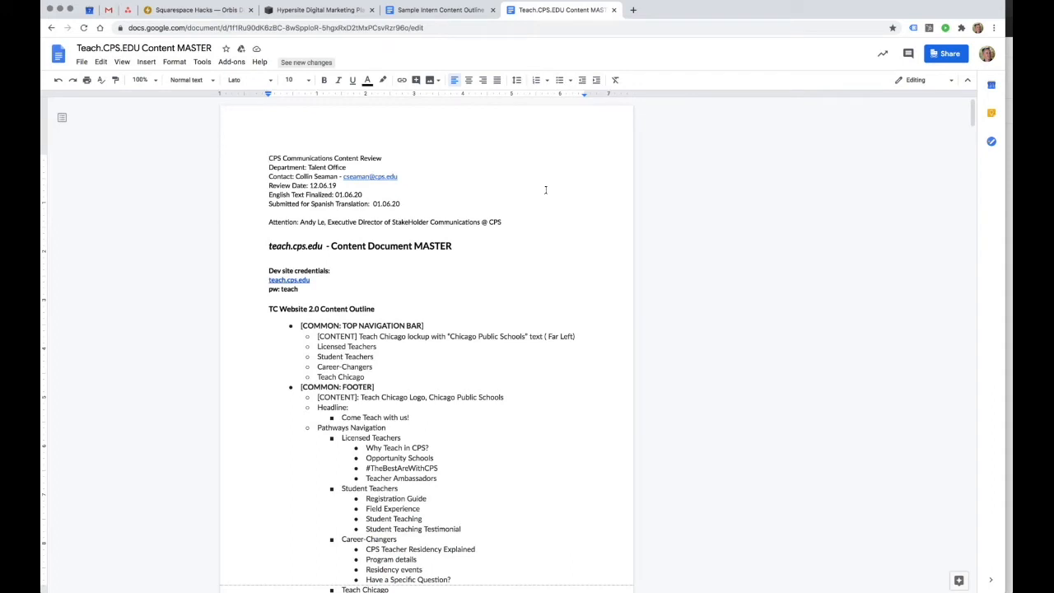
scroll(545, 191, "down", 4)
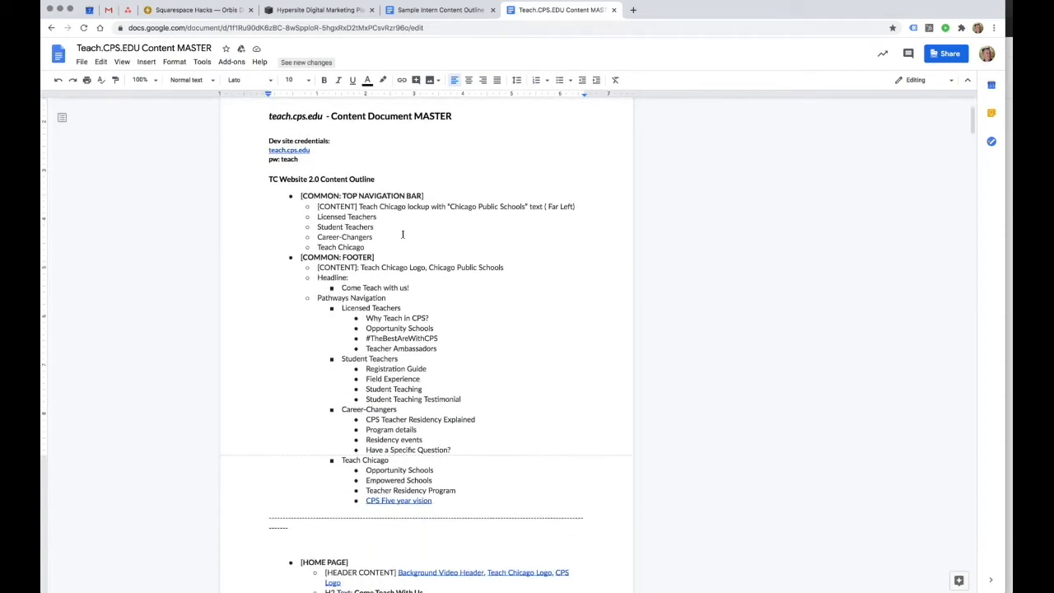
scroll(403, 234, "down", 2)
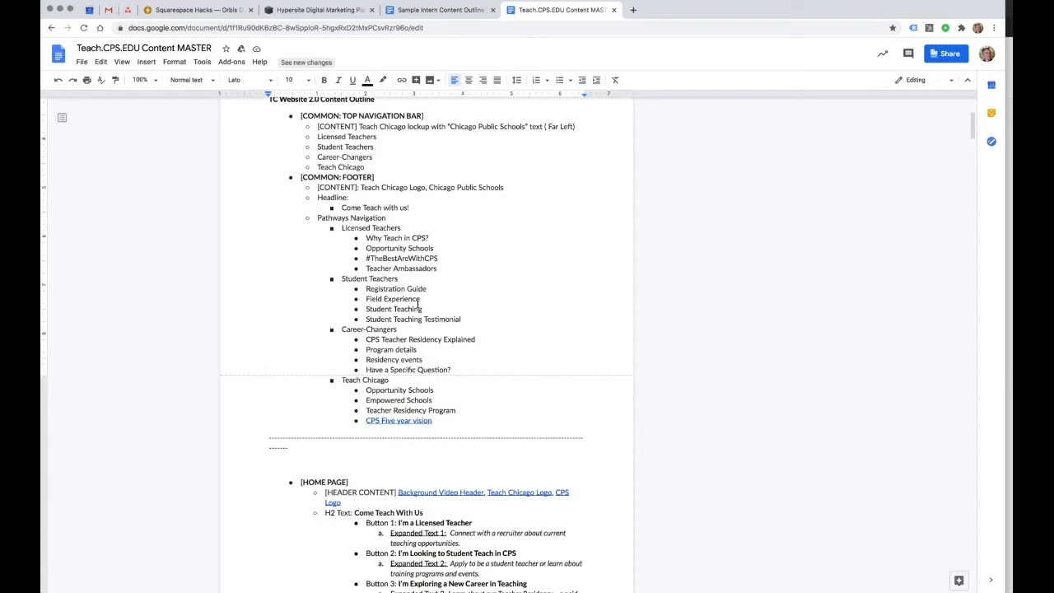
scroll(423, 301, "down", 3)
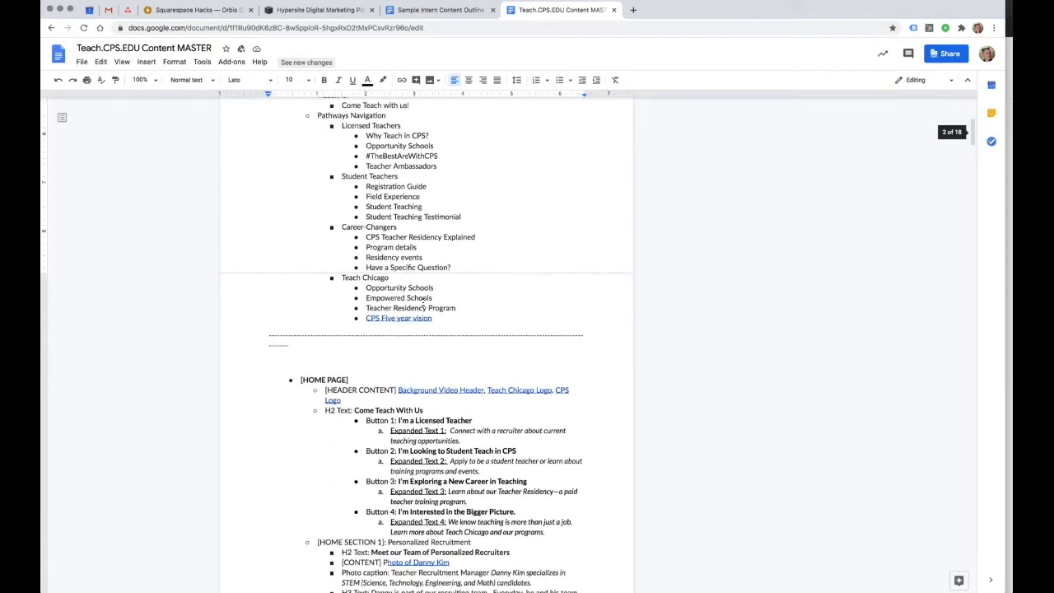
scroll(399, 171, "down", 6)
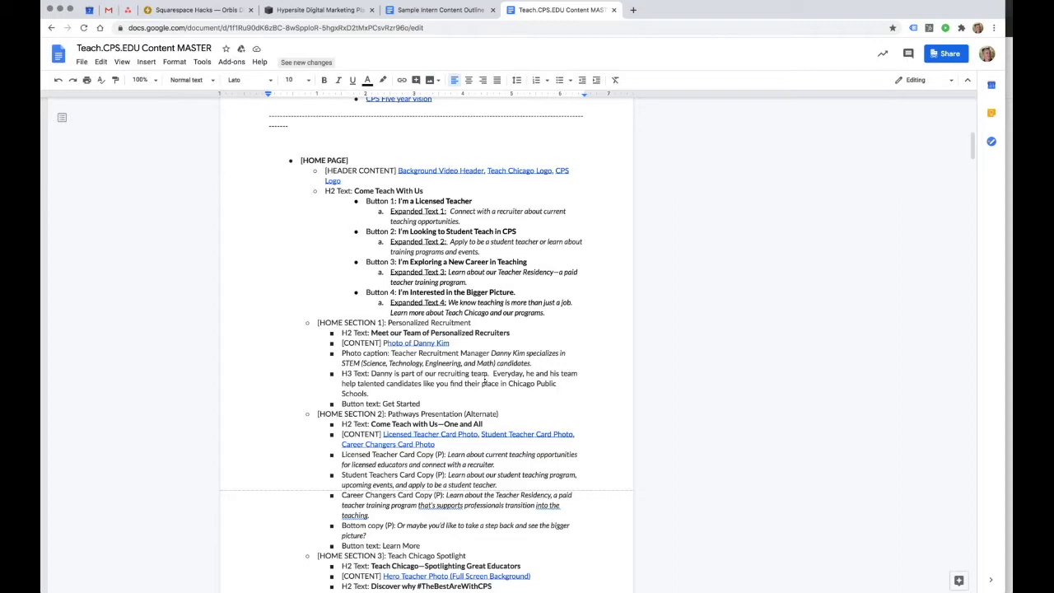
scroll(484, 380, "down", 2)
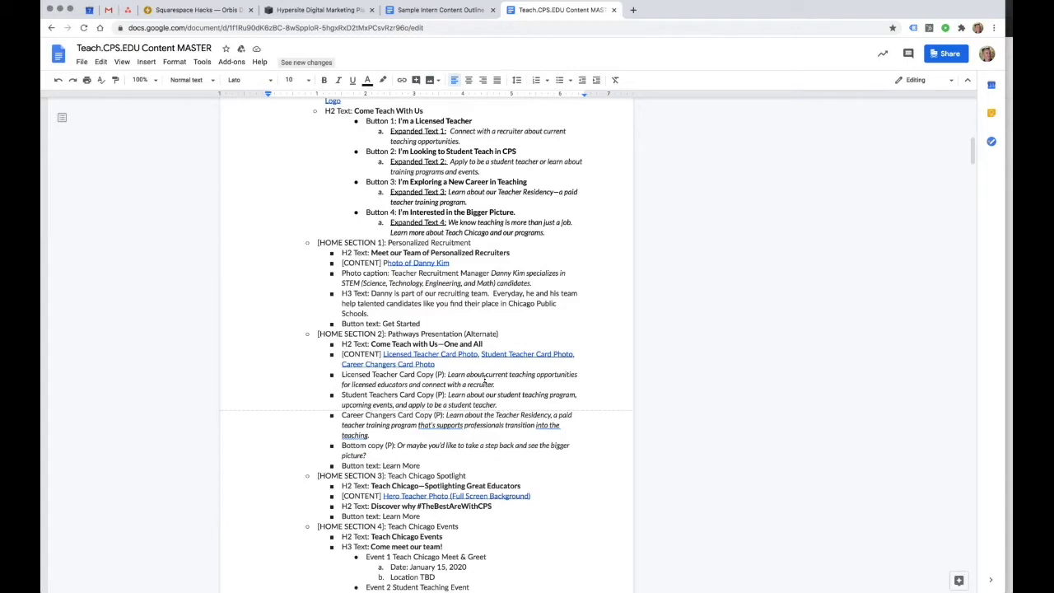
scroll(486, 377, "down", 6)
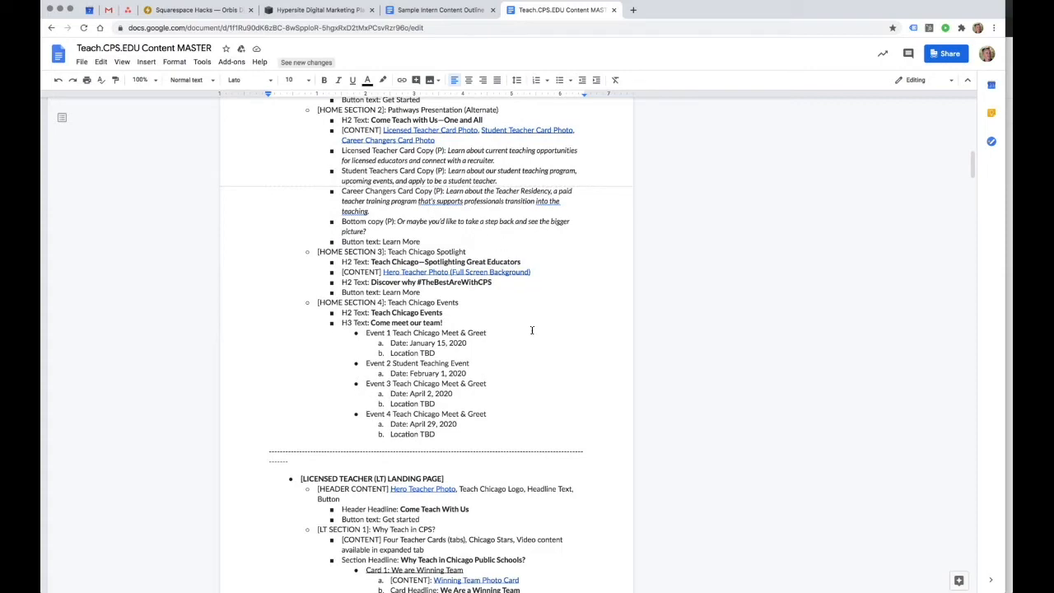
scroll(533, 331, "down", 4)
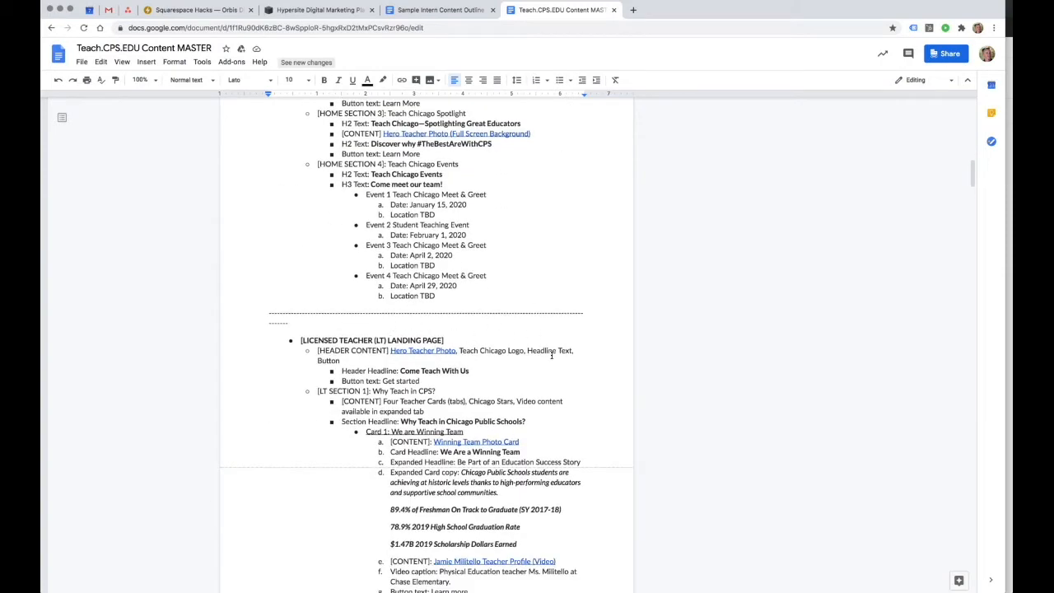
scroll(559, 375, "down", 4)
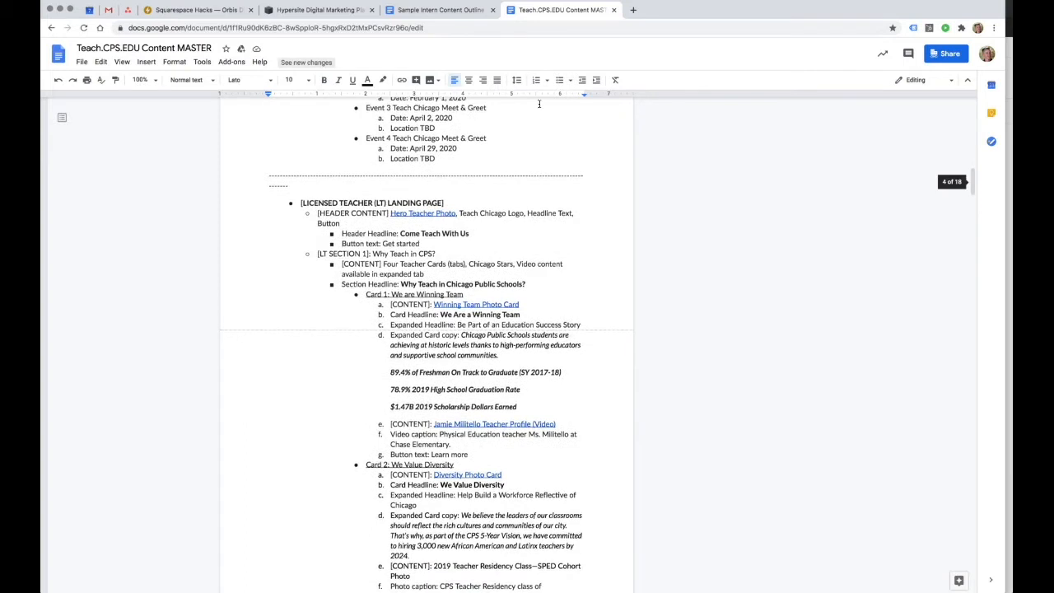
Return to the Sample Intern Content Outline and review its Home sections, example intern sites and embedded wireframe
left_click(441, 11)
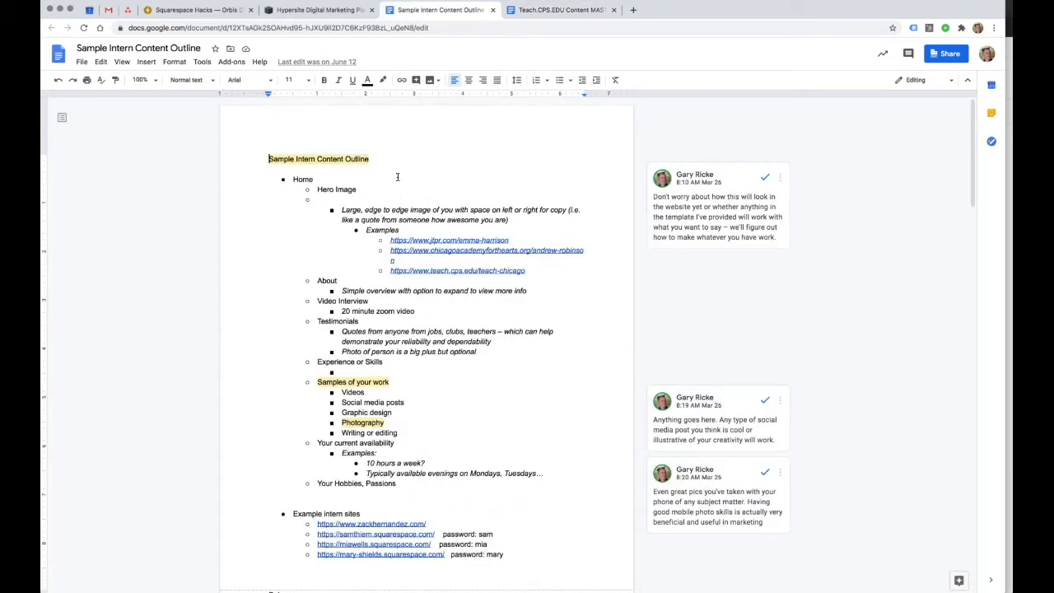
scroll(397, 176, "down", 1)
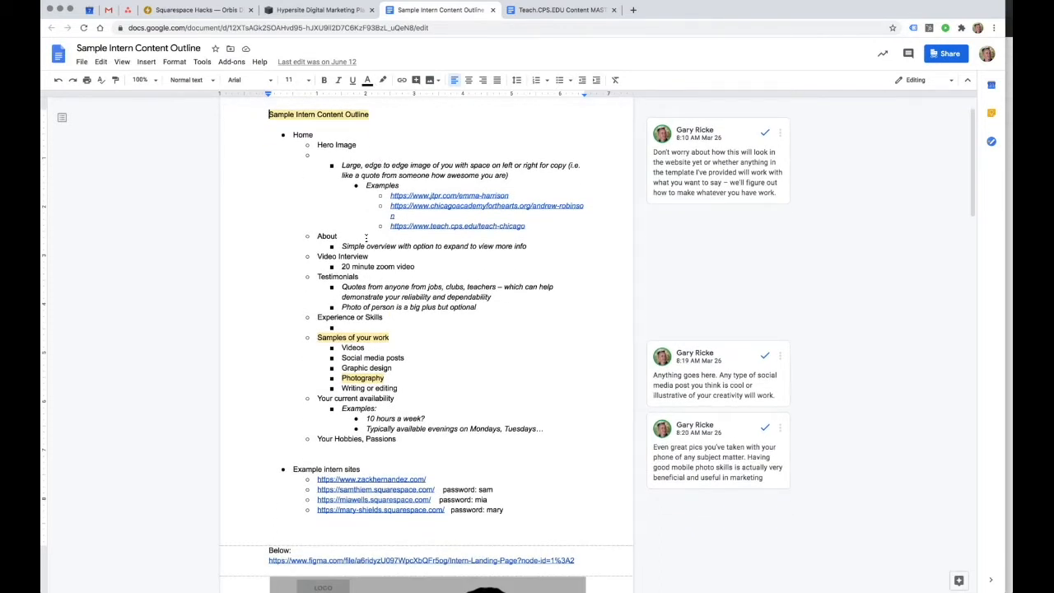
scroll(362, 235, "down", 1)
scroll(366, 263, "down", 3)
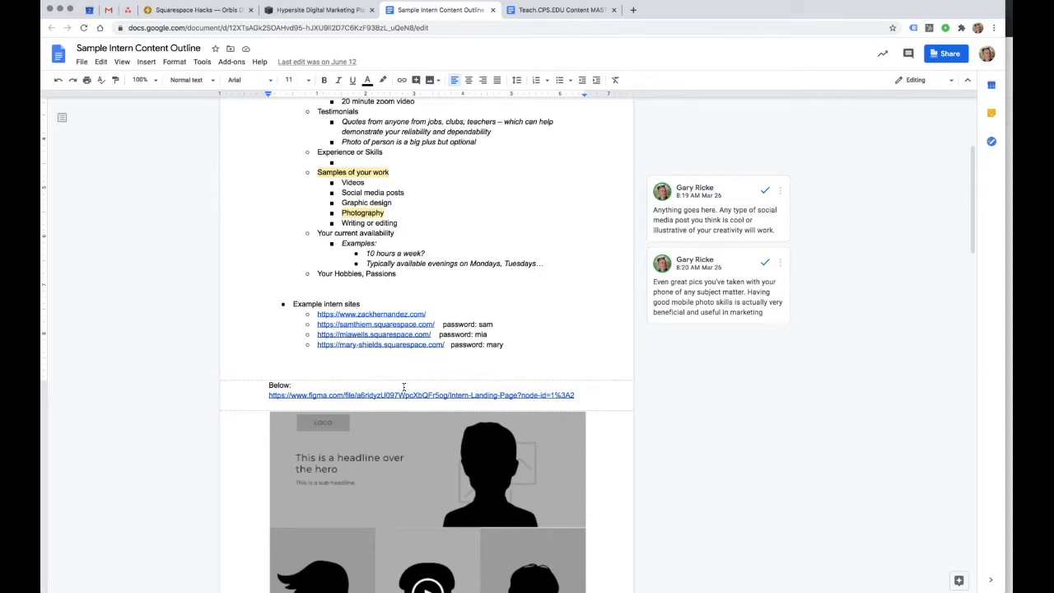
Switch to the password-protected Squarespace intern site and unlock it by entering the site password
left_click(333, 10)
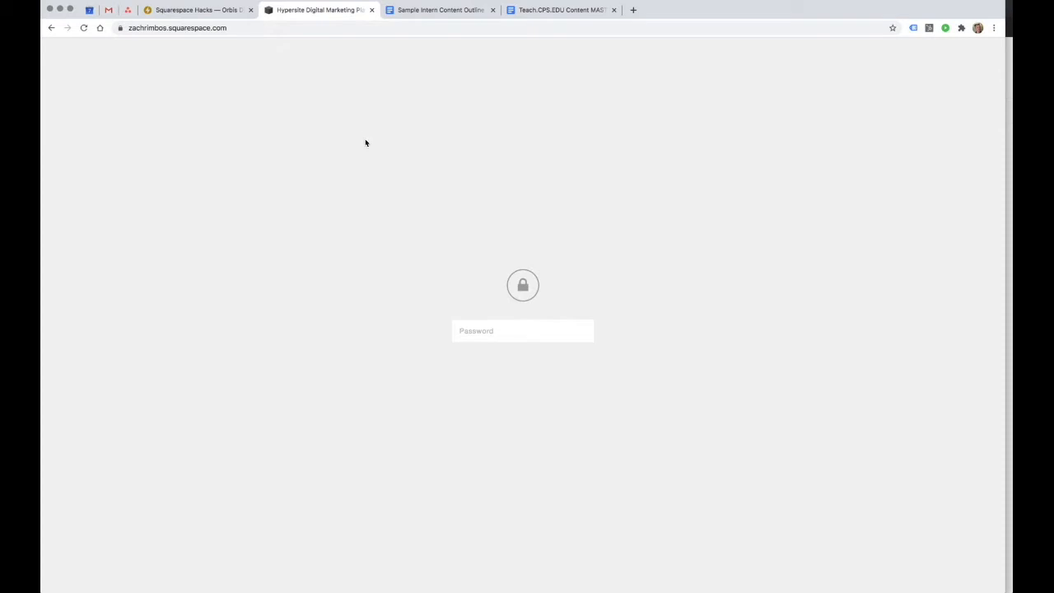
left_click(490, 331)
left_click(495, 358)
left_click(490, 338)
type("••••")
left_click(580, 334)
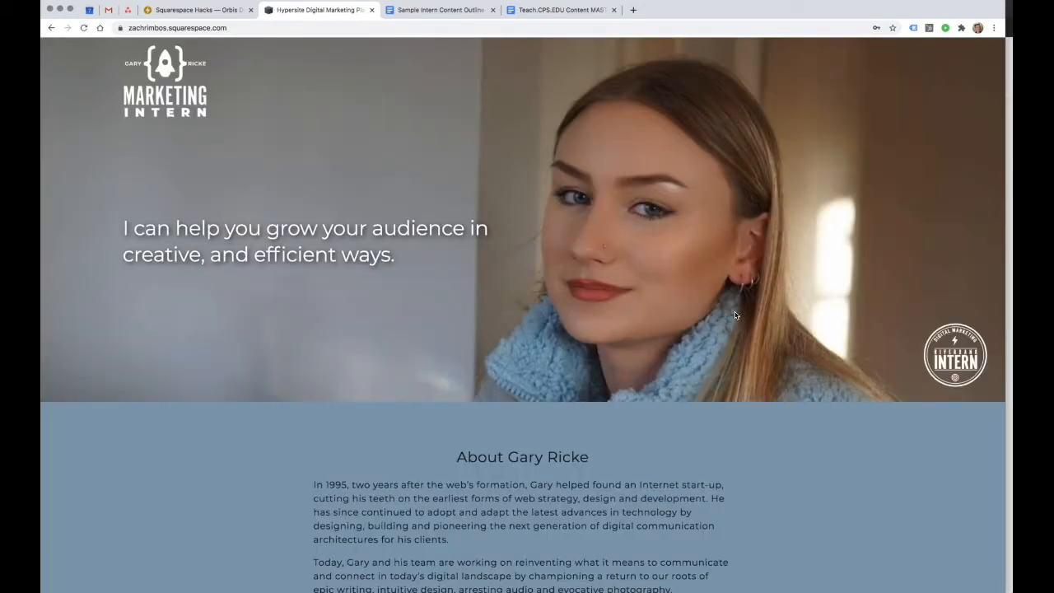
Examine the live intern page from the hero through My Work, Hire Me and Hobbies, and return to its beginning
scroll(736, 316, "down", 10)
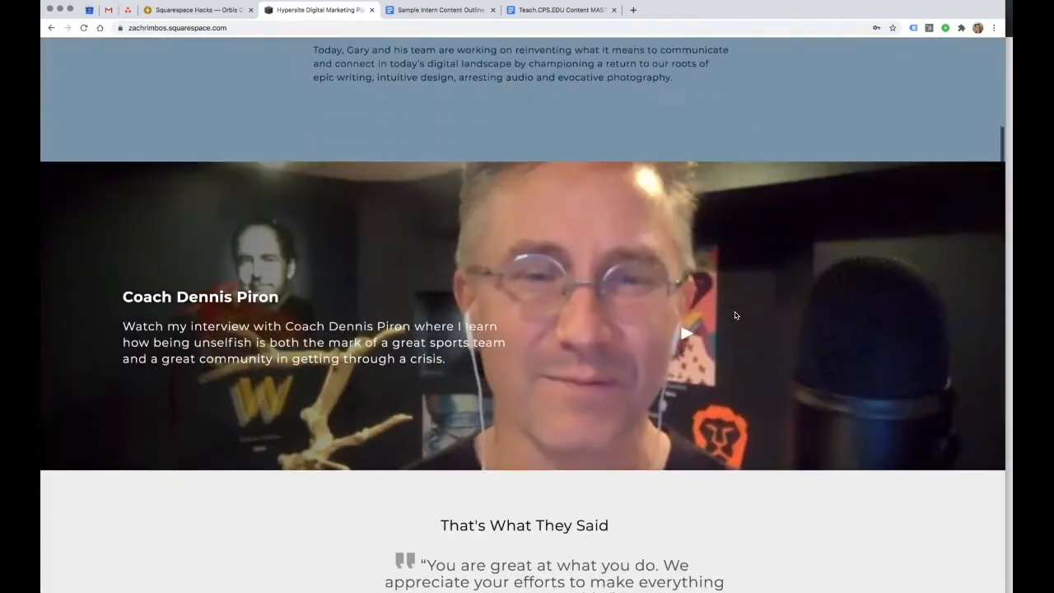
scroll(735, 315, "down", 12)
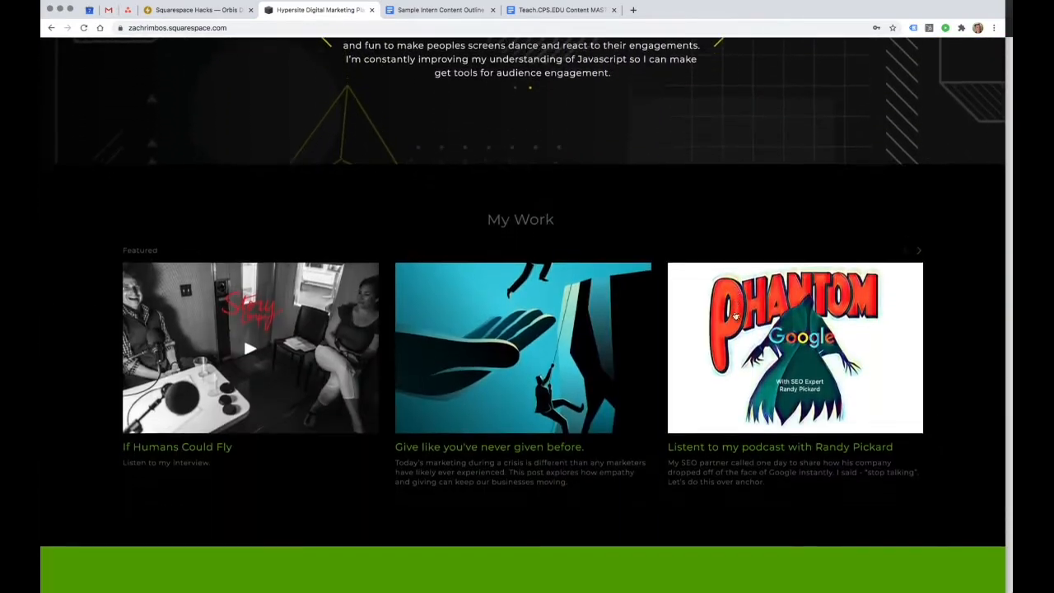
scroll(735, 315, "down", 5)
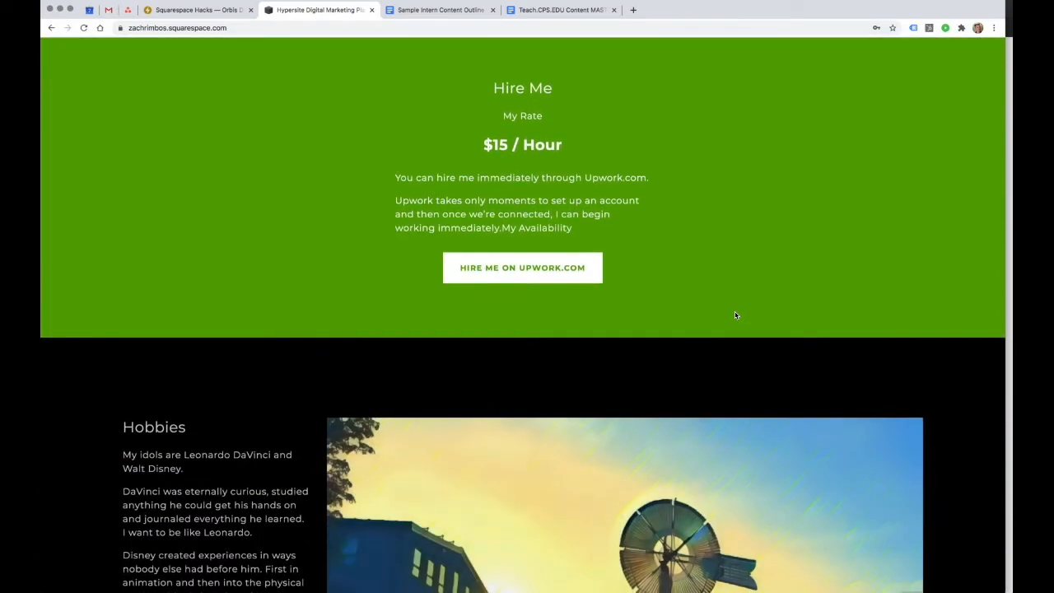
scroll(736, 315, "down", 7)
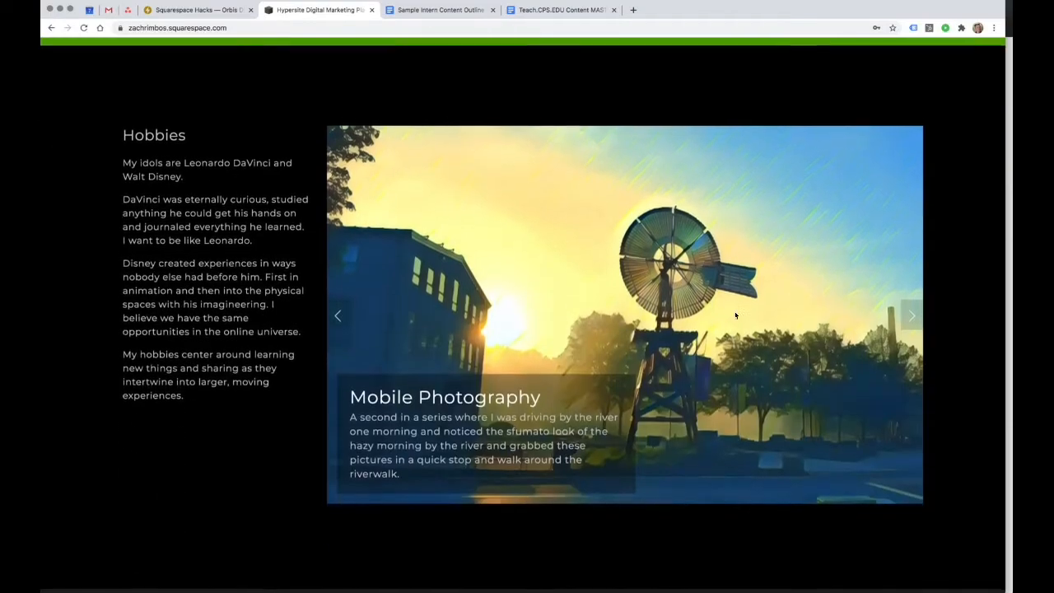
scroll(736, 315, "up", 9)
scroll(736, 316, "up", 20)
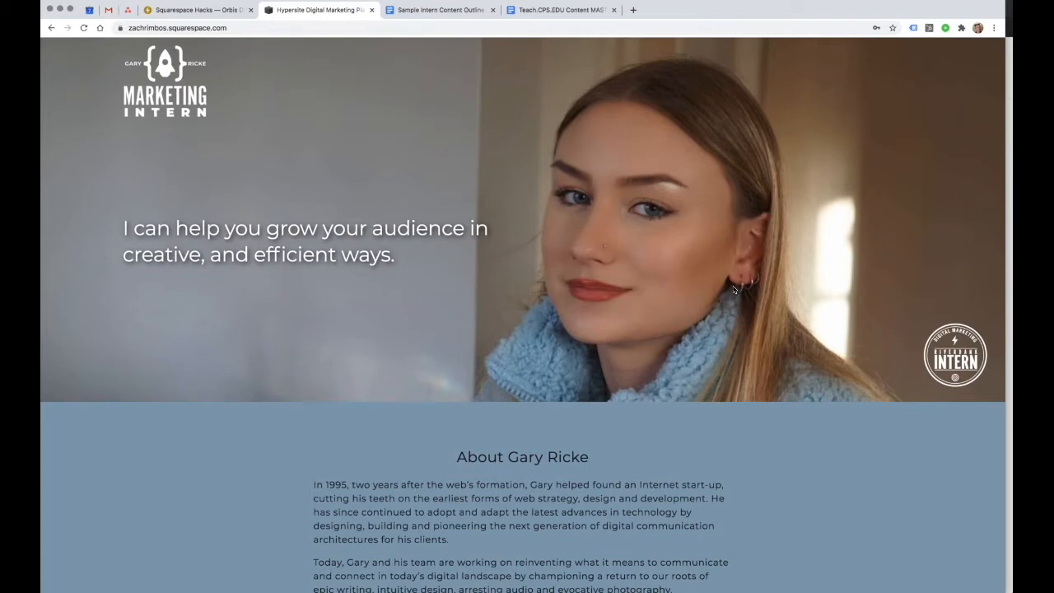
Switch to the site's Squarespace editor in Safari and show its pages, collapsing and re-expanding the Intern index's section list
key("super+Tab")
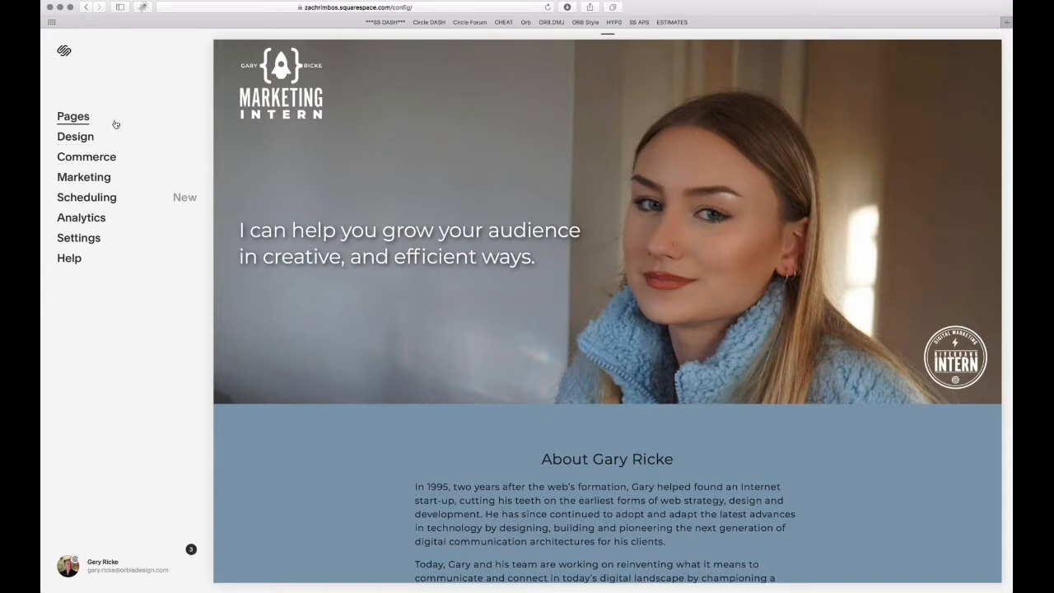
left_click(74, 116)
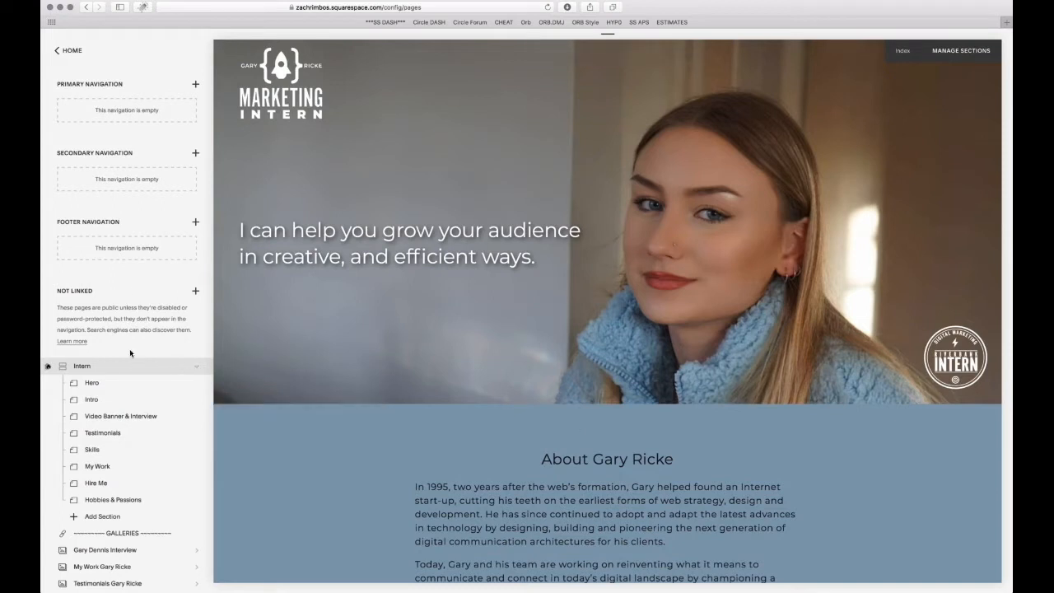
scroll(134, 364, "down", 1)
scroll(135, 365, "down", 5)
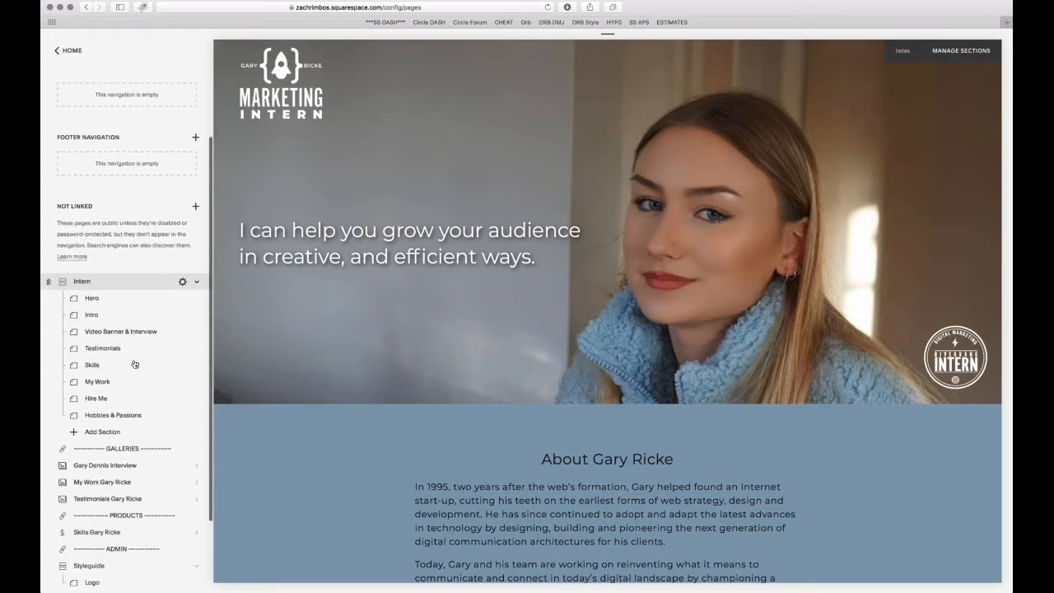
left_click(194, 285)
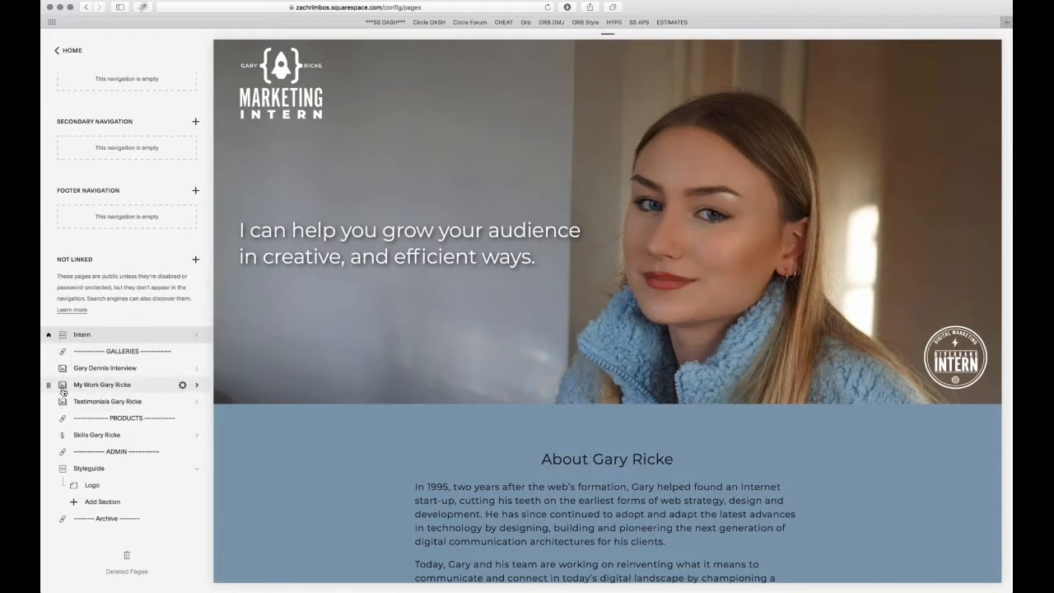
left_click(197, 337)
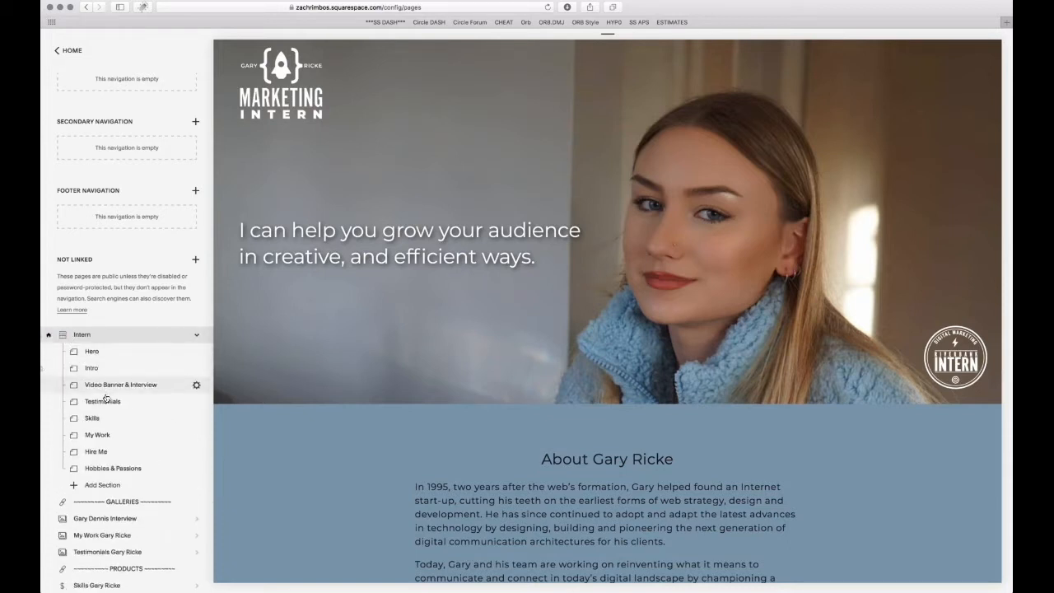
Examine the Intern page's sections in the editor preview, from the hero and intro through testimonials and My Work to Hire Me
mouse_move(256, 415)
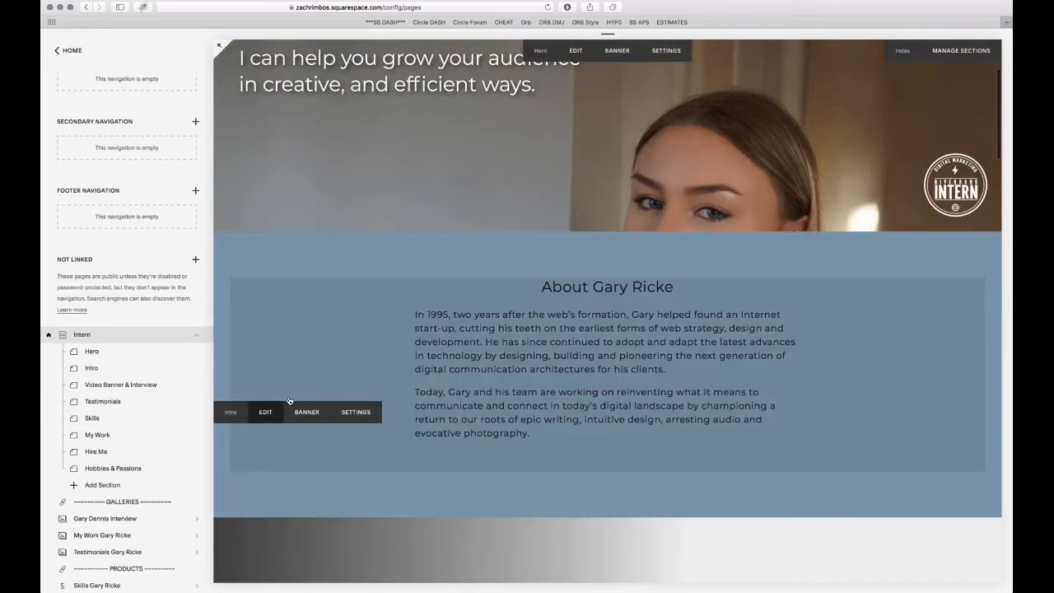
scroll(256, 414, "down", 3)
scroll(421, 317, "down", 3)
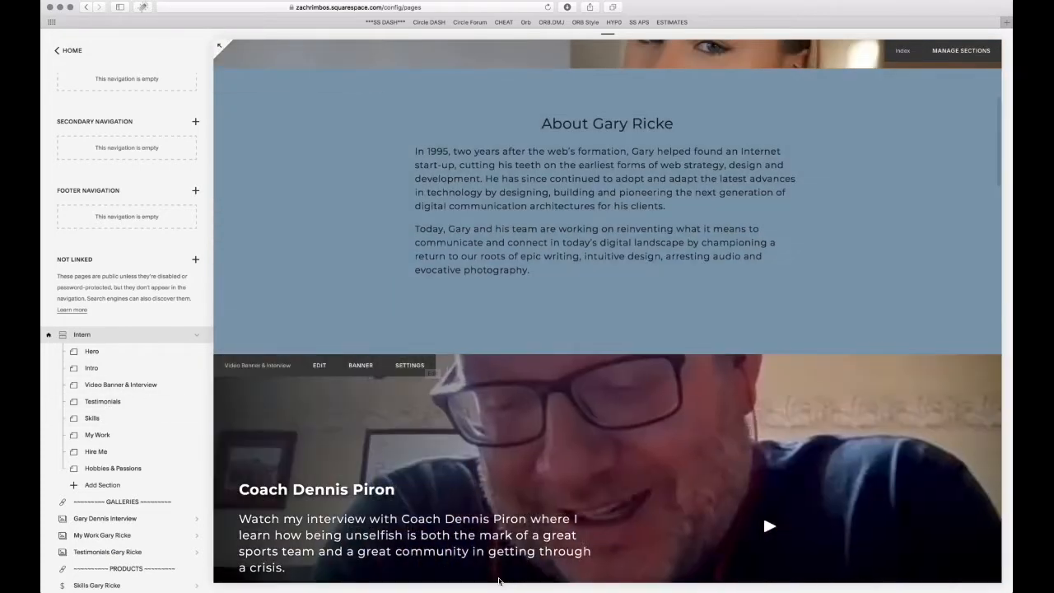
scroll(484, 298, "up", 2)
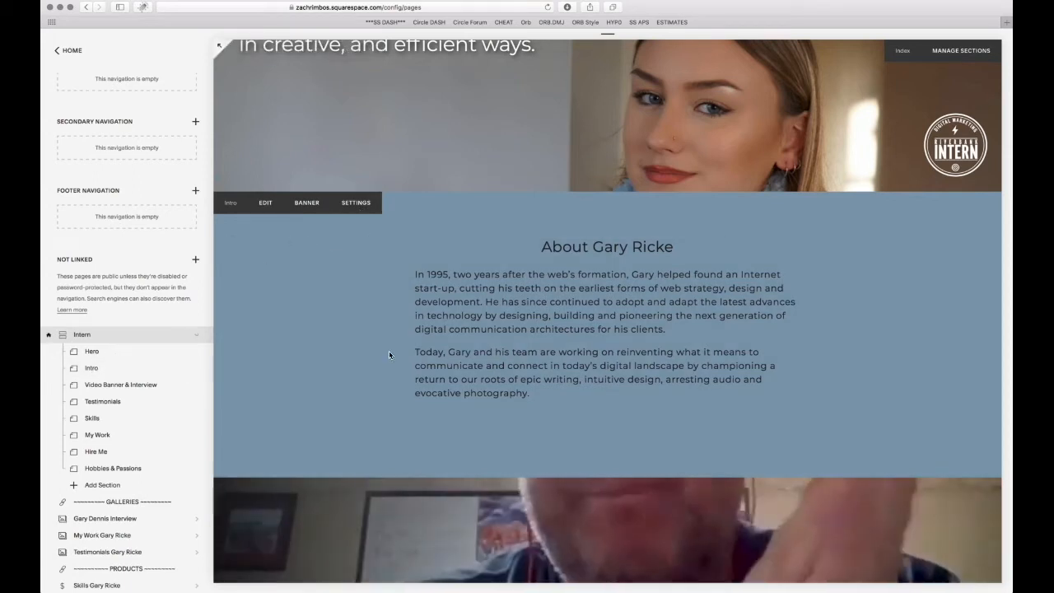
scroll(389, 350, "up", 5)
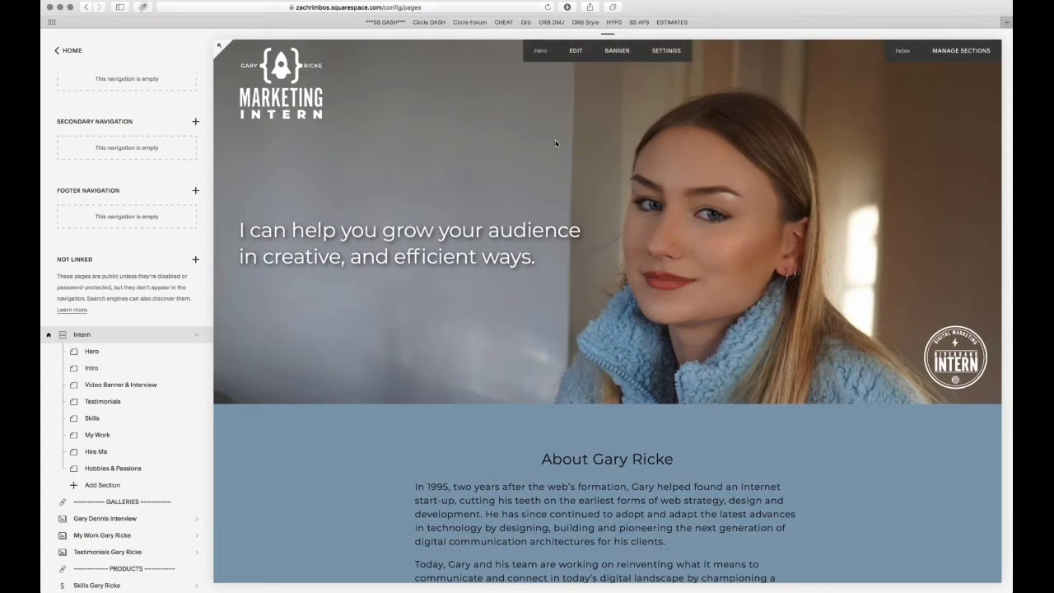
scroll(555, 140, "up", 1)
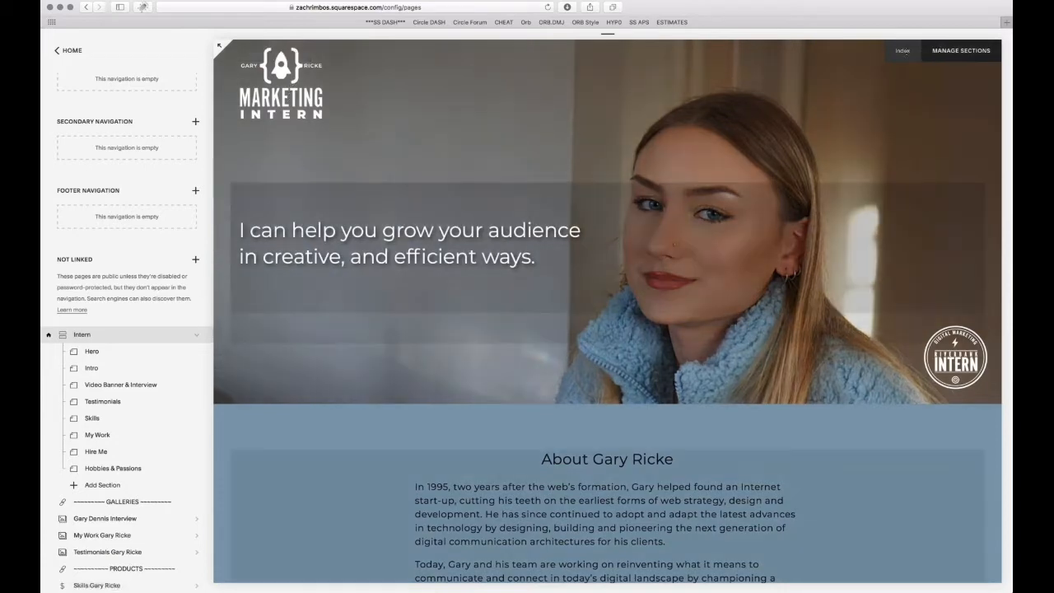
scroll(749, 232, "down", 10)
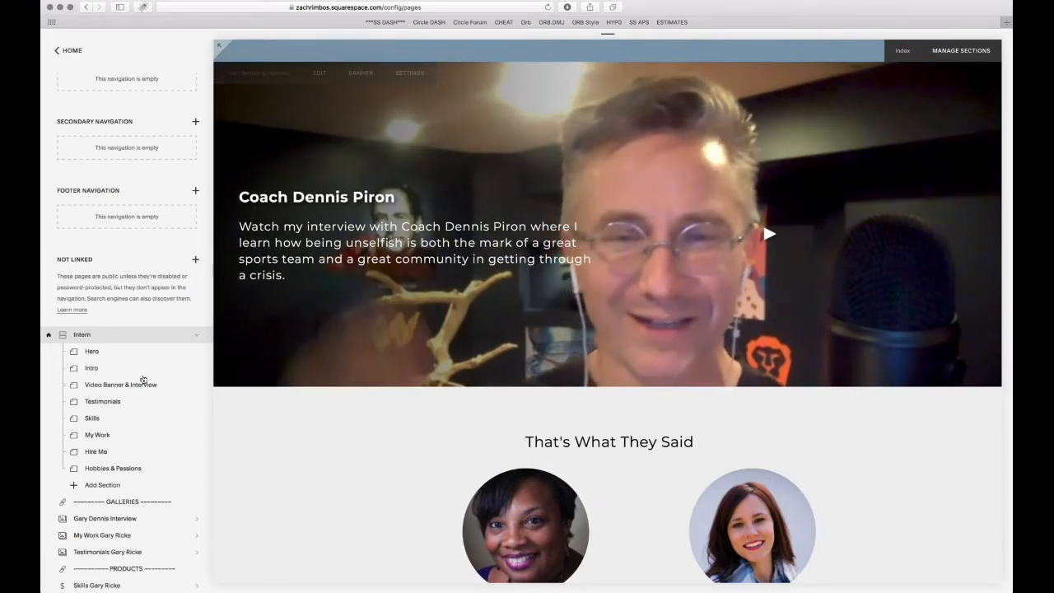
scroll(422, 464, "down", 6)
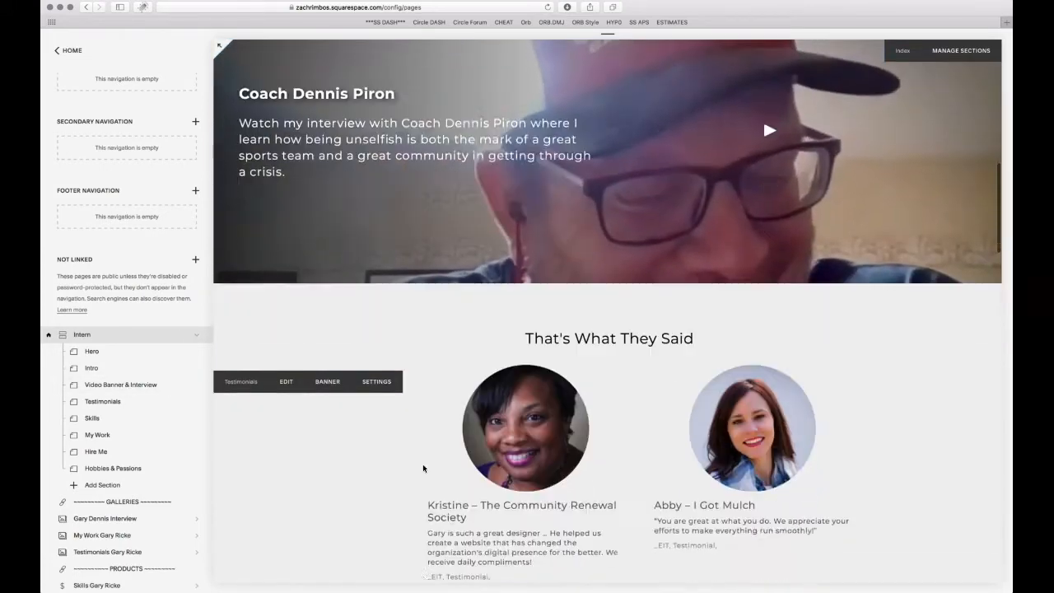
scroll(424, 469, "down", 5)
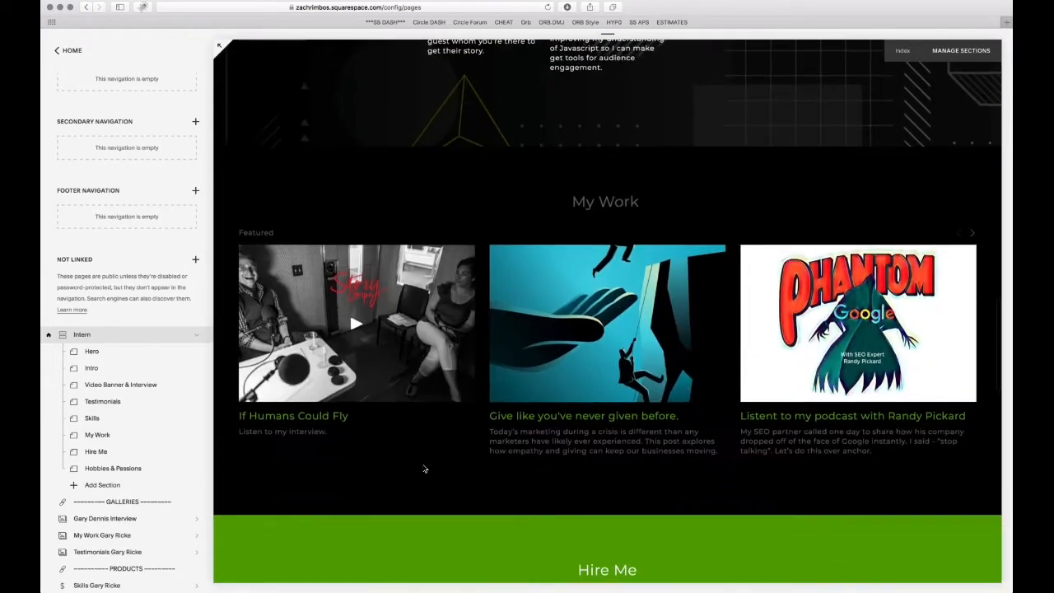
scroll(425, 470, "down", 5)
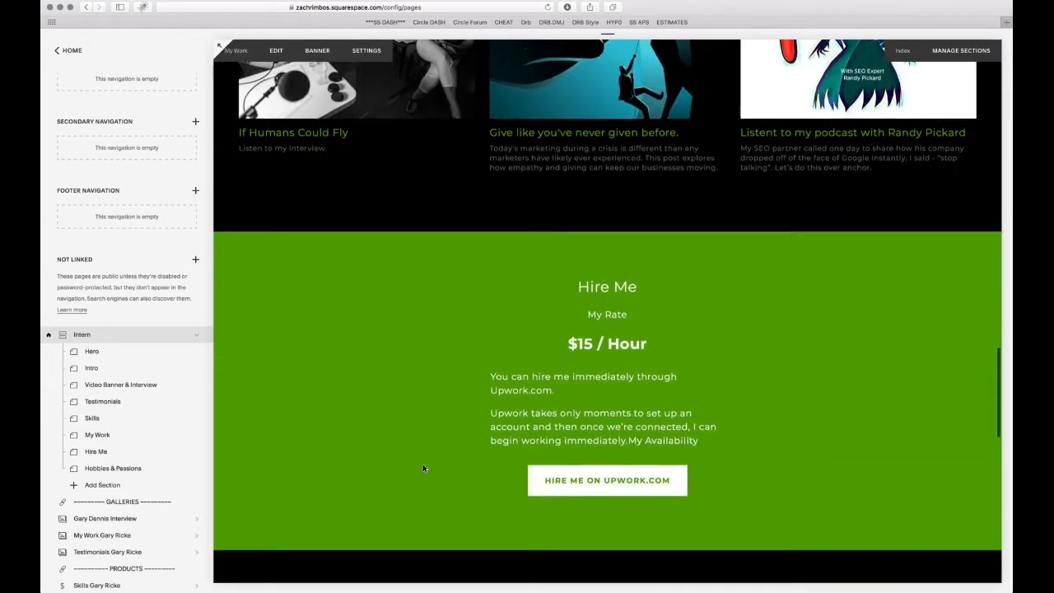
Move the Intro section out of the Intern index, view it as a standalone page, and put it back beneath Hero
scroll(424, 468, "down", 3)
scroll(423, 466, "up", 12)
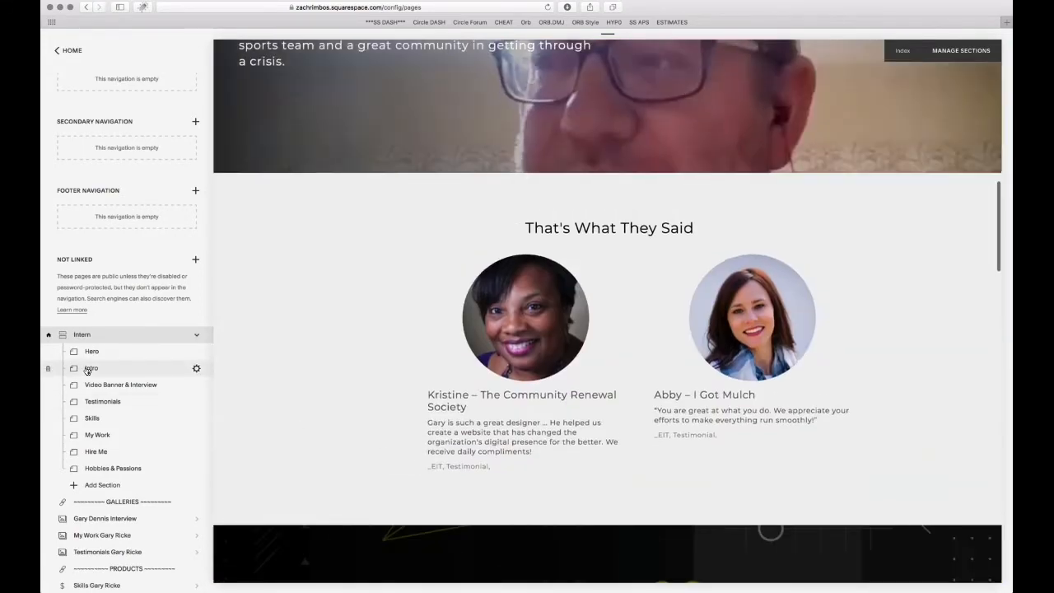
scroll(435, 287, "up", 10)
scroll(436, 288, "down", 3)
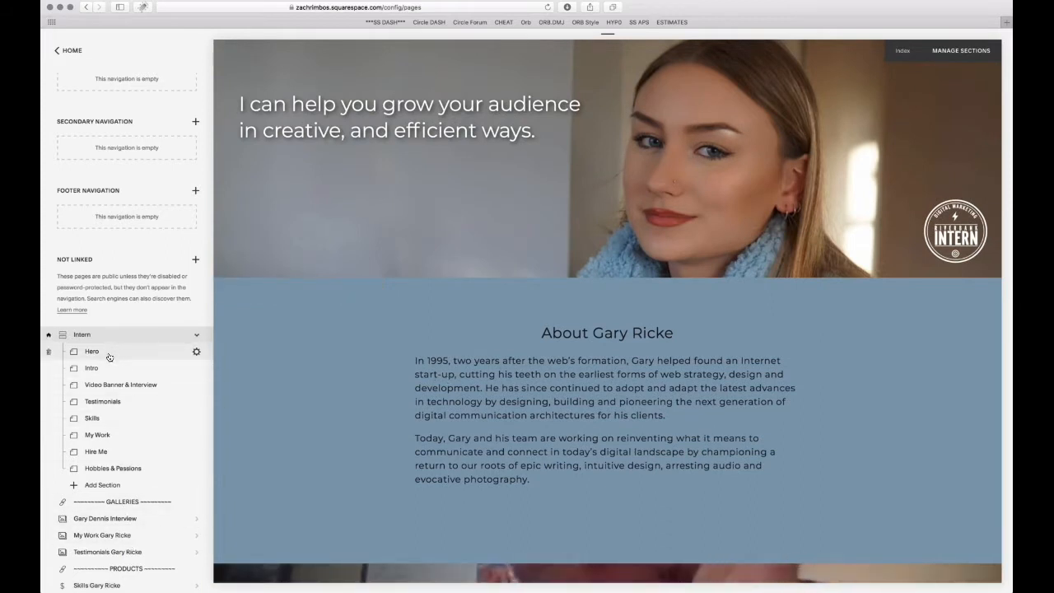
left_click_drag(94, 369, 96, 332)
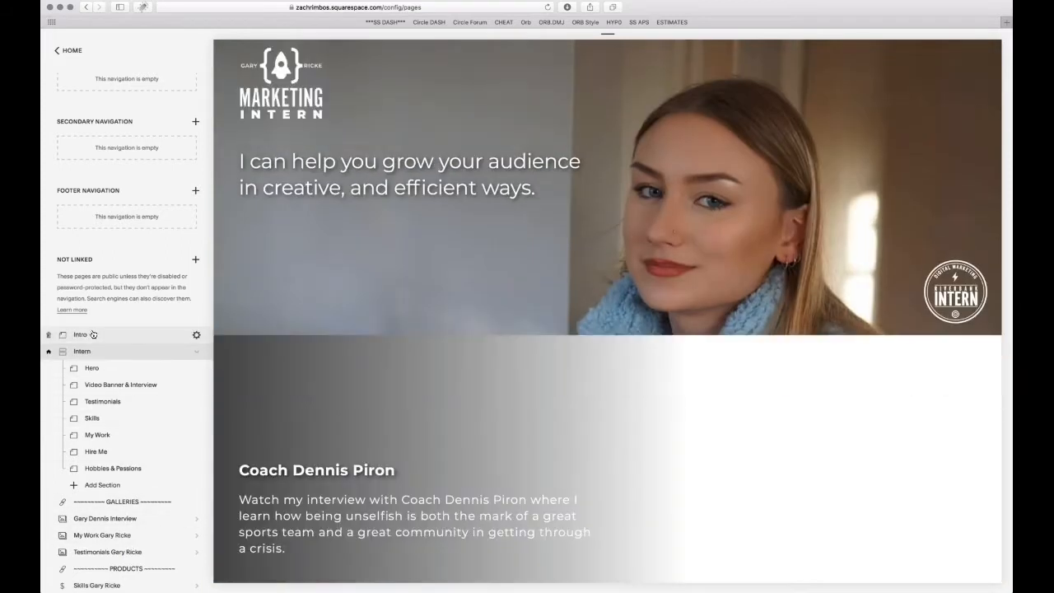
left_click(93, 335)
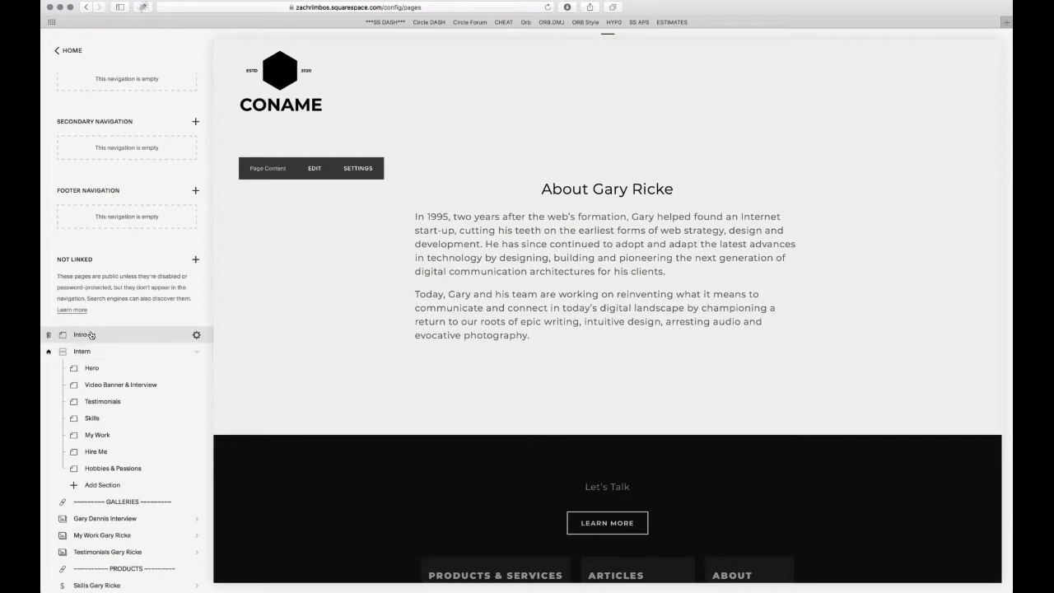
left_click_drag(84, 336, 89, 371)
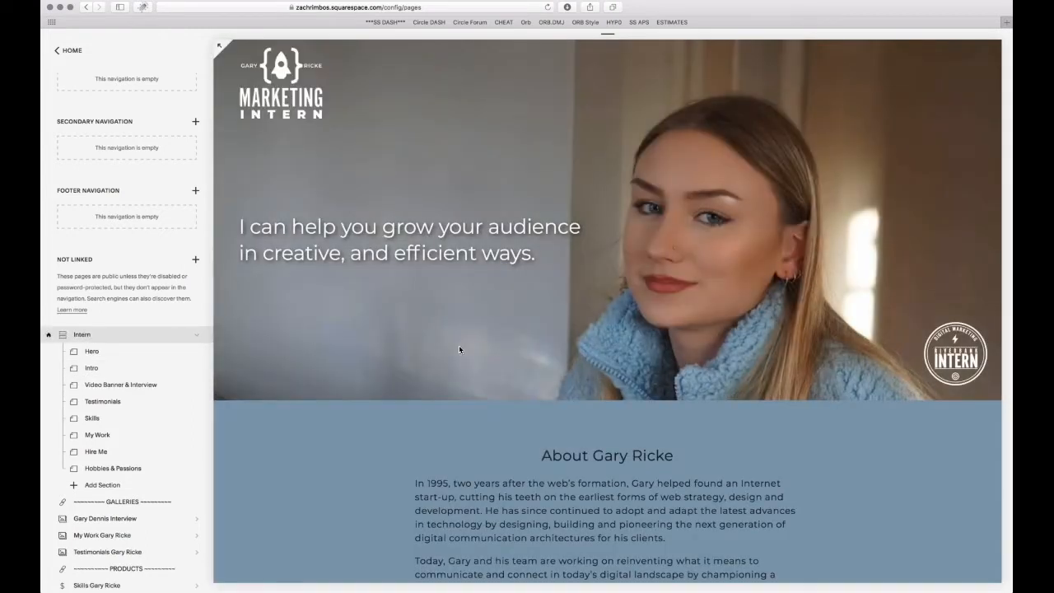
Disable the Intro section in its page settings and save, and enable it again the same way
left_click(197, 370)
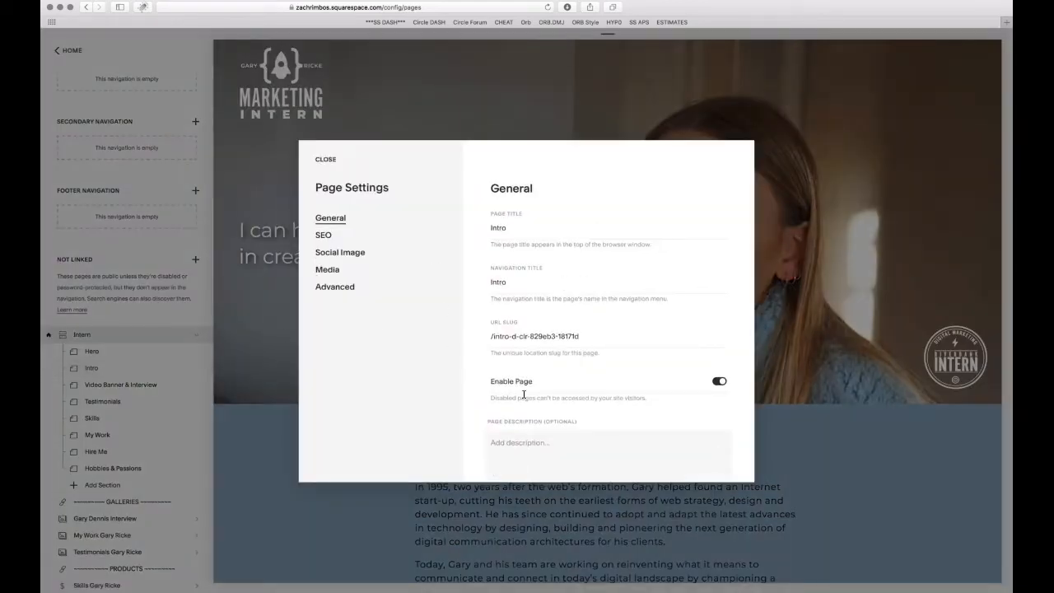
scroll(524, 395, "down", 3)
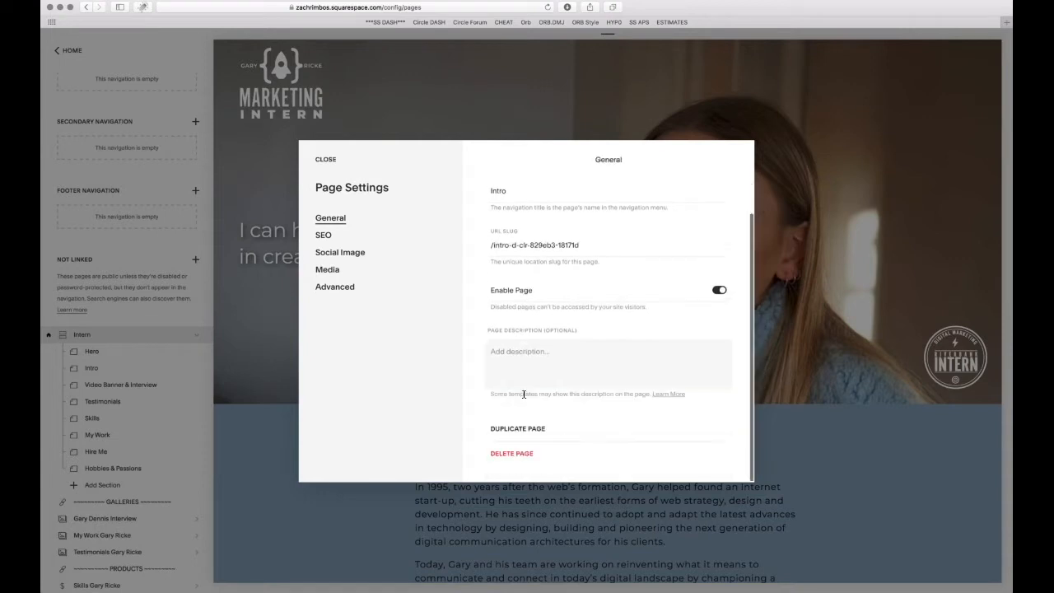
left_click(719, 294)
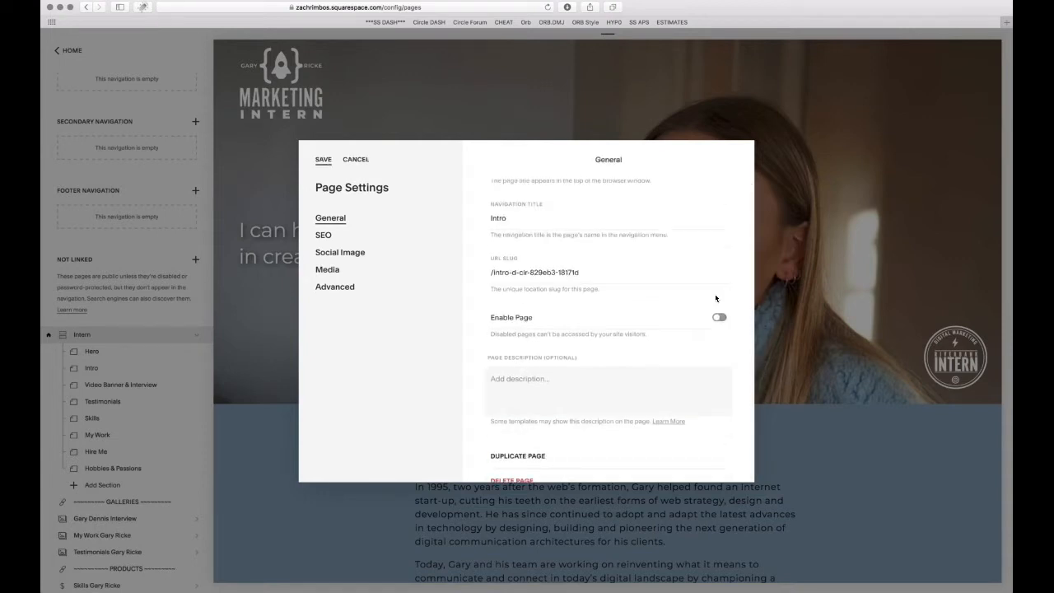
left_click(329, 159)
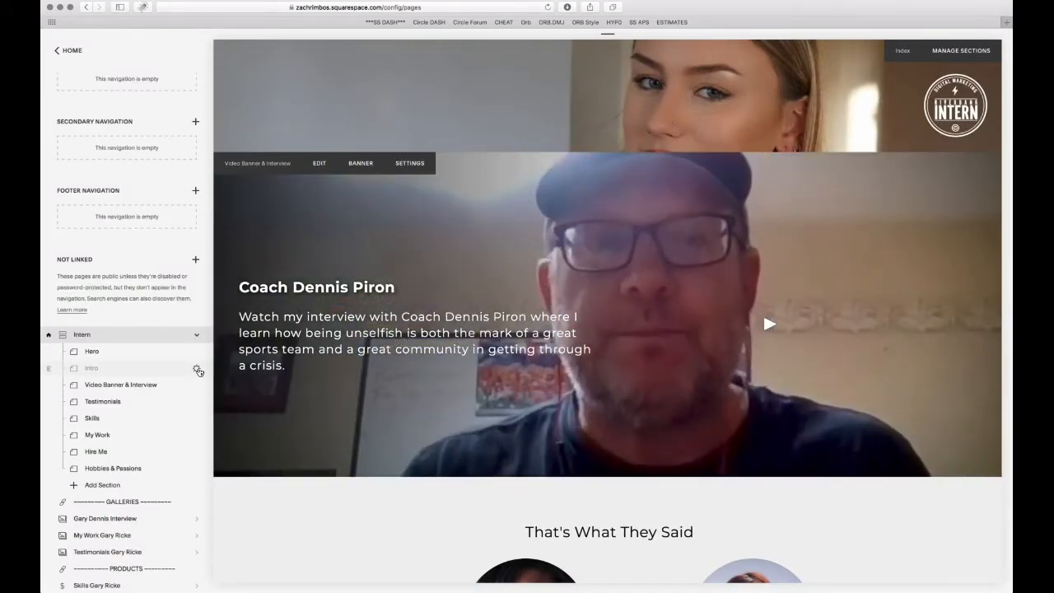
left_click(198, 372)
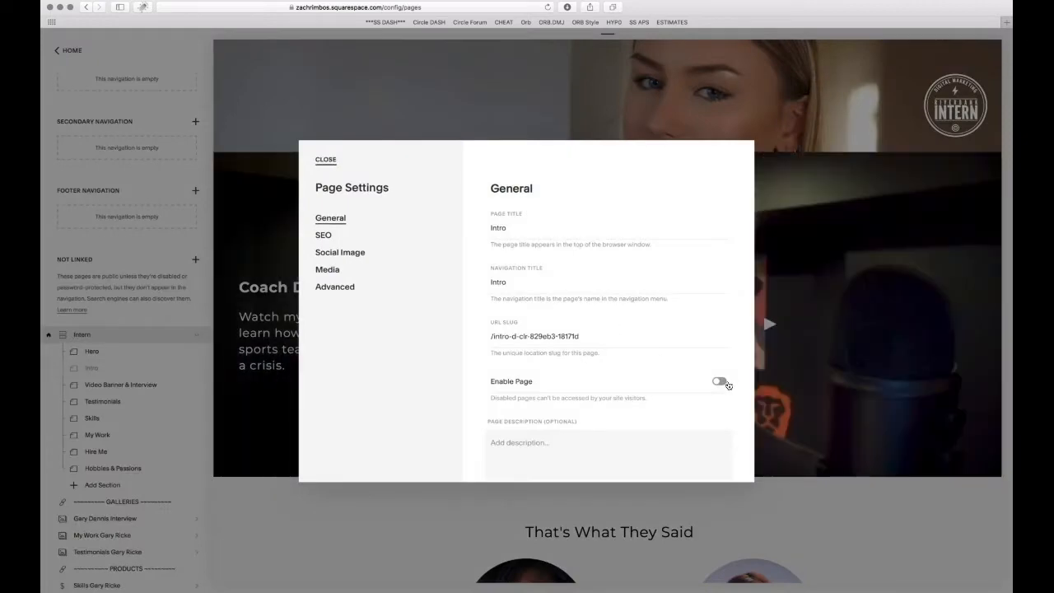
left_click(319, 161)
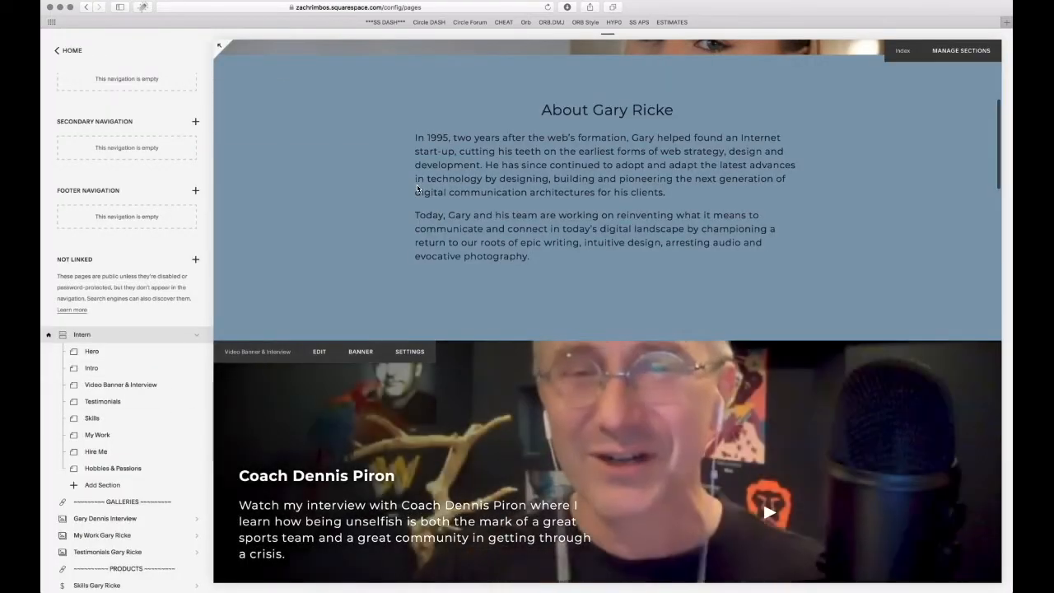
Replace the full name in the Intro section's "About" heading with the intern's first name and save the section
scroll(417, 188, "up", 2)
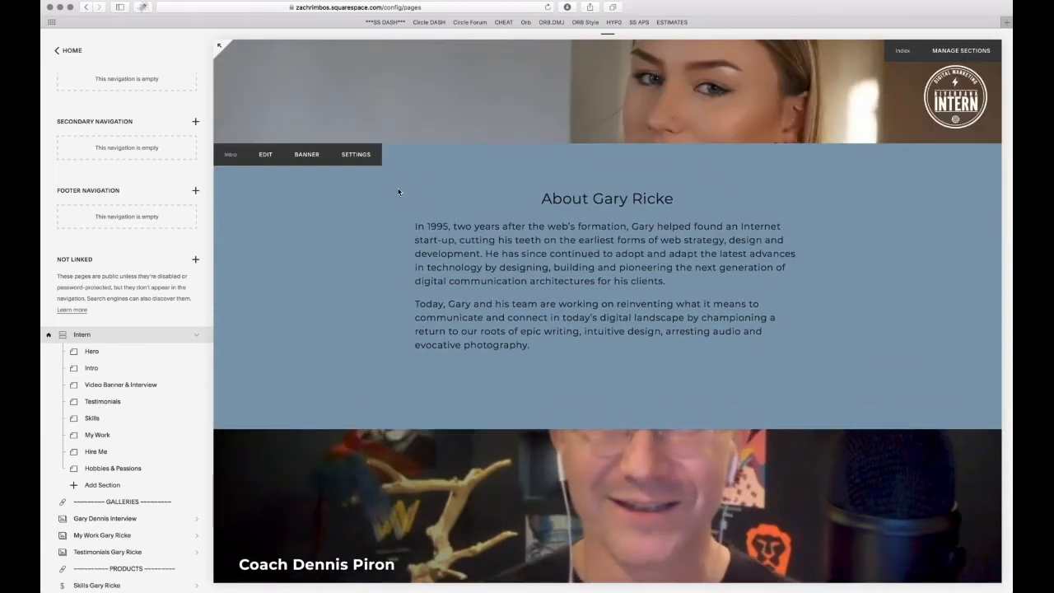
left_click(265, 155)
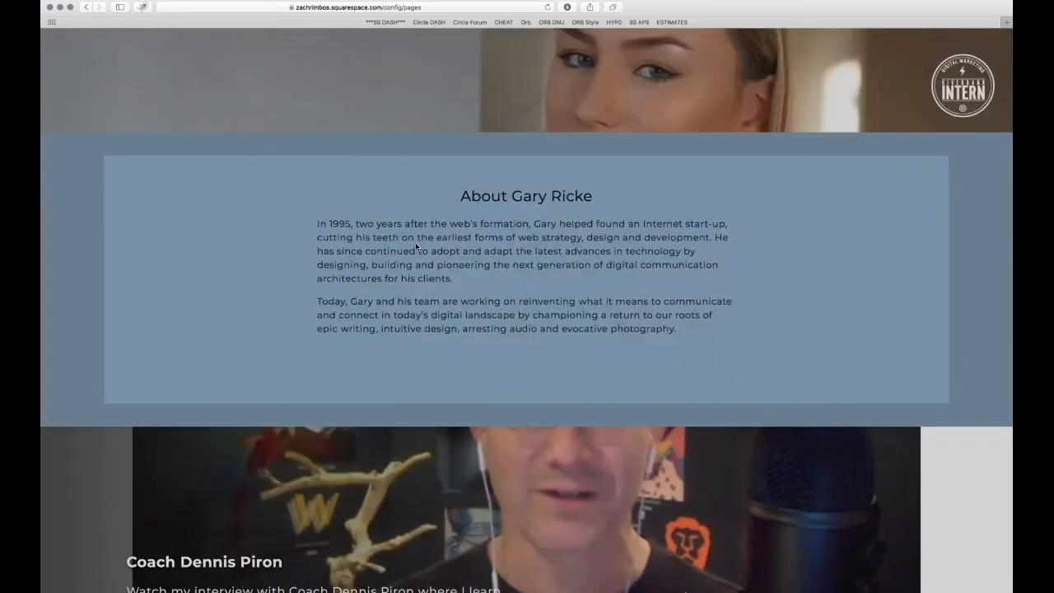
left_click(461, 281)
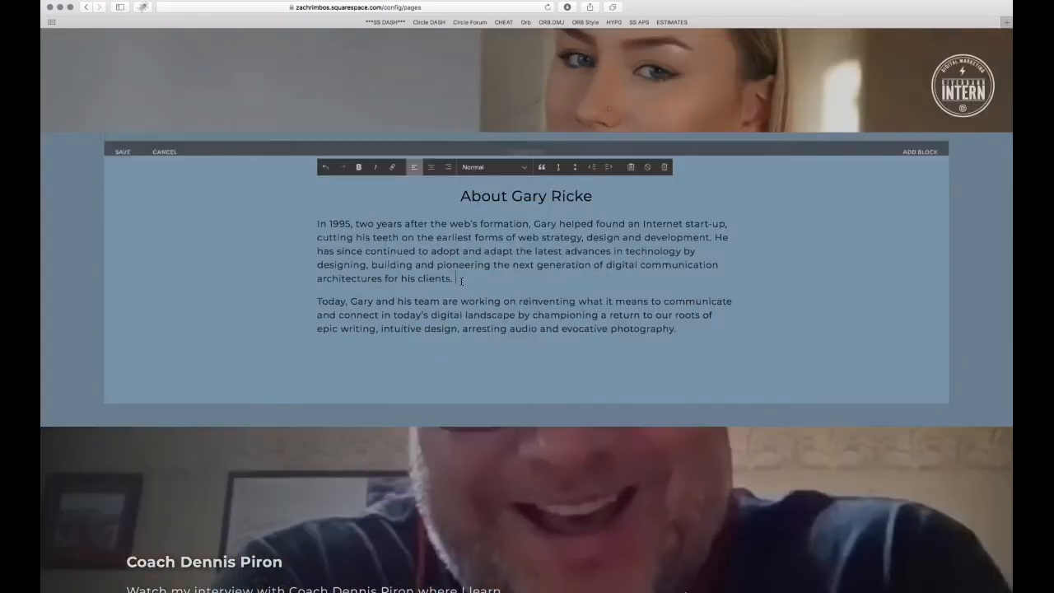
left_click(687, 333)
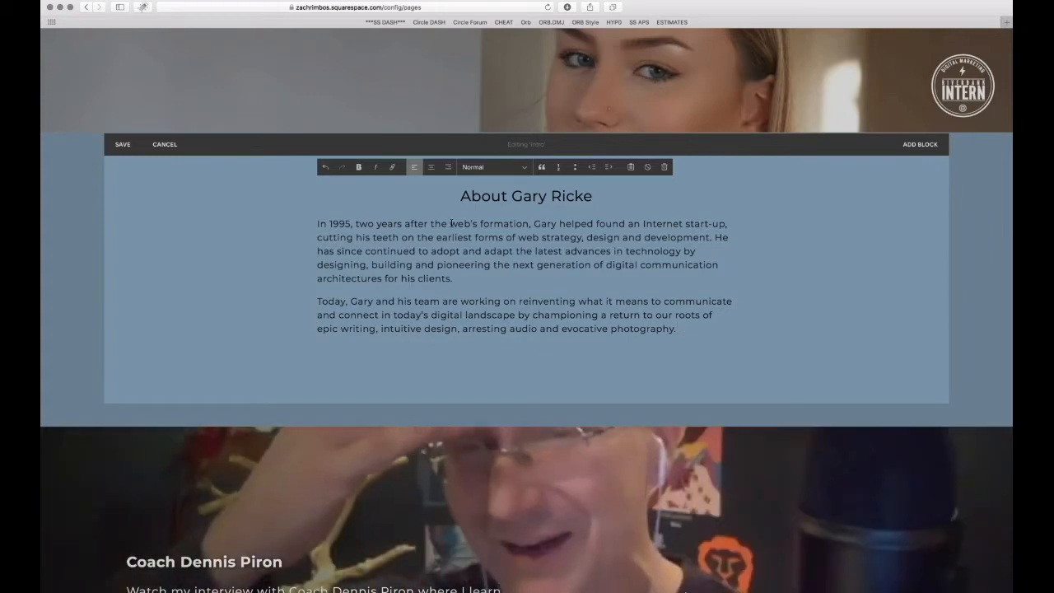
left_click_drag(449, 223, 529, 224)
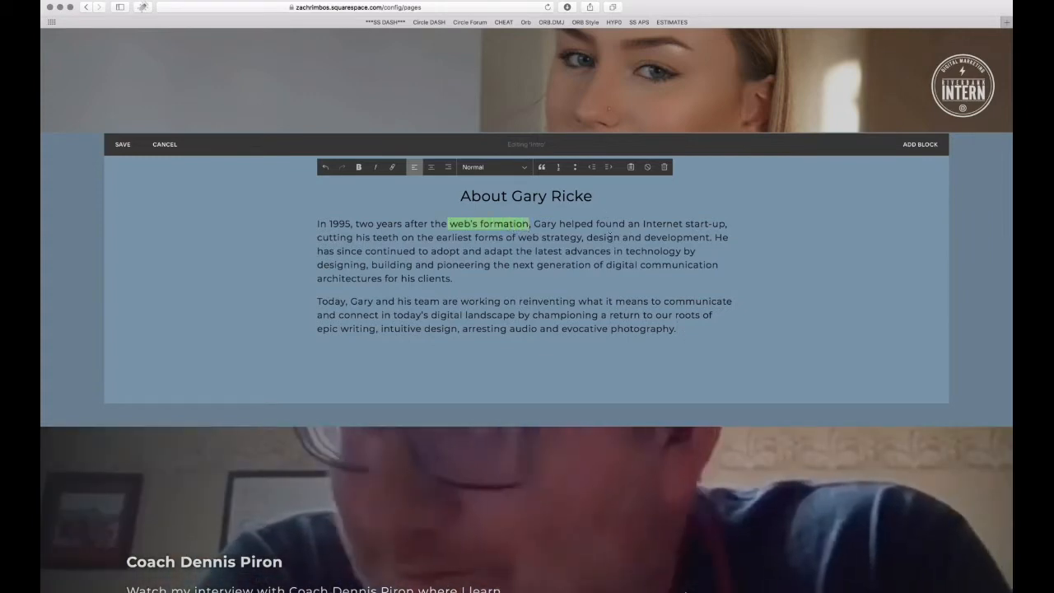
left_click_drag(593, 196, 512, 196)
type("Zach")
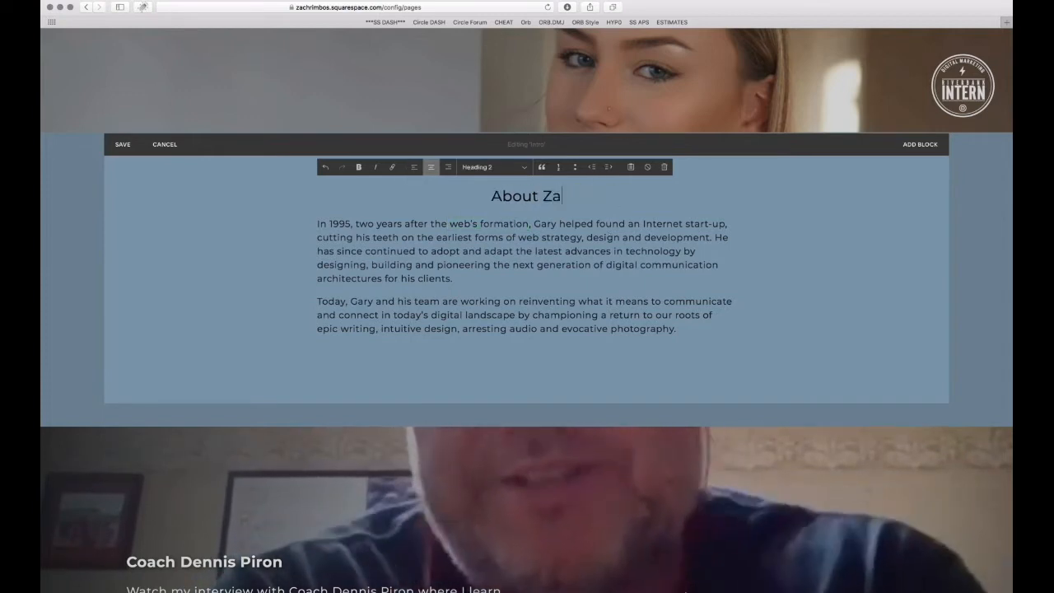
left_click(122, 146)
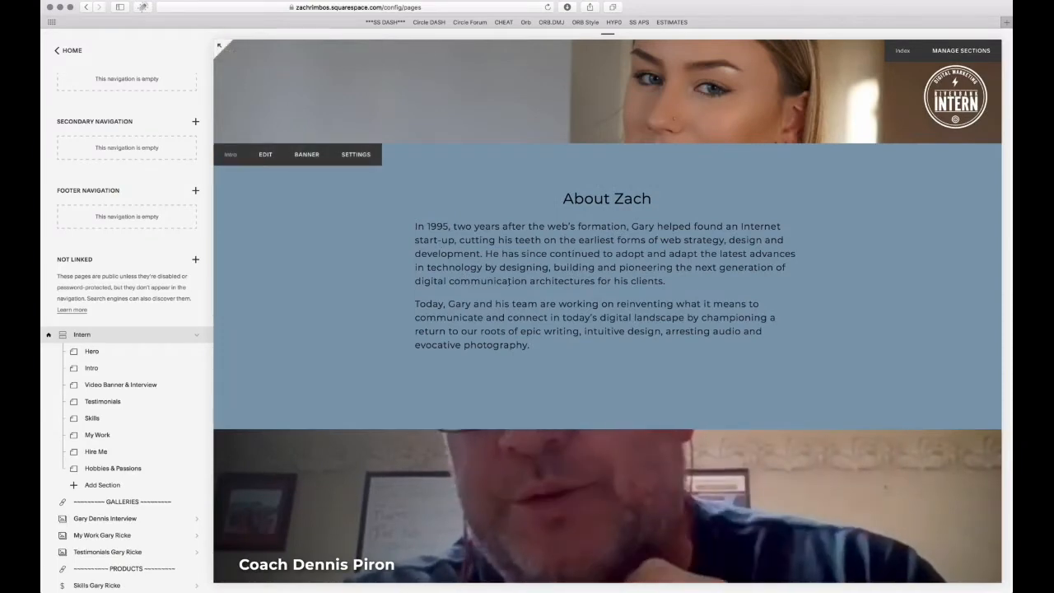
Open the Hero section's banner media settings, nudge the banner image's focal point, and discard the change
scroll(417, 241, "up", 3)
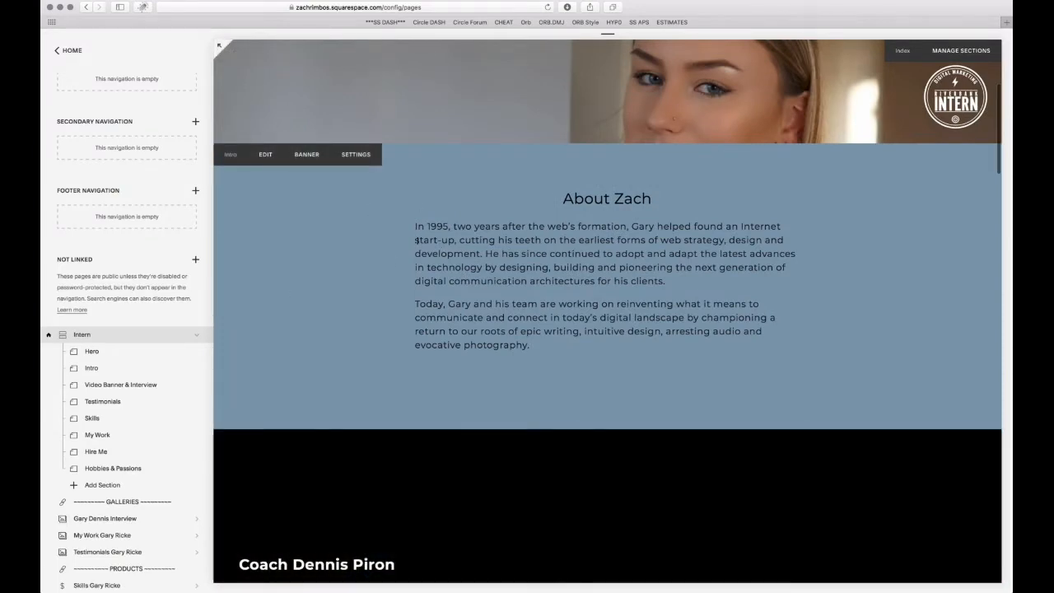
scroll(418, 240, "up", 3)
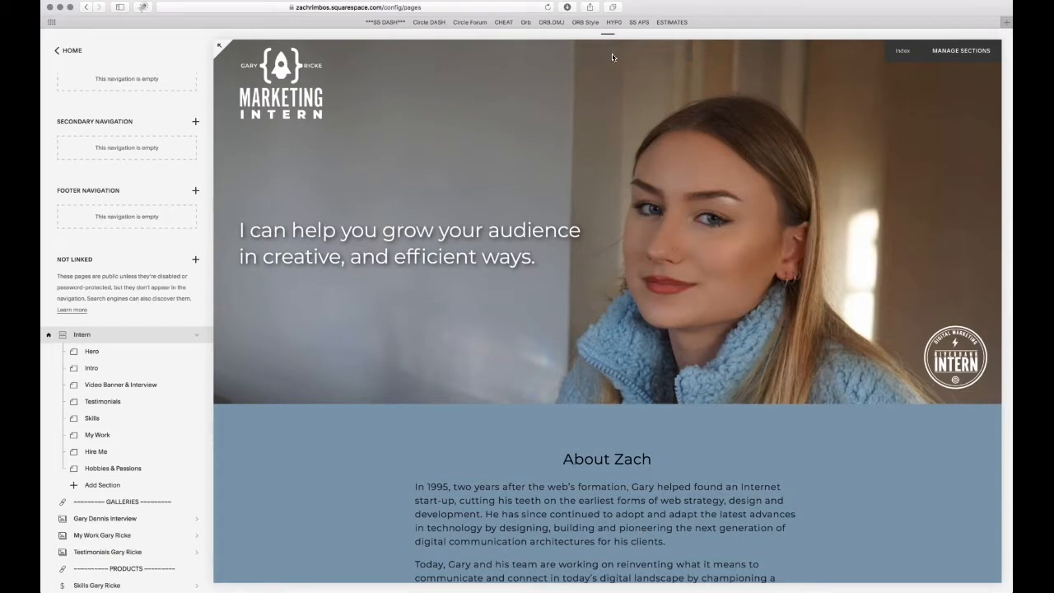
left_click(617, 51)
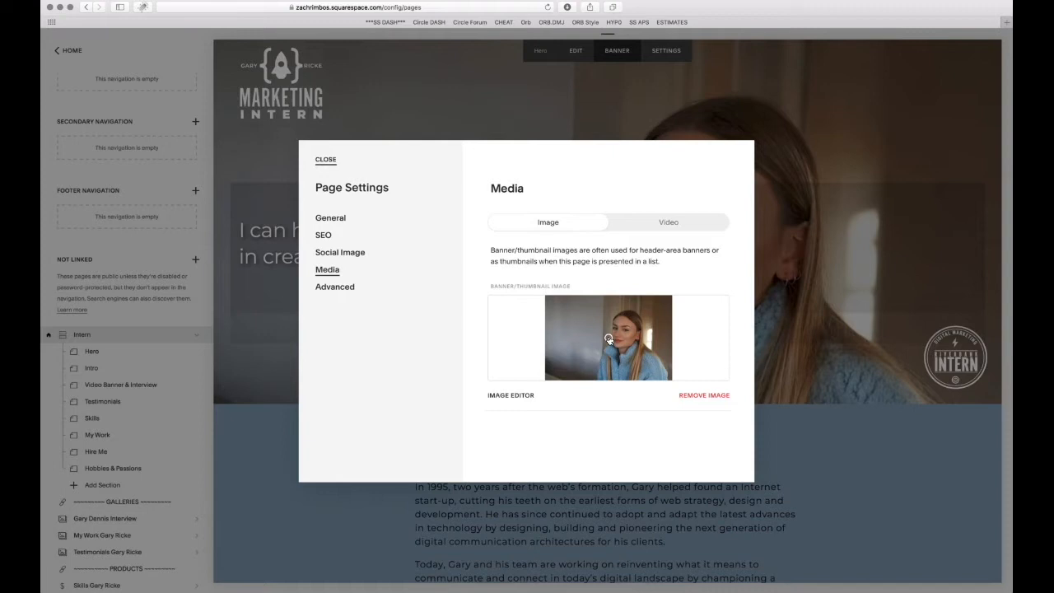
mouse_move(609, 339)
left_mouse_down()
mouse_move(622, 338)
mouse_move(608, 338)
left_mouse_up()
left_click(360, 163)
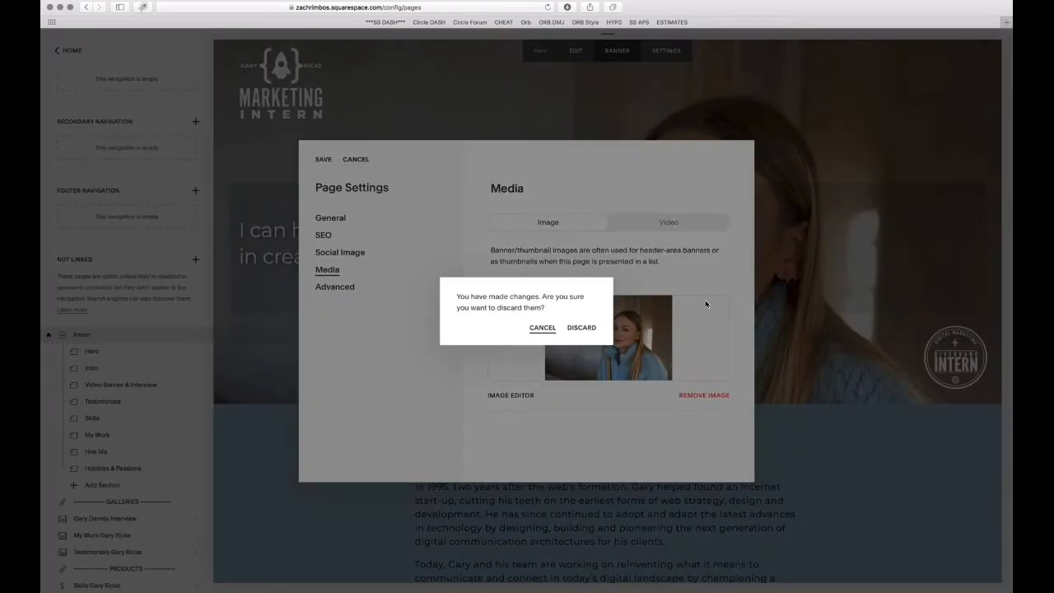
left_click(581, 328)
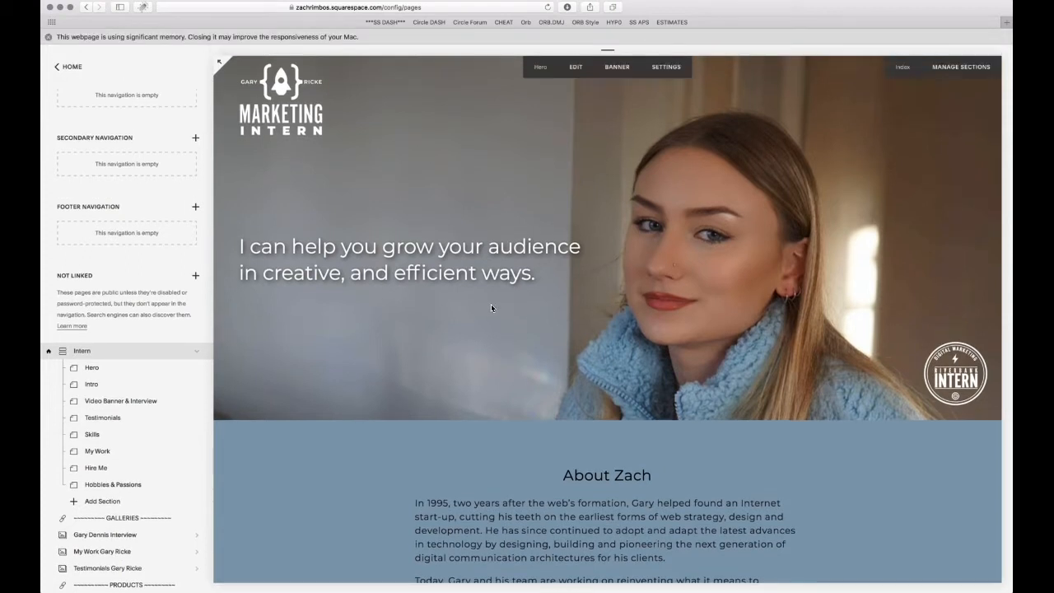
scroll(491, 307, "down", 6)
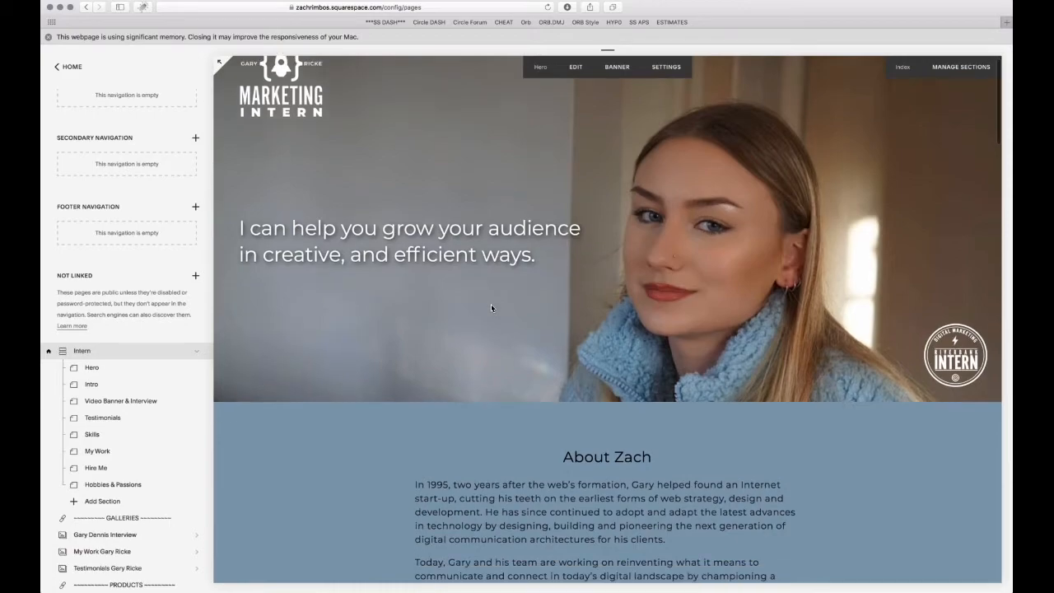
scroll(491, 308, "down", 5)
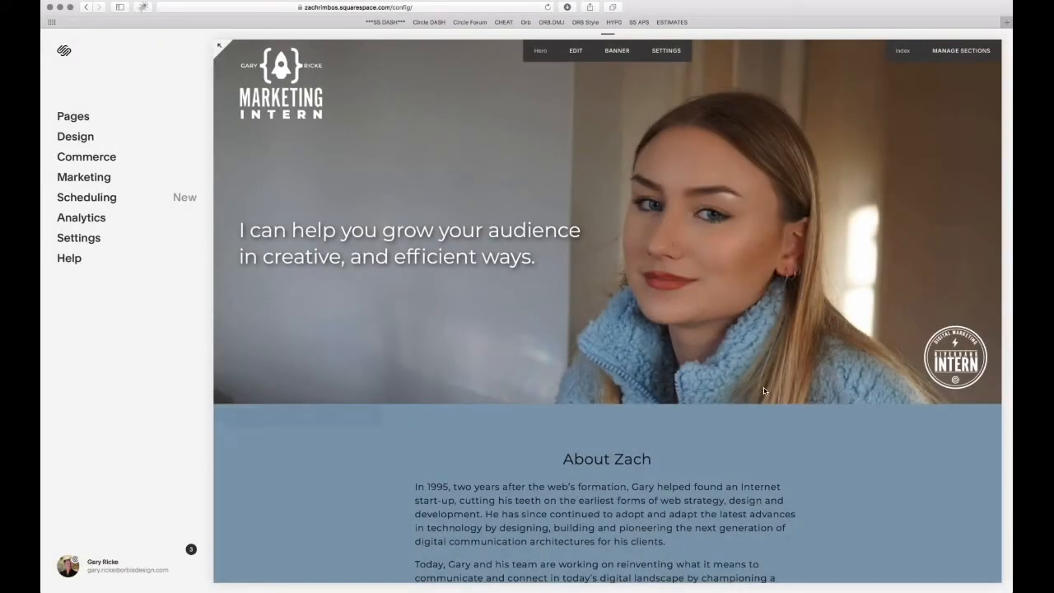
Switch to the Riverbank Digital Marketing Interns file in Figma and examine both portraits on the red-haired intern's page
key("super+Tab")
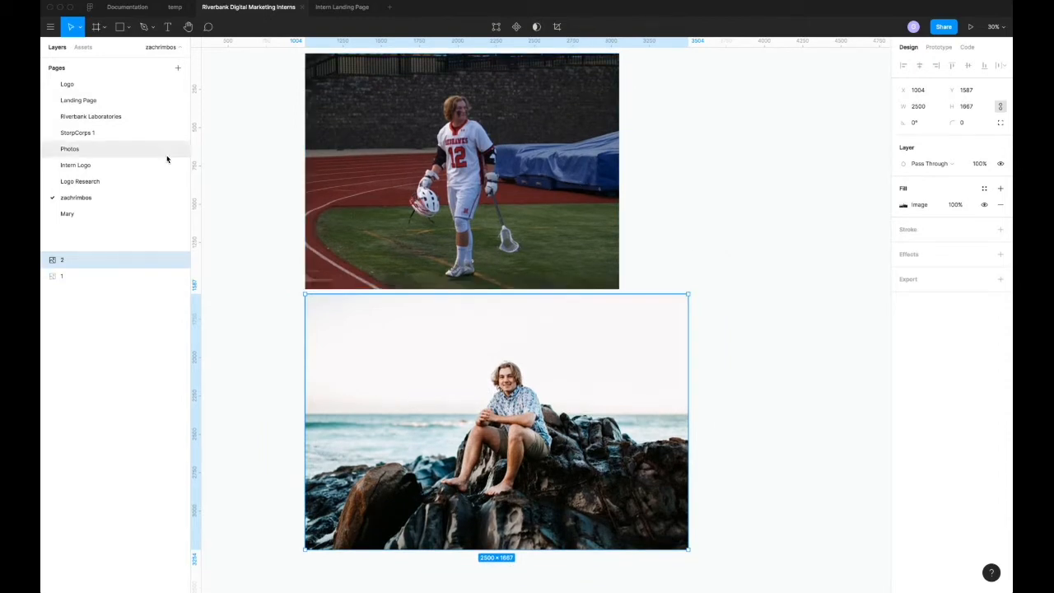
left_click(66, 214)
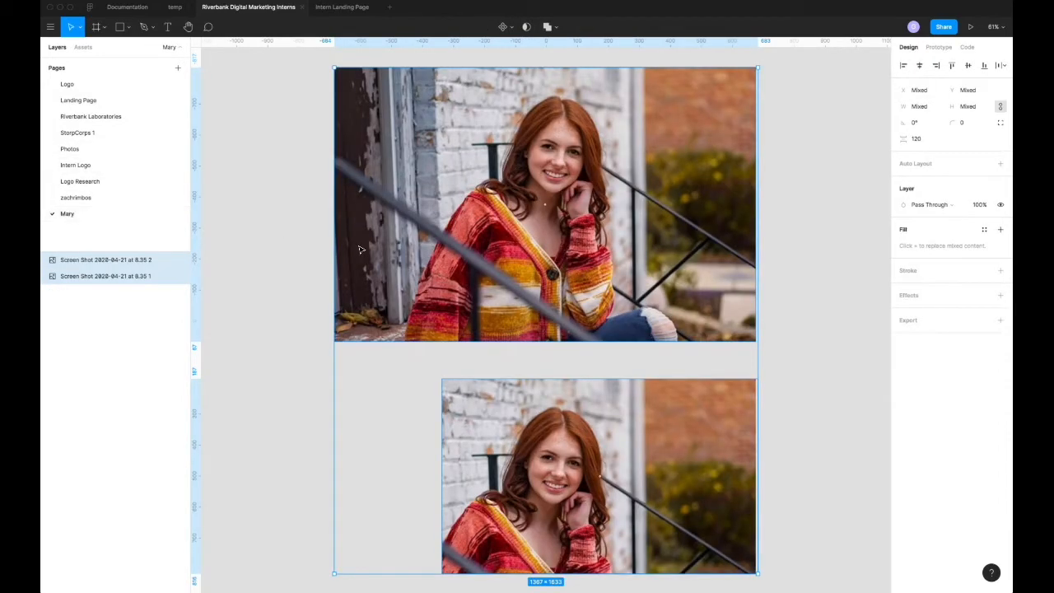
scroll(359, 249, "down", 1)
scroll(359, 250, "right", 1)
scroll(359, 250, "up", 1)
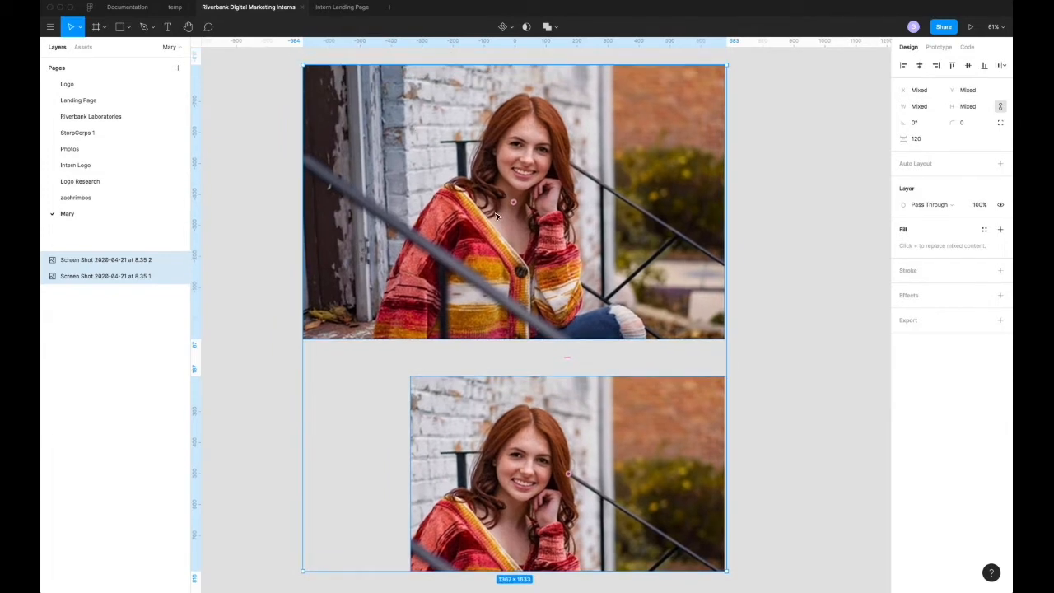
scroll(496, 216, "down", 5)
scroll(497, 216, "right", 2)
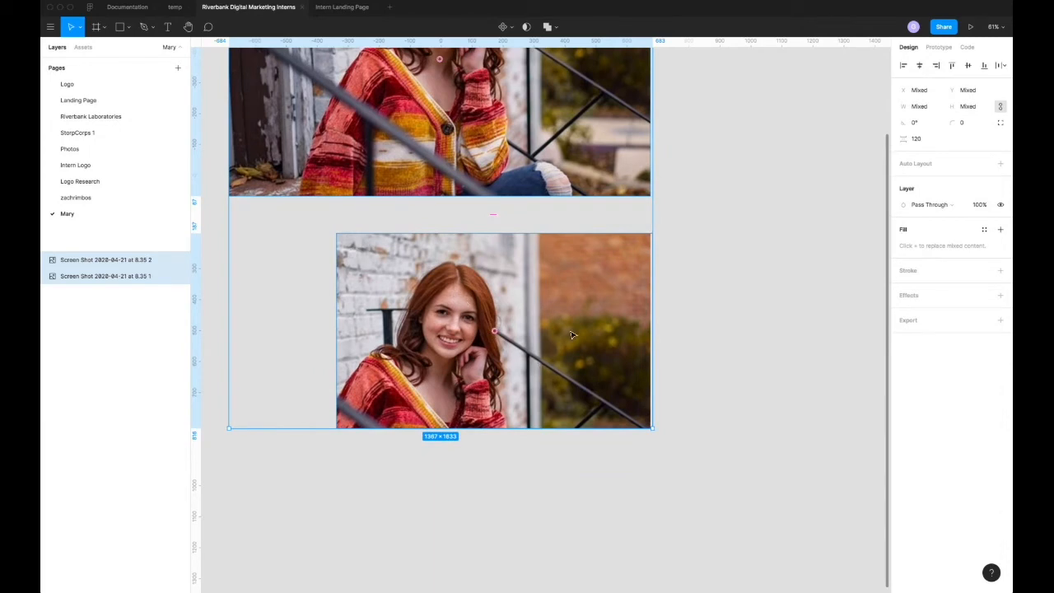
scroll(578, 331, "up", 6)
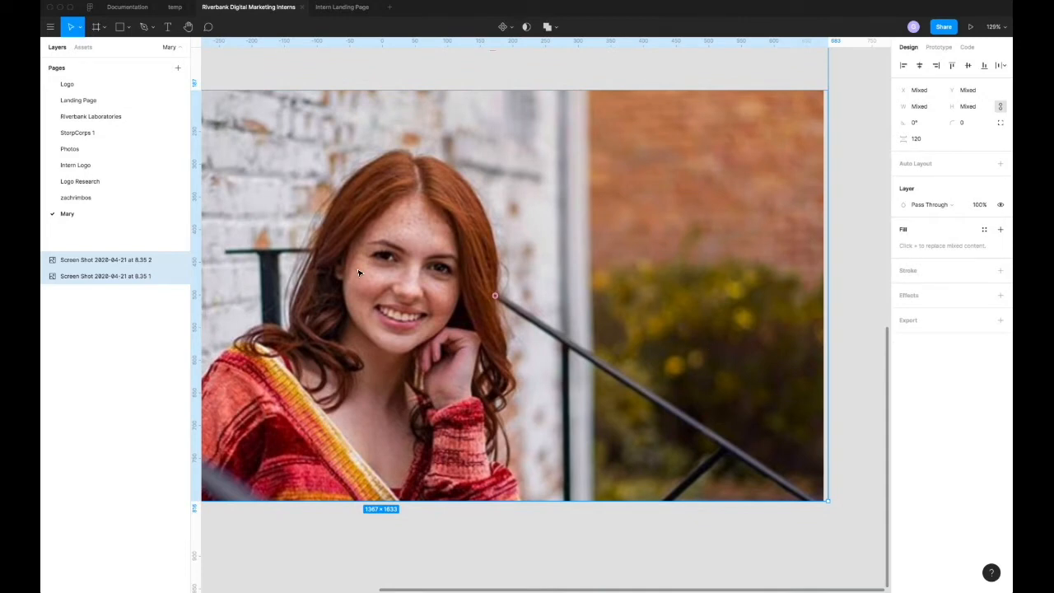
scroll(620, 234, "down", 3)
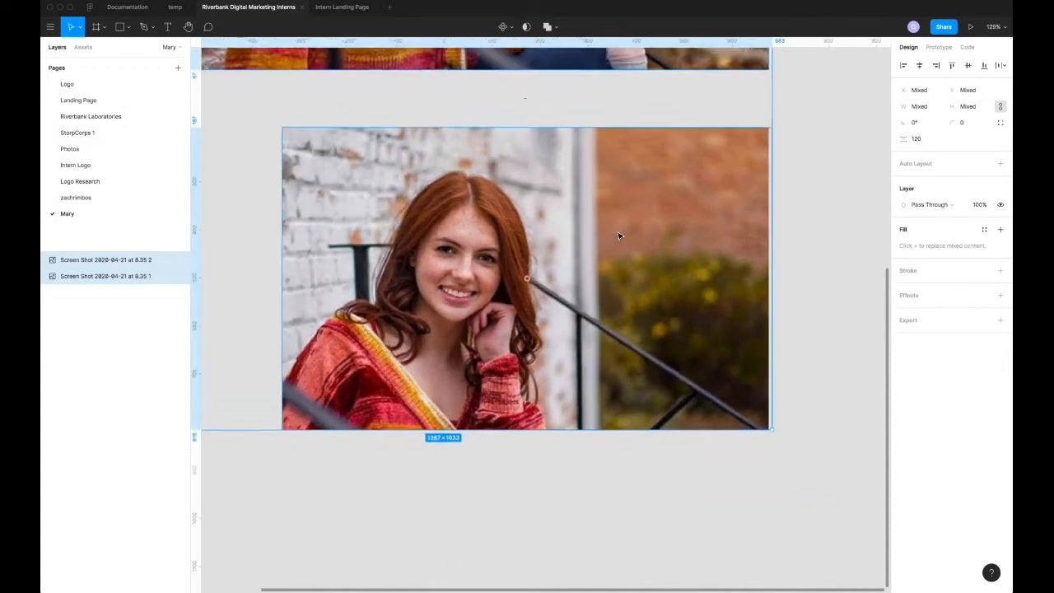
Open the male intern's page in the Figma file and examine his lacrosse and seaside photos
left_click(73, 198)
scroll(470, 277, "down", 2)
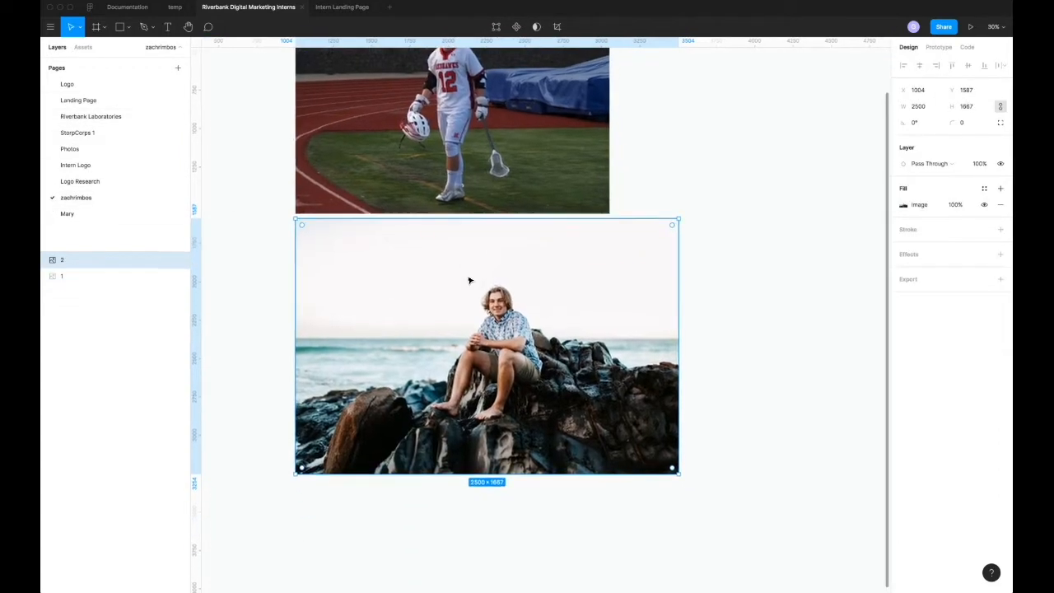
scroll(470, 277, "up", 3)
scroll(469, 281, "down", 2)
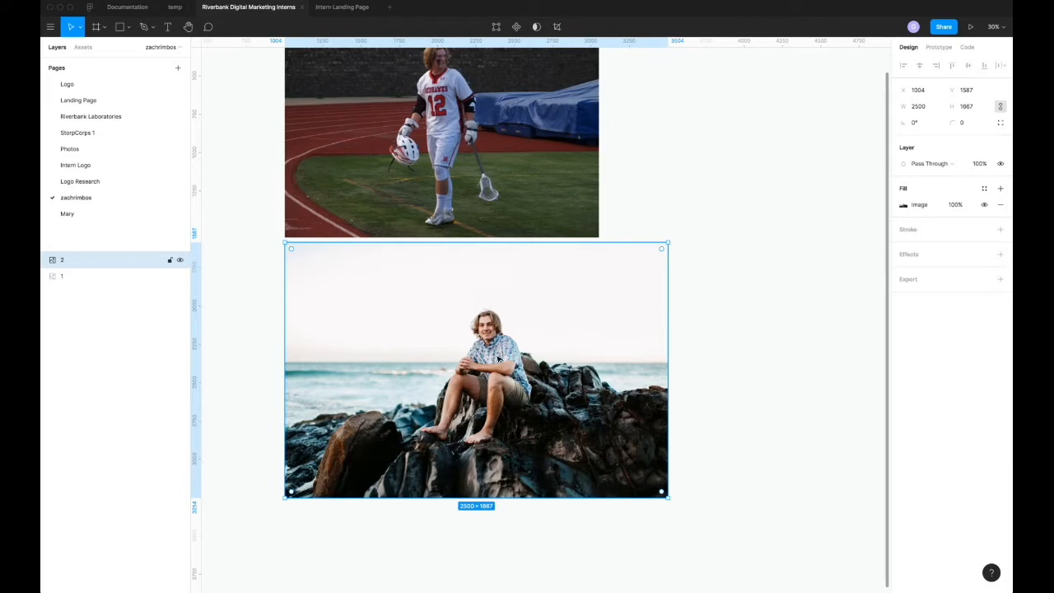
Crop the seaside photo to about 1802 × 1160 so the seated intern is off-centre with open sea beside him
double_click(477, 338)
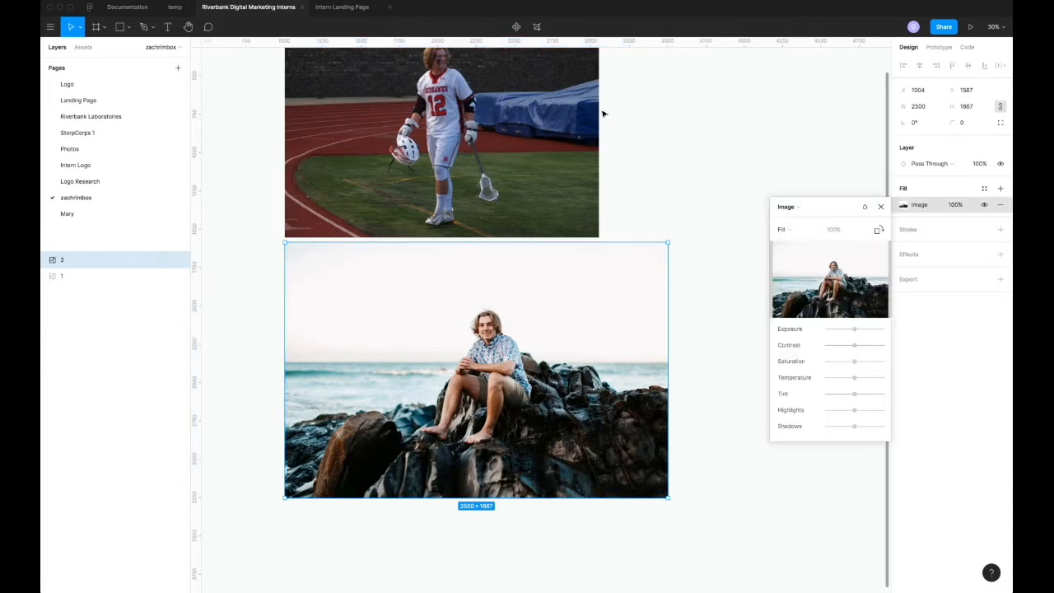
left_click(536, 27)
left_click_drag(666, 245, 559, 281)
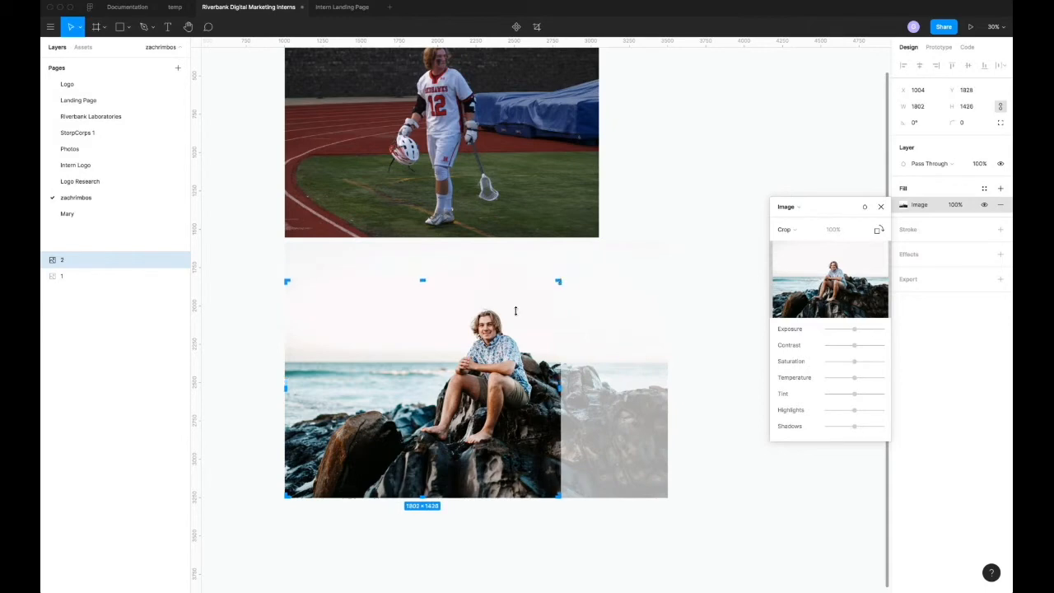
left_click_drag(423, 497, 406, 456)
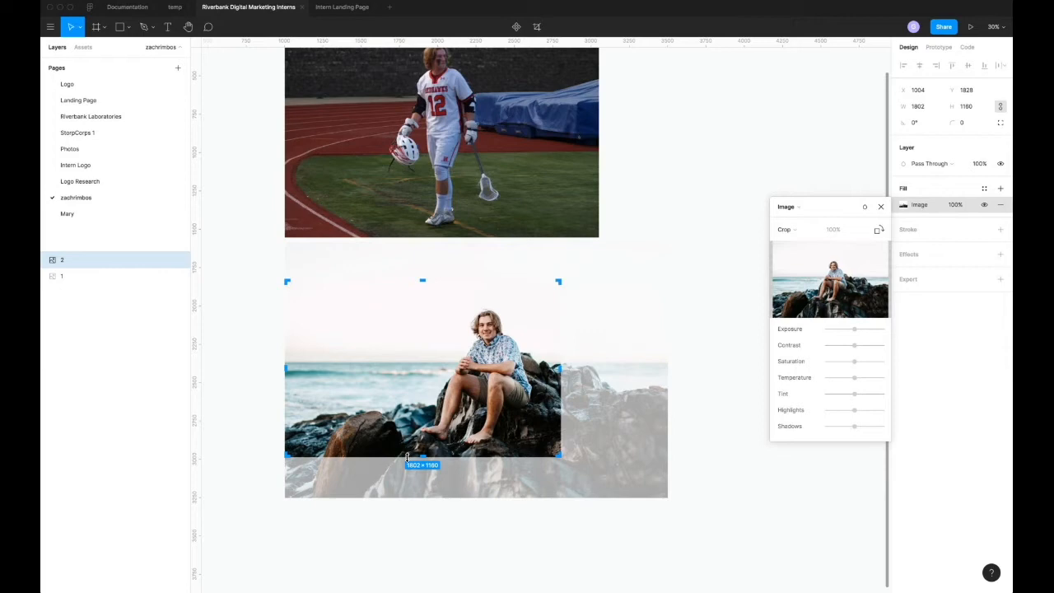
scroll(468, 397, "up", 5)
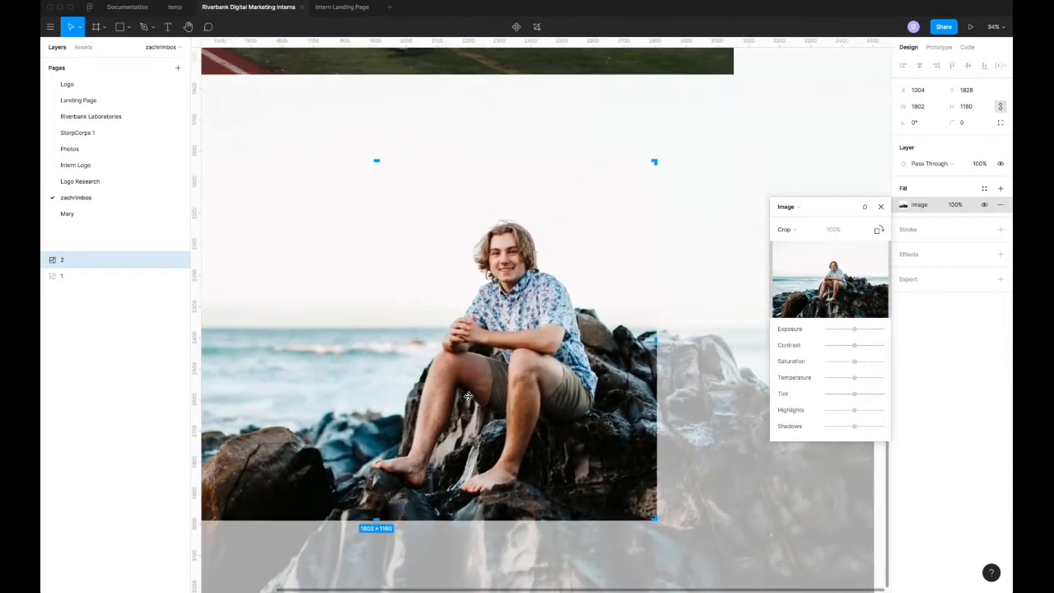
scroll(468, 397, "left", 5)
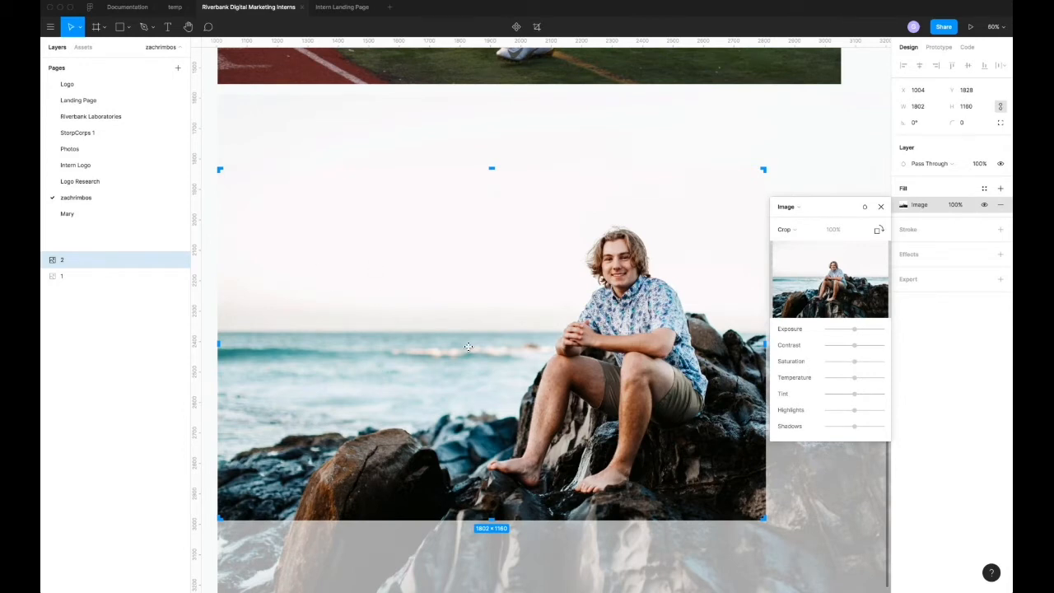
Switch to Adobe Lightroom and import 2.jpeg.jpg from the seaside intern's folder inside riverbank/interns
key("F4")
left_click(312, 377)
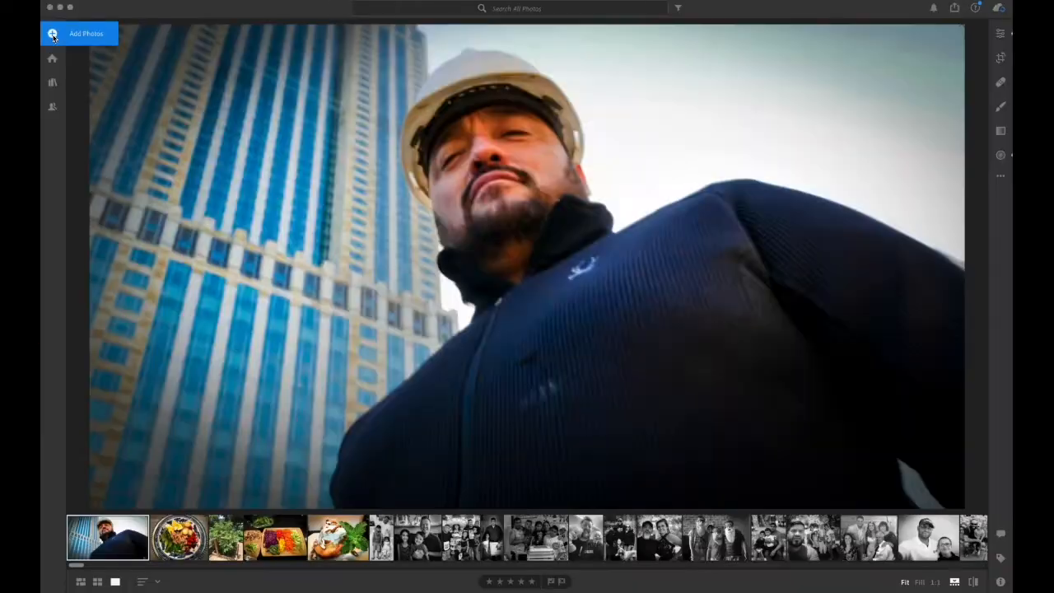
left_click(53, 34)
left_click(197, 269)
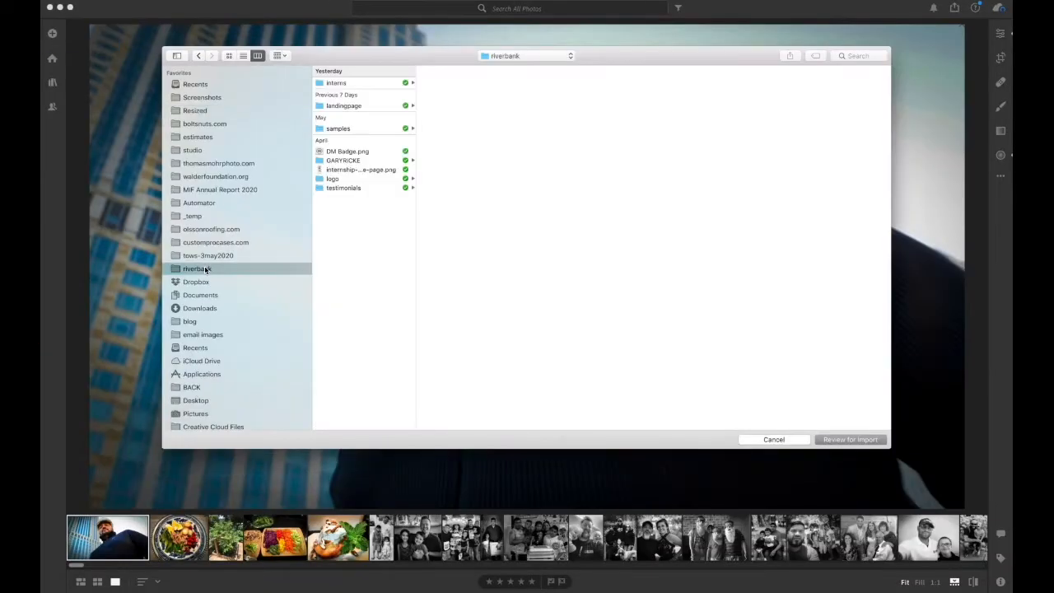
left_click(337, 83)
left_click(438, 134)
left_click(439, 93)
left_click(547, 83)
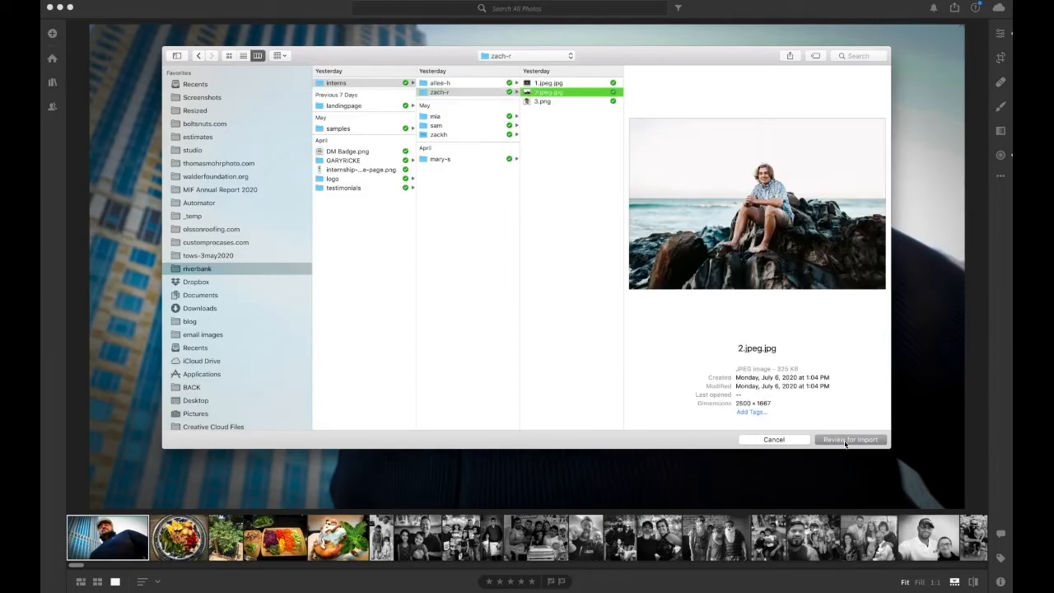
left_click(849, 439)
key("Return")
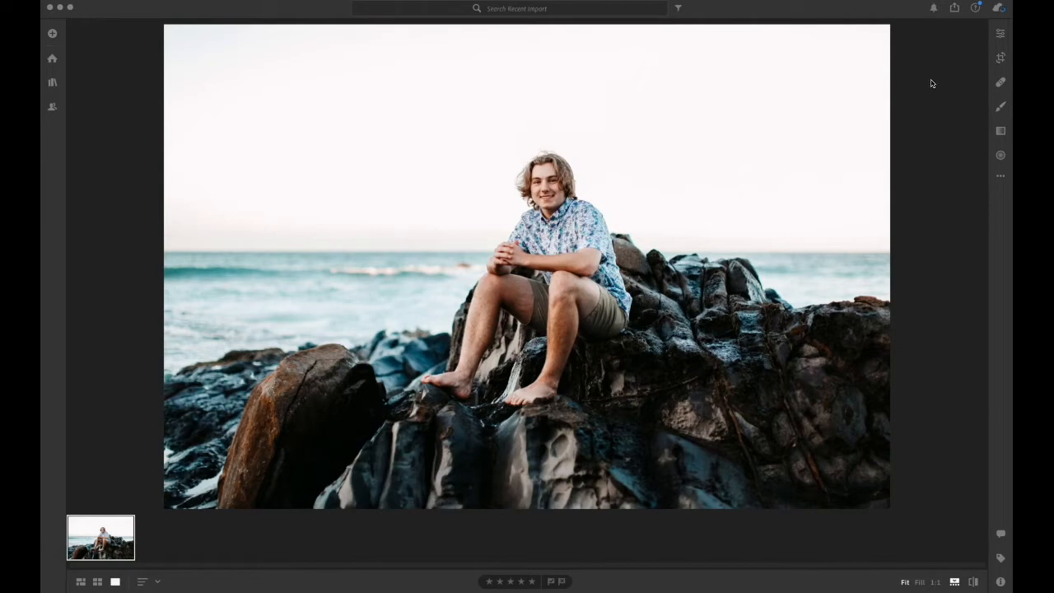
Crop the imported photo with a custom aspect ratio, trimming all sides so the intern sits in the right third of the frame
left_click(1001, 57)
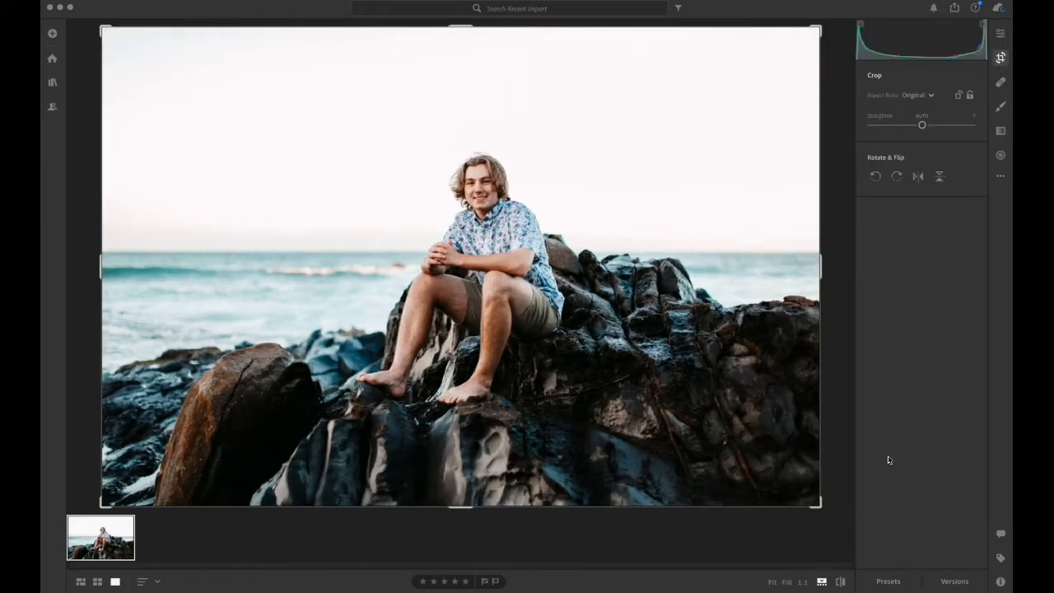
left_click_drag(821, 504, 711, 488)
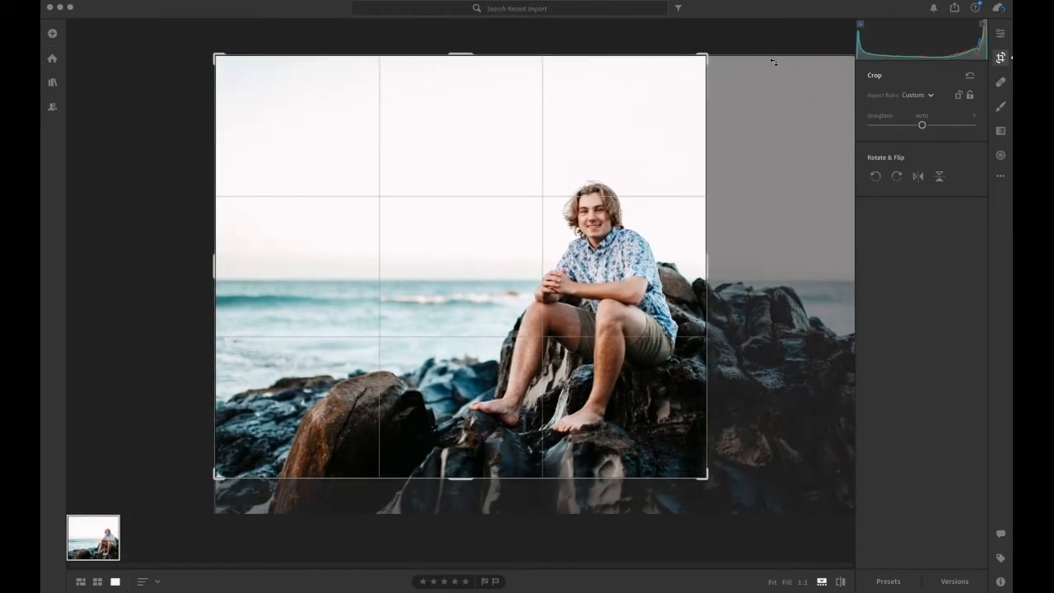
left_click_drag(461, 54, 461, 98)
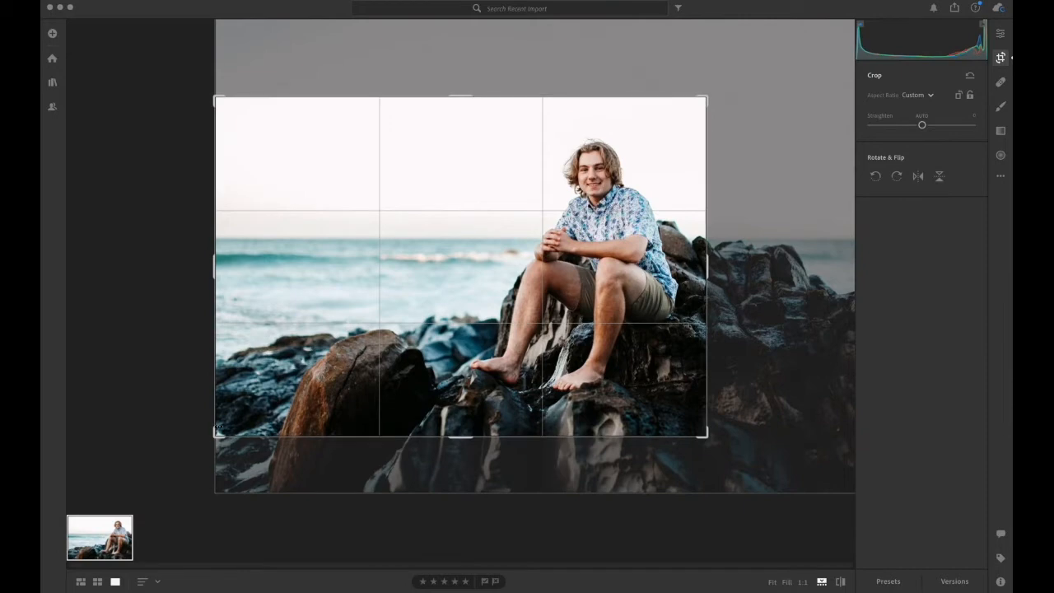
left_click_drag(218, 435, 240, 425)
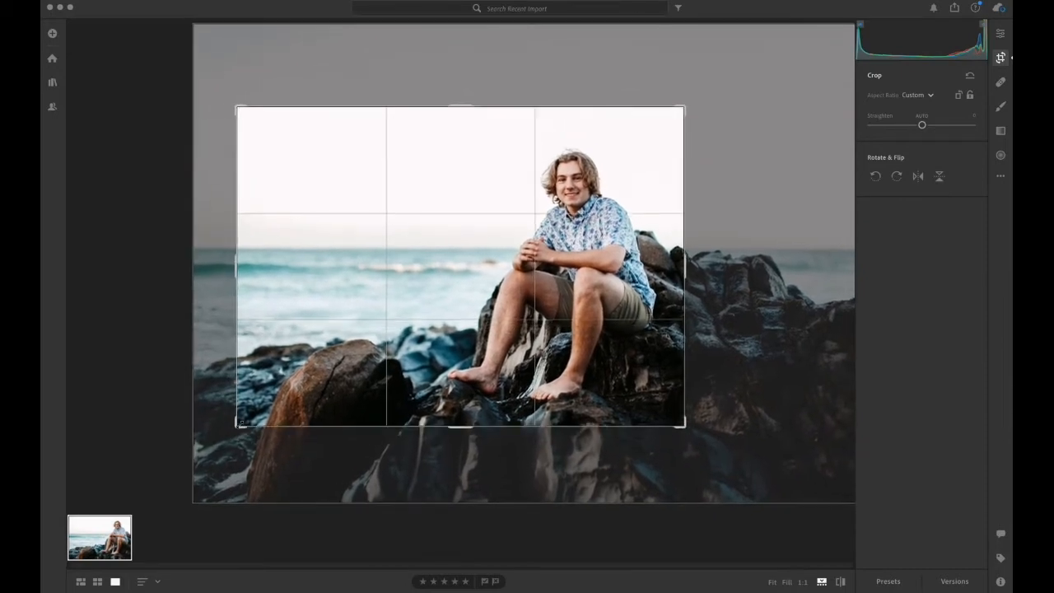
left_click_drag(236, 107, 238, 116)
Raise the photo's vibrance to about +60 and set the vignette to about -29
key("e")
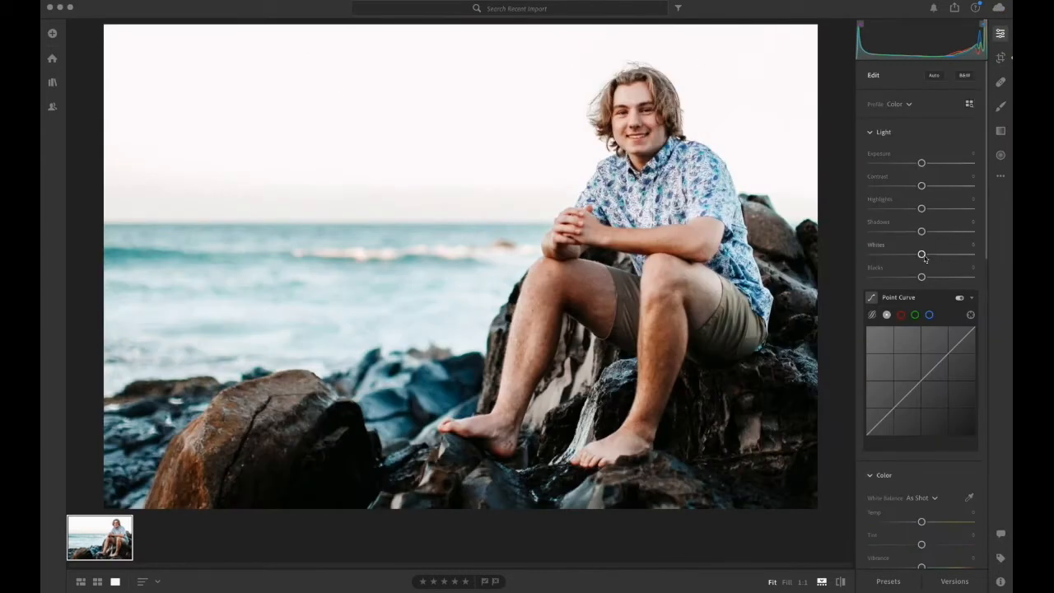
scroll(924, 255, "down", 3)
scroll(923, 255, "down", 2)
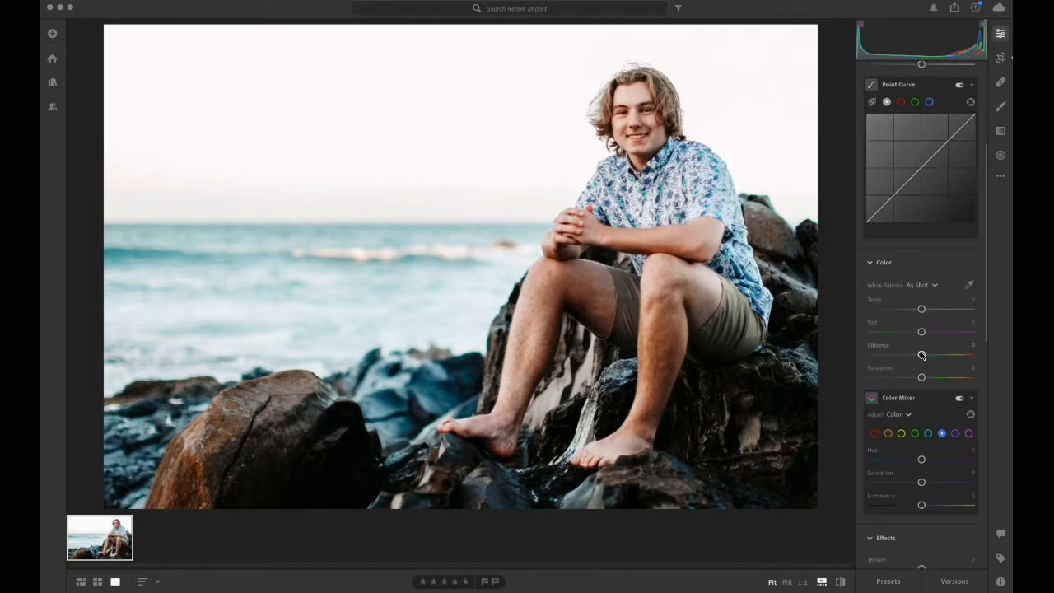
left_click_drag(921, 355, 953, 369)
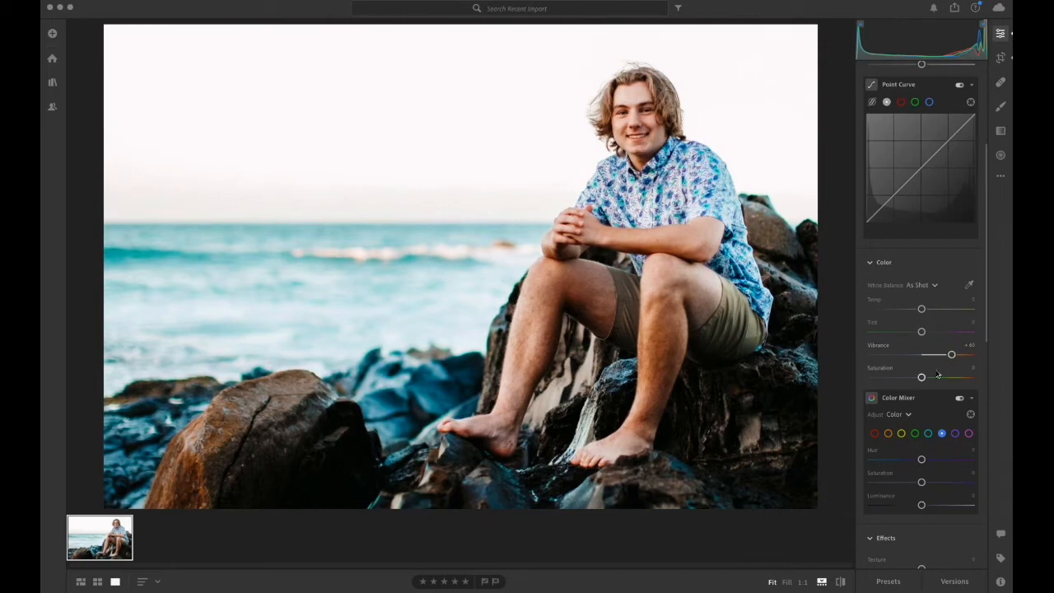
scroll(937, 435, "down", 3)
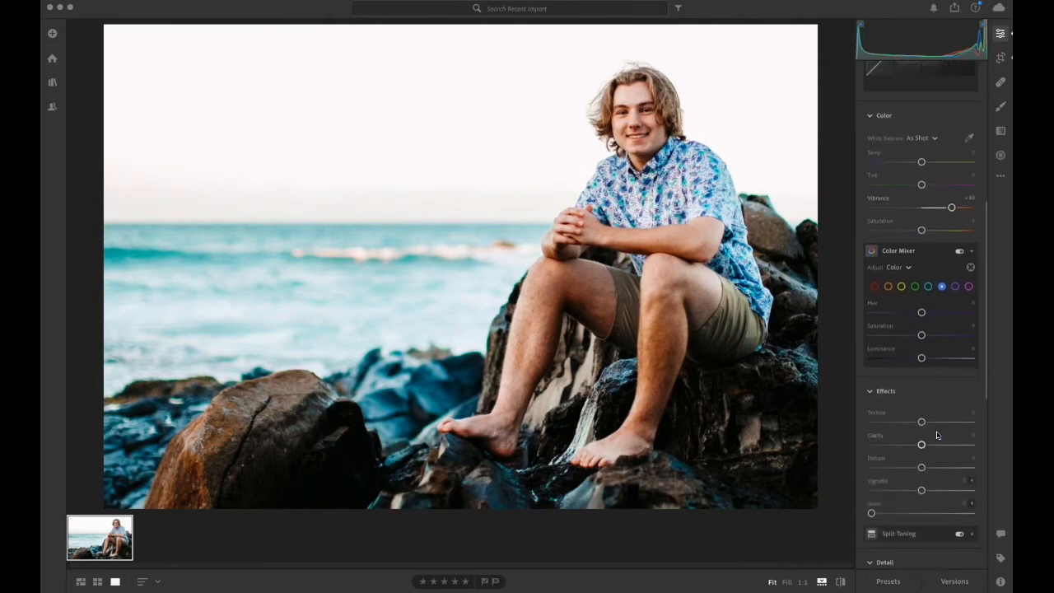
scroll(937, 435, "down", 1)
mouse_move(922, 439)
left_mouse_down()
mouse_move(897, 439)
mouse_move(907, 439)
left_mouse_up()
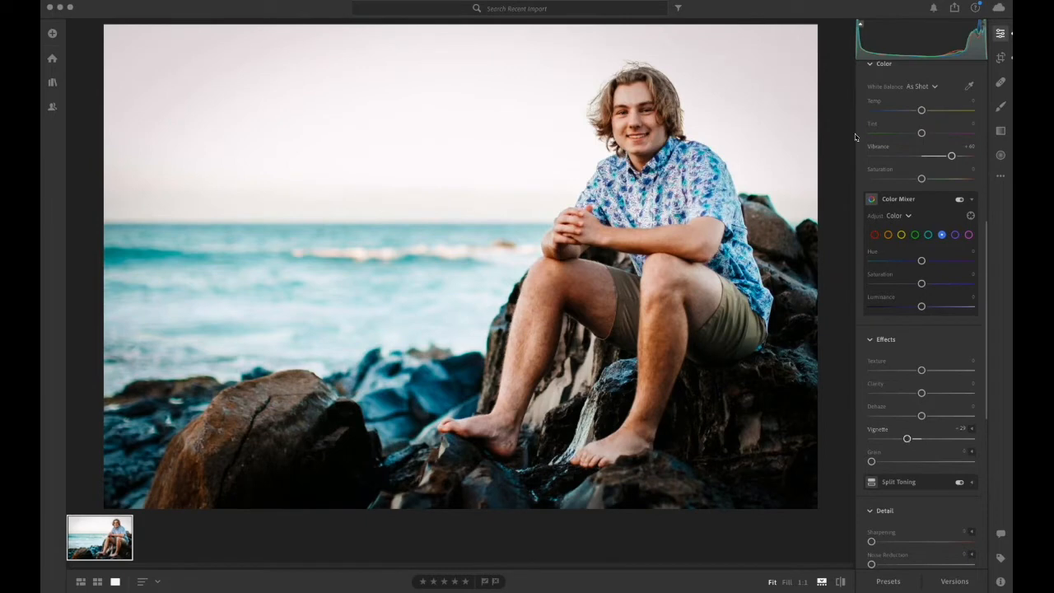
Draw a radial gradient around the seated intern, widen it, centre it on him and invert it
left_click(1001, 155)
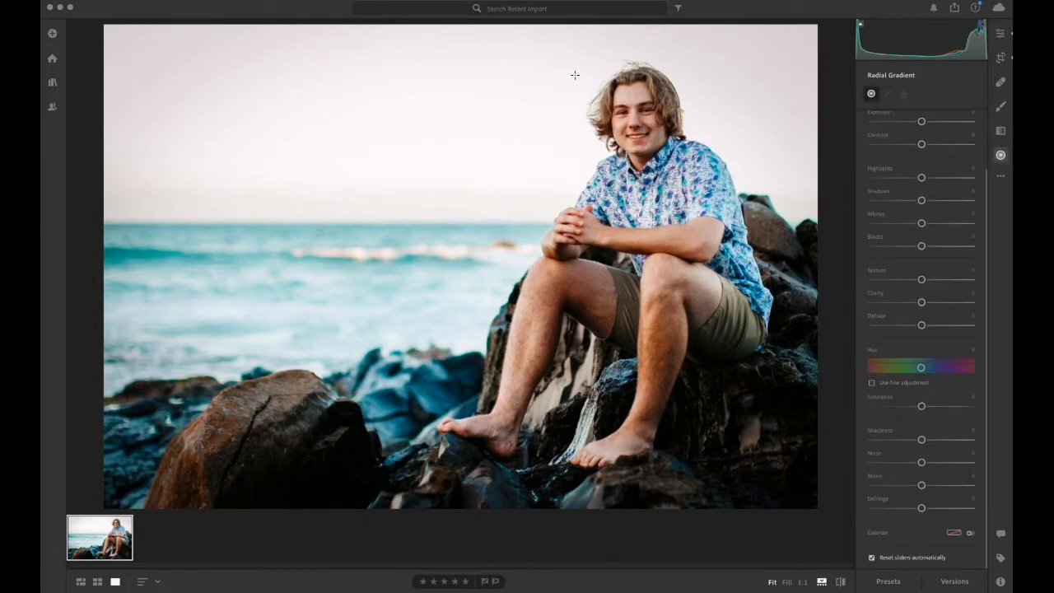
left_click_drag(575, 75, 650, 381)
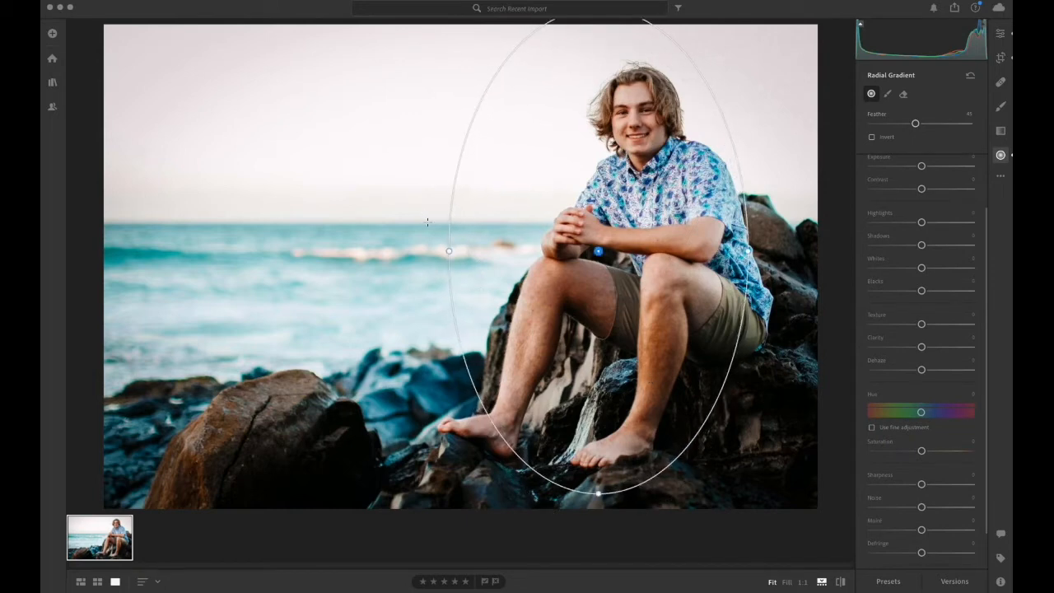
left_click_drag(450, 252, 421, 252)
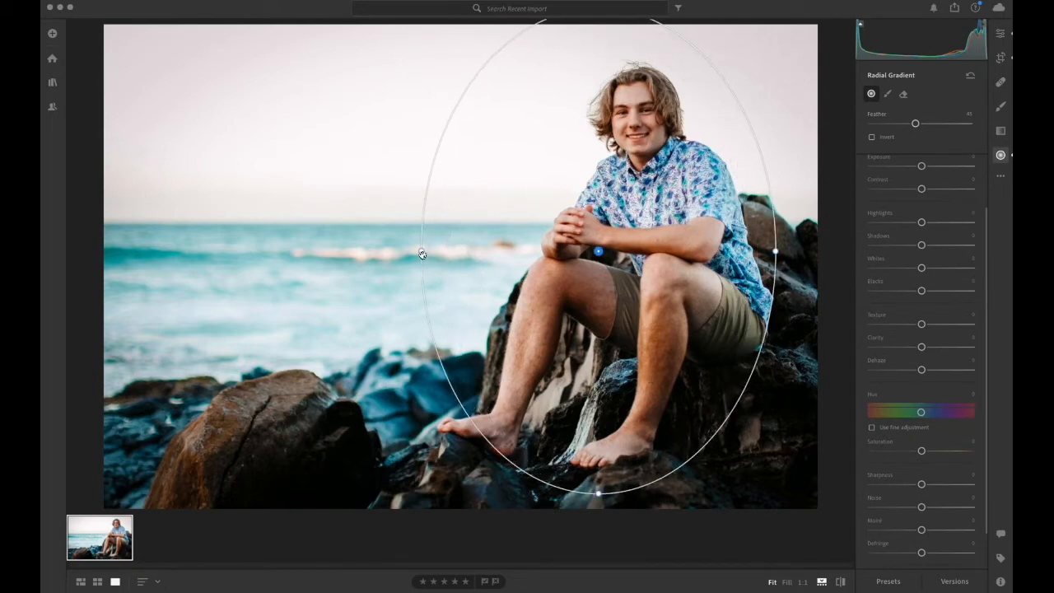
left_click_drag(632, 221, 647, 236)
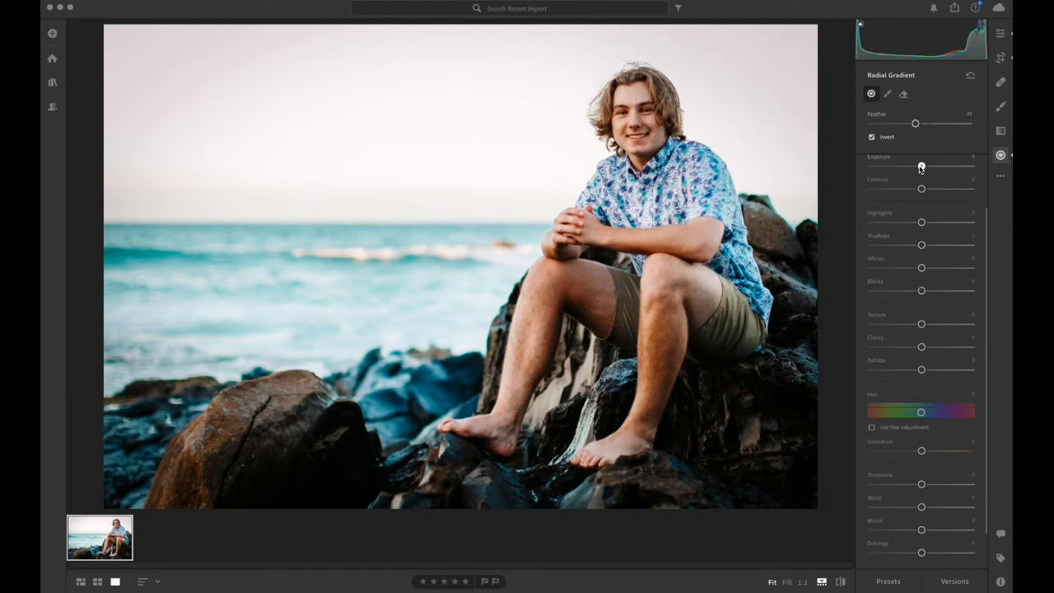
Lower the radial gradient's exposure to about -2.12 and compare the edited photo with the original
left_click_drag(922, 167, 898, 171)
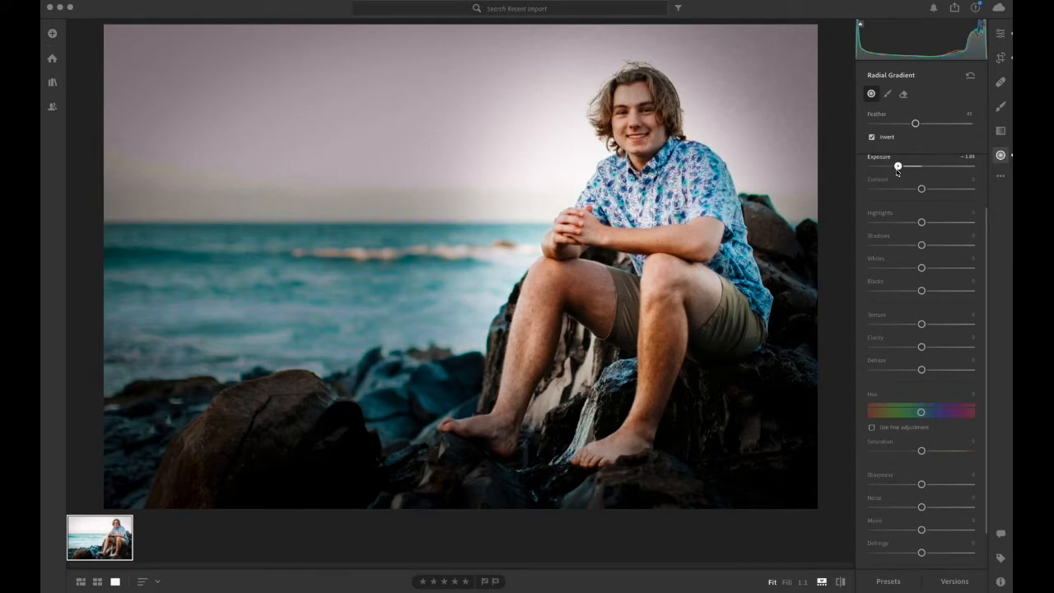
left_click_drag(898, 172, 894, 172)
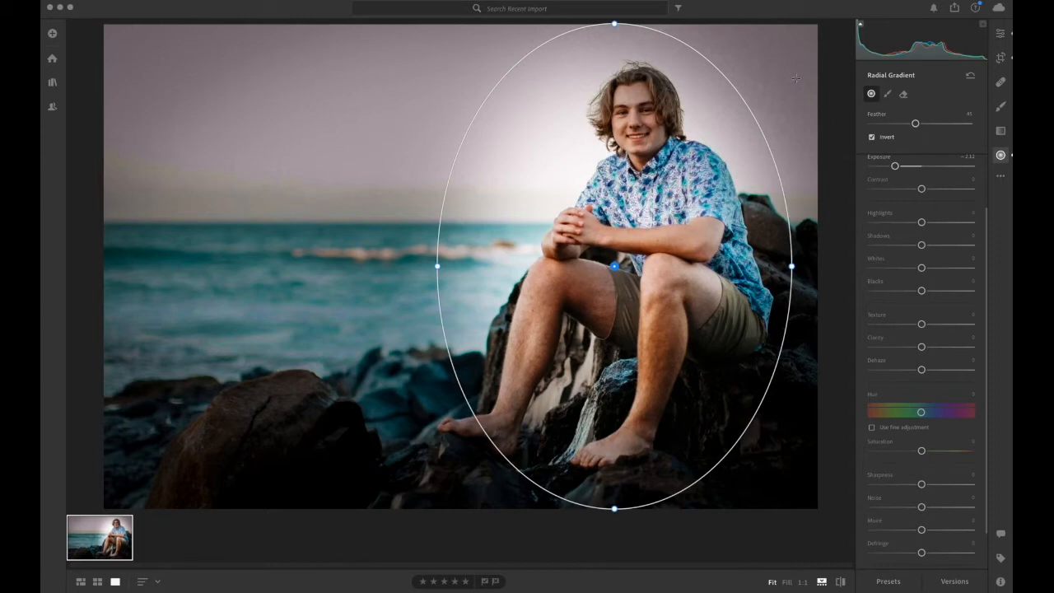
left_click(417, 236)
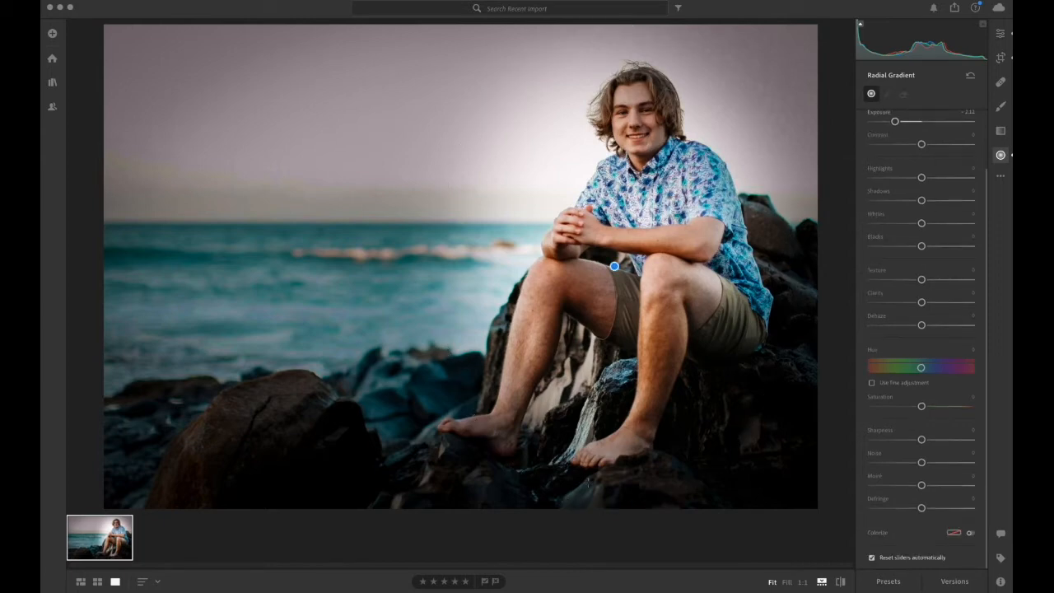
left_click(840, 583)
left_click(840, 583)
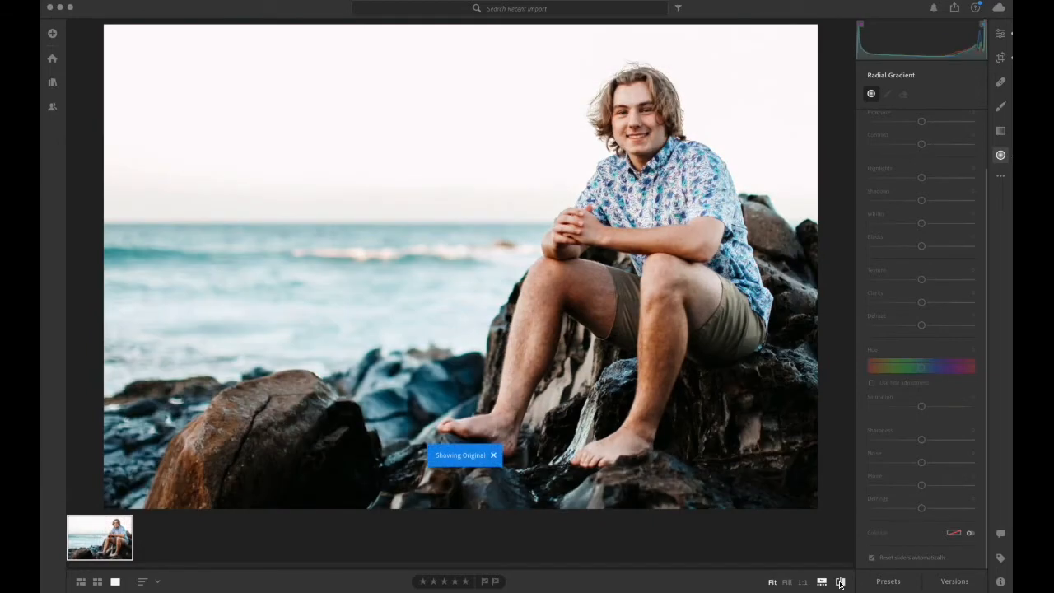
Export the edited photo as a full-size JPG at 100% quality into the intern's folder inside riverbank/interns
right_click(357, 145)
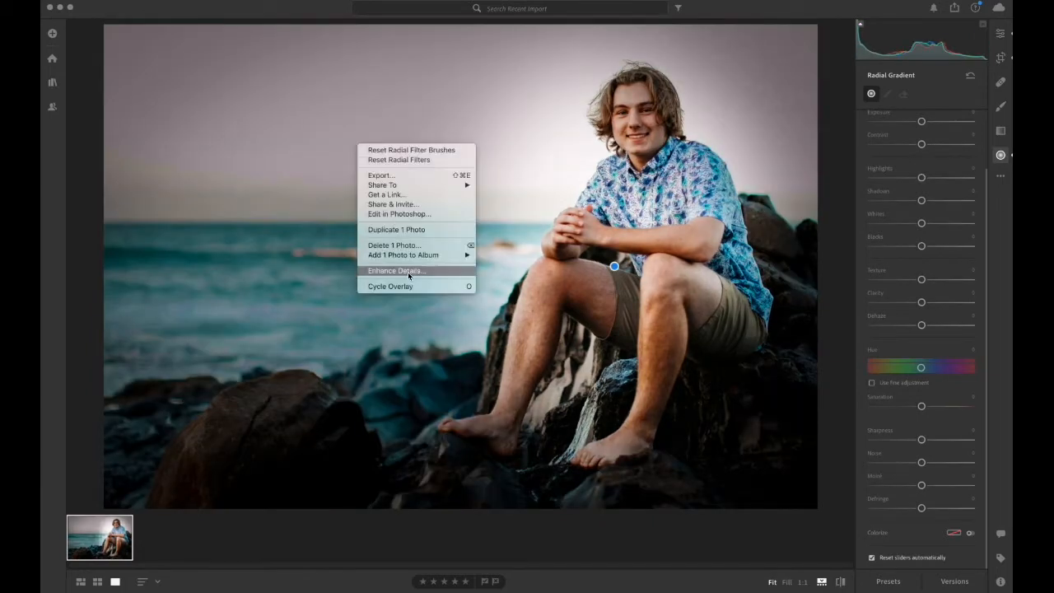
left_click(407, 271)
left_click(988, 10)
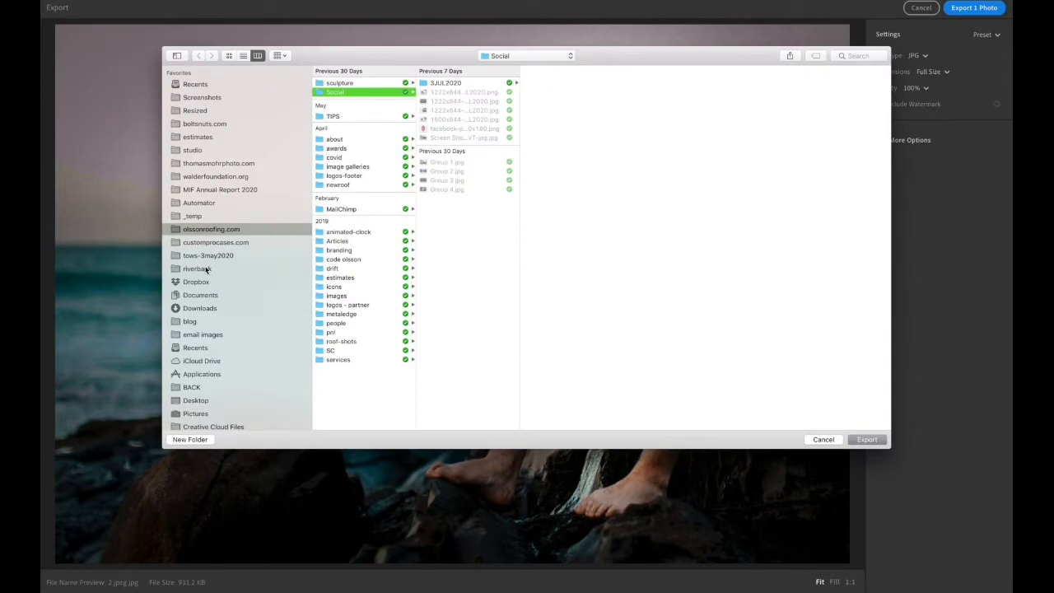
left_click(206, 269)
left_click(363, 84)
left_click(441, 92)
left_click(878, 444)
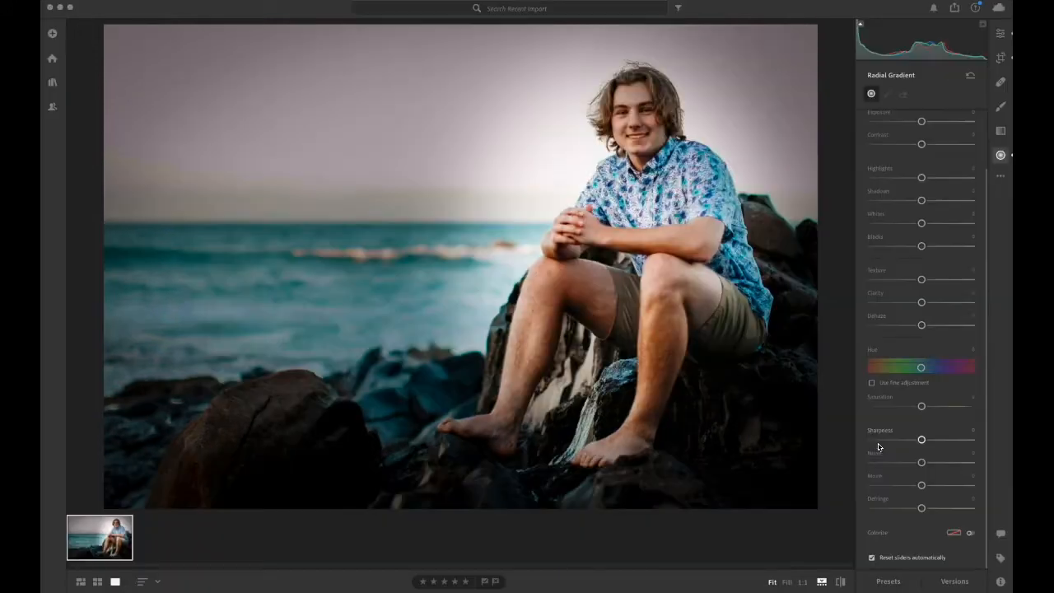
Switch to Finder, inspect the exported 2.jpeg-2.jpg and open ImageOptim beside it
key("super+Tab")
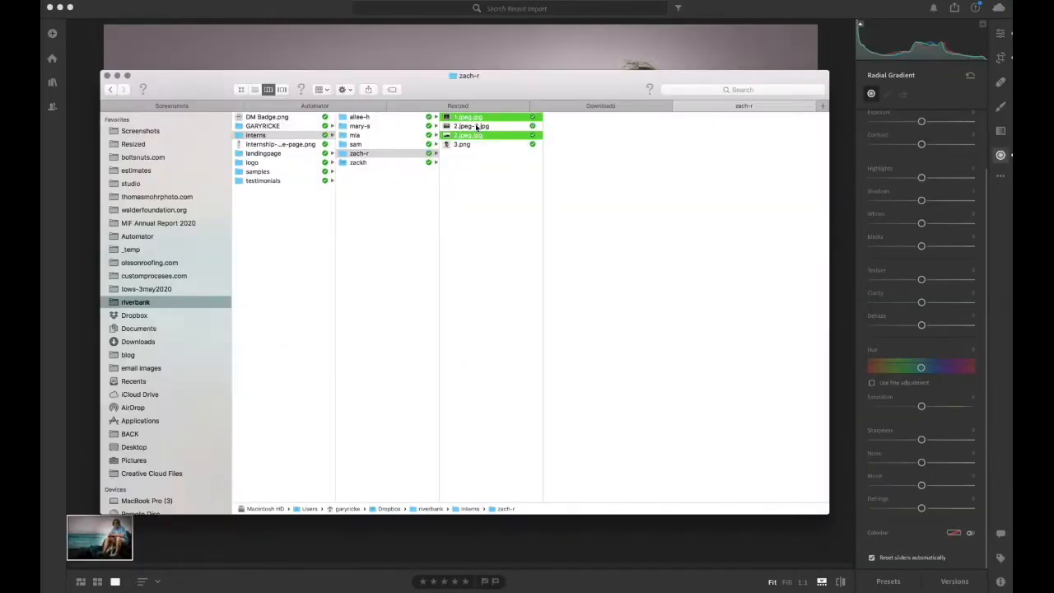
left_click(477, 127)
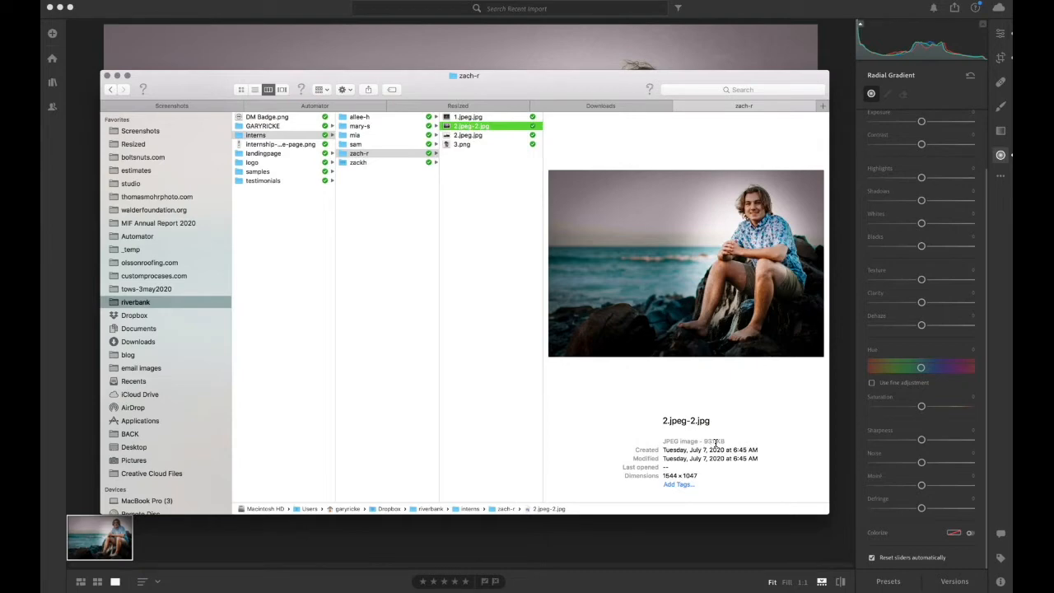
key("super+Tab")
key("super+Tab")
key("F4")
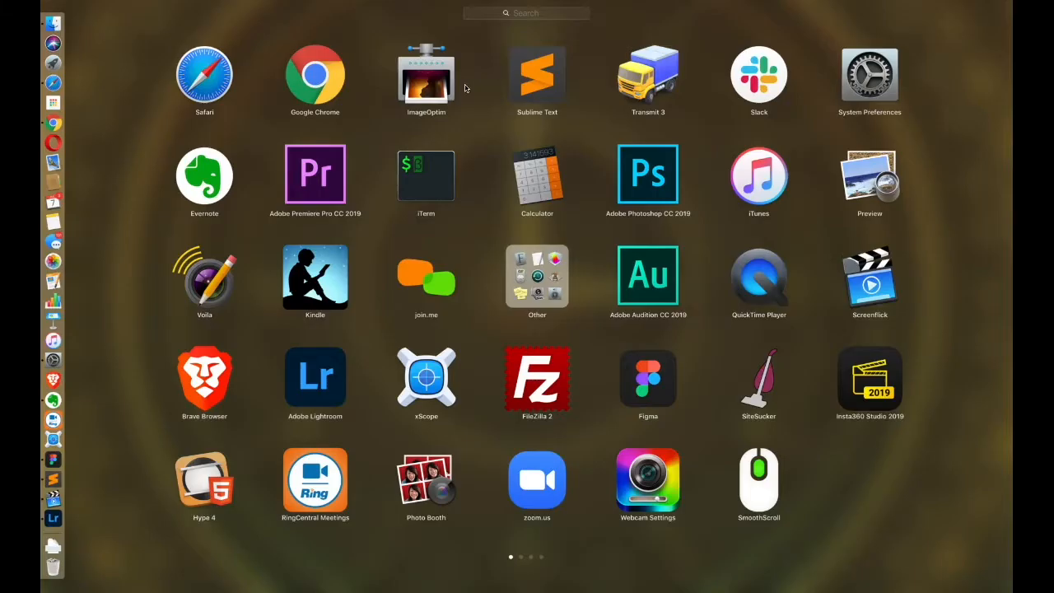
left_click(425, 92)
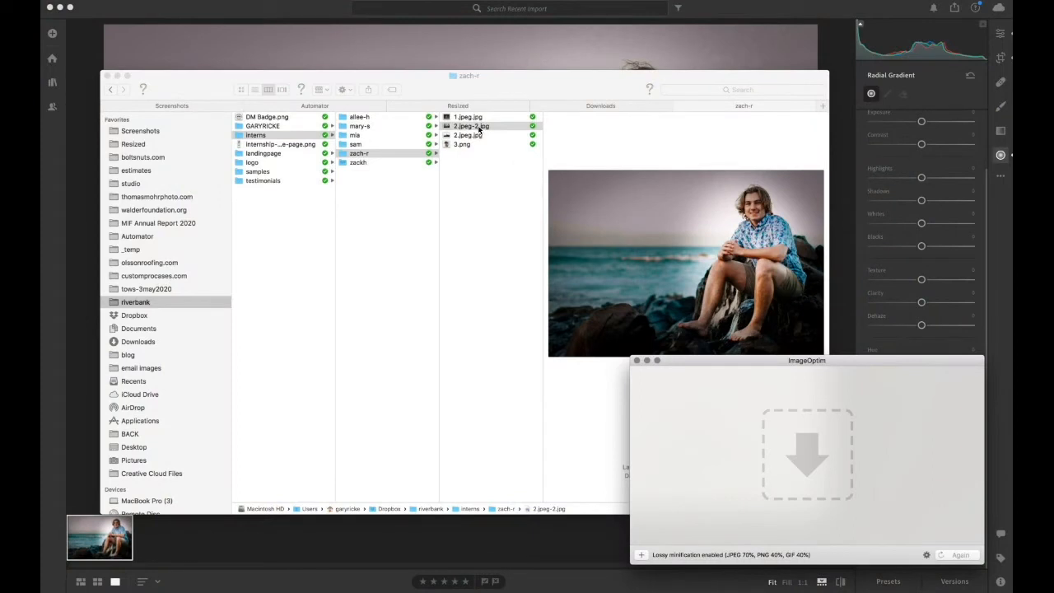
Compress the exported 2.jpeg-2.jpg with ImageOptim and switch back to the Squarespace editor in Safari
left_click_drag(478, 129, 761, 480)
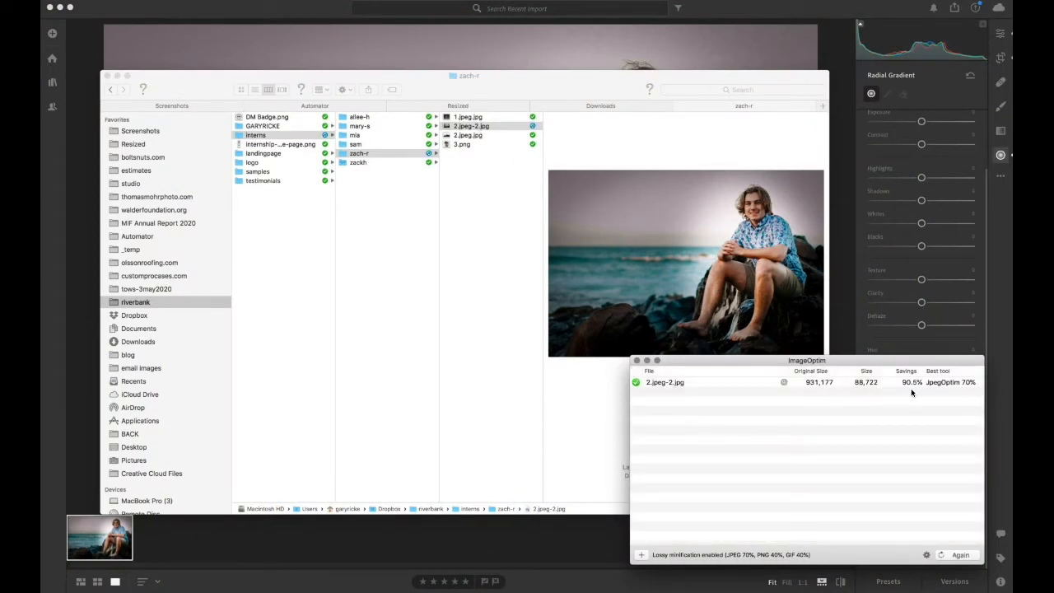
key("super+Tab")
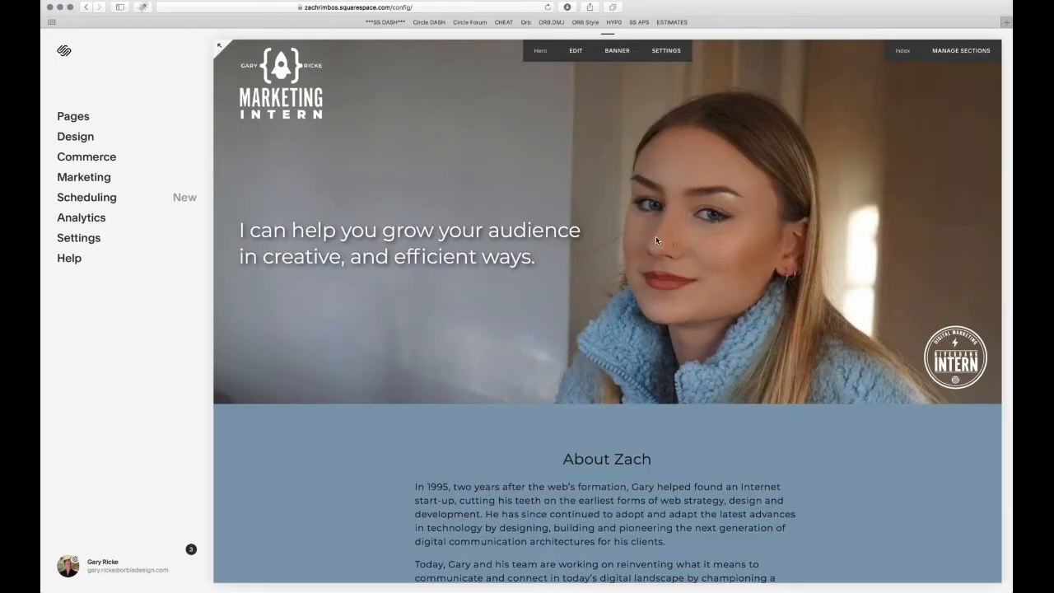
Examine the Hero section's banner media settings and close them without changes
mouse_move(438, 204)
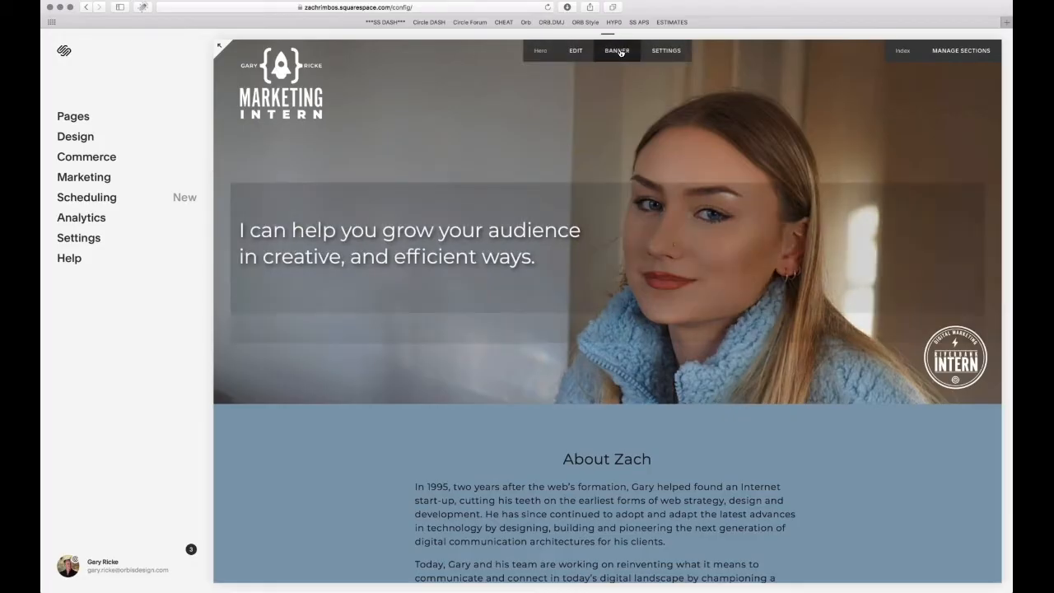
left_click(618, 51)
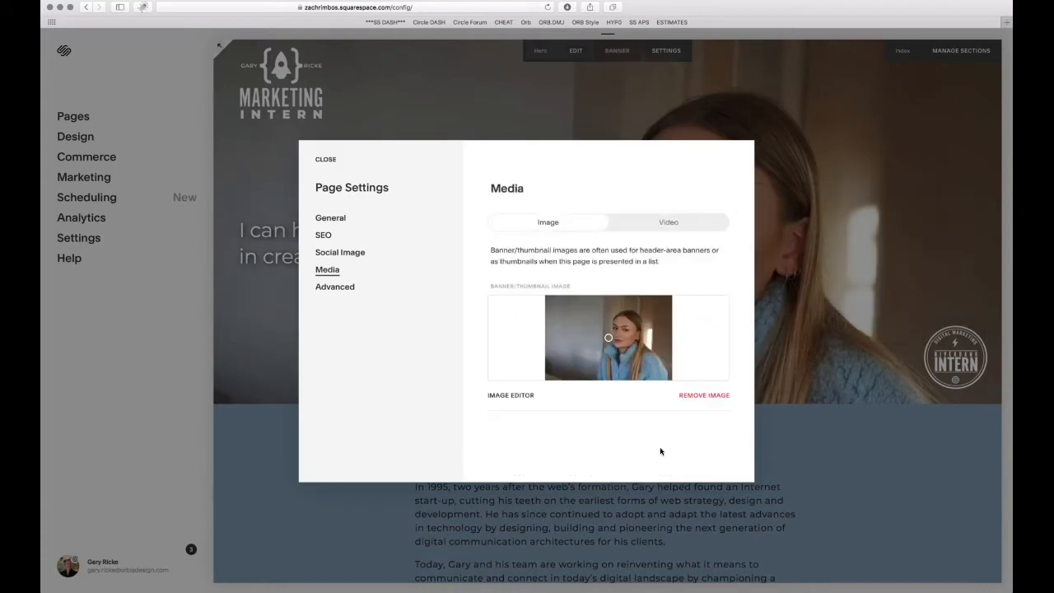
left_click(325, 161)
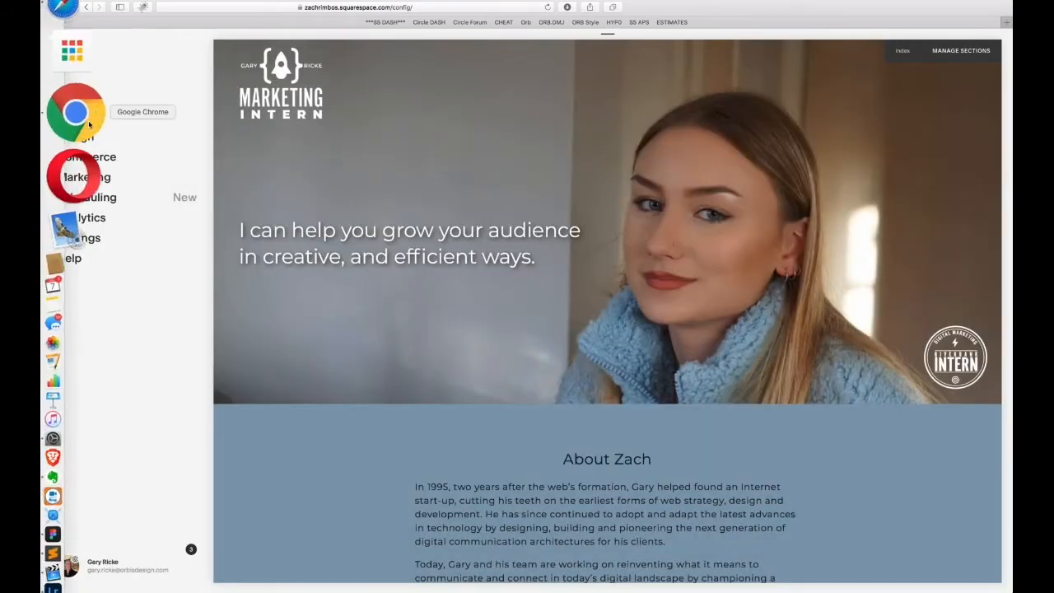
Reach the Hero section's media settings through the site's page list and remove its banner image
left_click(77, 119)
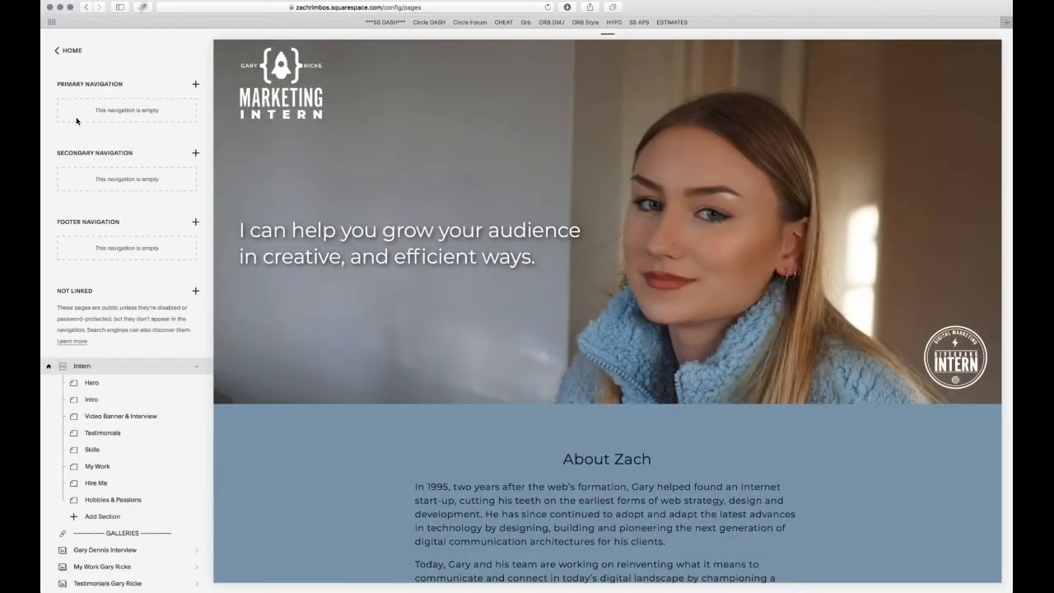
left_click(196, 384)
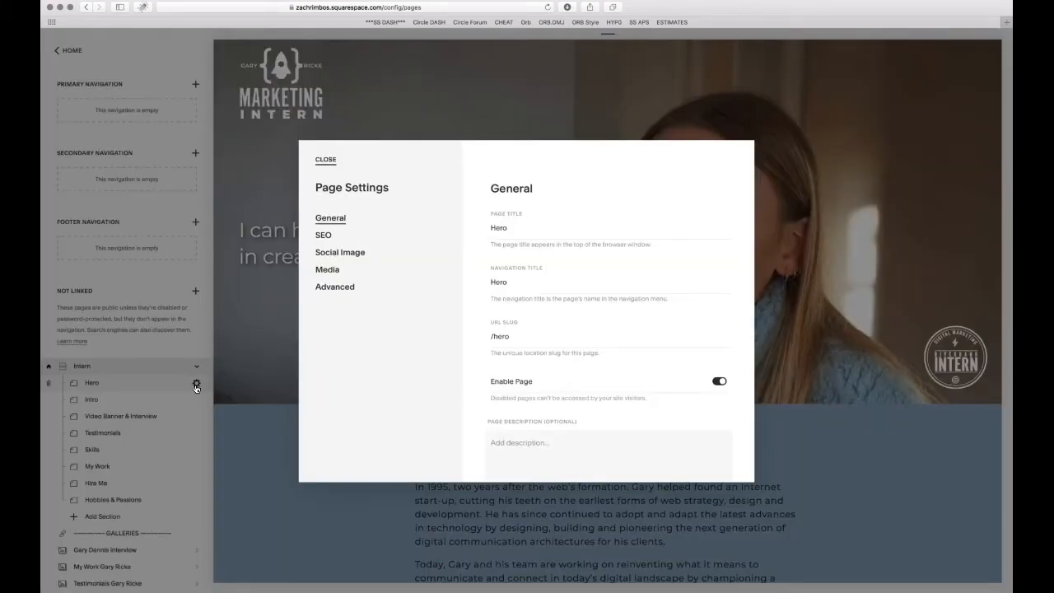
left_click(333, 273)
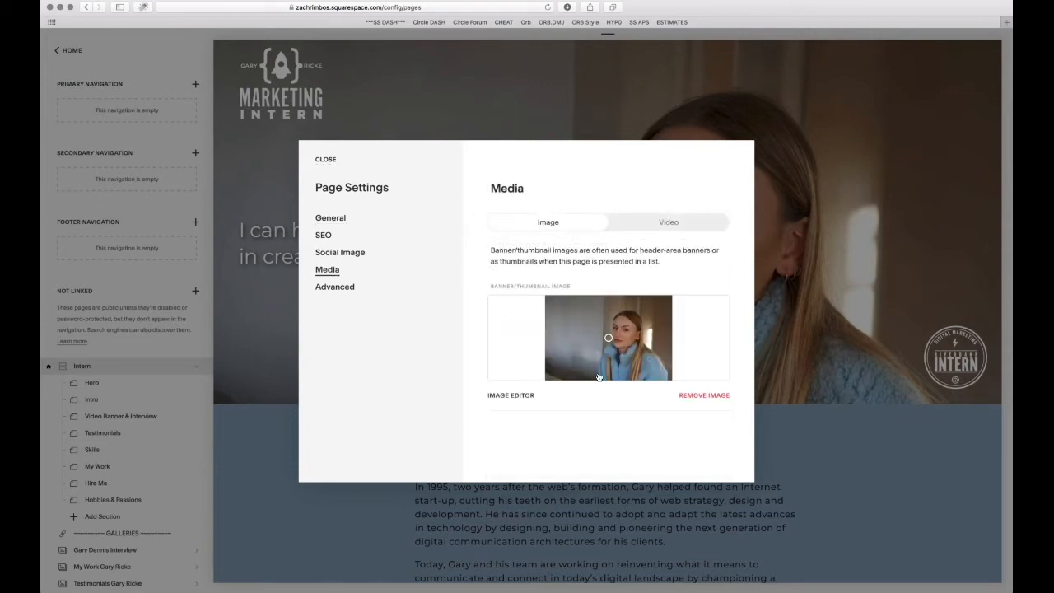
left_click(704, 397)
Add the optimized 2.jpeg-2.jpg from Finder as the Hero section's banner image and save the page settings
key("super+Tab")
key("super+Tab")
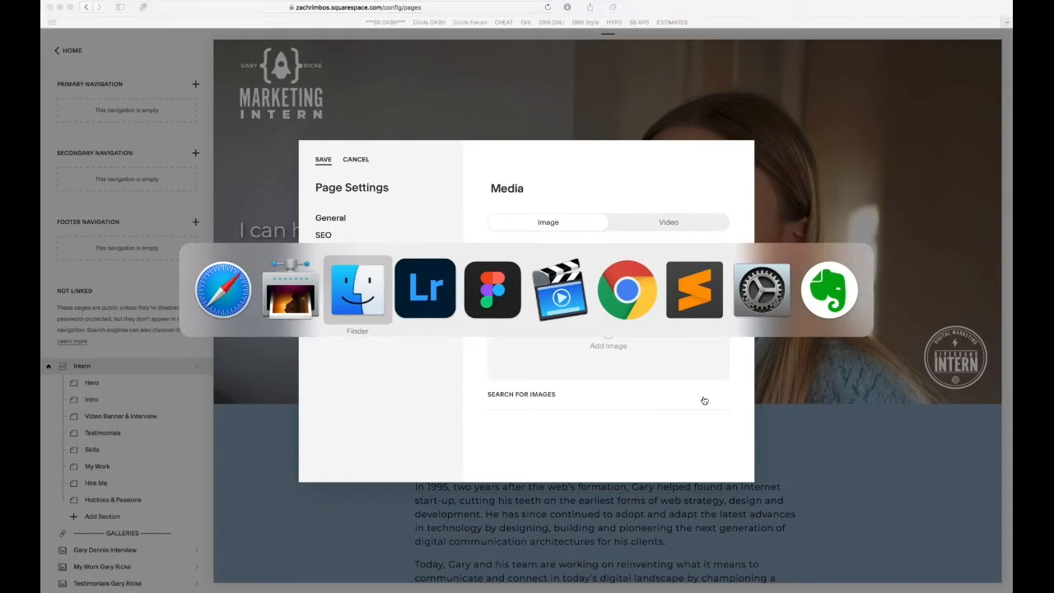
left_click_drag(486, 127, 628, 343)
key("super+Tab")
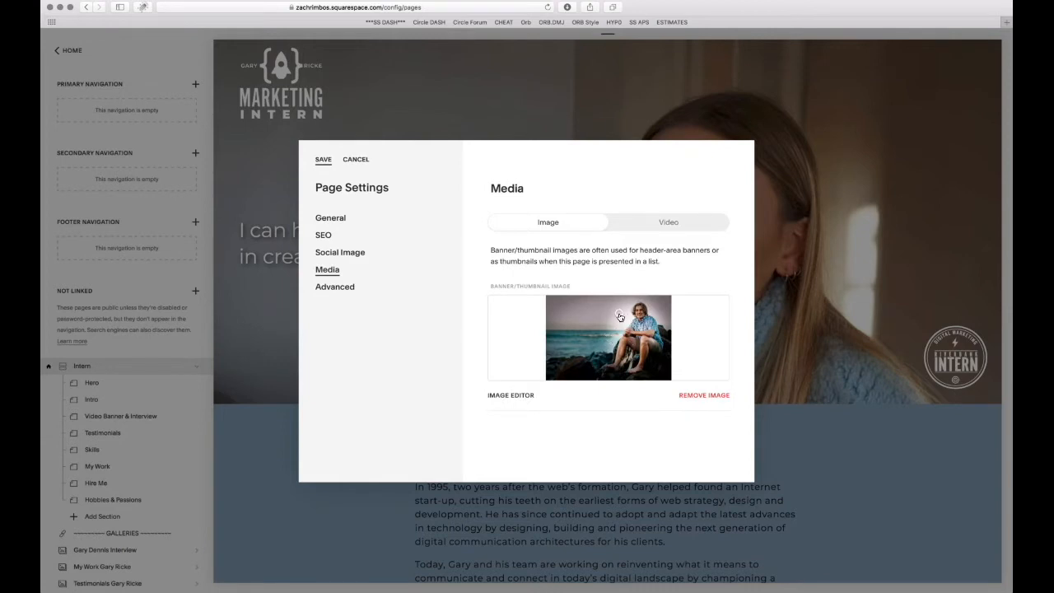
left_click(324, 159)
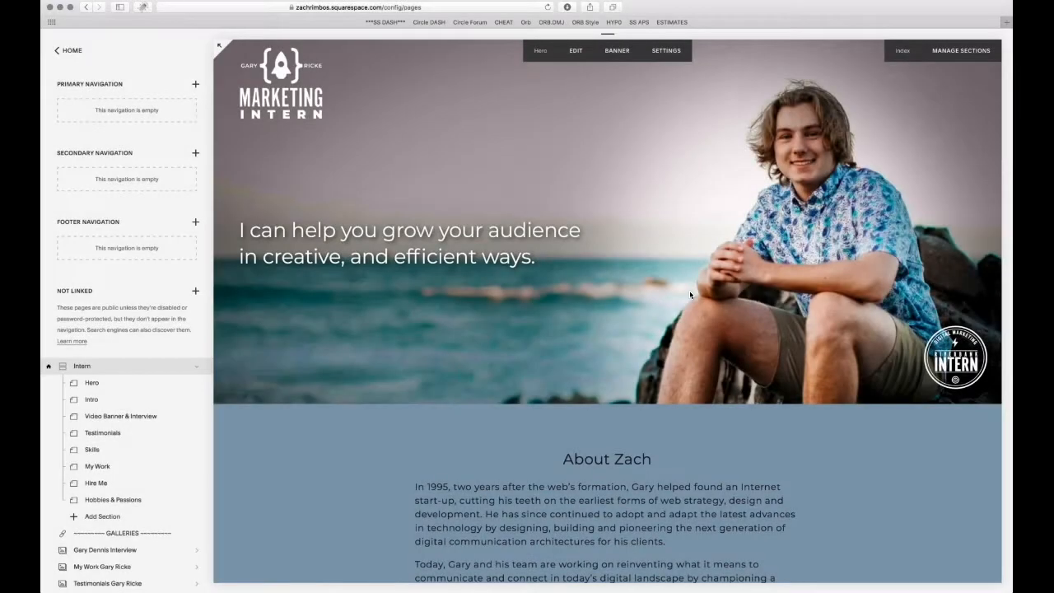
Examine the Video Banner & Interview section and the video URL in its banner media settings
scroll(690, 295, "down", 3)
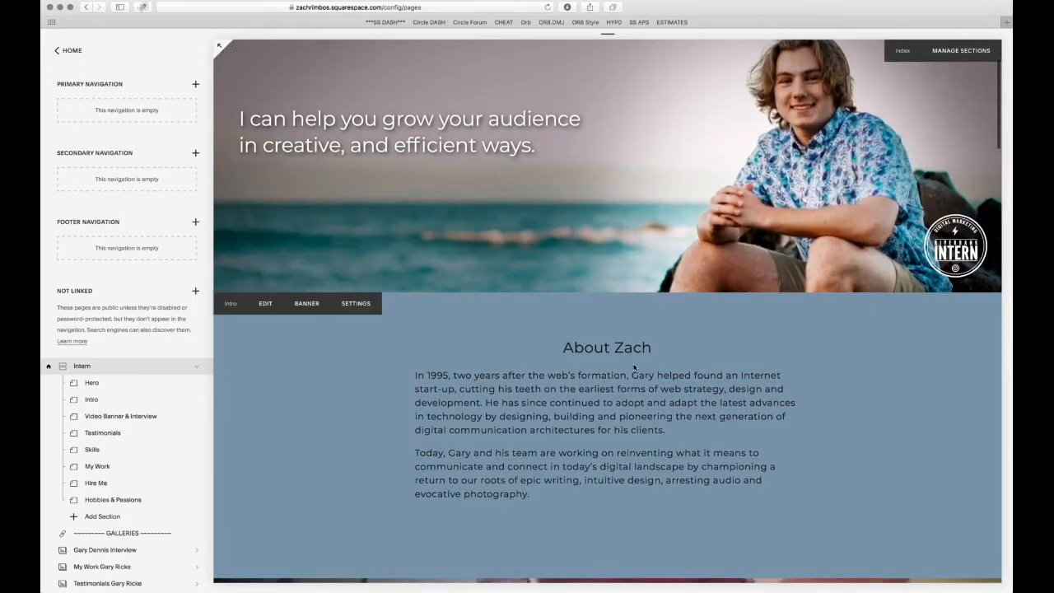
scroll(633, 370, "down", 10)
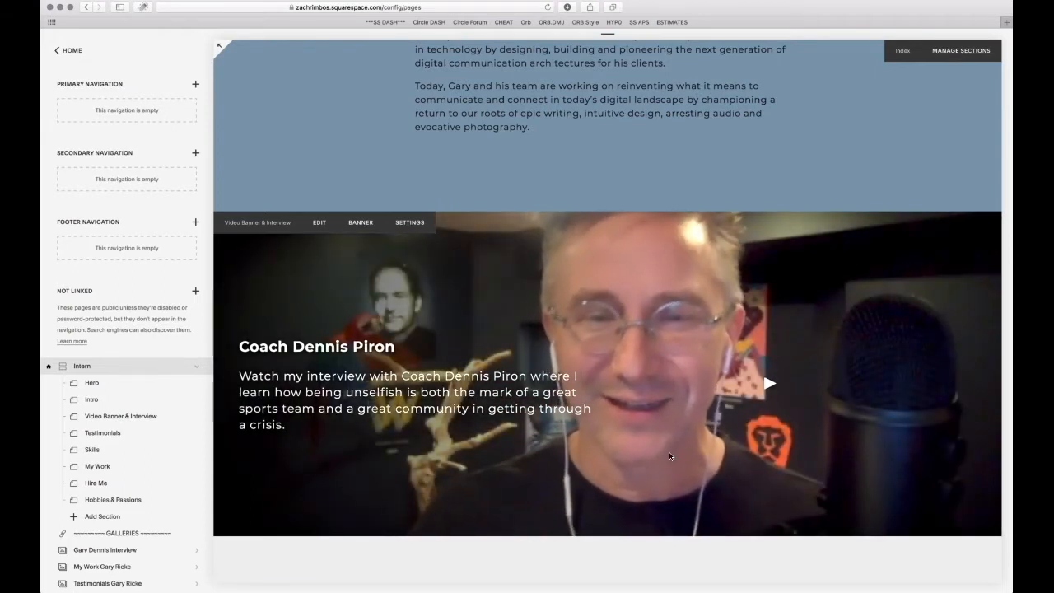
scroll(671, 461, "down", 1)
scroll(673, 468, "up", 1)
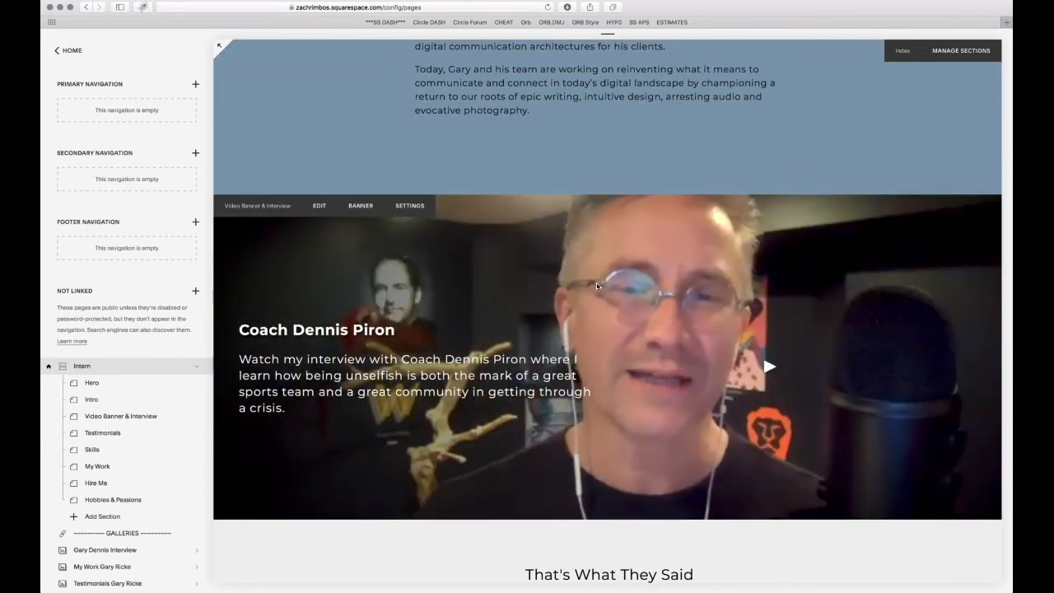
left_click(362, 206)
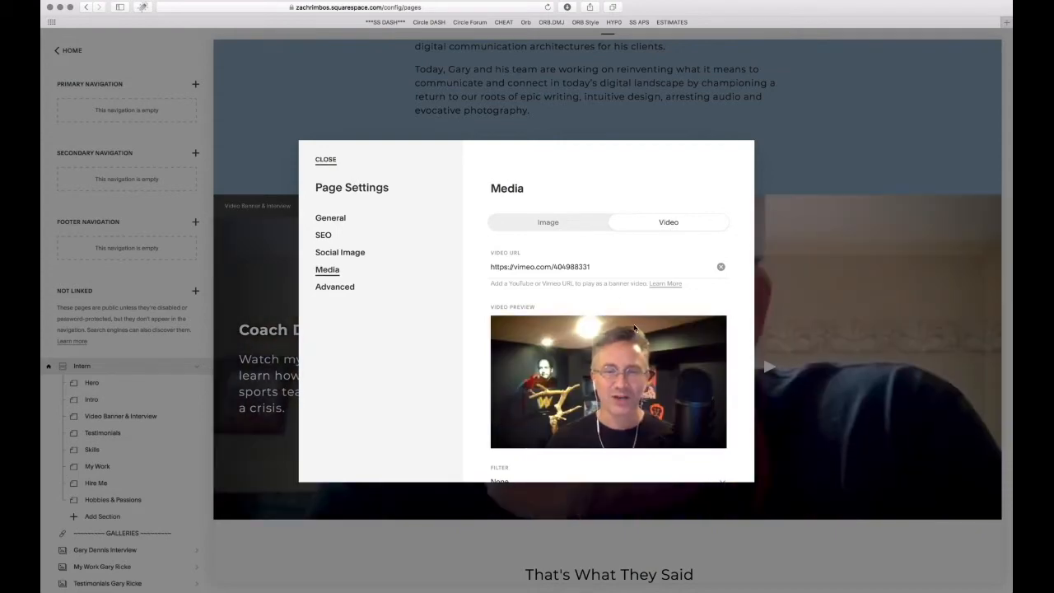
left_click(326, 159)
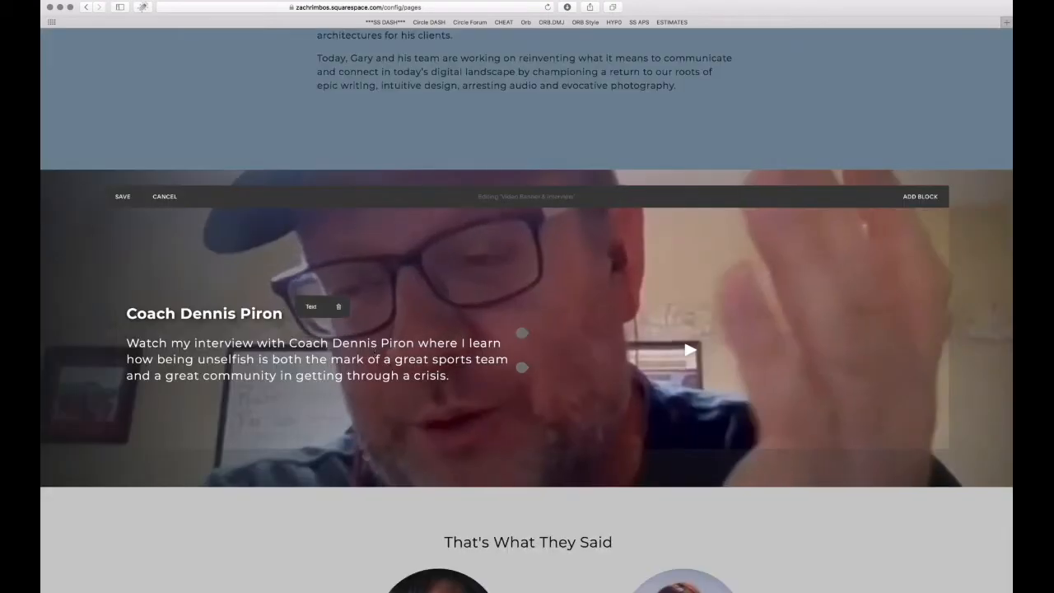
Inspect the editable text and the summary block's content source in the Video Banner & Interview section, then cancel editing
left_click_drag(517, 371, 208, 359)
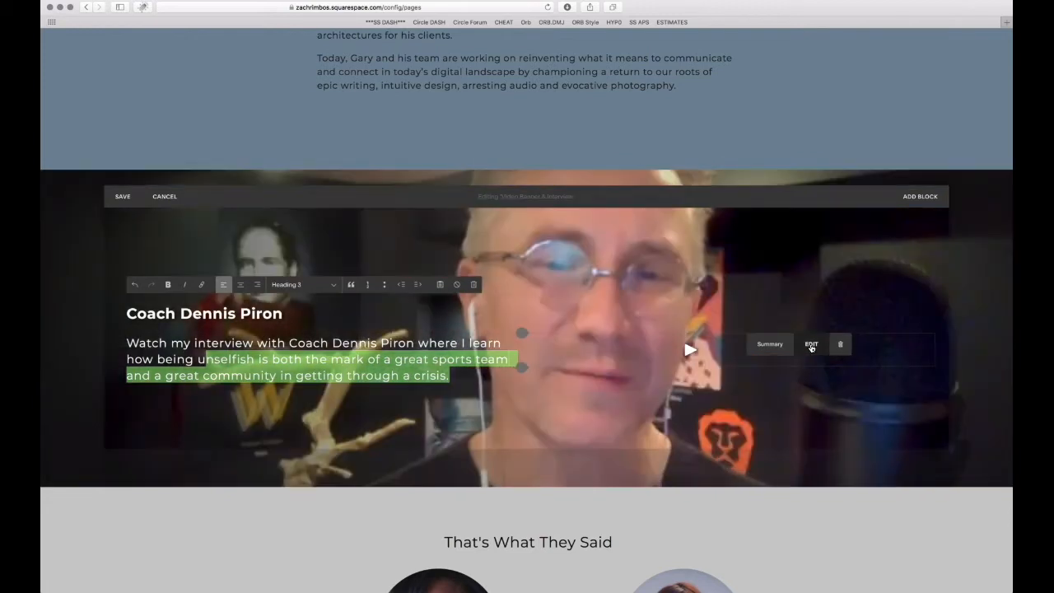
left_click(811, 345)
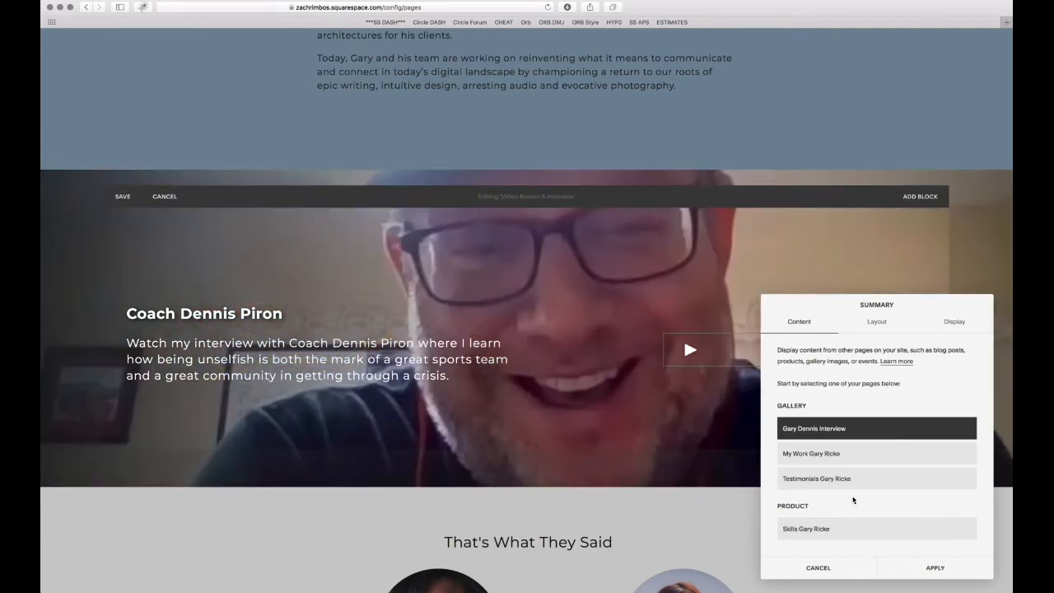
left_click(821, 567)
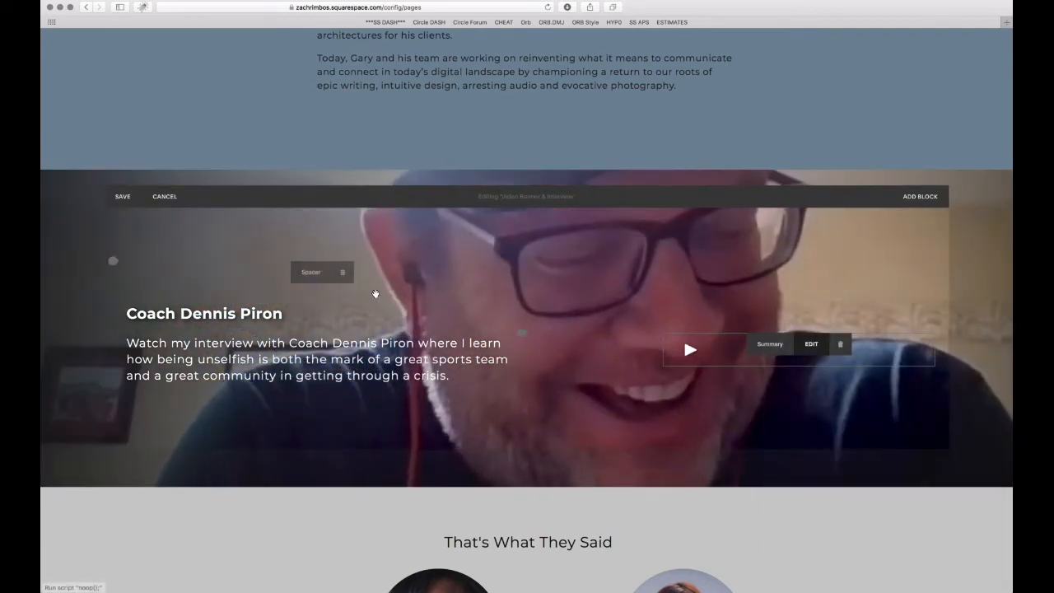
left_click(164, 196)
Look through the interview and My Work gallery pages in the page list, then return to the list
scroll(139, 329, "down", 3)
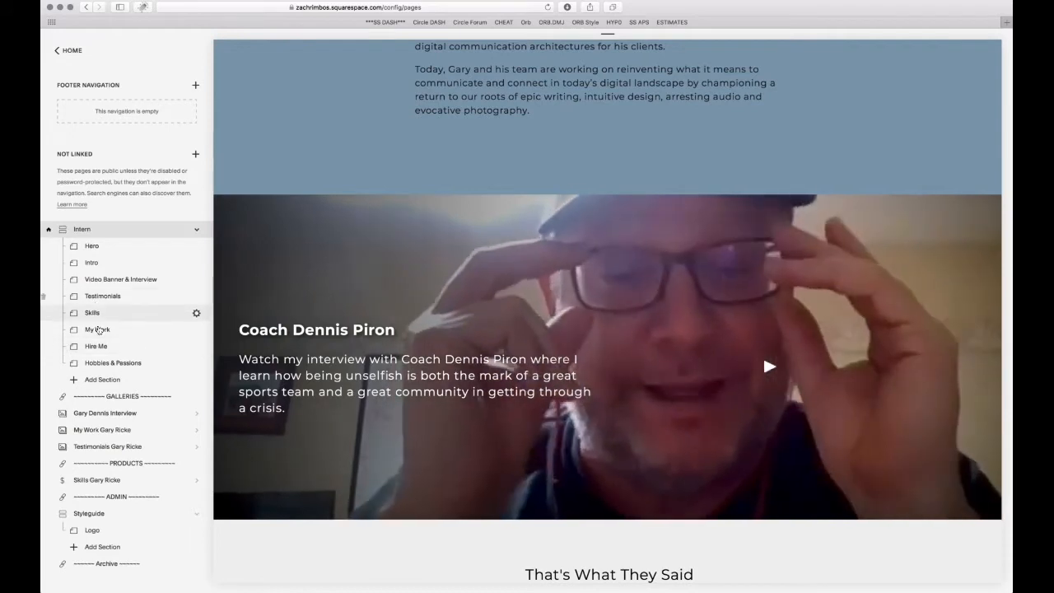
scroll(95, 313, "down", 2)
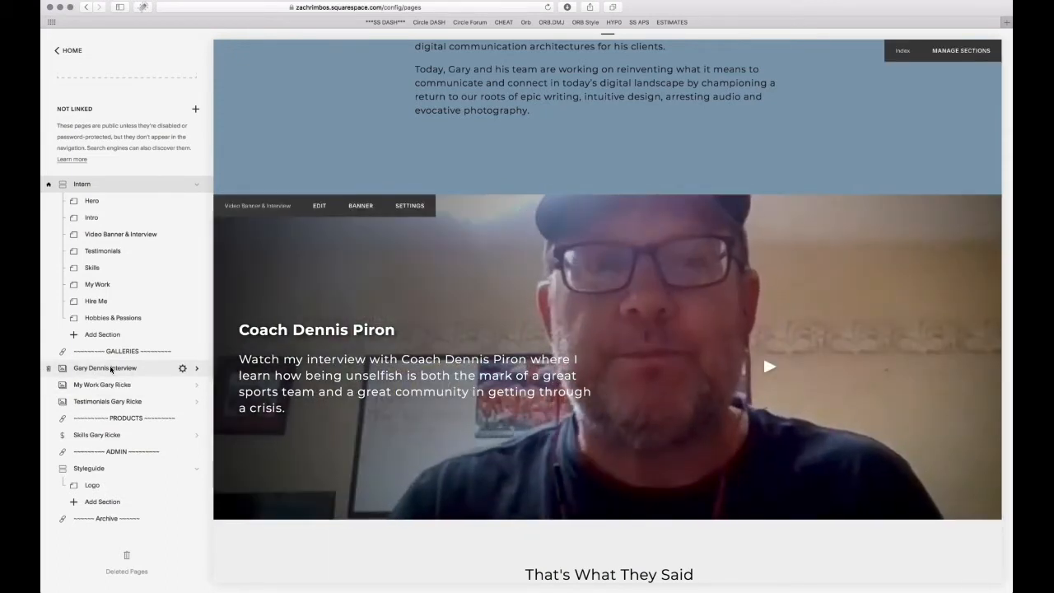
left_click(110, 370)
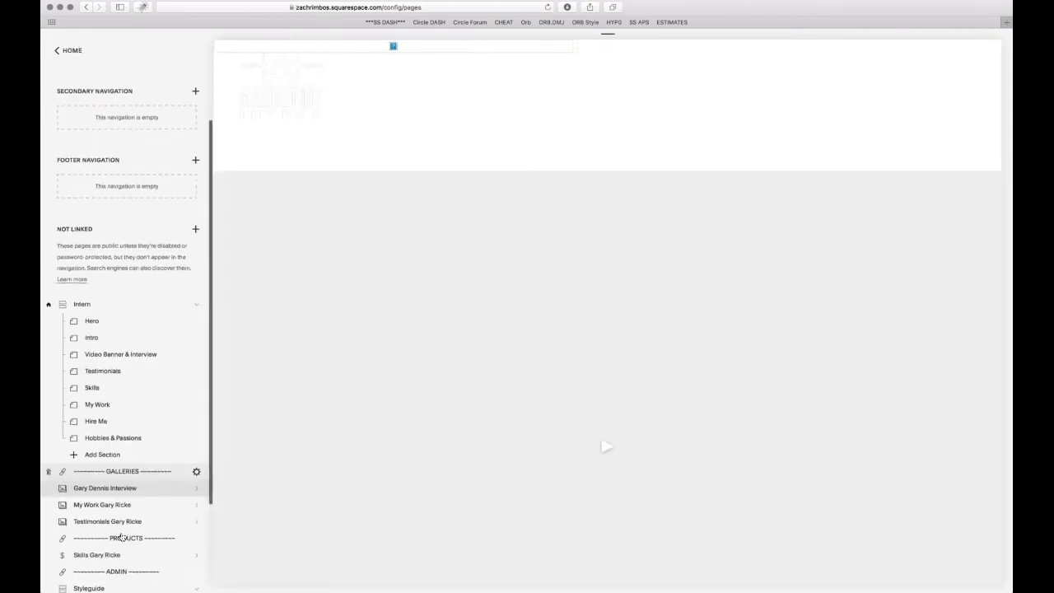
scroll(120, 534, "down", 1)
left_click(101, 500)
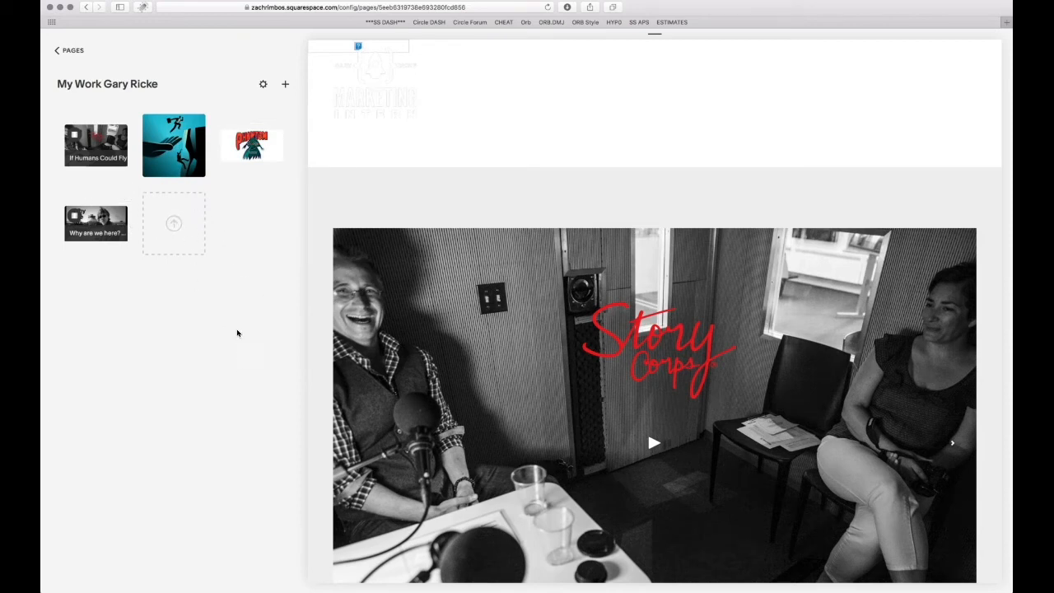
left_click(72, 51)
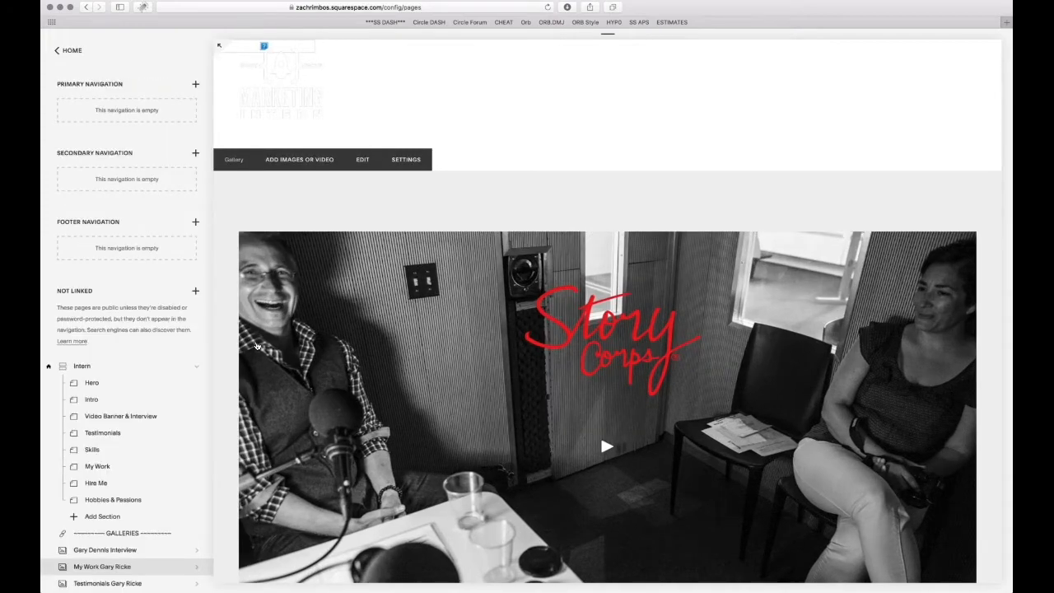
Reopen the Intern page's Video Banner & Interview section for editing and review the available content block types
left_click(79, 365)
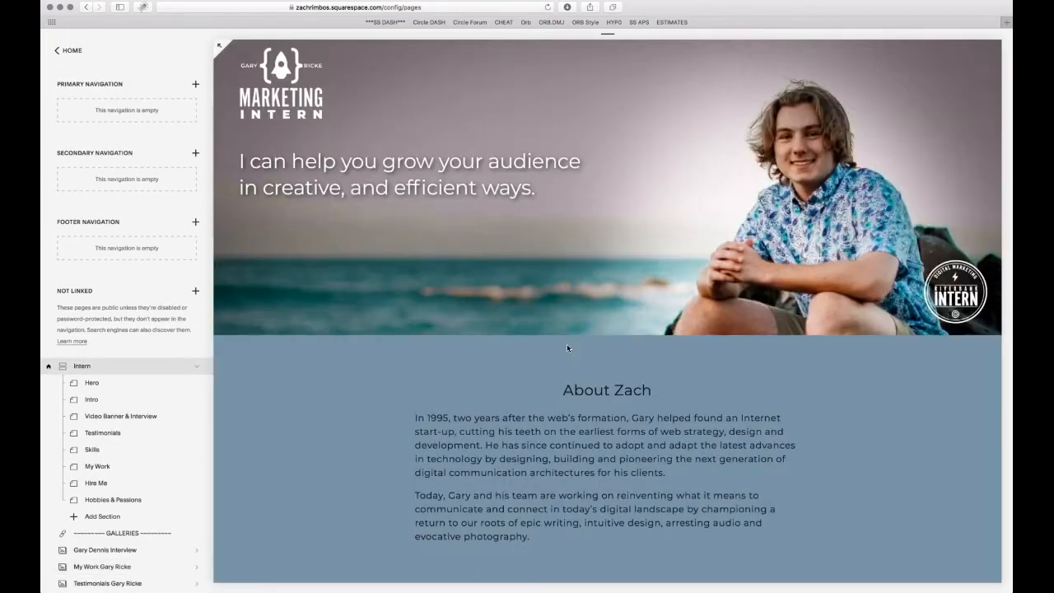
scroll(567, 346, "down", 5)
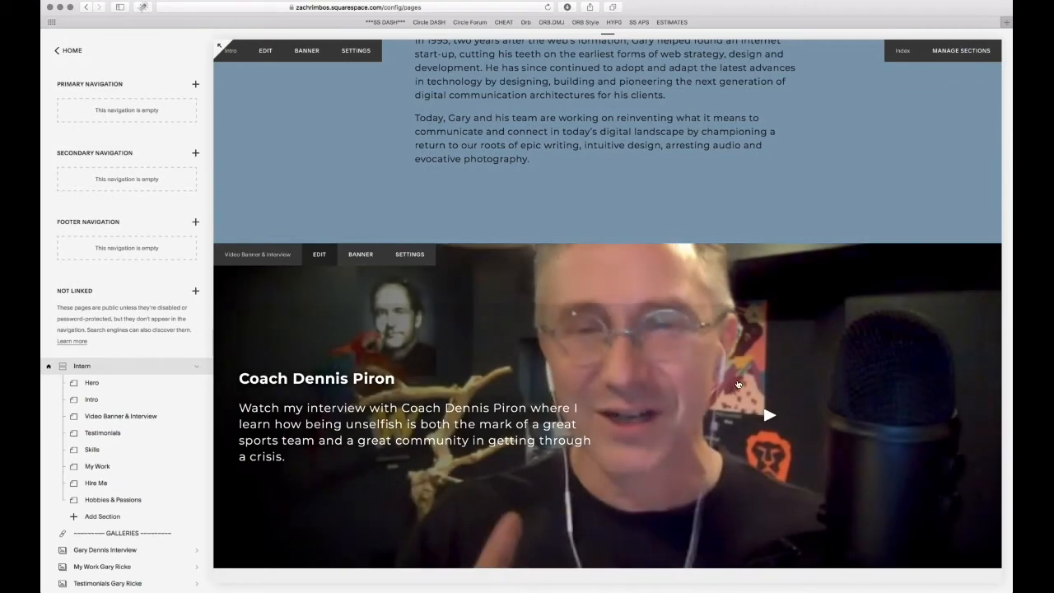
left_click(738, 381)
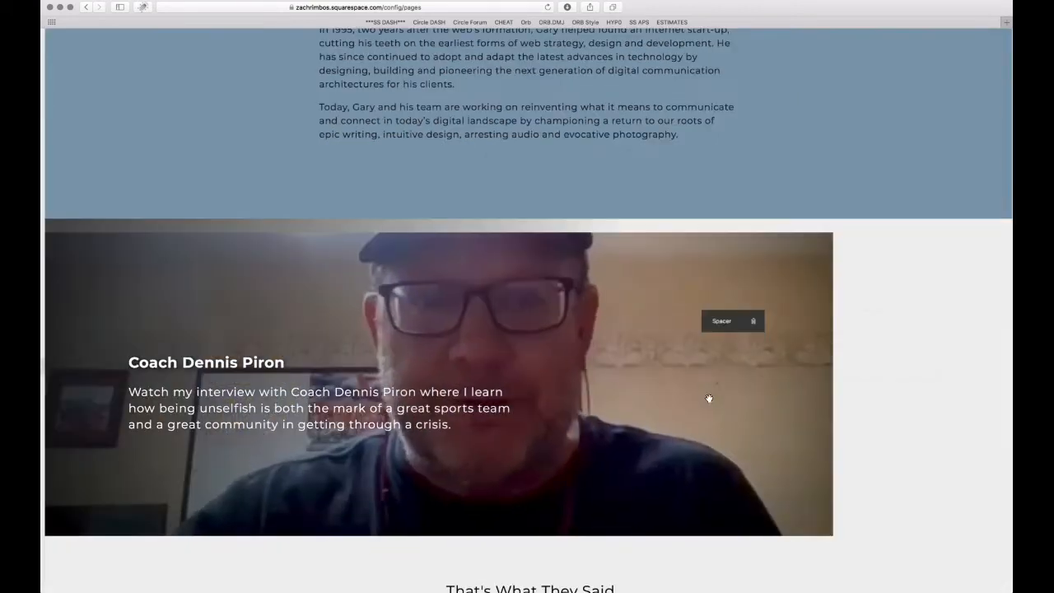
left_click(737, 317)
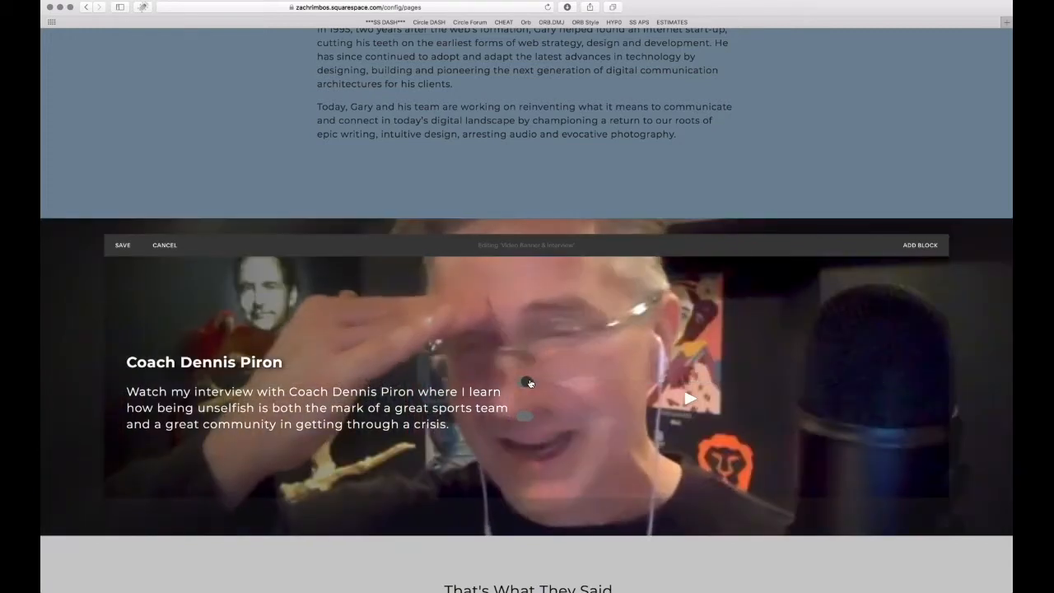
left_click(526, 382)
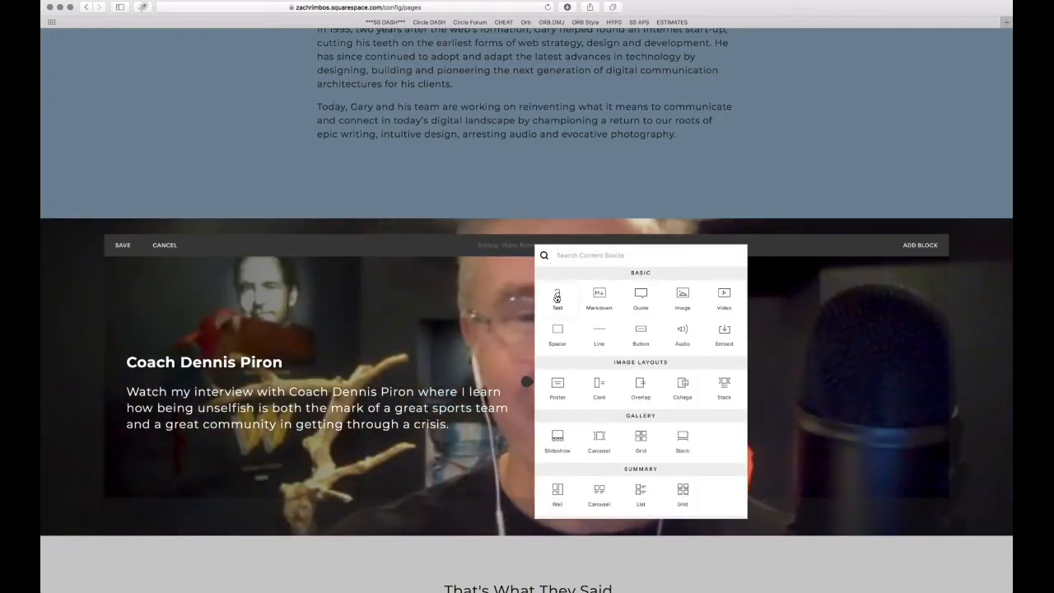
scroll(673, 387, "down", 10)
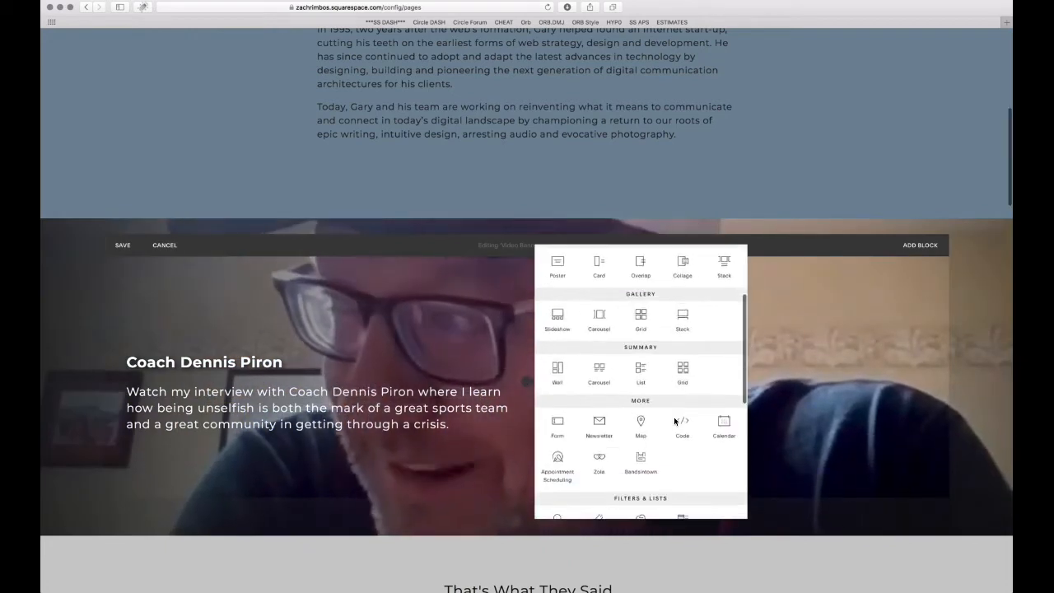
scroll(674, 417, "up", 10)
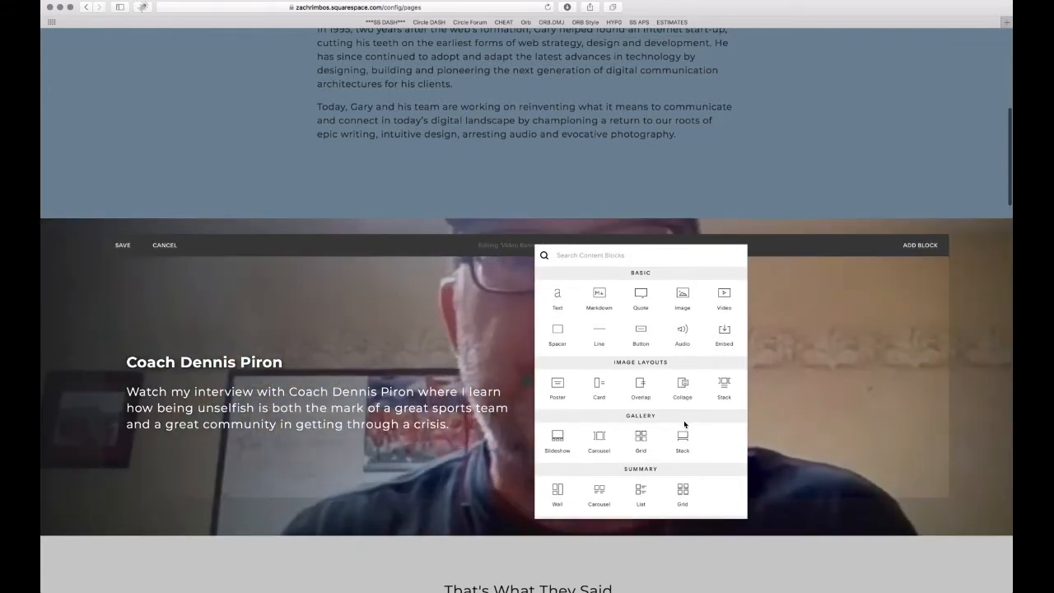
scroll(685, 424, "down", 3)
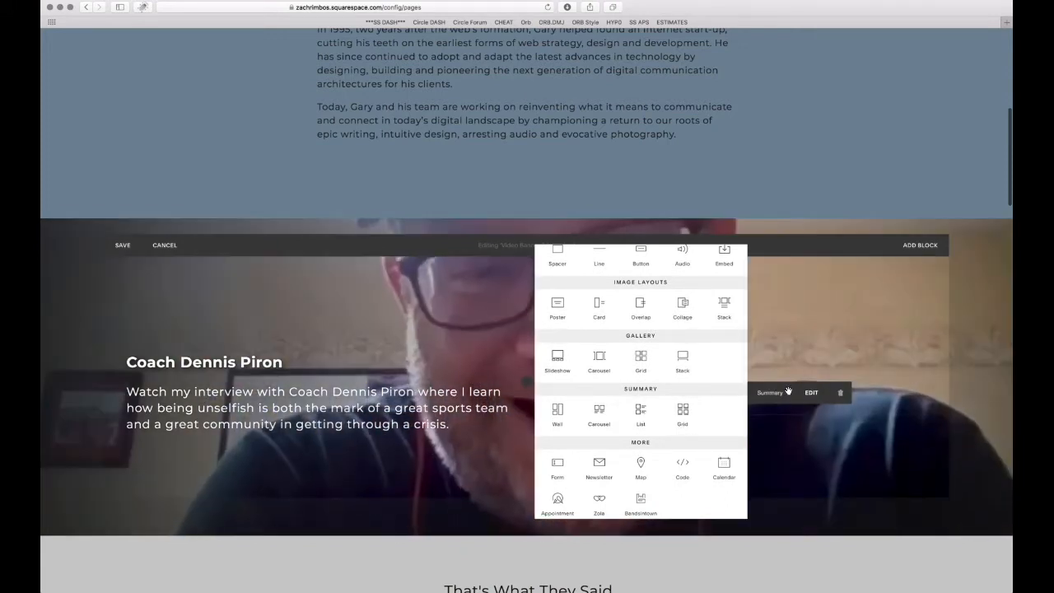
Inspect the summary block's content source, layout and display options in the Video Banner & Interview section, then cancel editing without changes
left_click(789, 391)
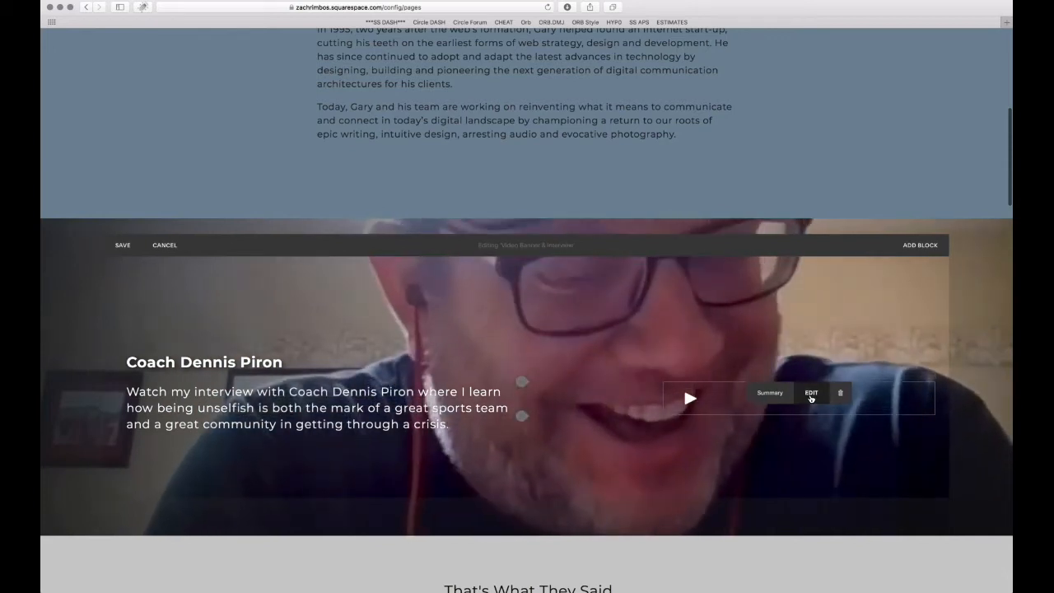
left_click(811, 394)
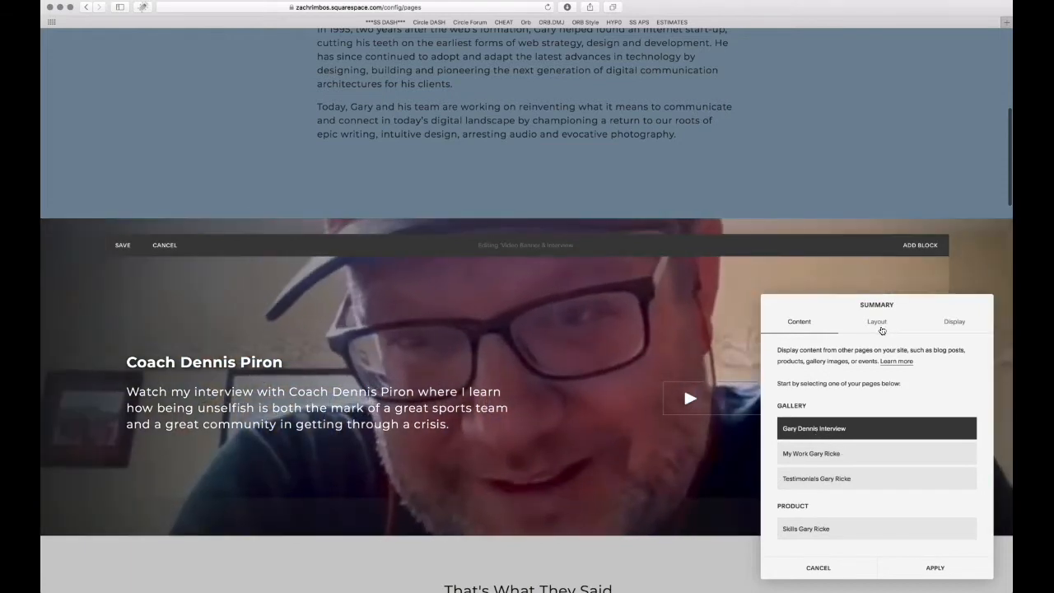
left_click(879, 323)
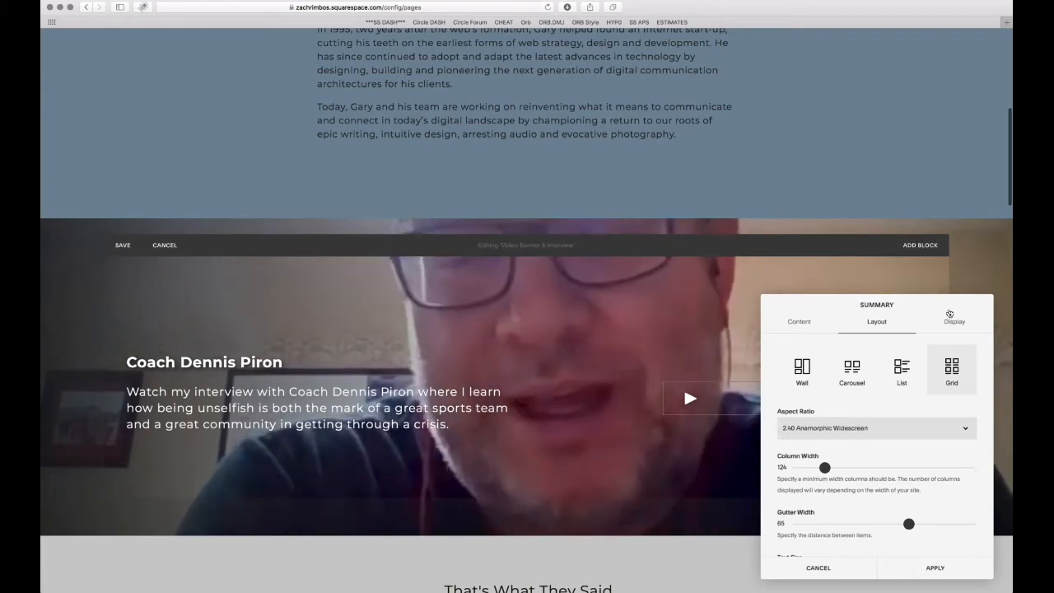
left_click(954, 322)
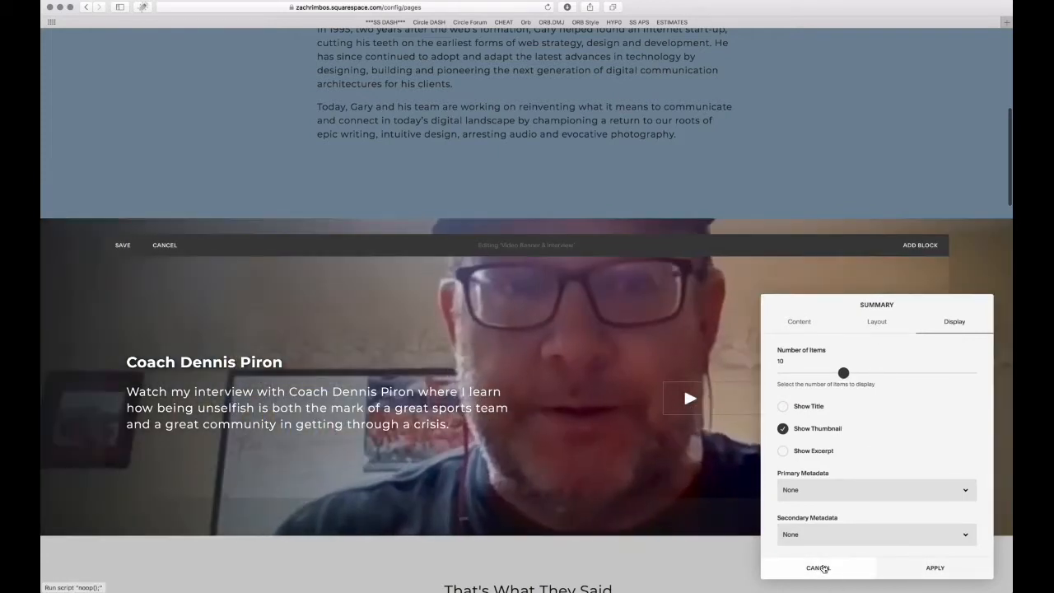
left_click(820, 568)
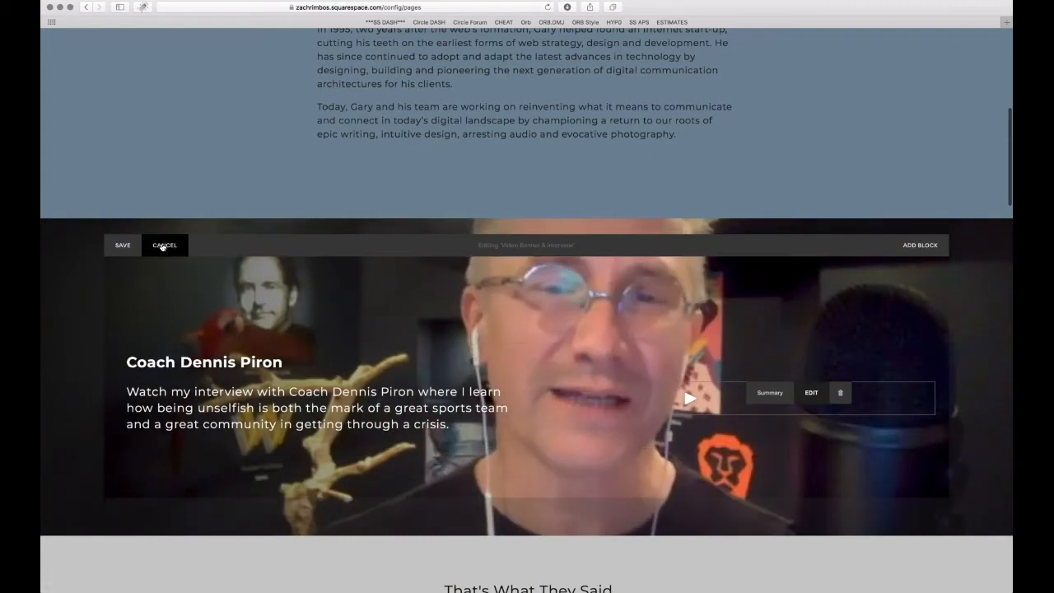
left_click(164, 244)
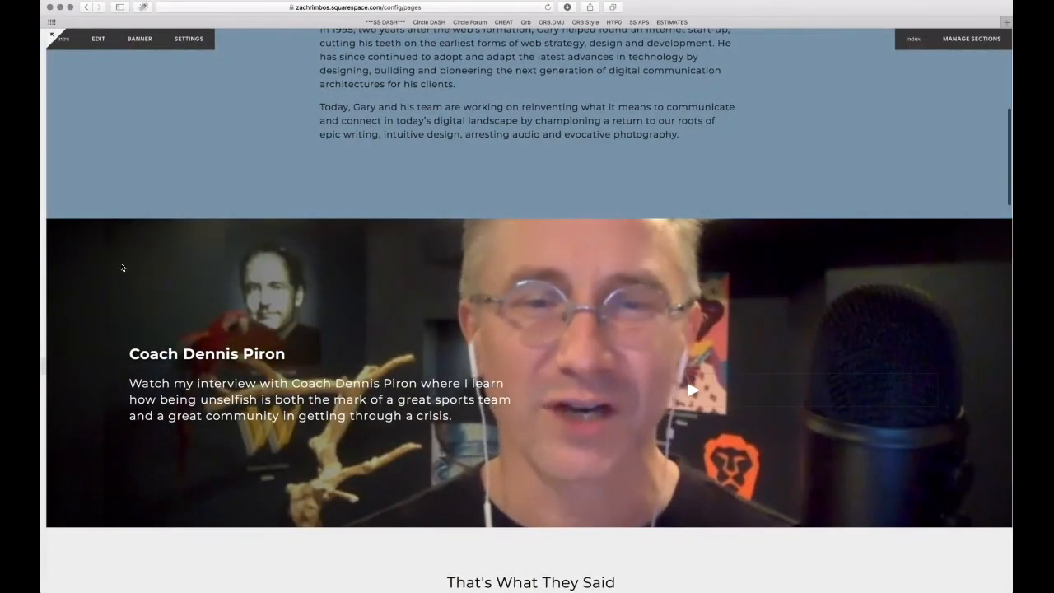
Examine the video URL and thumbnail settings of the interview gallery's video, then close them and return to the page list
scroll(76, 447, "down", 5)
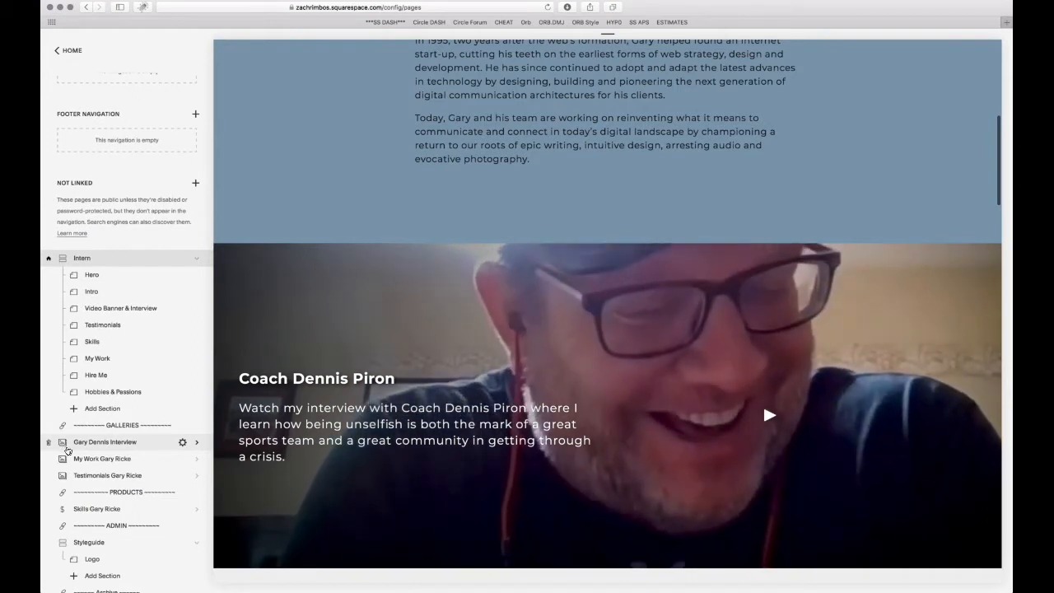
left_click(96, 445)
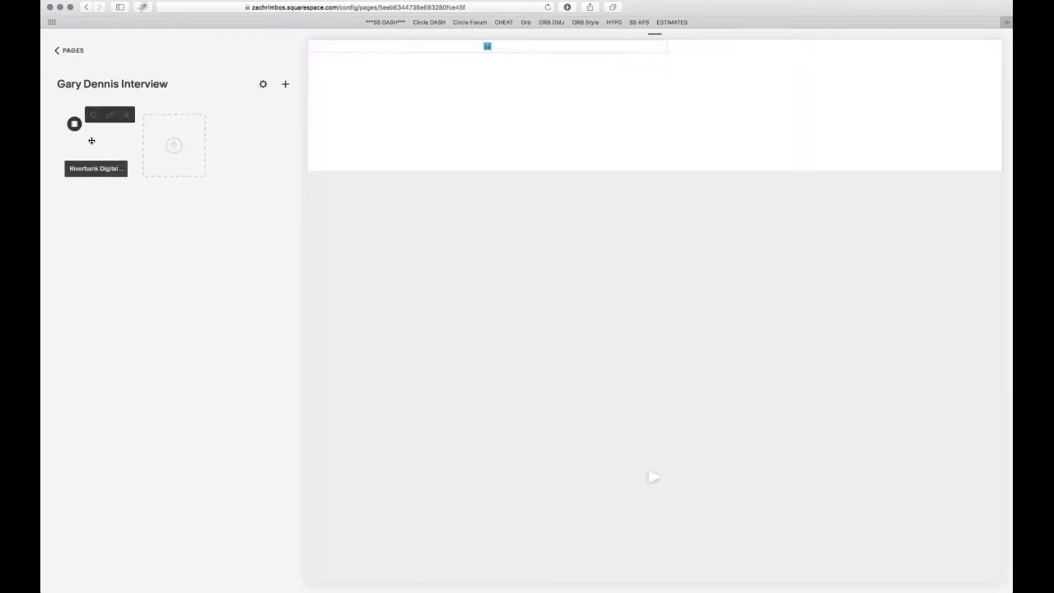
left_click(95, 118)
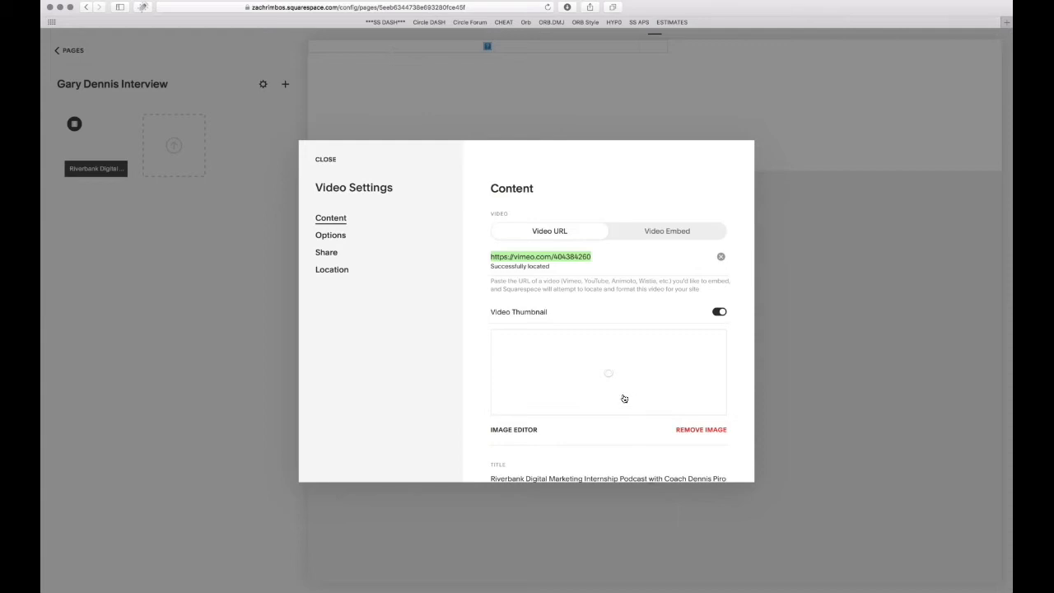
left_click(327, 160)
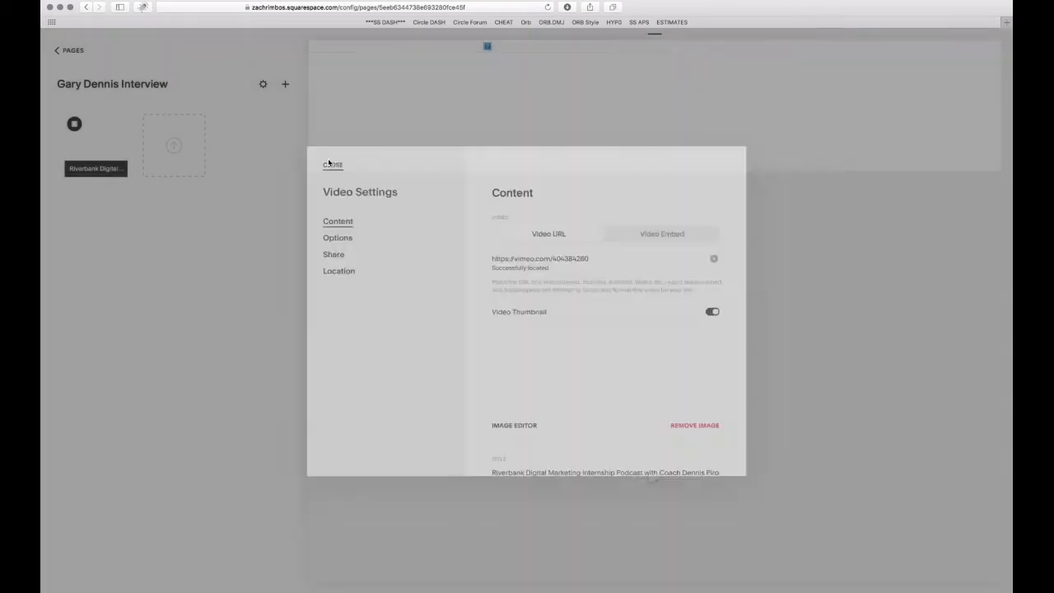
left_click(74, 50)
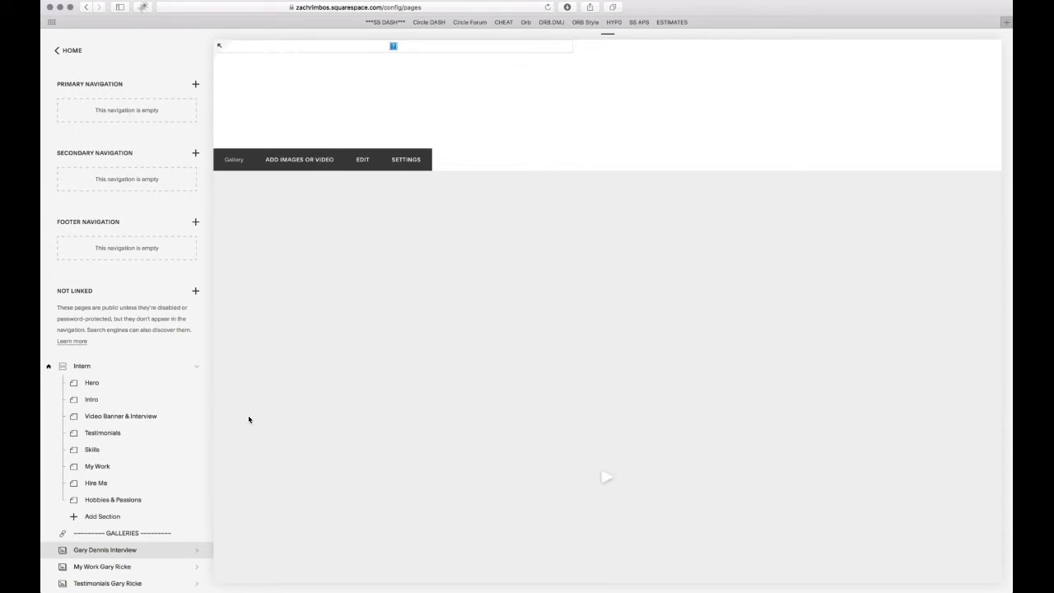
Reopen the Intern page, switch to the live site in Chrome, and test playing and closing the coach interview video from its banner
left_click(124, 368)
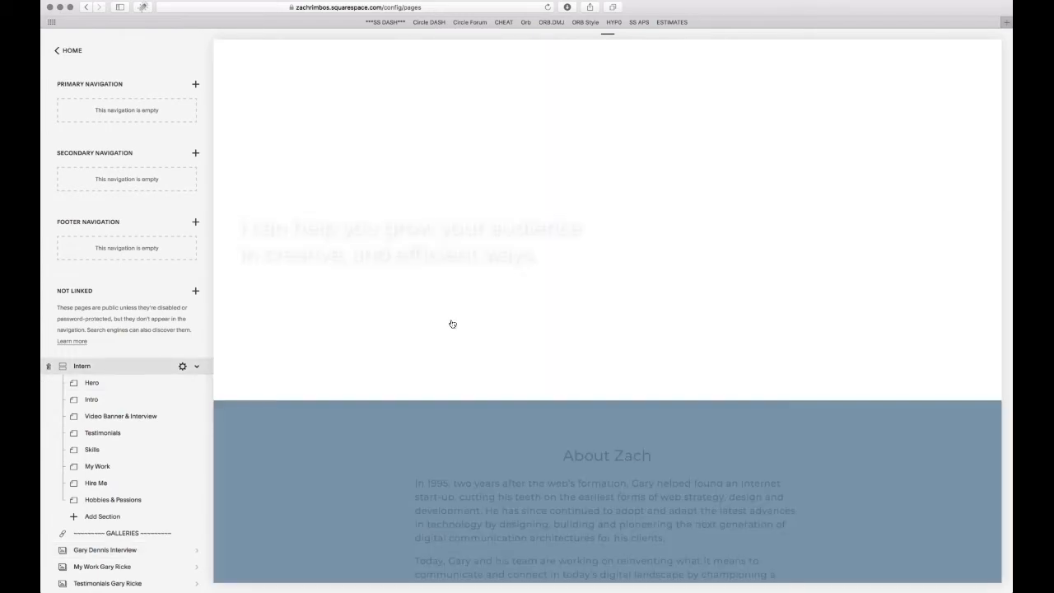
key("super+Tab")
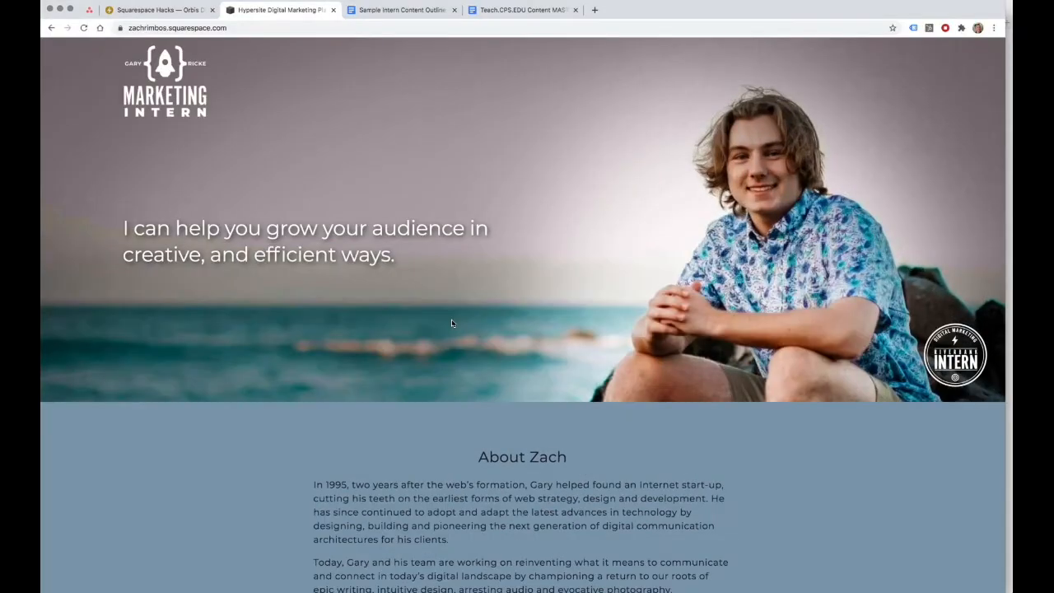
scroll(575, 457, "down", 10)
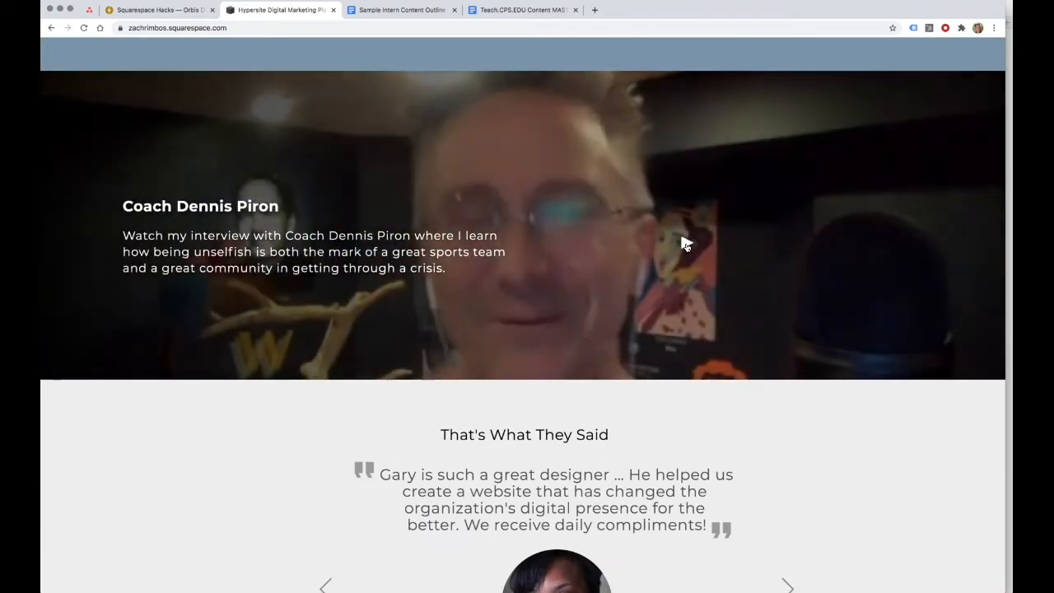
left_click(686, 246)
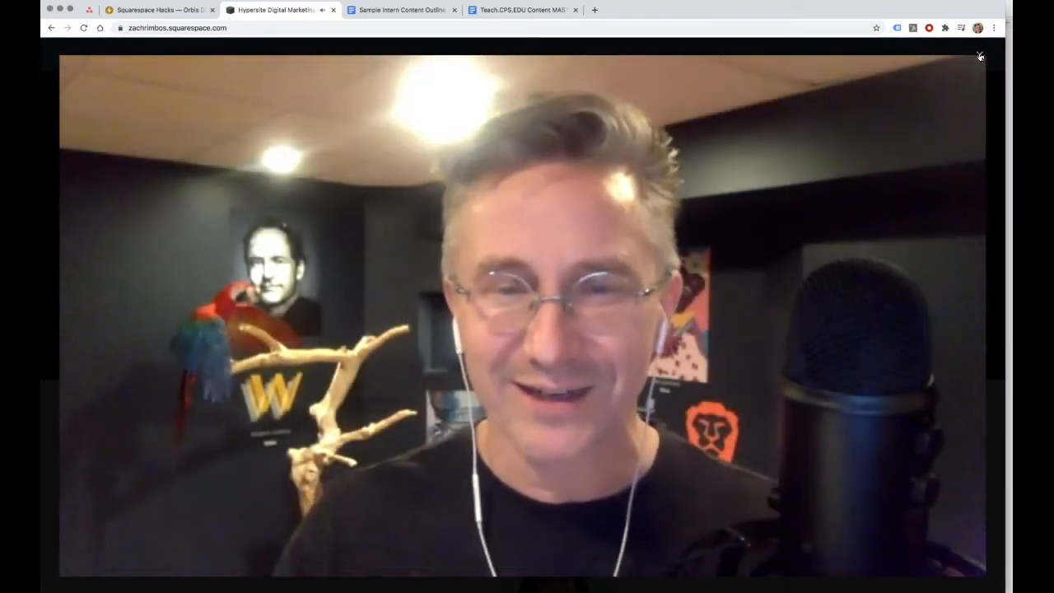
key("Escape")
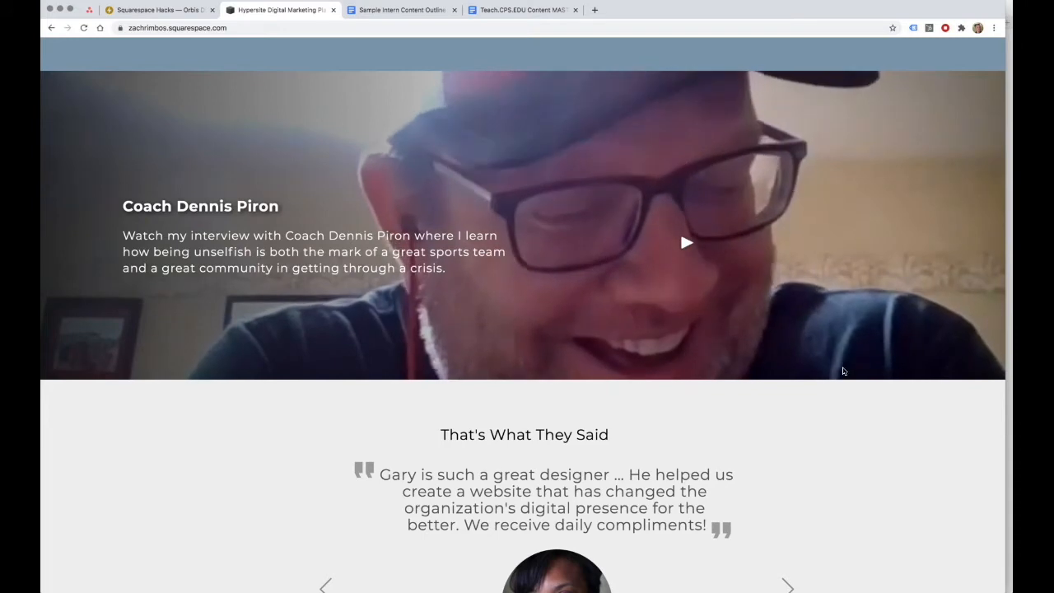
scroll(760, 357, "up", 2)
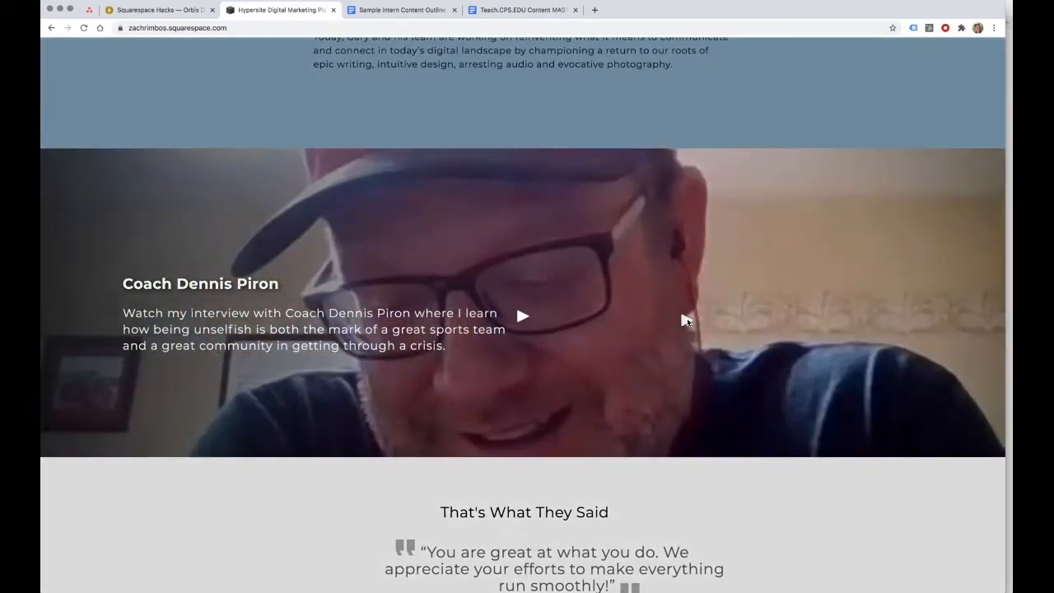
left_click(688, 321)
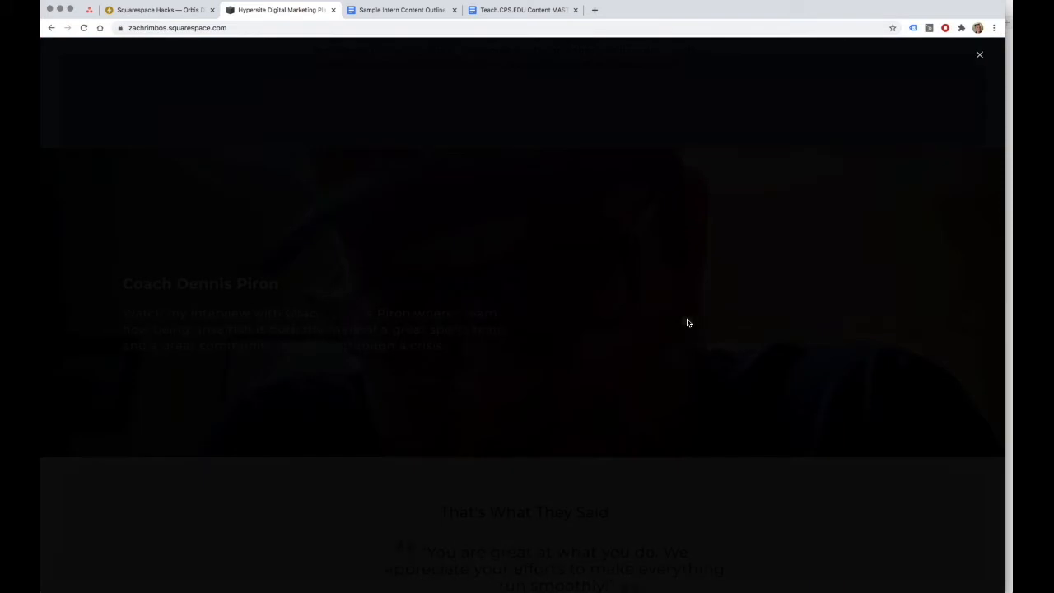
left_click(980, 56)
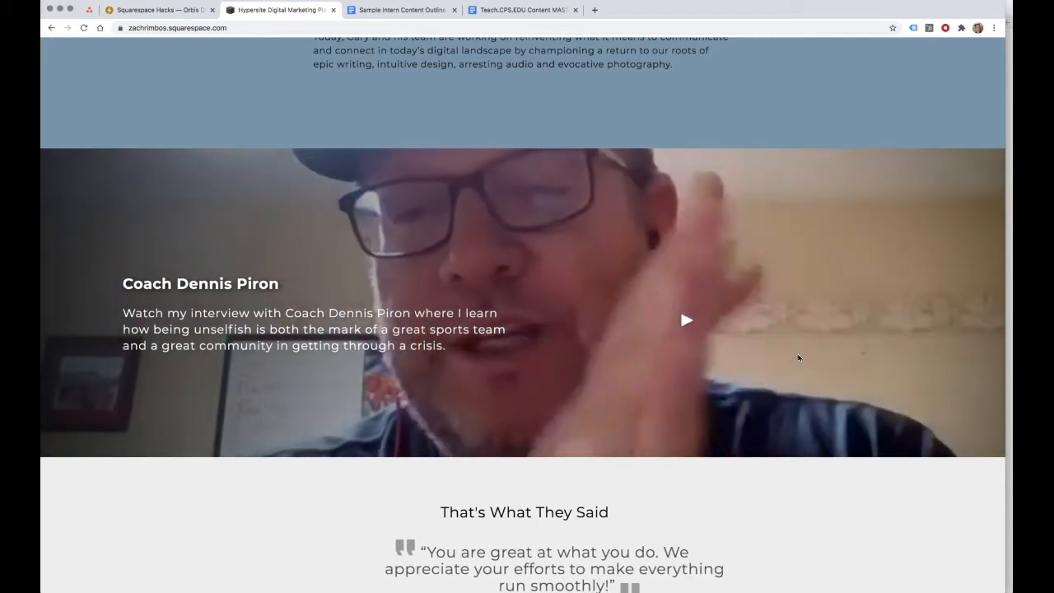
Review the live page's video banner and cycle through the testimonials in the That's What They Said carousel
scroll(798, 358, "up", 4)
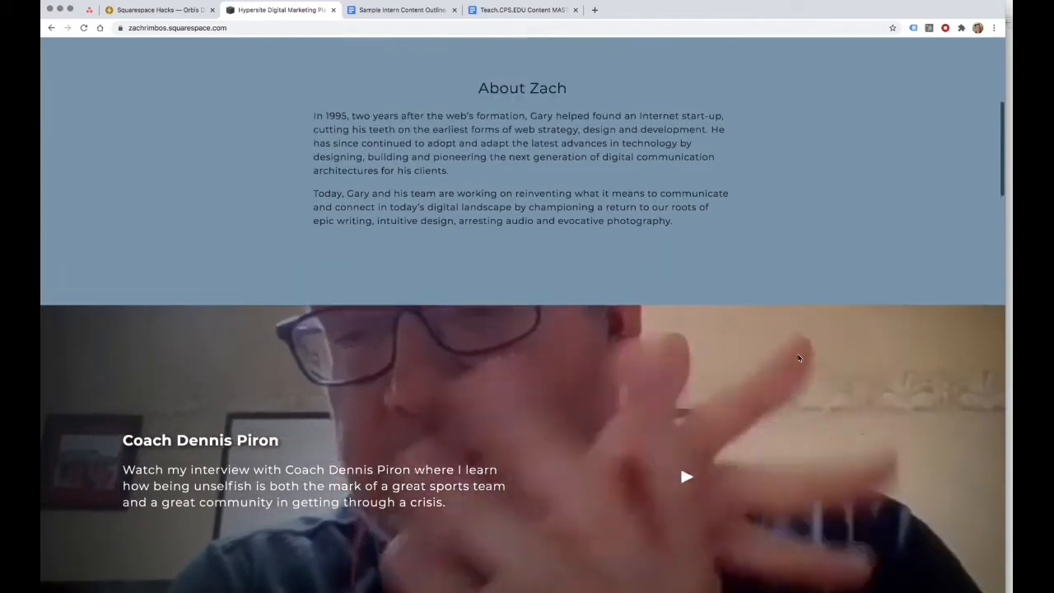
scroll(798, 358, "down", 3)
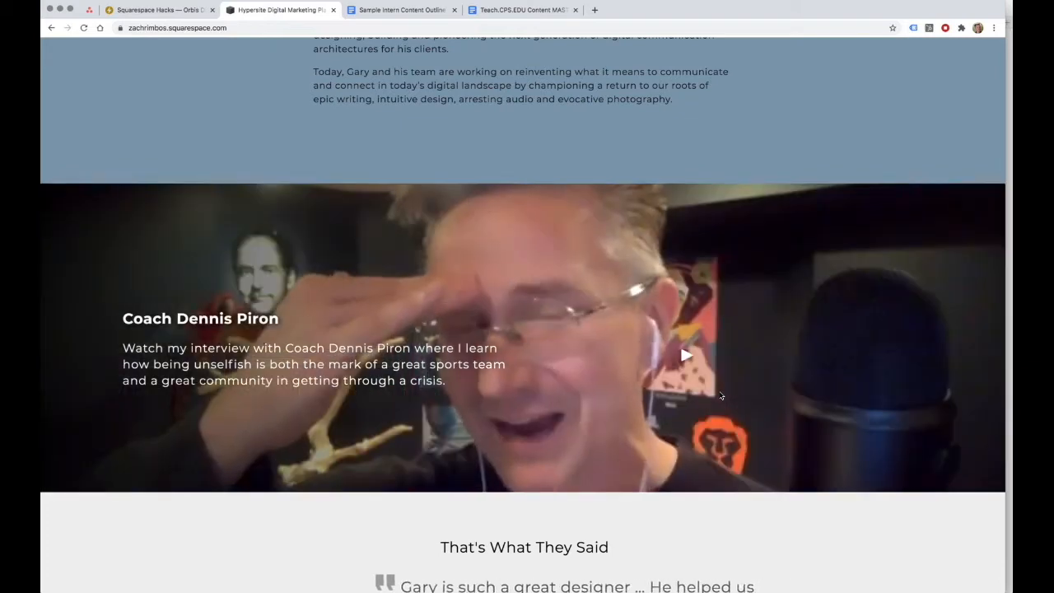
scroll(721, 397, "down", 5)
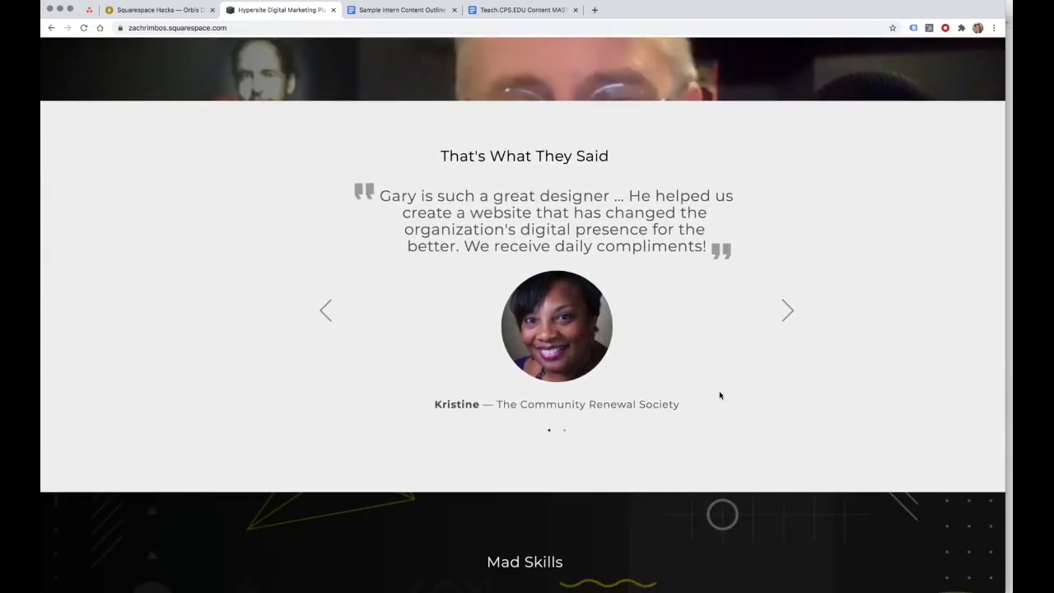
left_click(786, 318)
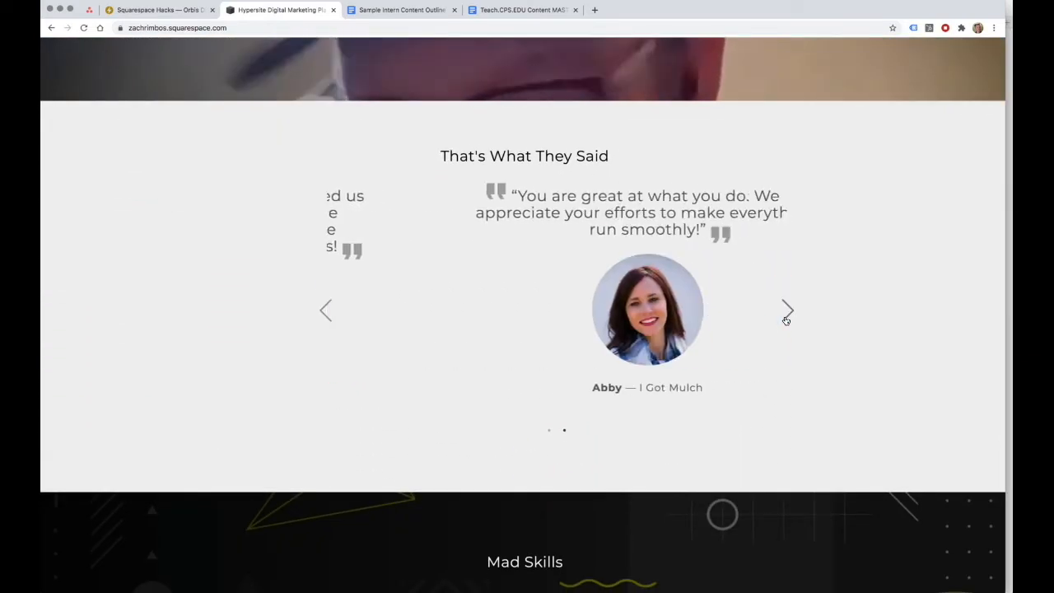
left_click(787, 318)
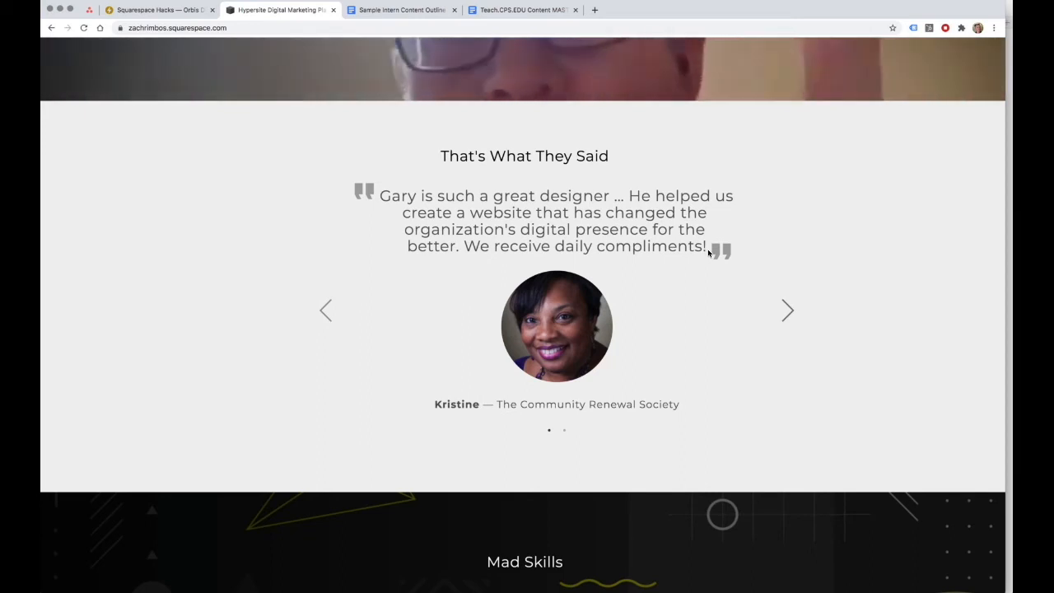
left_click(788, 318)
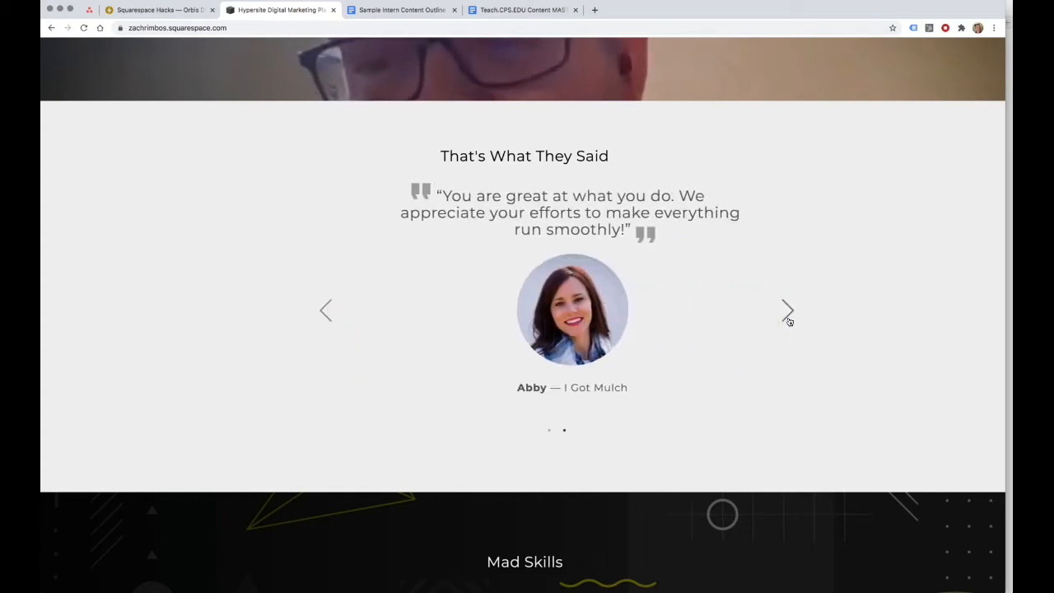
left_click(789, 319)
left_click(788, 319)
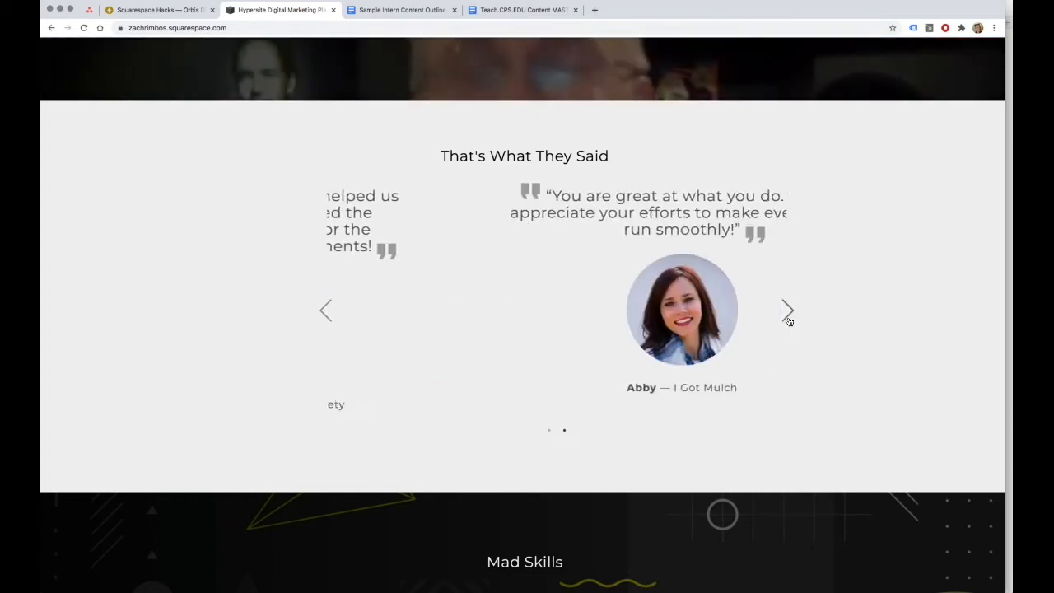
left_click(788, 319)
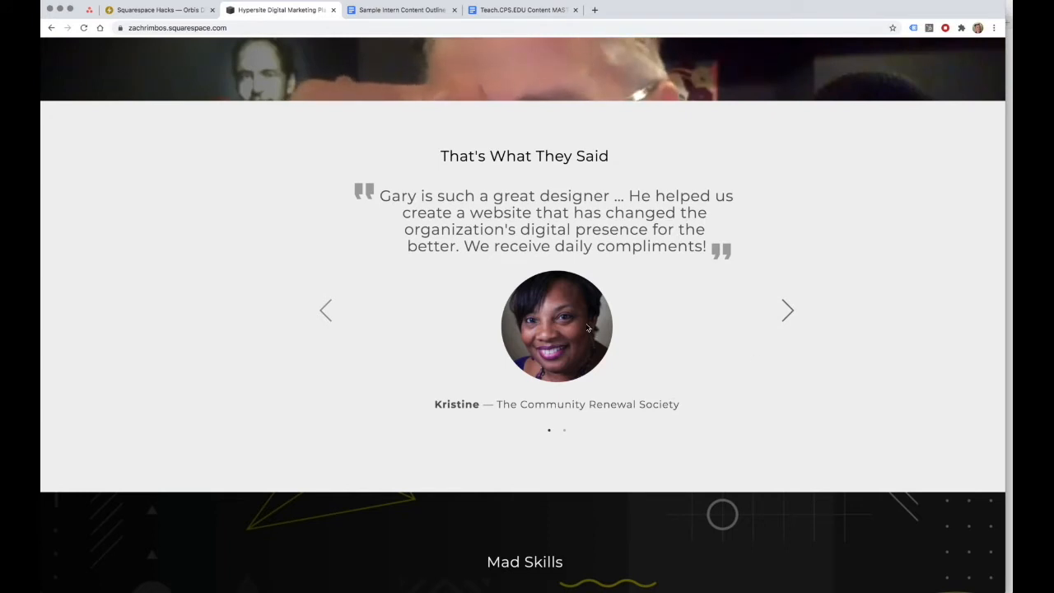
left_click(787, 311)
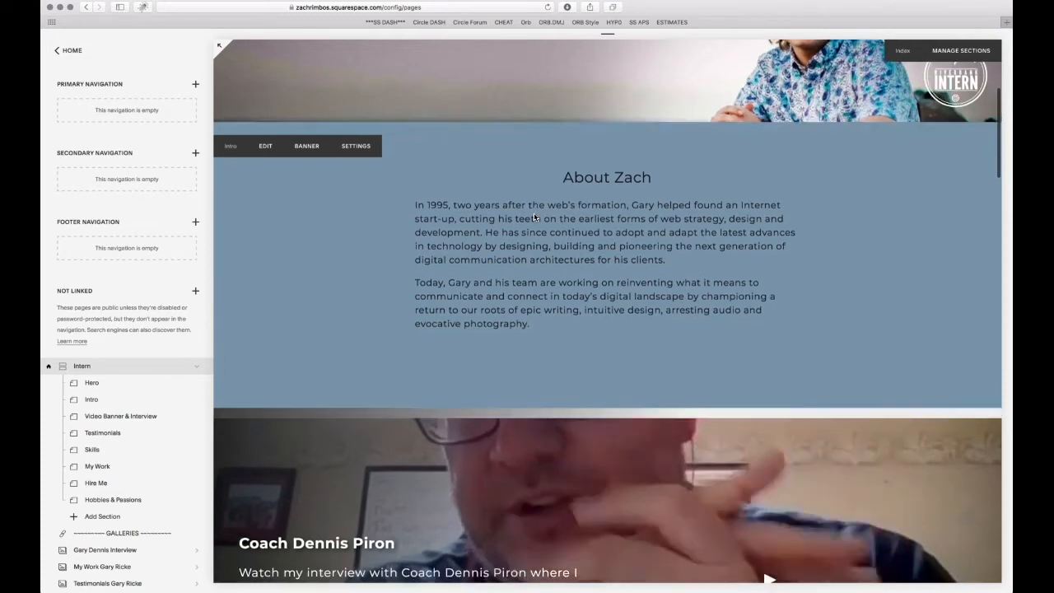
Look over the Intern page in the editor, then browse the Squarespace Hacks page in Chrome and open its Testimonials hack
scroll(534, 216, "down", 5)
scroll(534, 217, "down", 2)
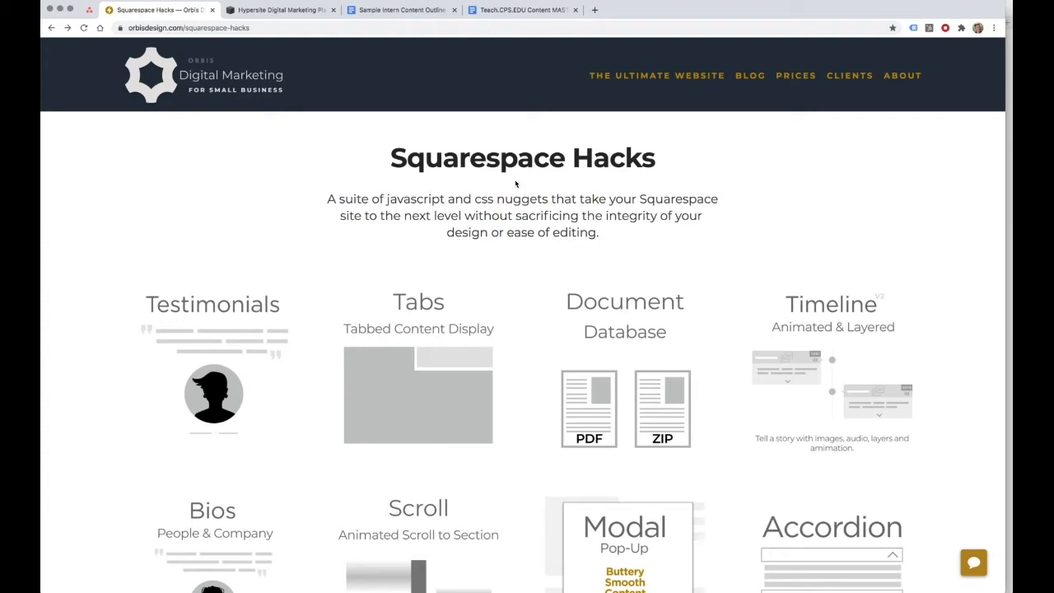
scroll(515, 184, "down", 2)
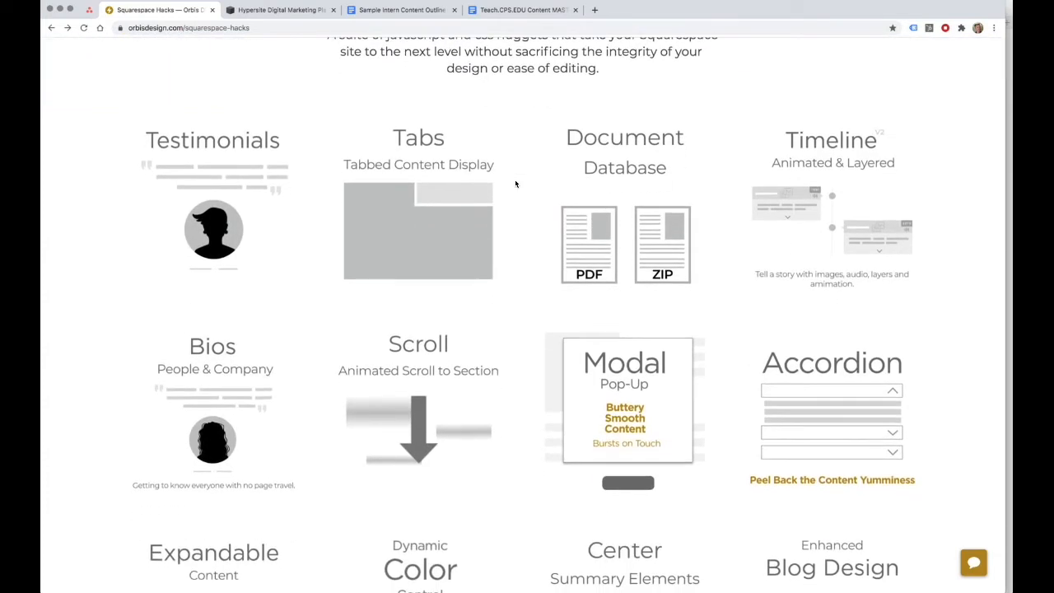
scroll(516, 184, "down", 4)
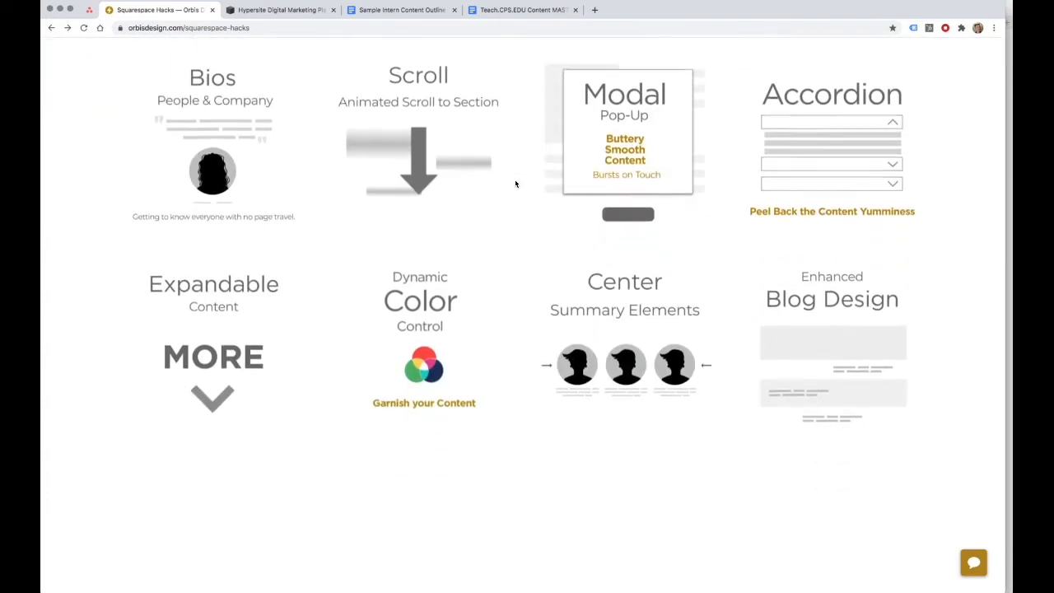
scroll(477, 126, "up", 5)
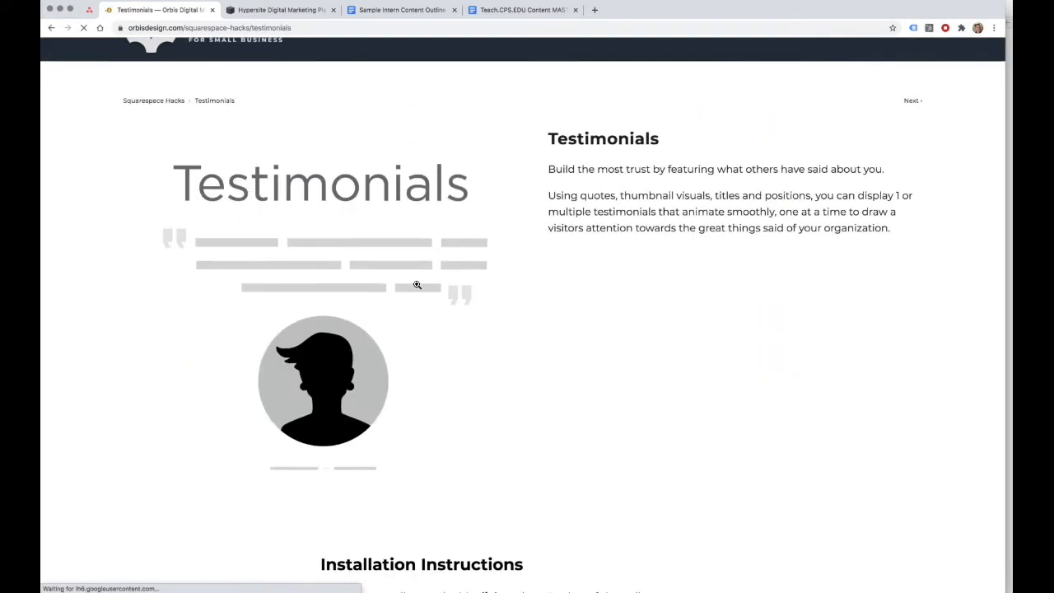
Read the Testimonials hack's installation instructions and the illustrated steps for the -slick URL slug and _circ image file names
scroll(416, 284, "down", 3)
scroll(617, 280, "down", 4)
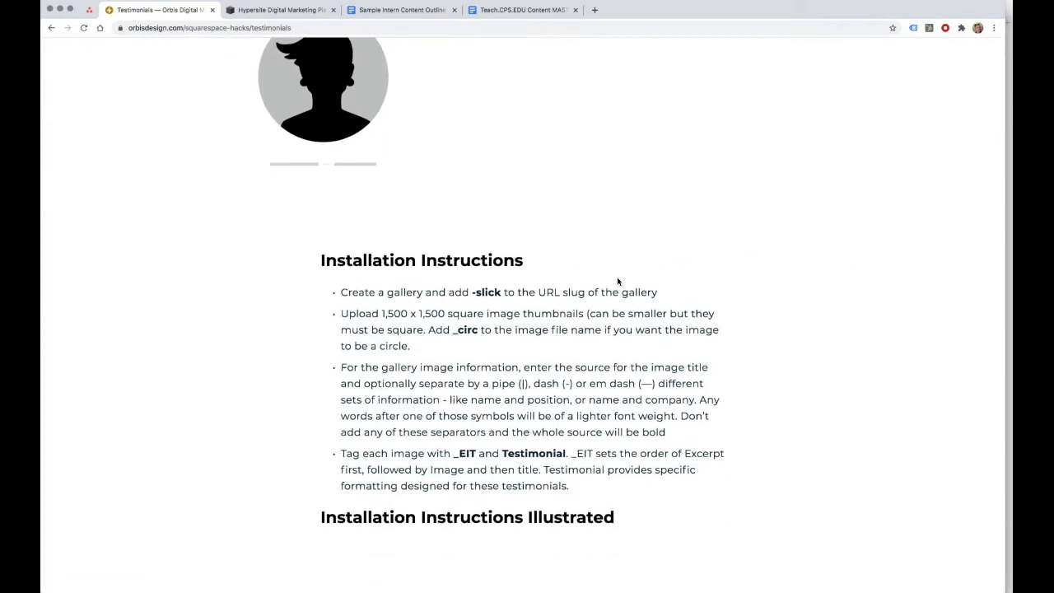
scroll(617, 281, "down", 3)
scroll(449, 120, "up", 2)
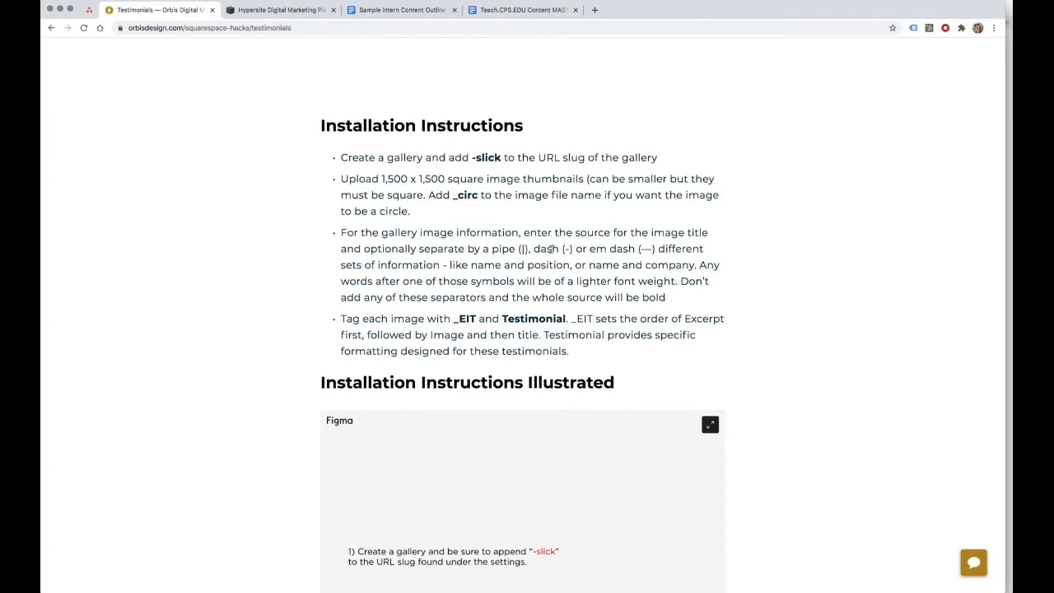
scroll(548, 239, "down", 3)
scroll(551, 249, "down", 1)
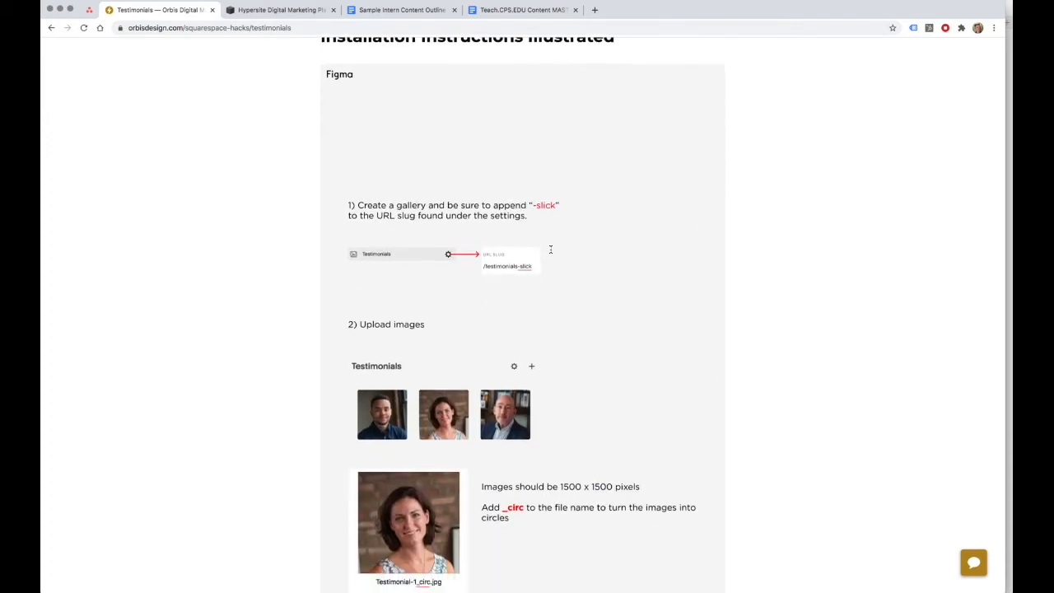
scroll(504, 346, "down", 2)
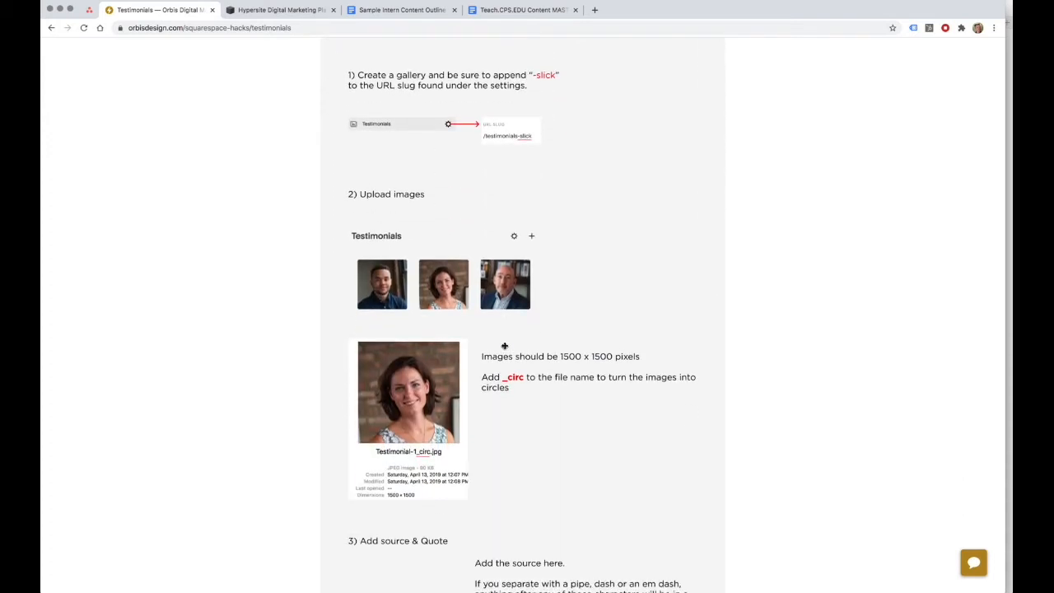
Switch to the live intern site and cycle forward through the testimonials in the That's What They Said carousel
left_click(270, 10)
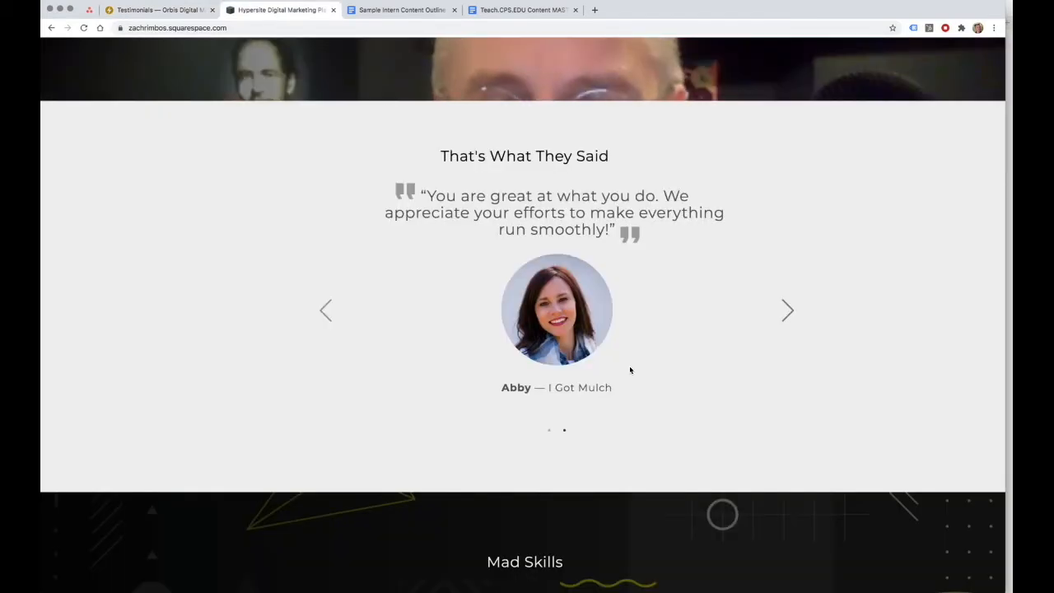
left_click(789, 312)
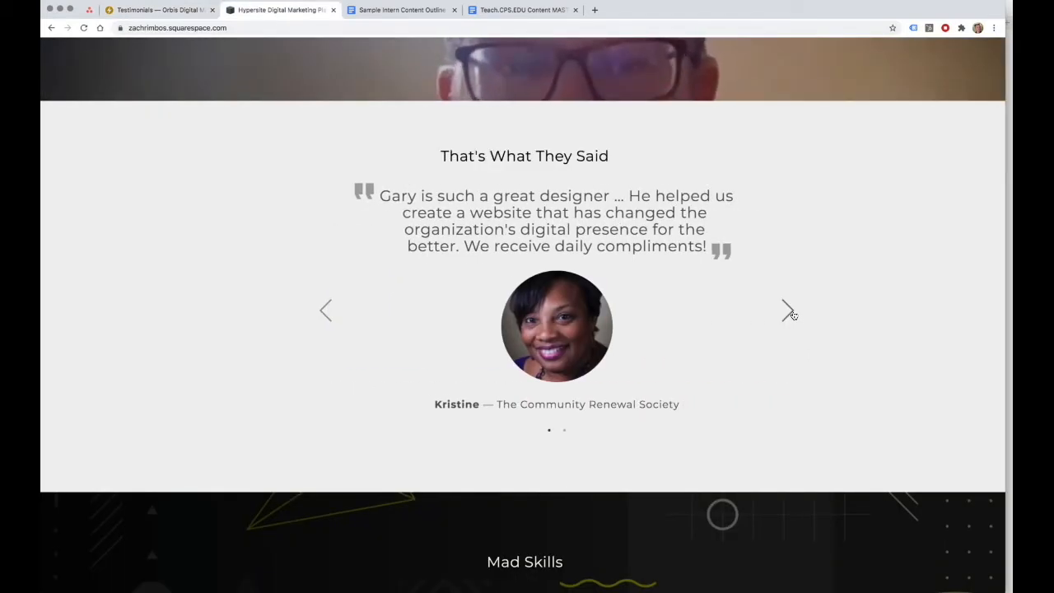
left_click(789, 312)
left_click(791, 314)
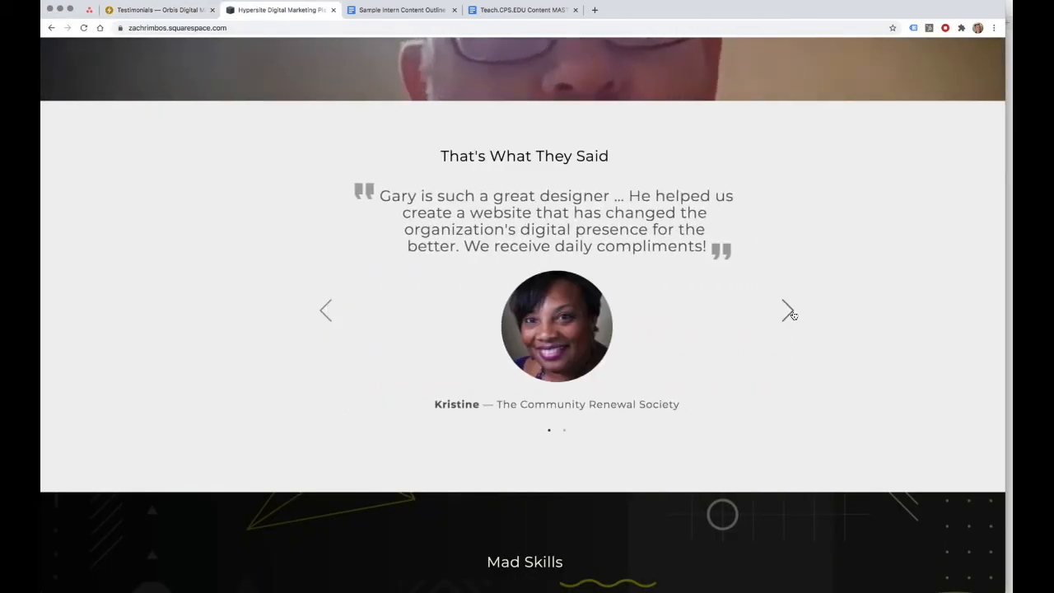
Return to the Squarespace editor, open the Testimonials section's summary block for editing, and review its content, layout and display settings
key("super+Tab")
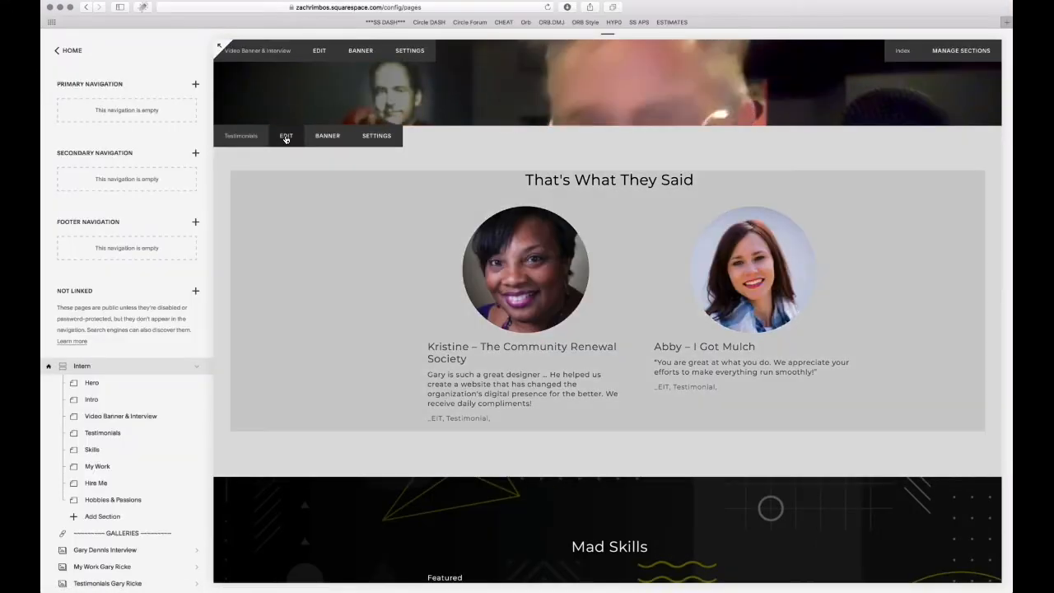
left_click(286, 137)
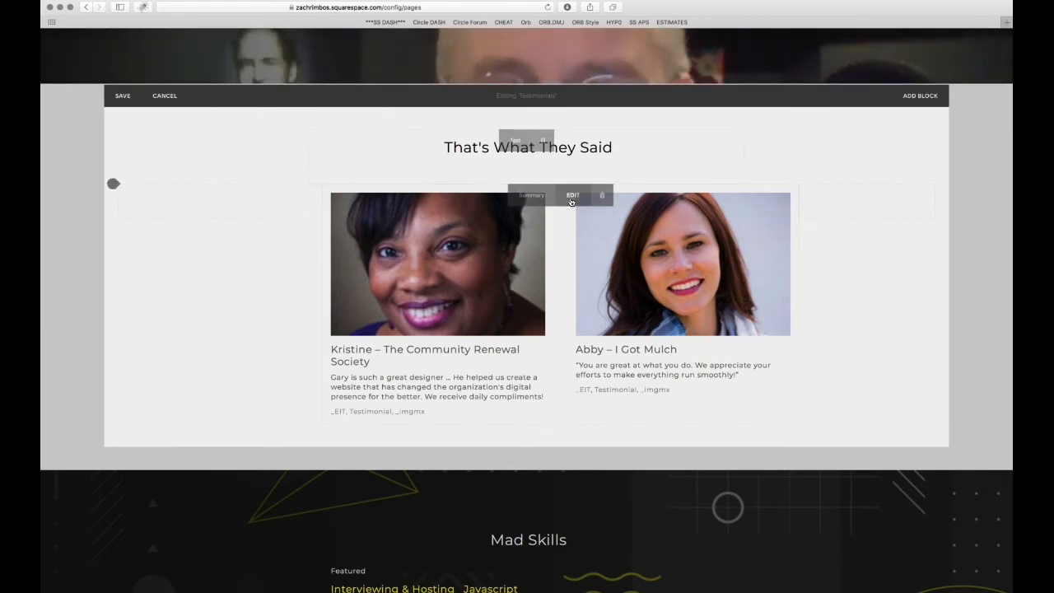
left_click(573, 196)
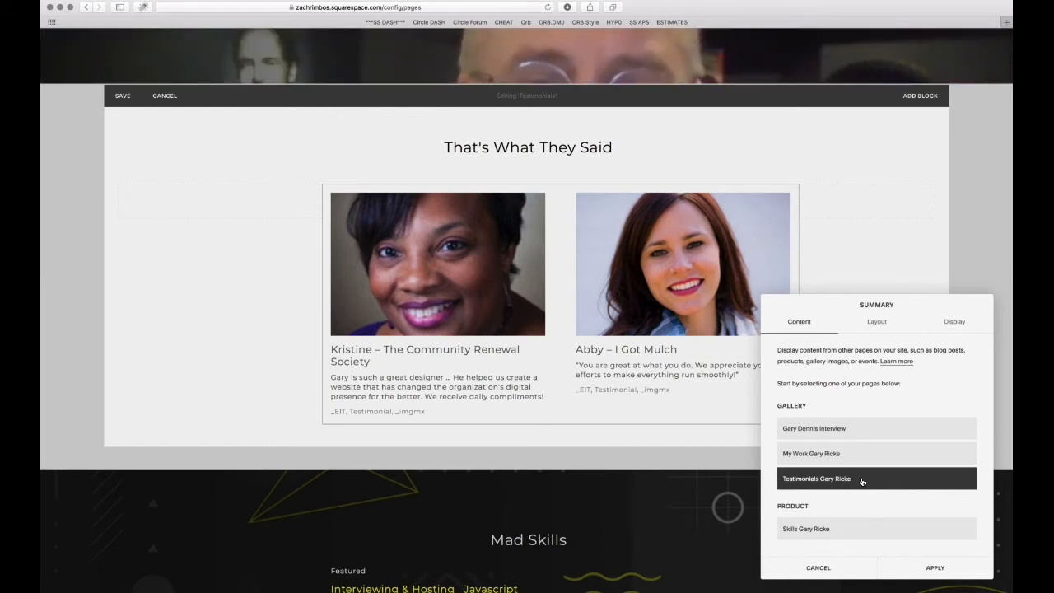
left_click(881, 323)
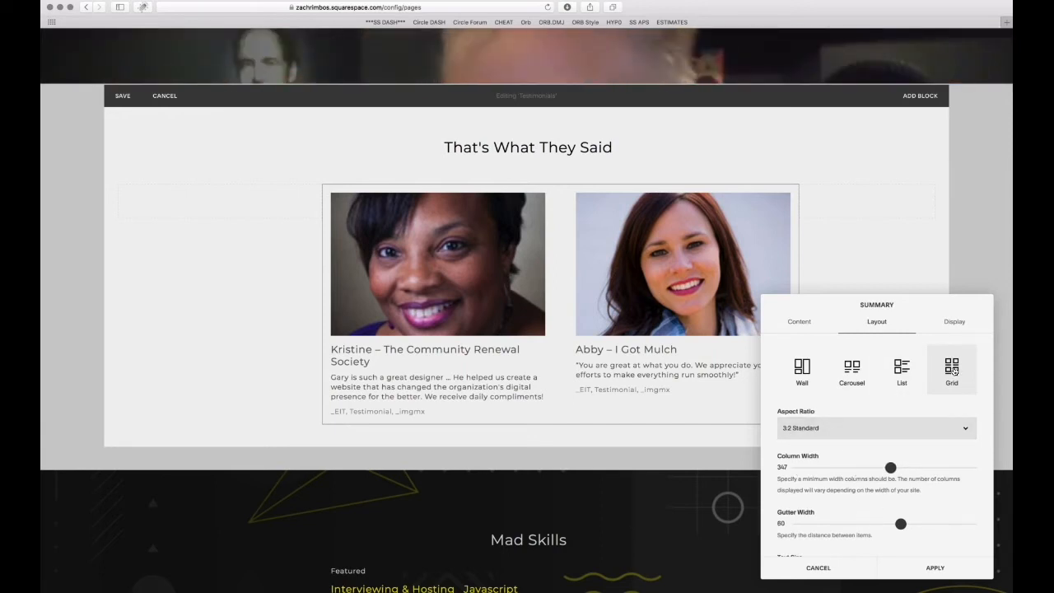
left_click(953, 322)
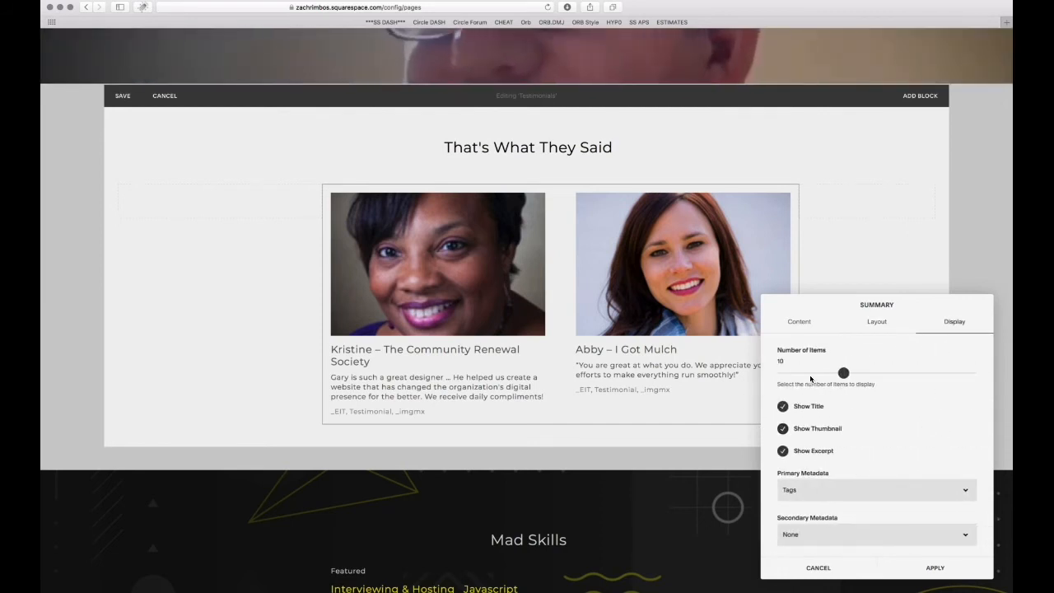
Turn the summary block's thumbnails and excerpts off and back on, and look over its metadata and filter options
left_click(783, 429)
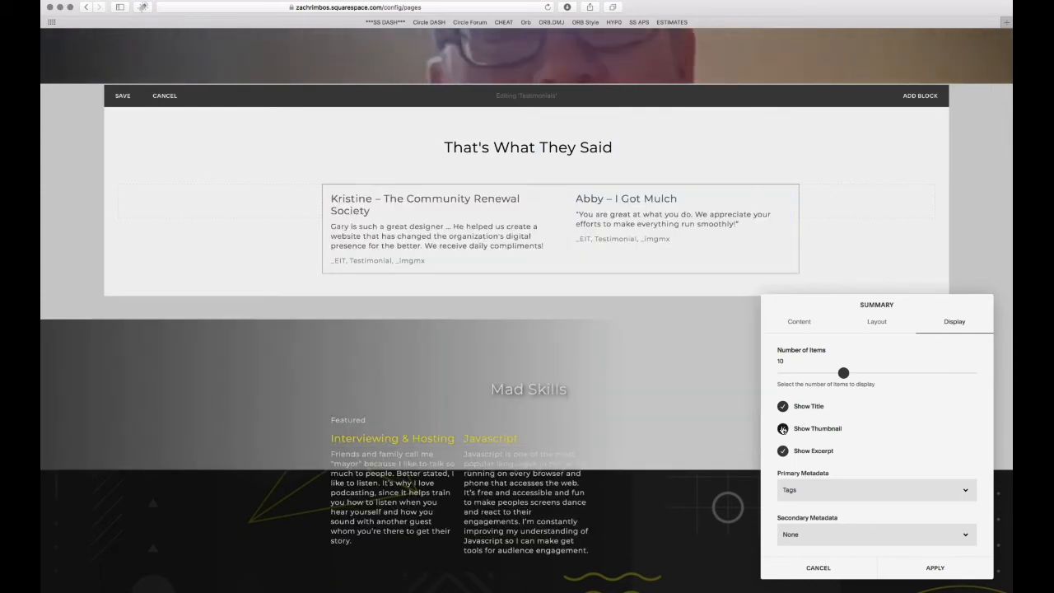
left_click(782, 429)
left_click(783, 451)
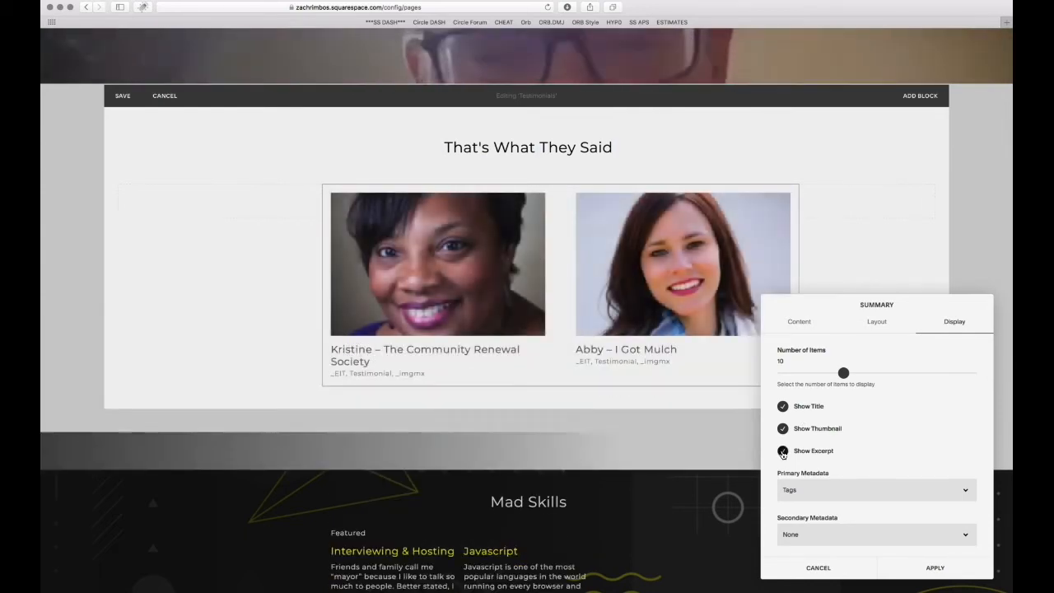
left_click(782, 451)
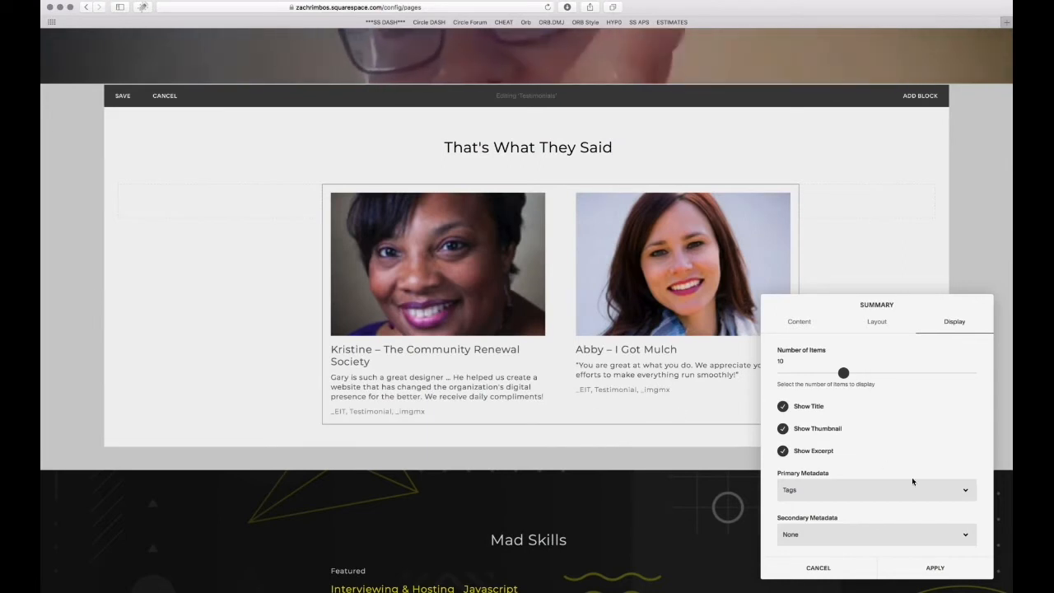
scroll(912, 481, "down", 3)
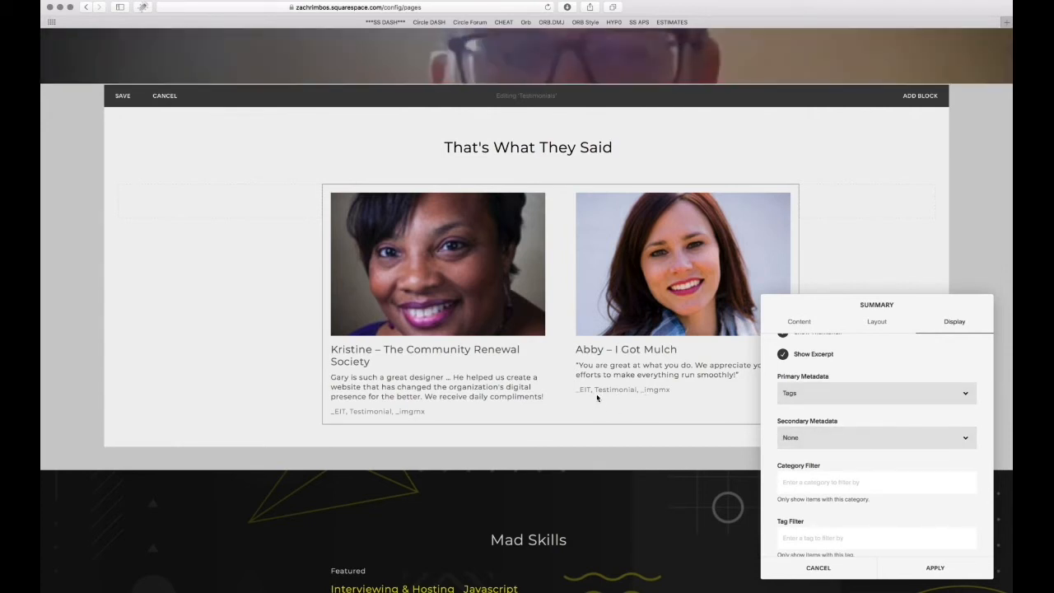
Switch to Chrome, check the _EIT and Testimonial tag instructions on the hack page, and return to the summary block in the editor
key("super+Tab")
scroll(471, 215, "up", 5)
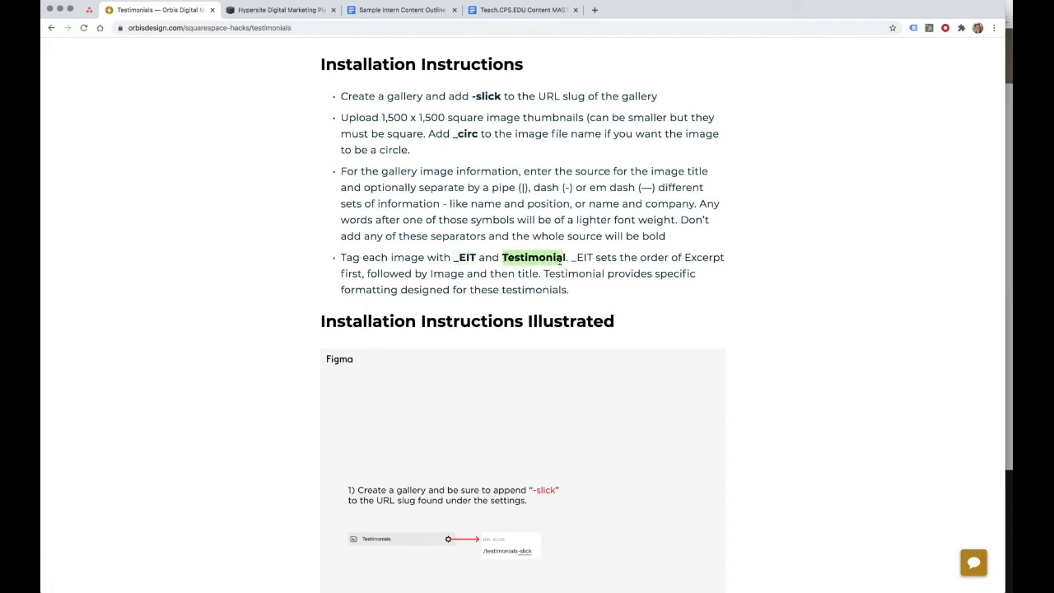
key("super+Tab")
key("super+Tab")
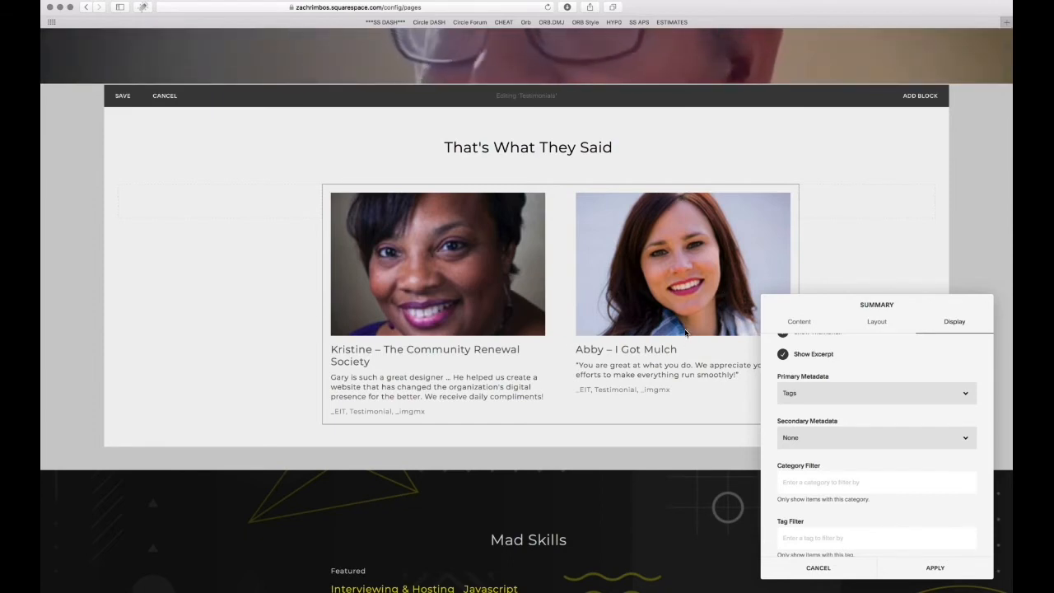
Open the live site in Chrome again and advance the testimonials carousel to compare it with the summary block
key("super+Tab")
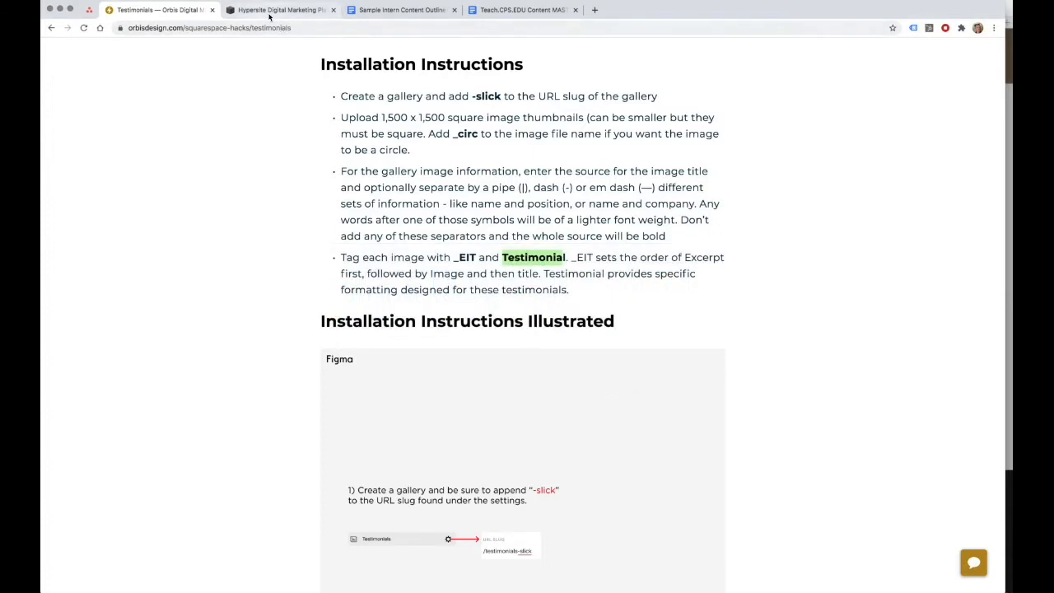
left_click(280, 10)
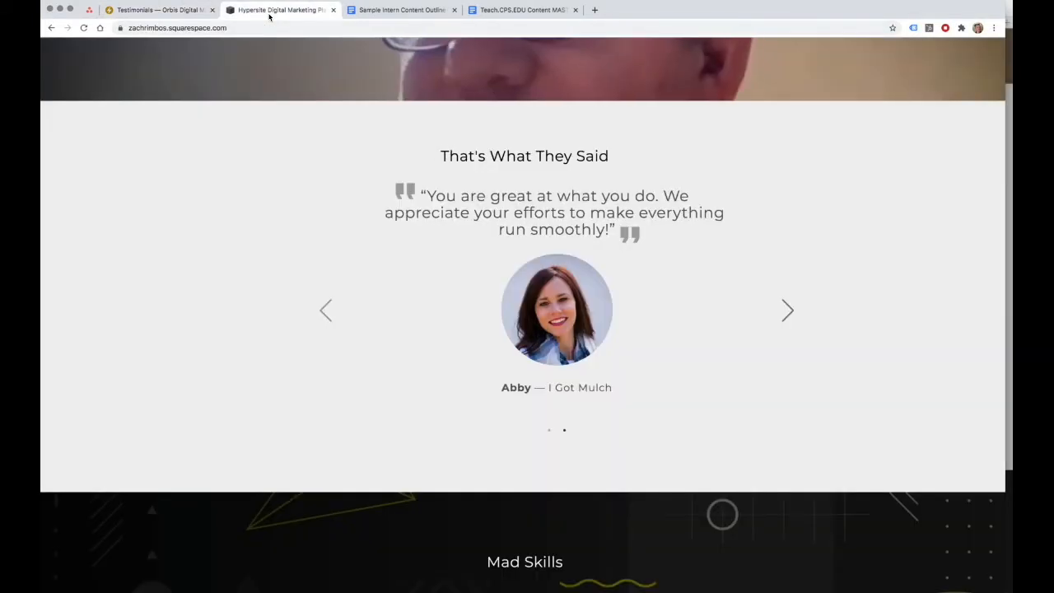
left_click(788, 312)
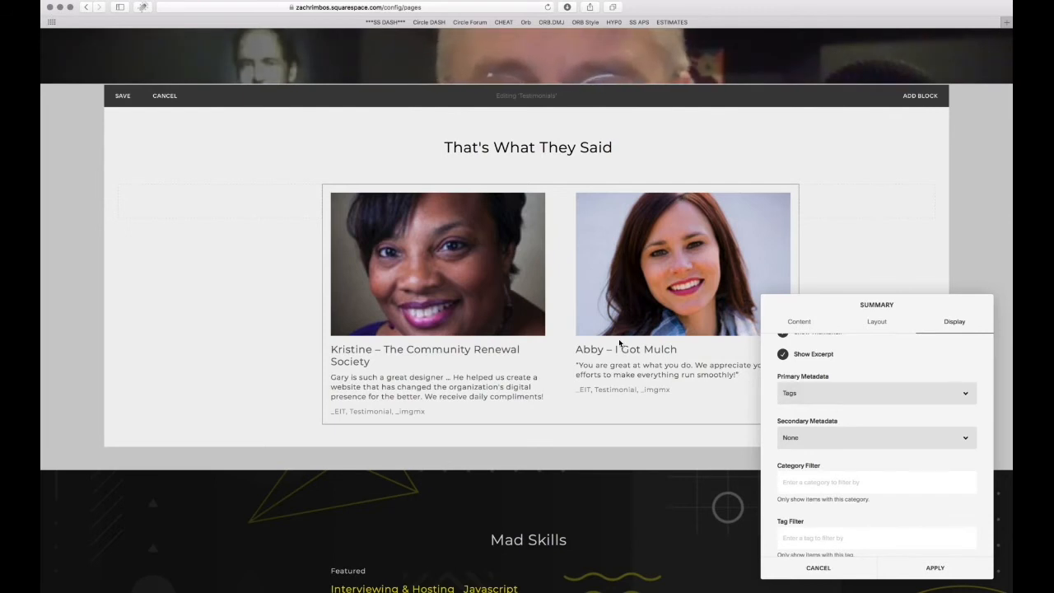
Recheck which gallery feeds the summary block, then cancel its settings and discard the edits to the Testimonials section
scroll(851, 439, "up", 3)
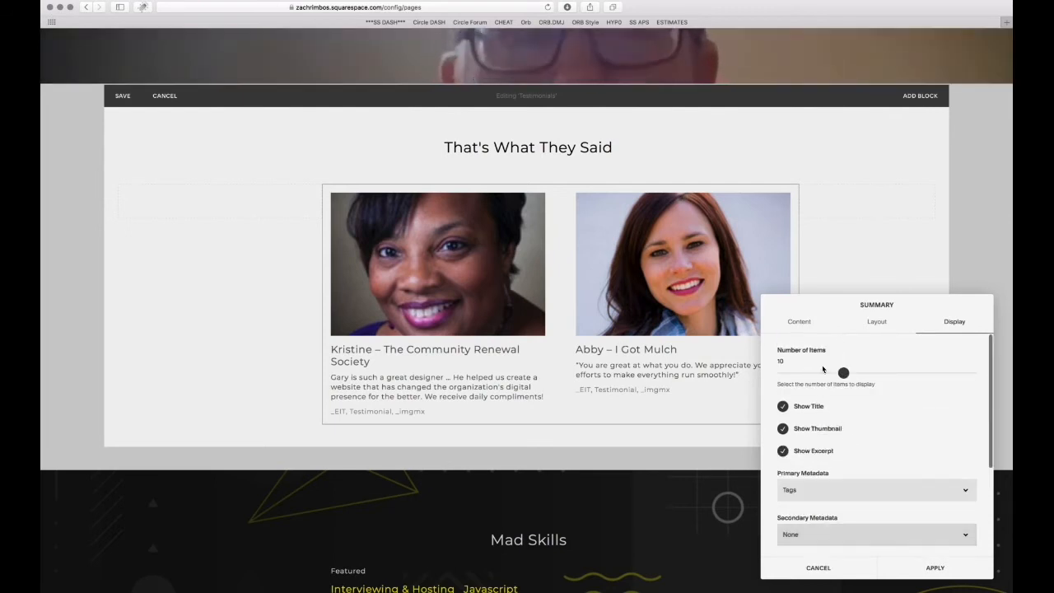
left_click(799, 322)
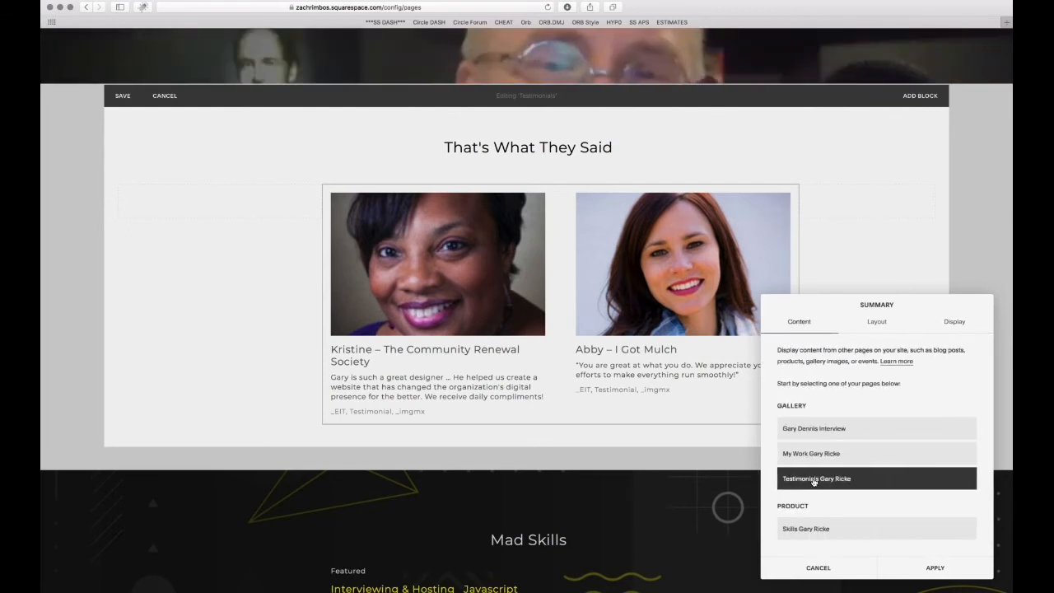
left_click(818, 567)
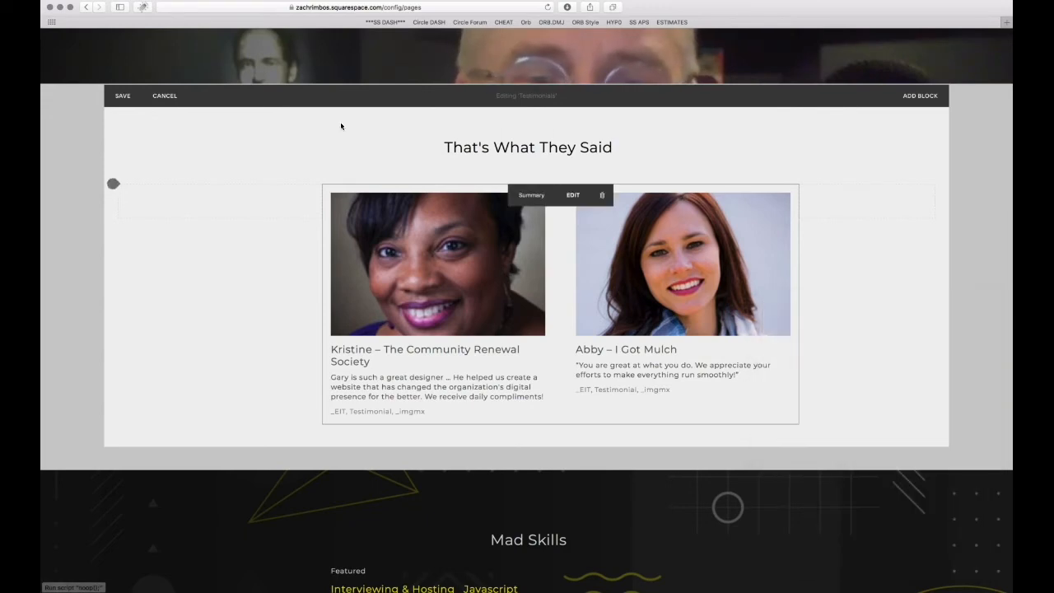
left_click(158, 96)
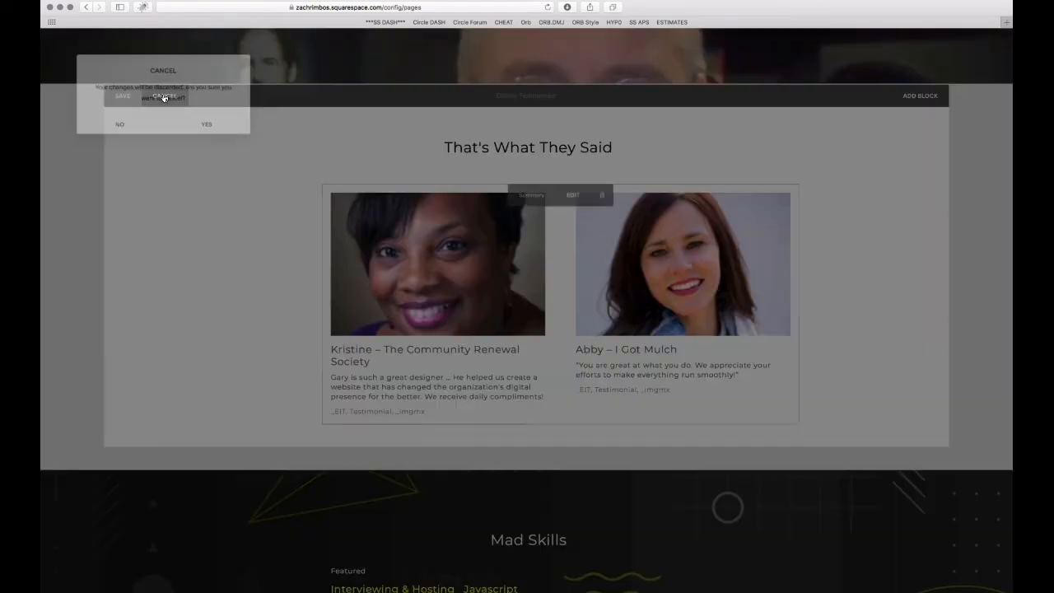
left_click(206, 126)
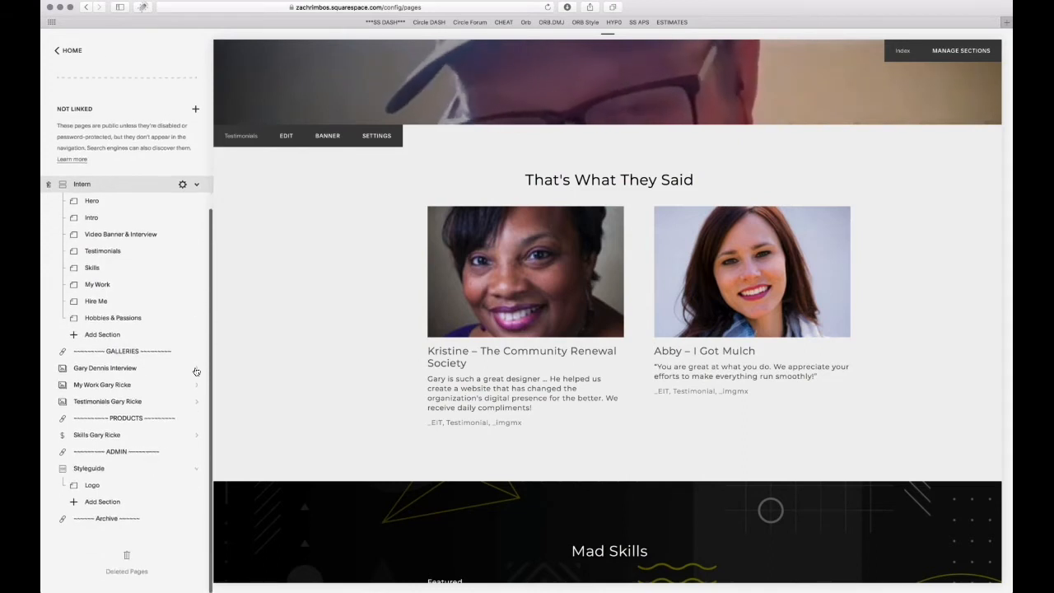
Open the testimonials gallery, view its first image in the image editor, and cancel without saving
left_click(105, 403)
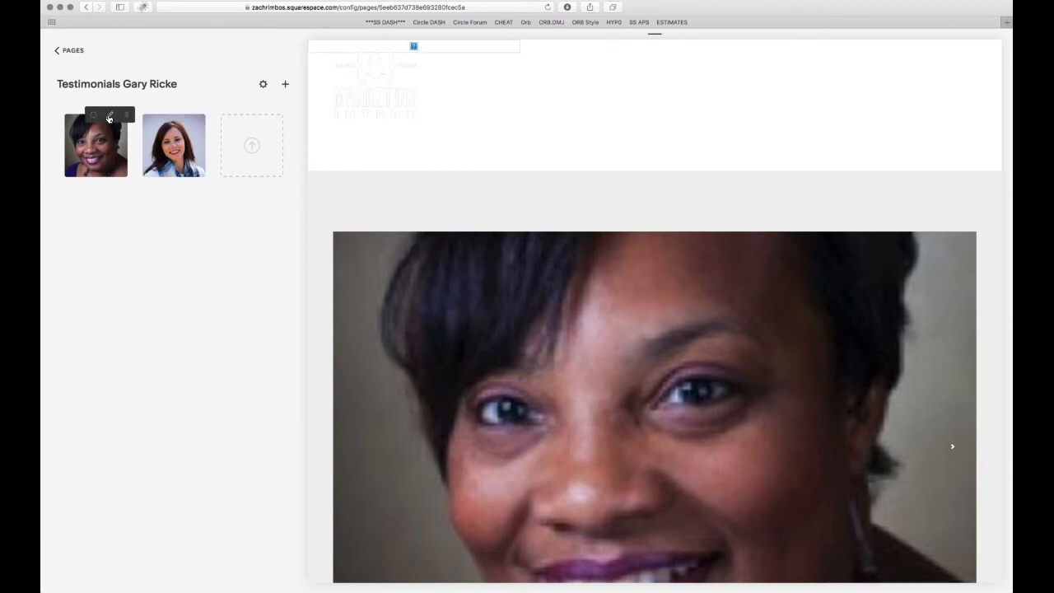
left_click(108, 119)
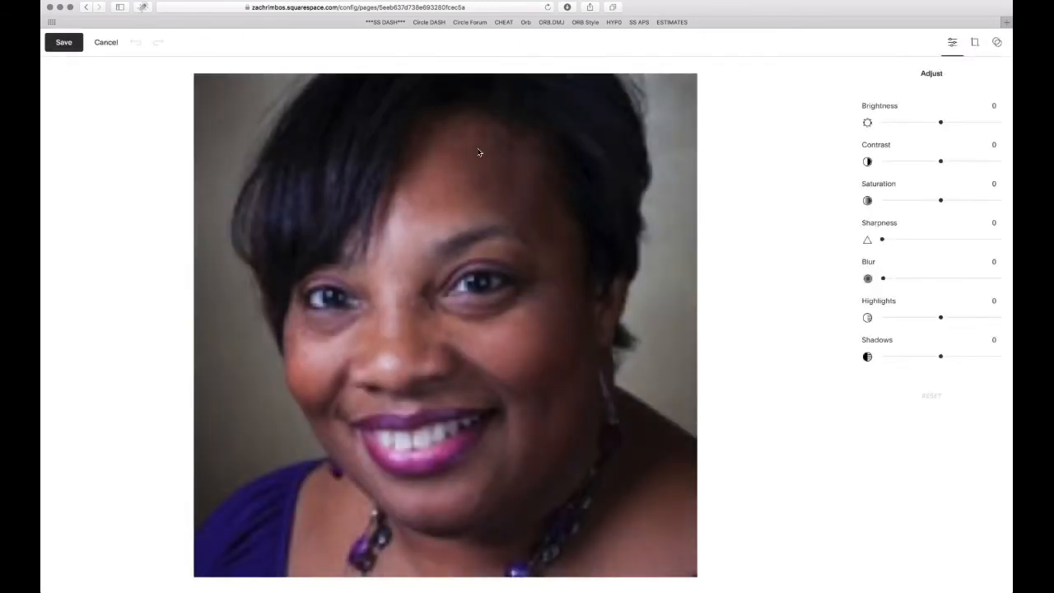
left_click(105, 43)
Open the first testimonial image's settings and examine its title, description and the status, tags and categories fields
mouse_move(114, 124)
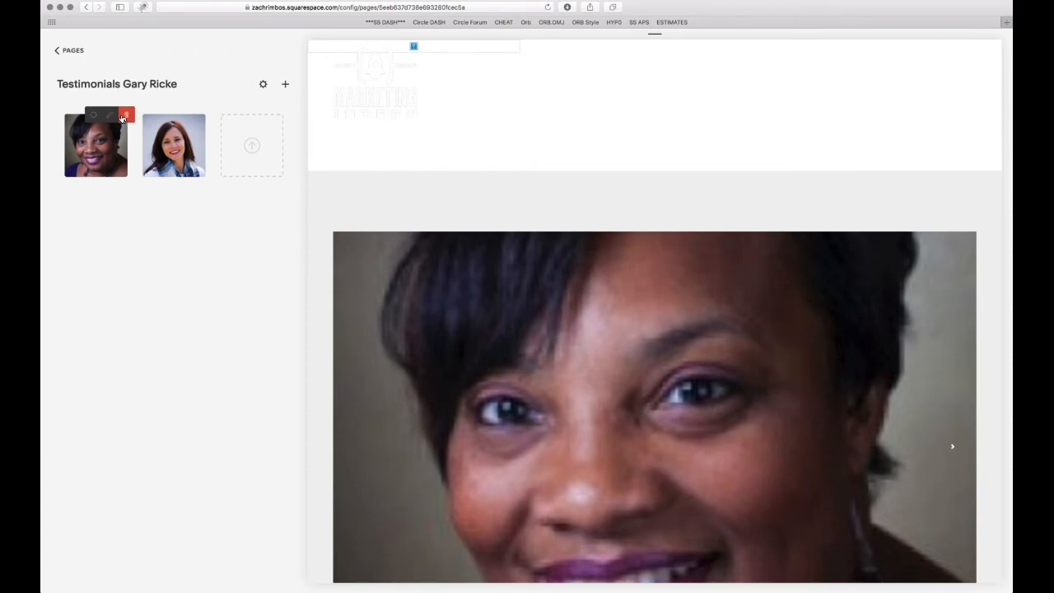
mouse_move(96, 142)
left_mouse_down()
mouse_move(178, 143)
mouse_move(69, 134)
mouse_move(83, 132)
left_mouse_up()
left_click(94, 115)
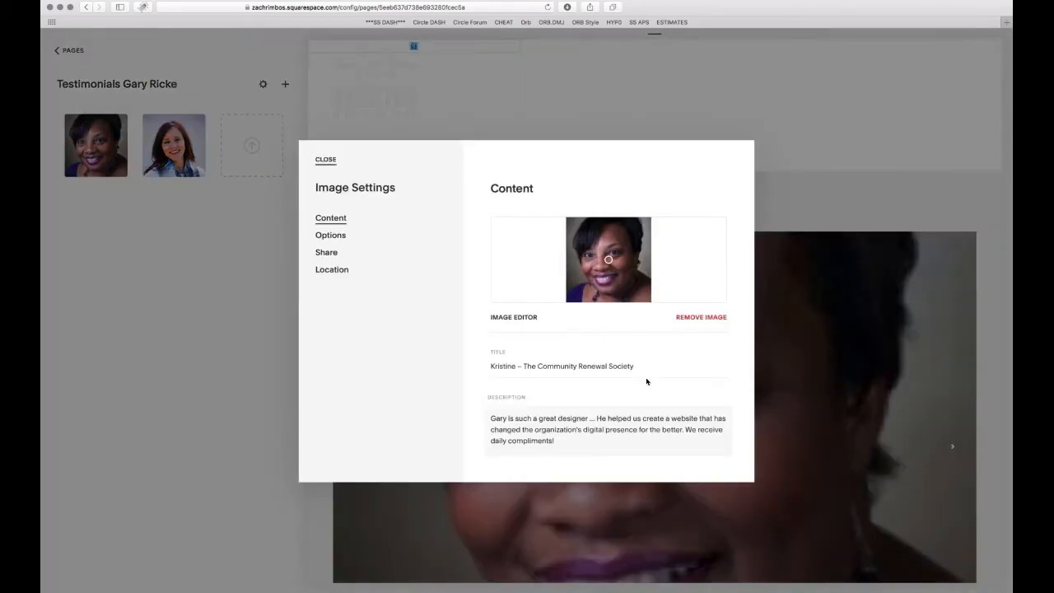
left_click_drag(641, 368, 517, 359)
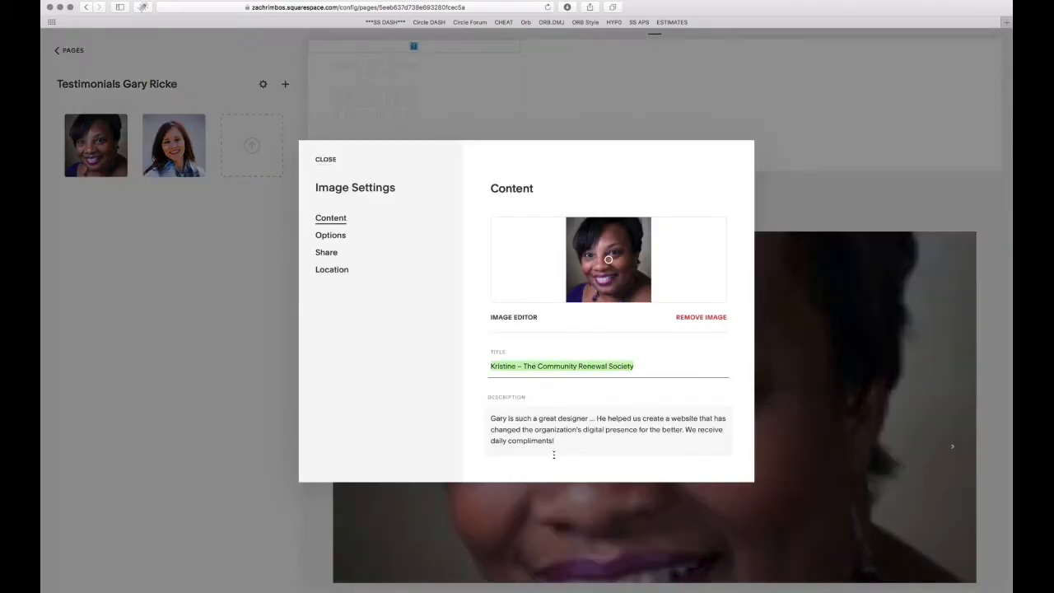
left_click_drag(558, 445, 478, 416)
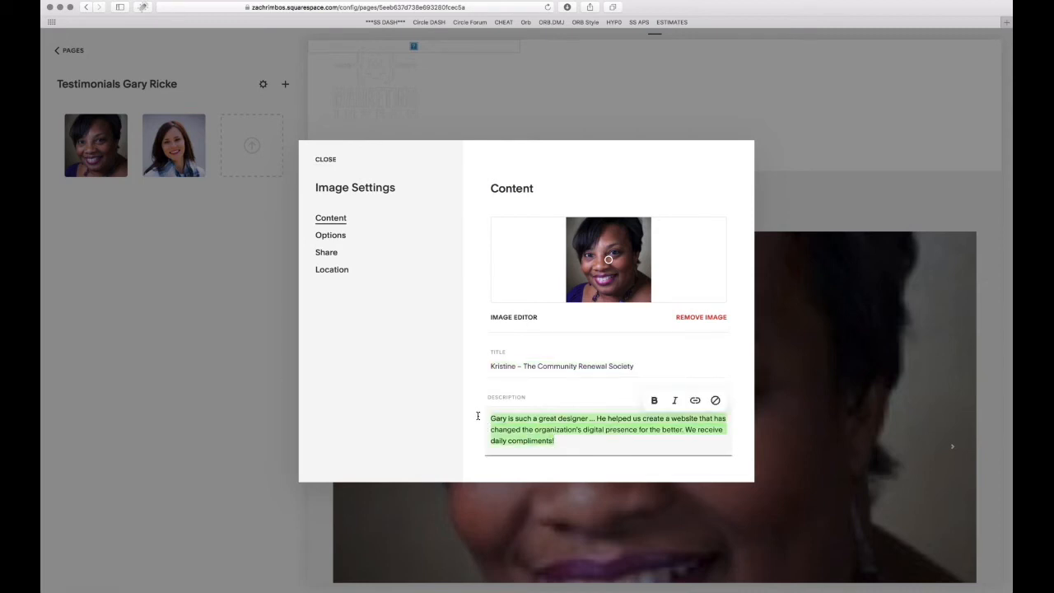
left_click(568, 437)
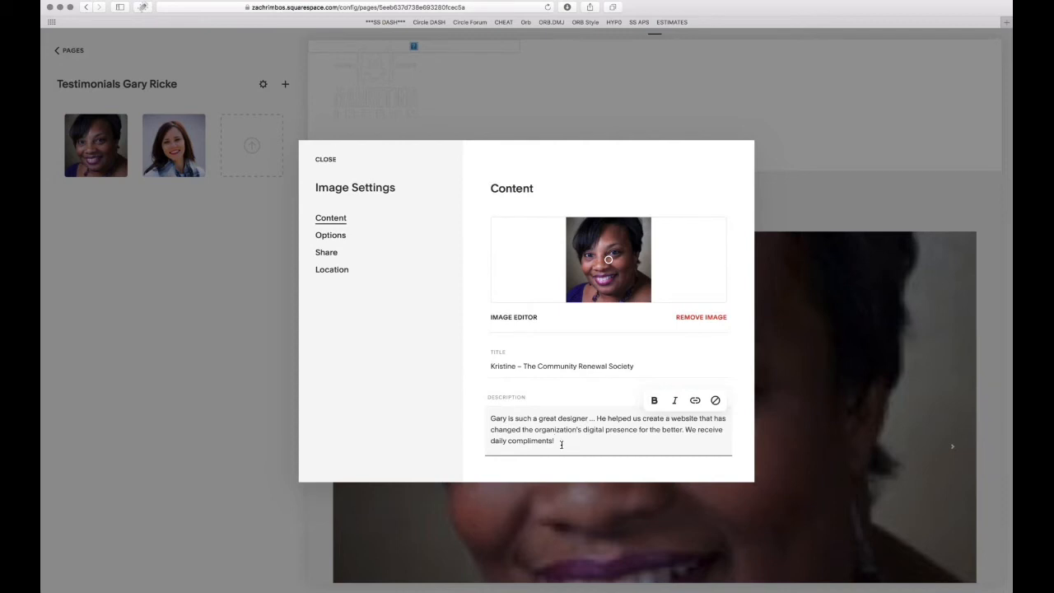
left_click_drag(562, 445, 477, 418)
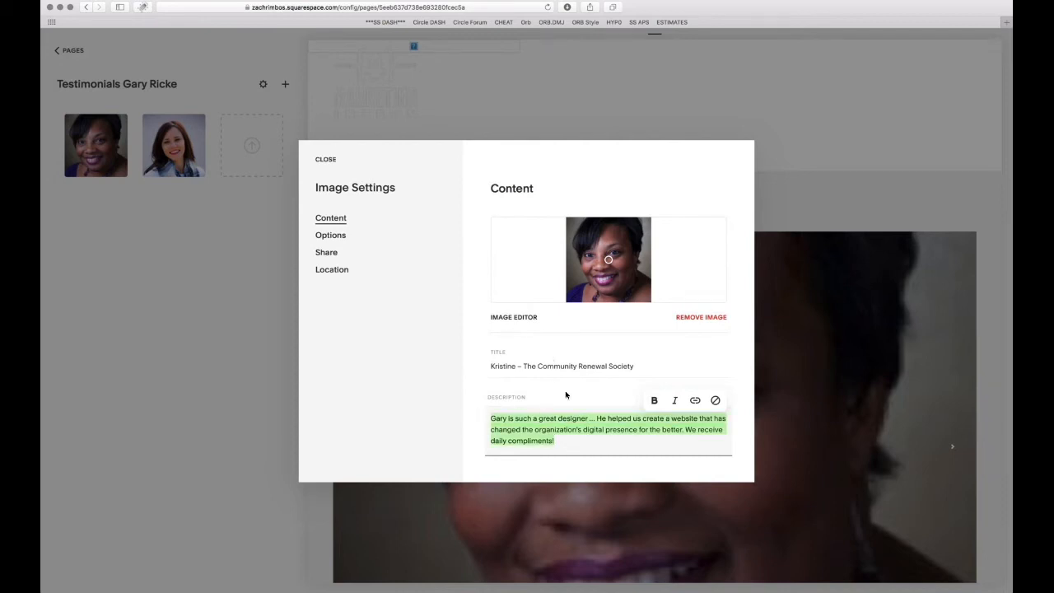
scroll(567, 396, "down", 3)
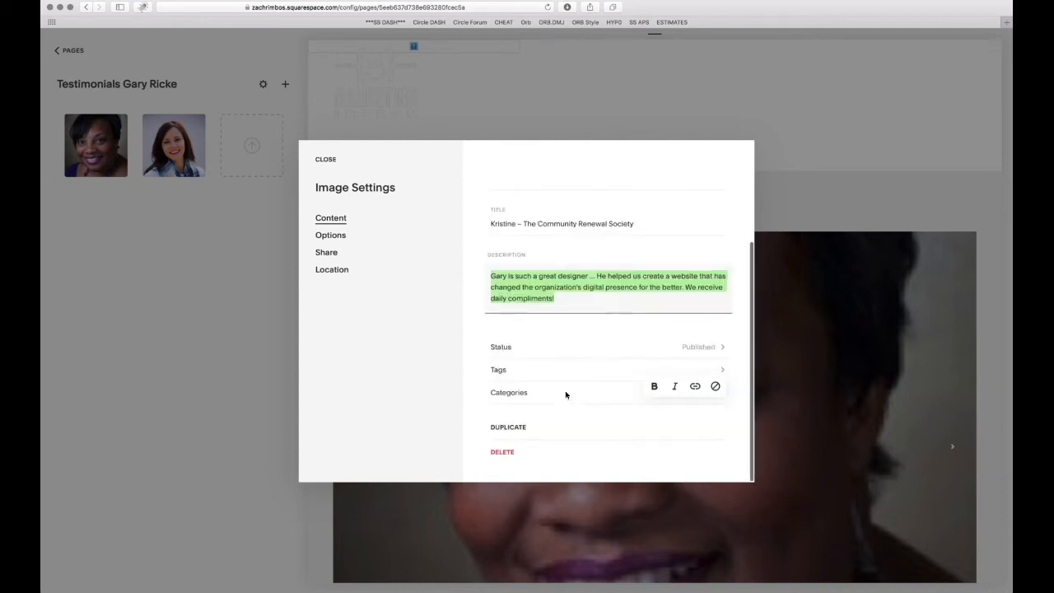
Add the tag Hello to the first testimonial image and return to its content settings
left_click(500, 371)
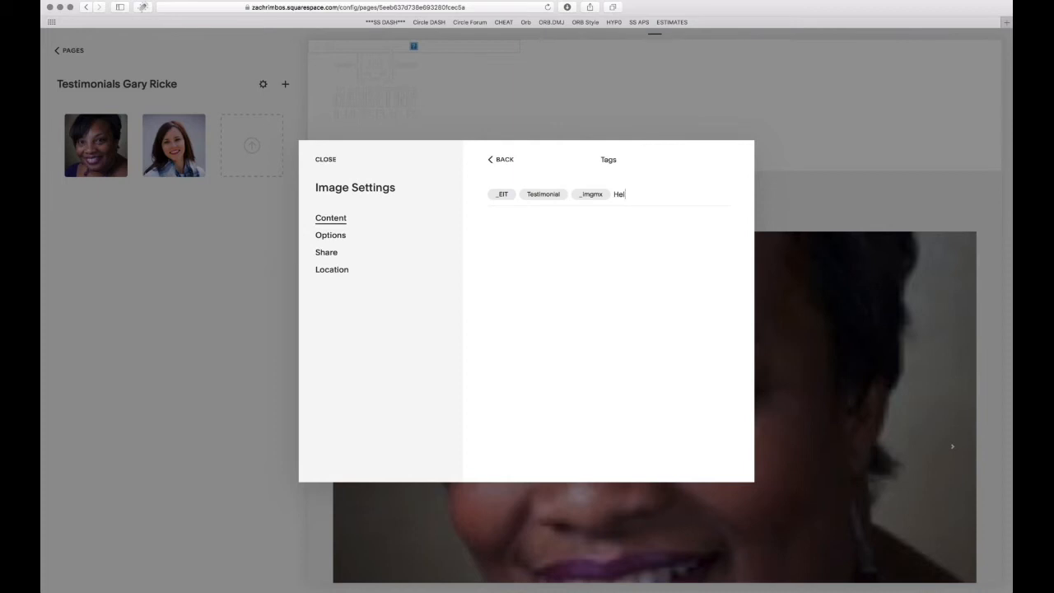
key("Return")
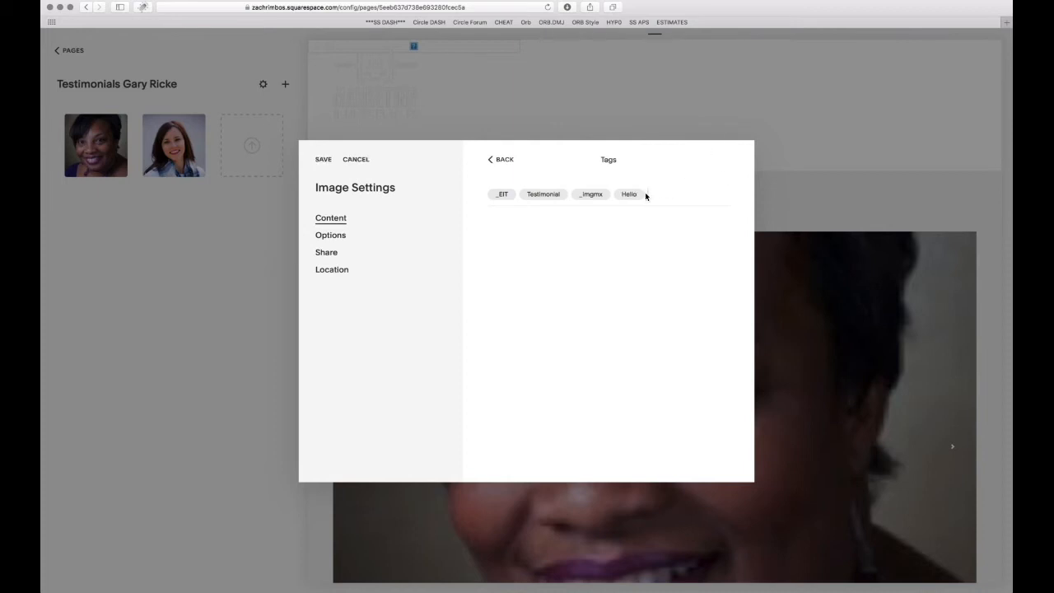
left_click(643, 195)
left_click(504, 162)
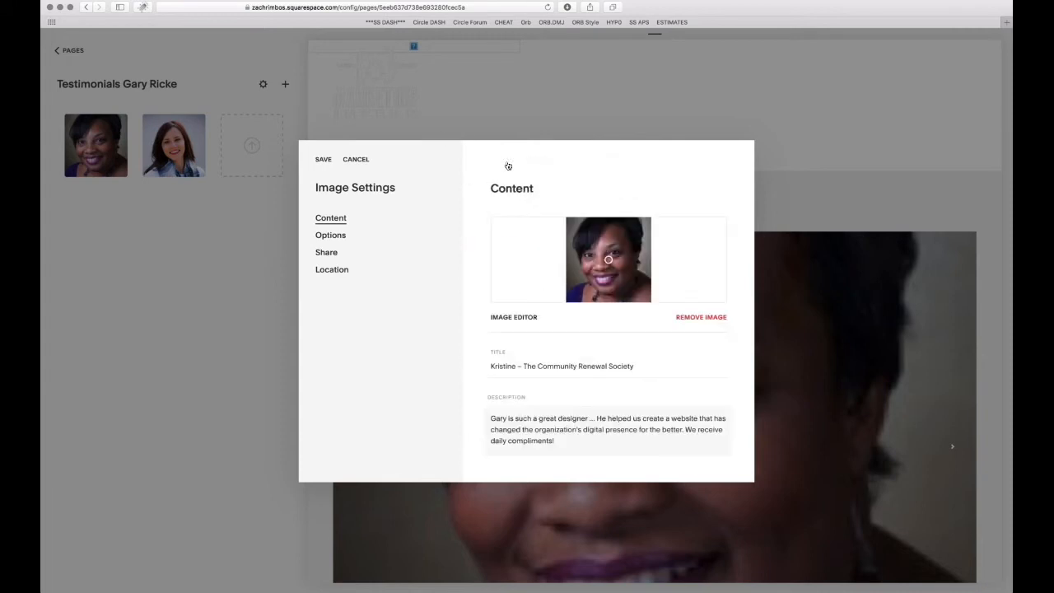
Set the first testimonial image's status to Draft, save, and reload the live site in Chrome to check the testimonials carousel
scroll(580, 359, "down", 4)
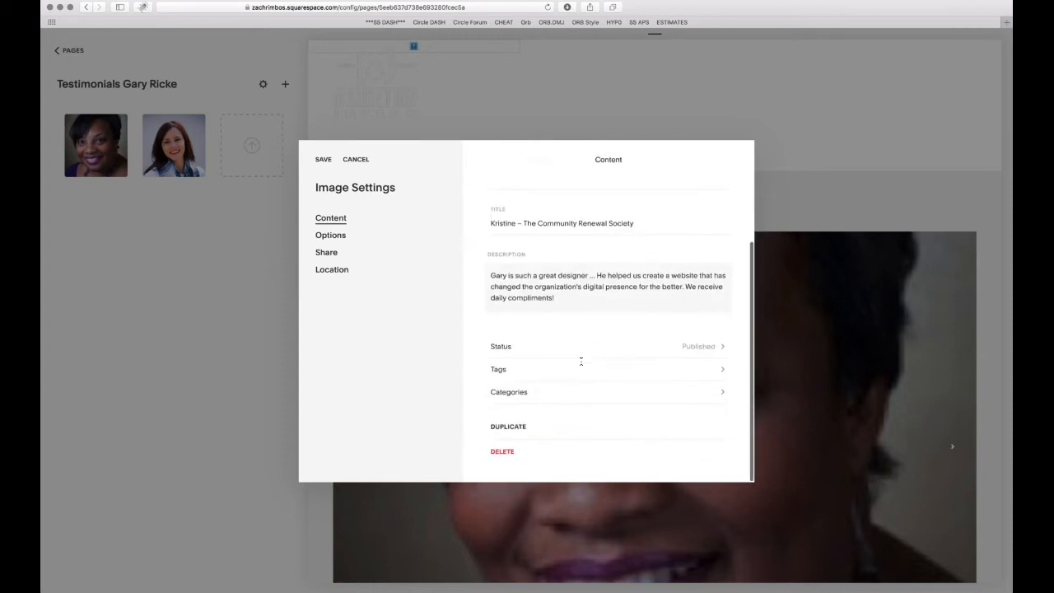
left_click(709, 352)
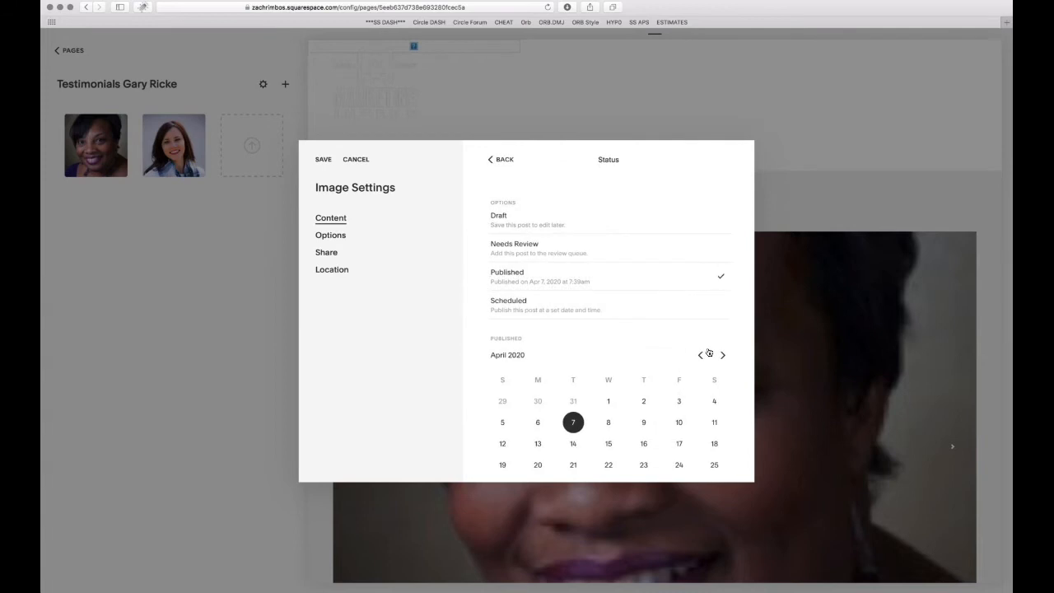
left_click(500, 218)
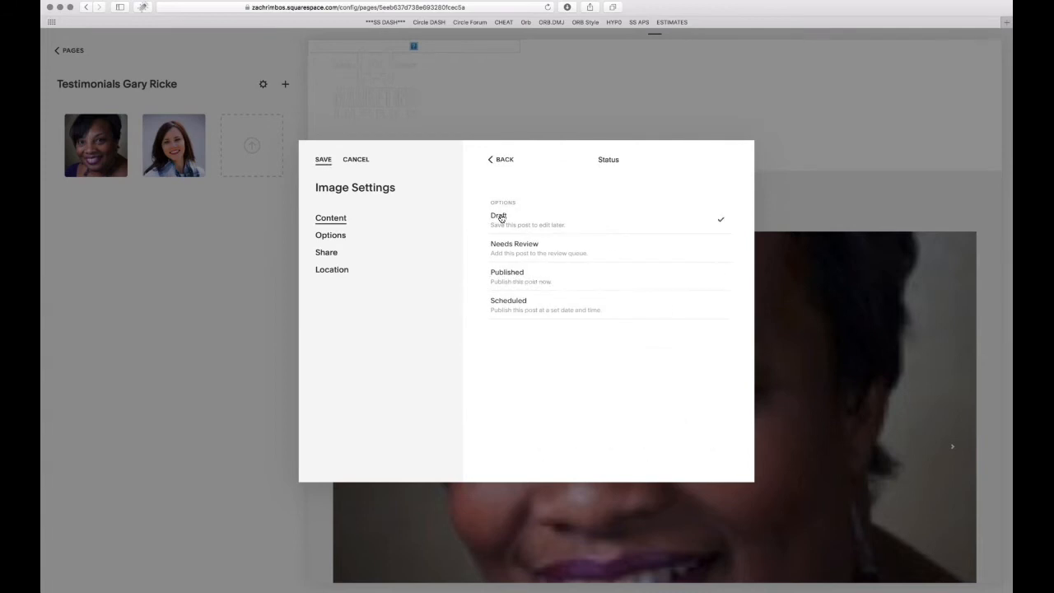
left_click(323, 160)
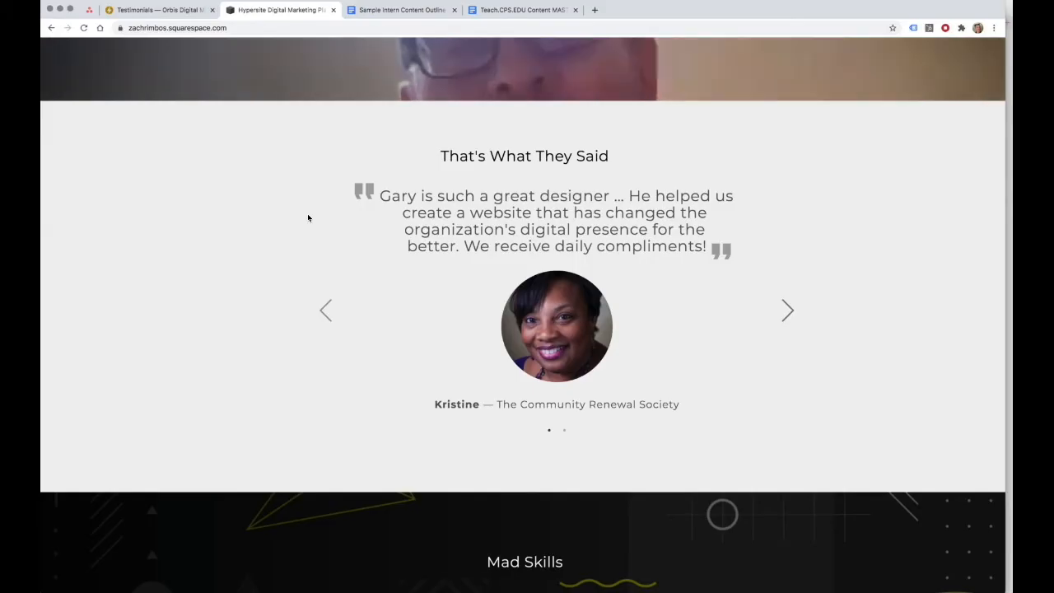
key("super+r")
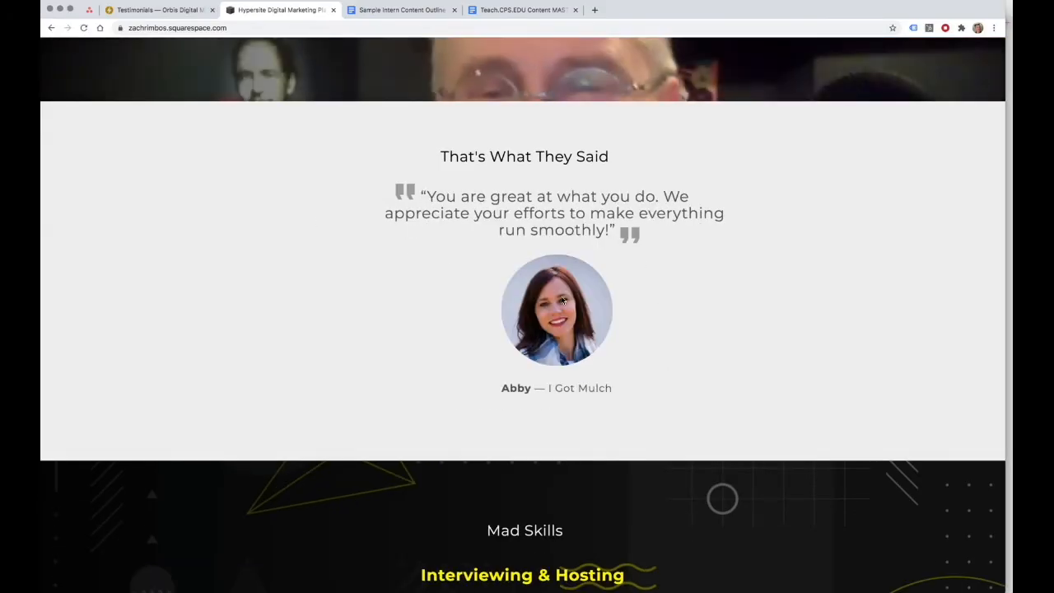
key("super+Tab")
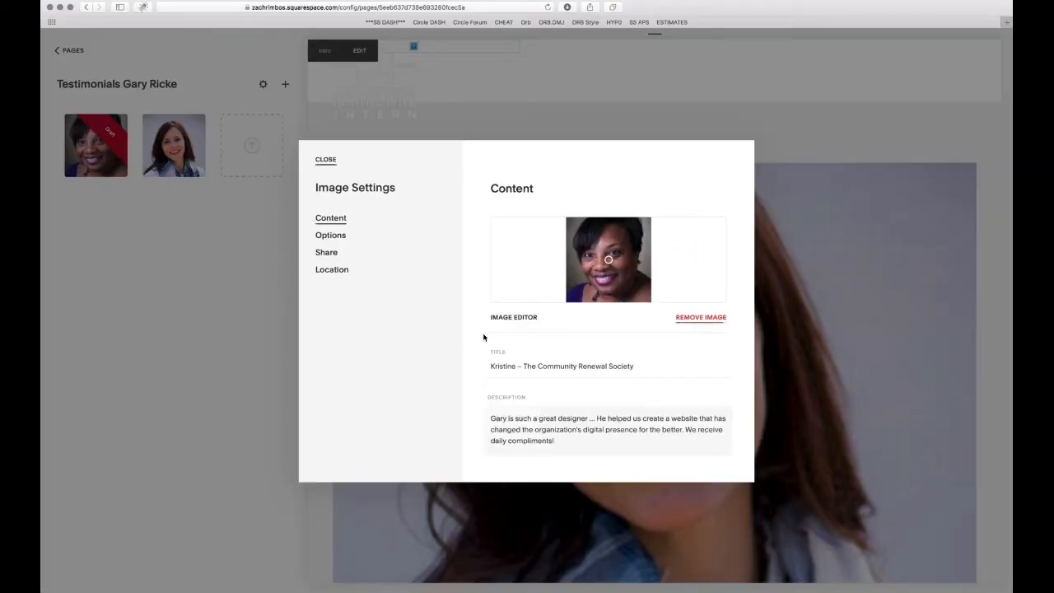
Set the first testimonial image's status back to Published and save the image settings
scroll(616, 377, "down", 2)
scroll(617, 377, "down", 2)
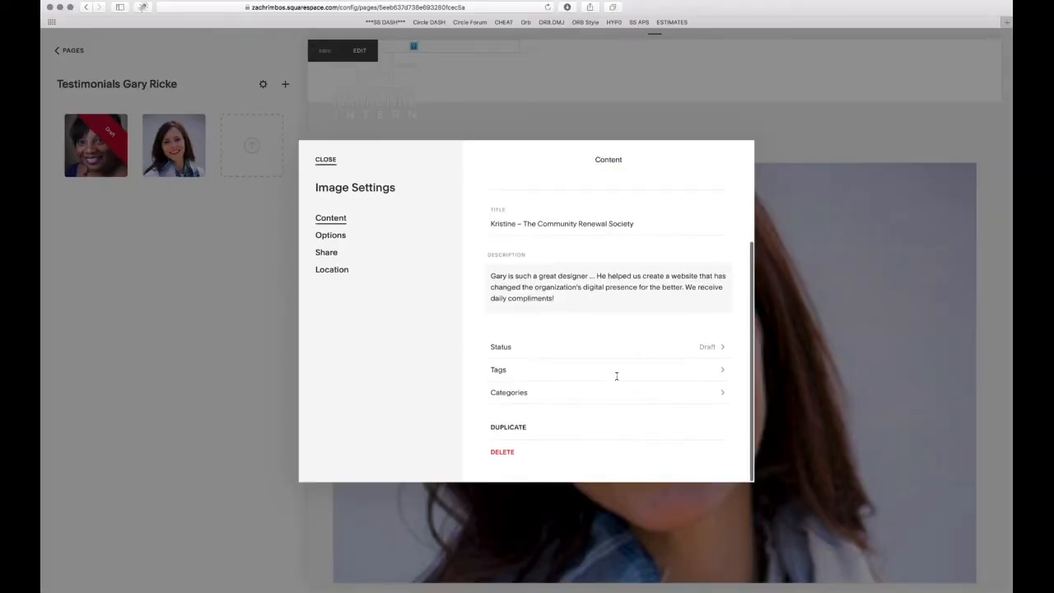
left_click(505, 353)
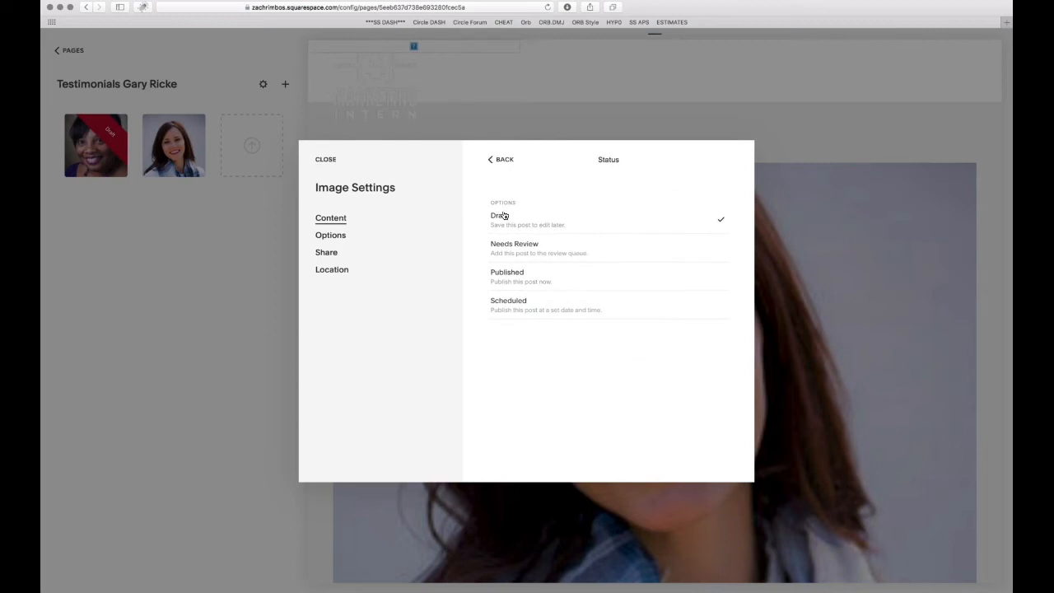
left_click(518, 277)
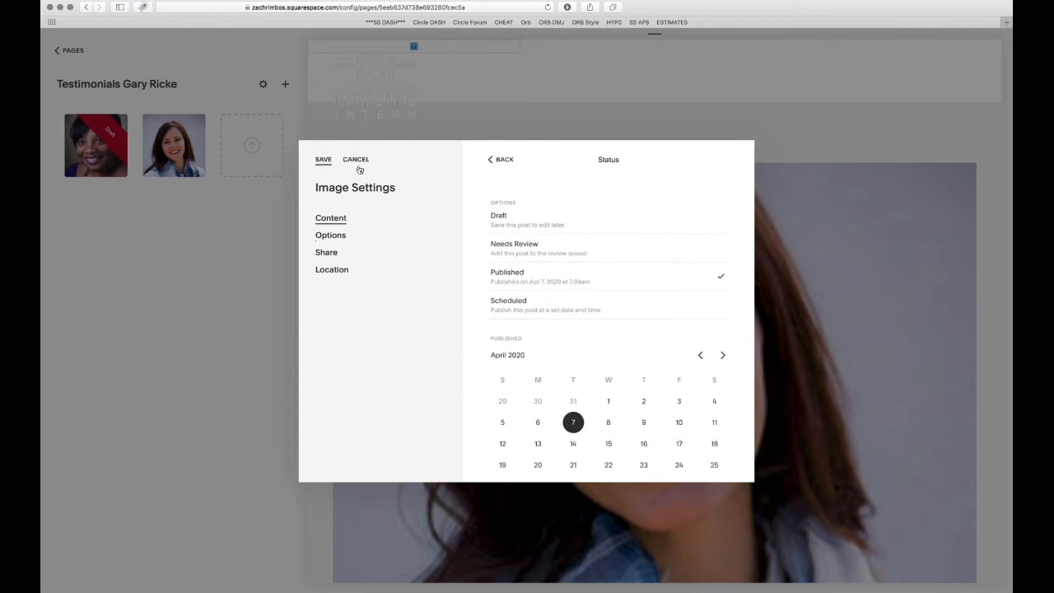
left_click(323, 160)
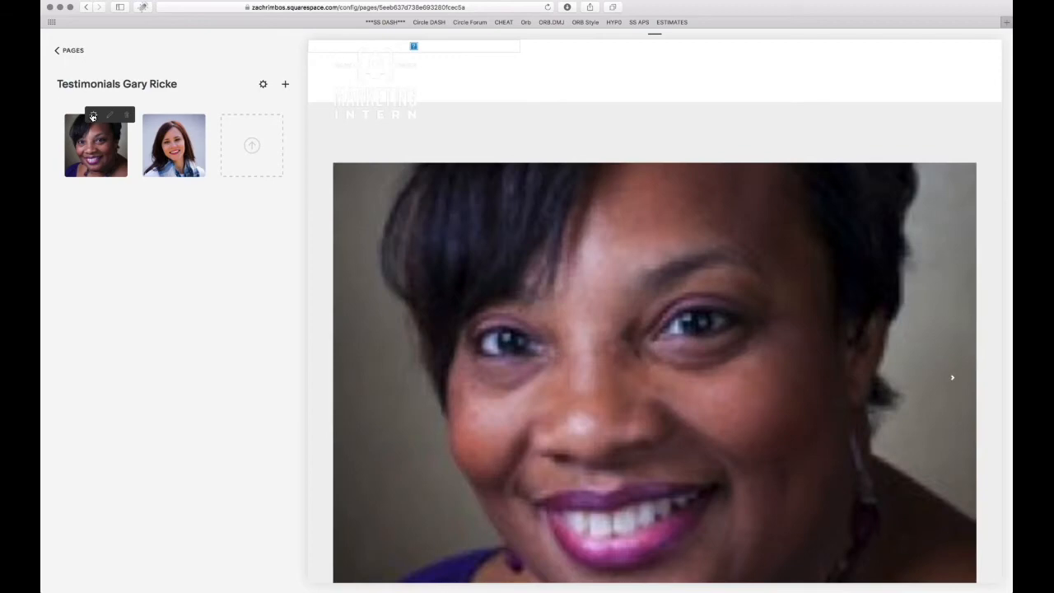
Reopen the first testimonial image's settings and remove its current image
left_click(93, 116)
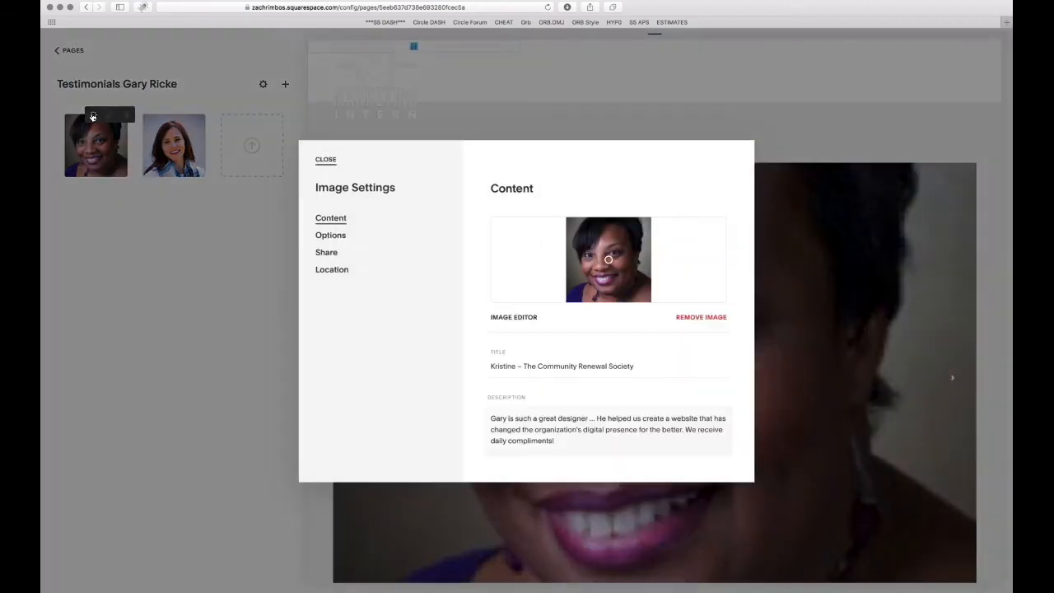
left_click(693, 319)
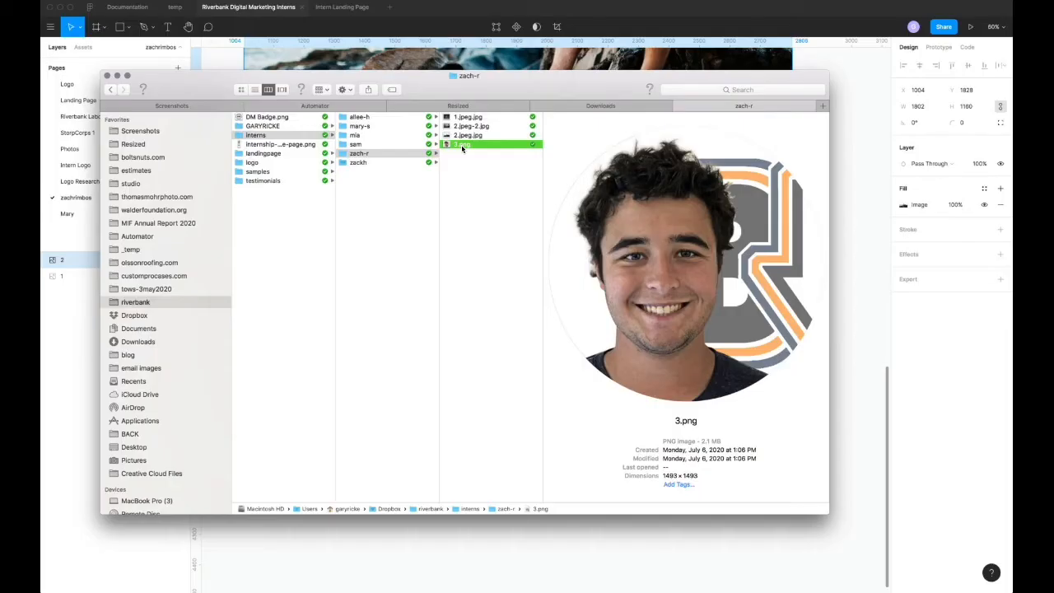
Place 3.png from the zach-r folder onto the Figma canvas below the existing photos and rename its layer zach-test_circ
left_click_drag(464, 145, 624, 553)
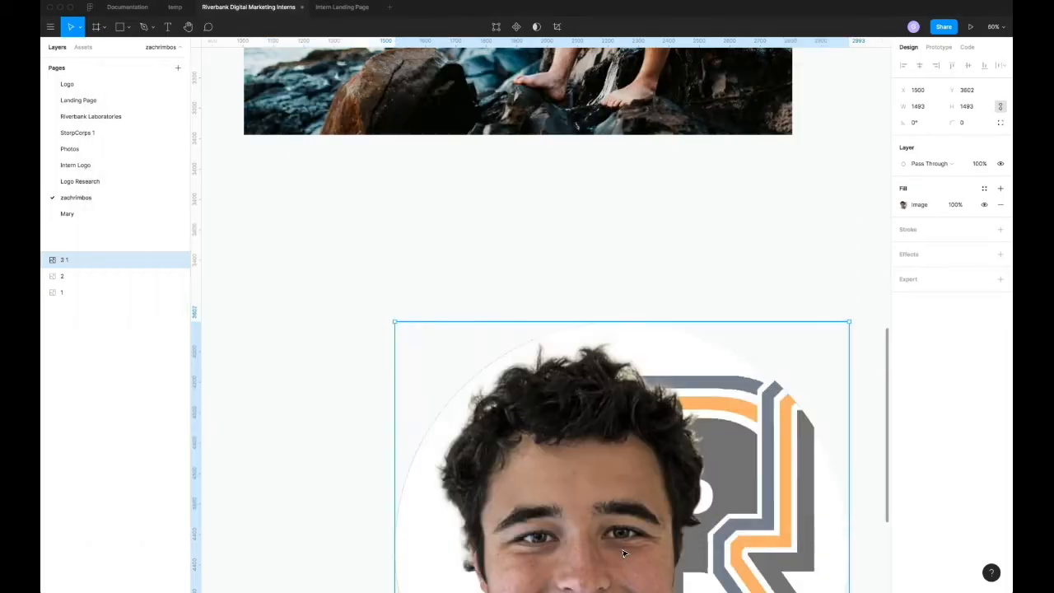
scroll(623, 553, "down", 5)
scroll(561, 266, "up", 2)
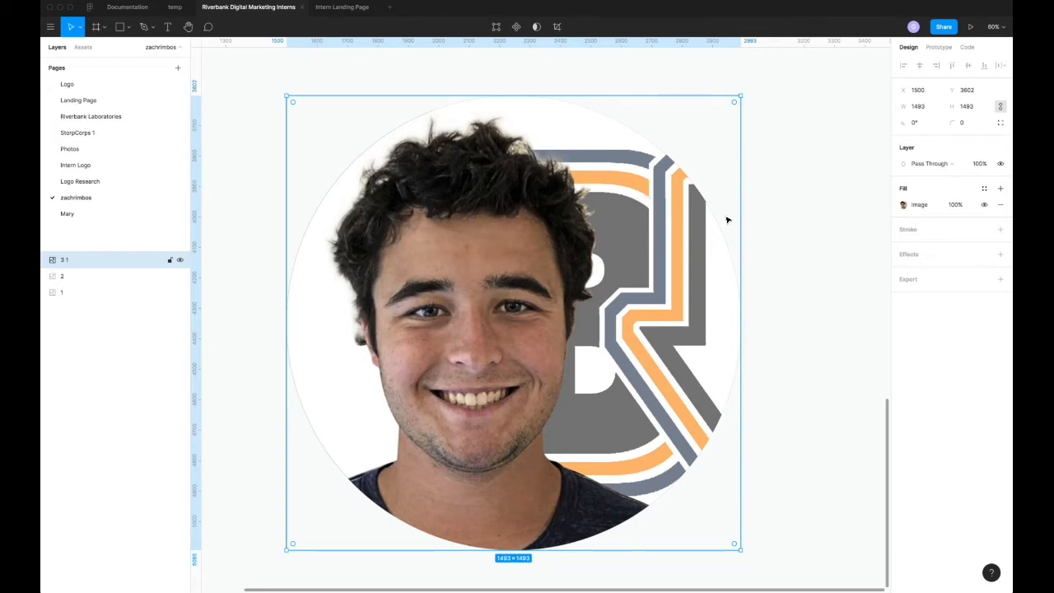
key("super+Tab")
key("super+Tab")
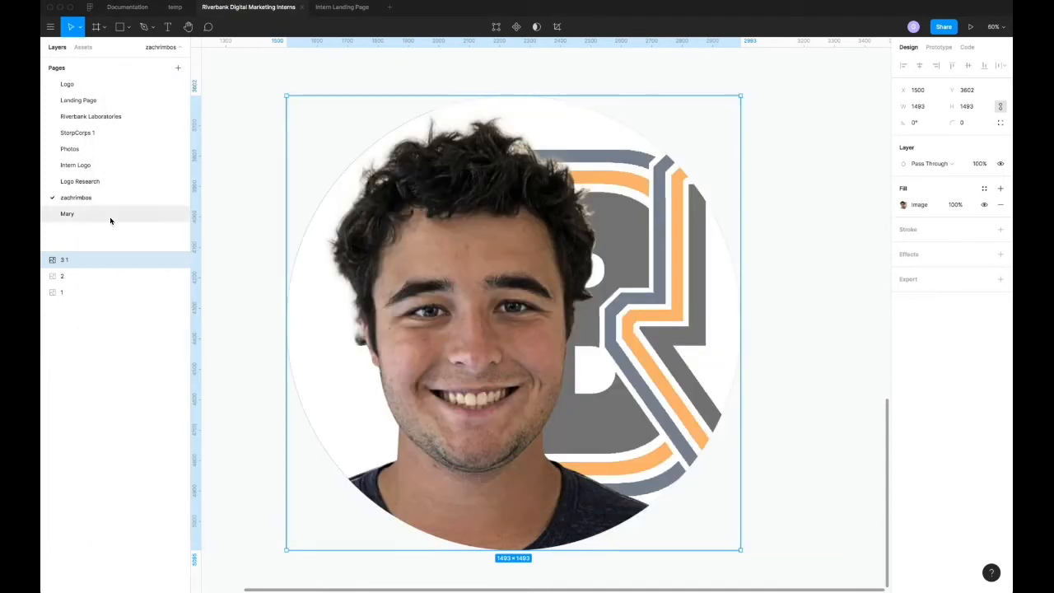
double_click(64, 260)
type("zach-test-circ")
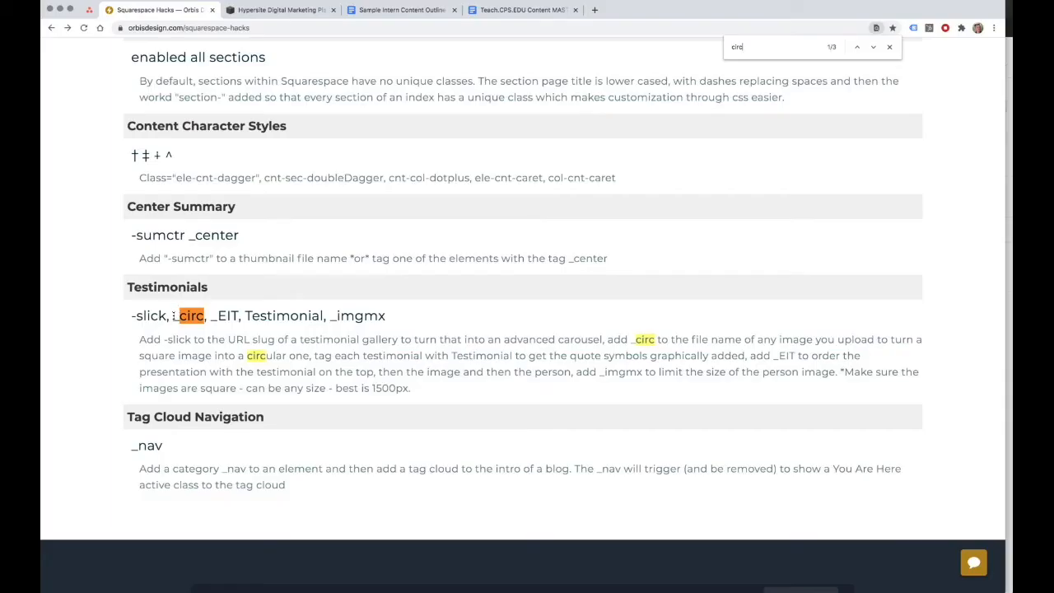
Examine the _circ file name rule for circular testimonial images on the Squarespace Hacks page, then return to Figma
left_click_drag(174, 315, 208, 316)
left_click(197, 334)
key("super+Tab")
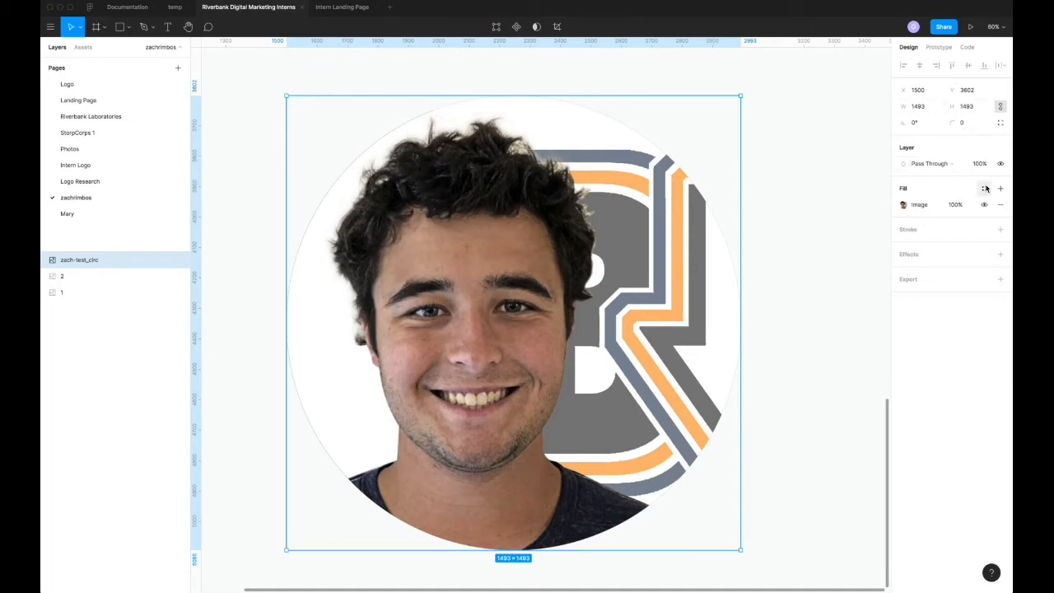
Add a 1x JPG export setting to the zach-test_circ layer and show its export preview
left_click(950, 281)
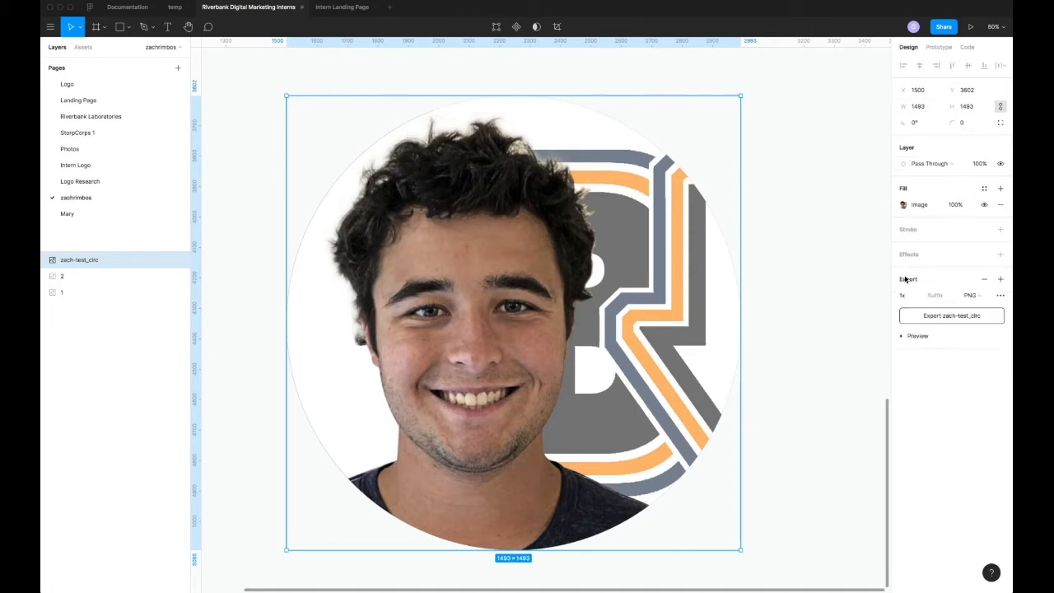
left_click(972, 295)
left_click(970, 310)
left_click(926, 338)
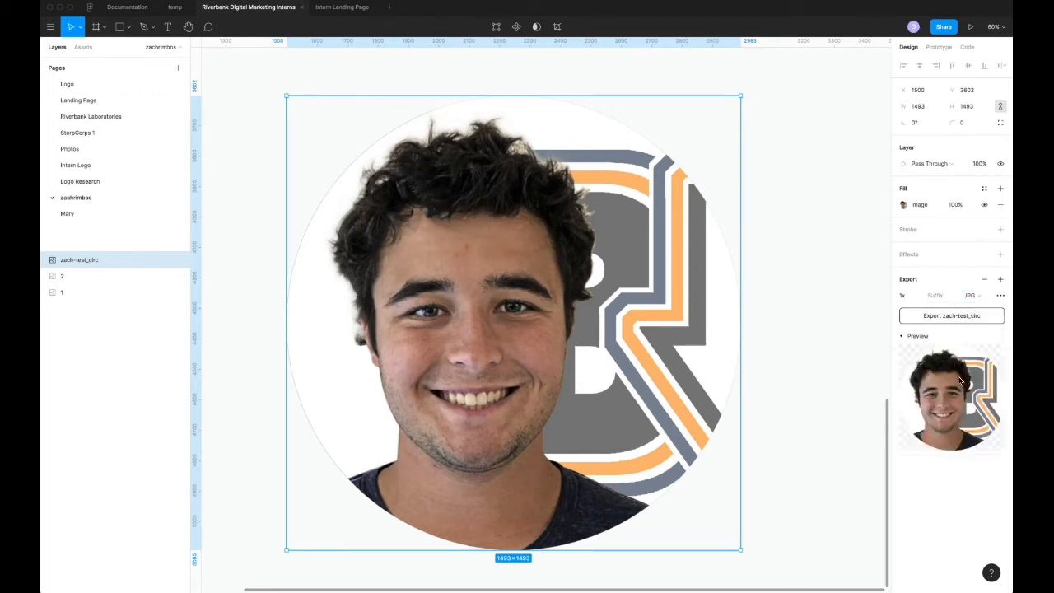
left_click(949, 317)
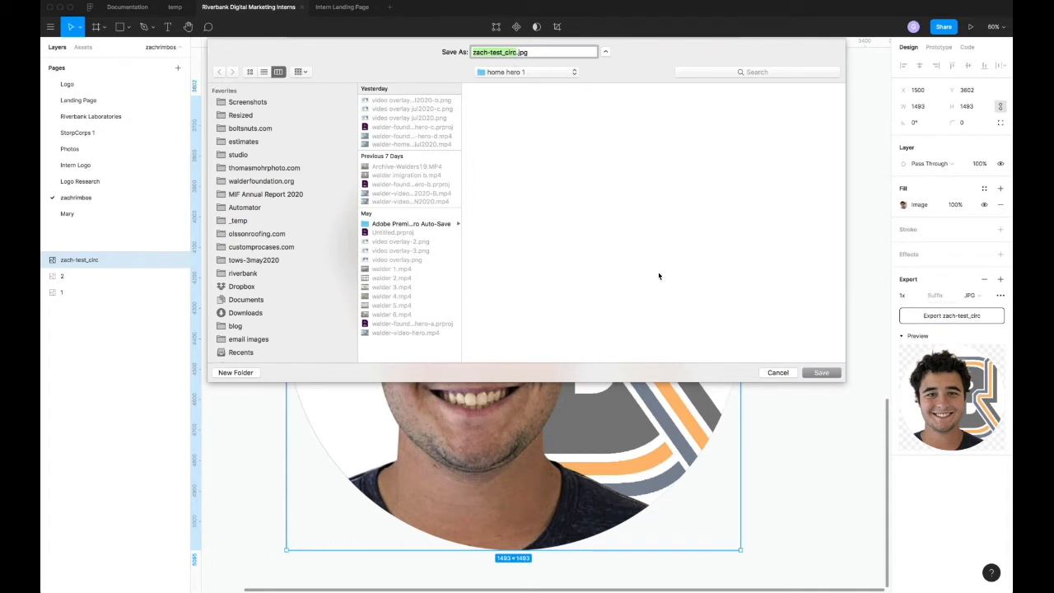
left_click(280, 273)
left_click(382, 100)
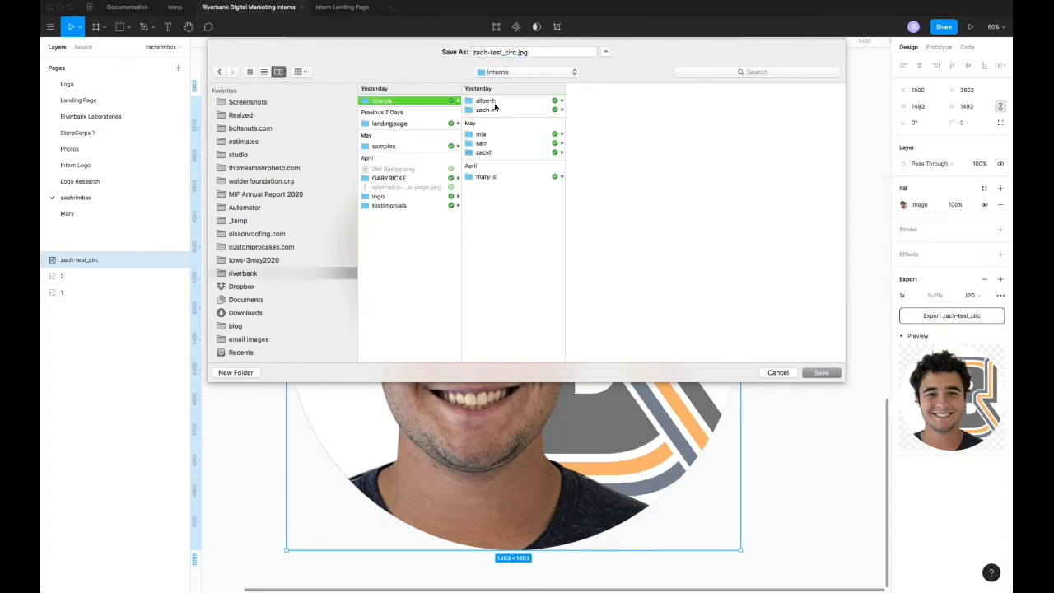
left_click(491, 110)
left_click(827, 375)
Select zach-test_circ.jpg in Finder and compress it with ImageOptim
key("super+Tab")
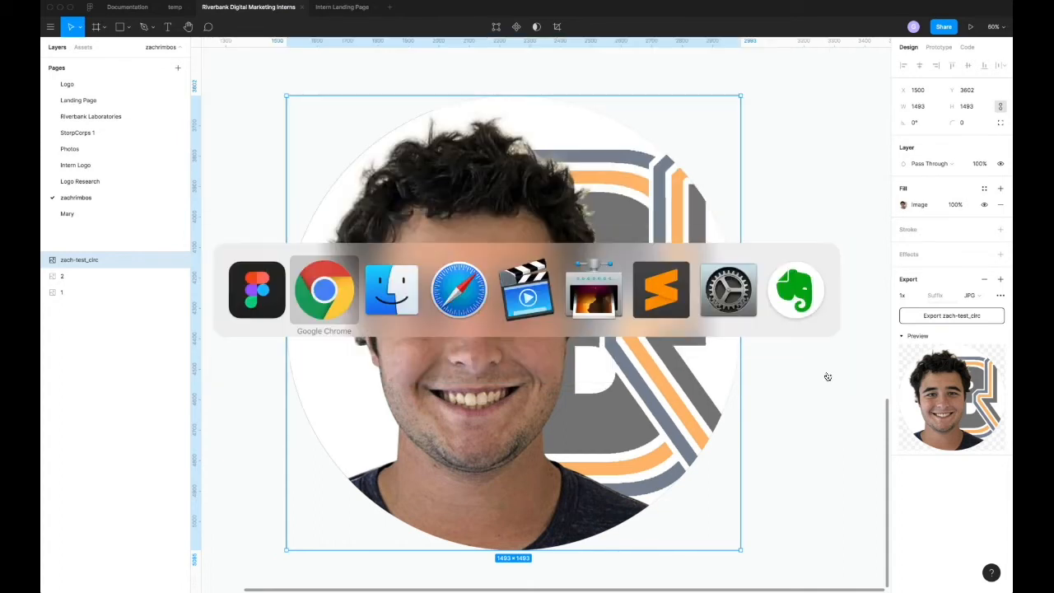
key("super+Tab")
key("Down")
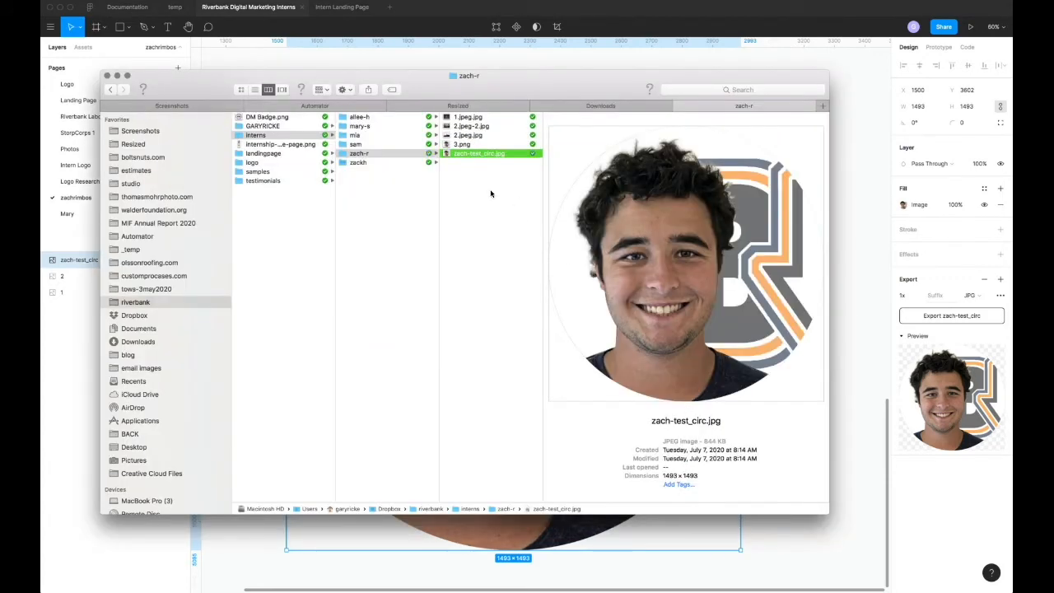
key("super+Tab")
key("super+Tab")
key("super+Tab")
key("super+Tab")
key("super+Tab")
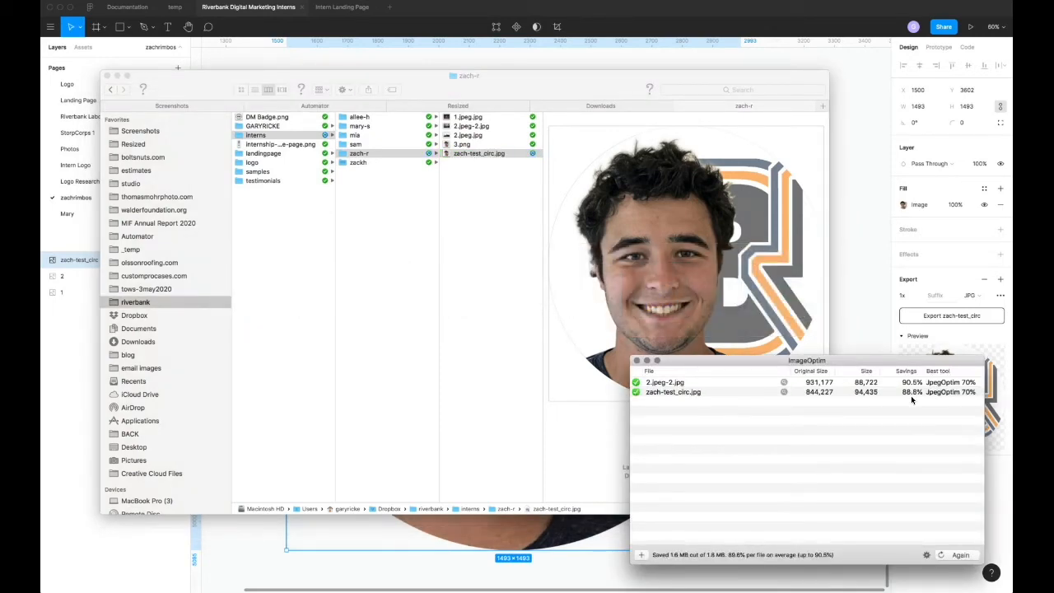
Upload zach-test_circ.jpg from Finder as the first testimonial's image in Safari and save the image settings
key("super+Tab")
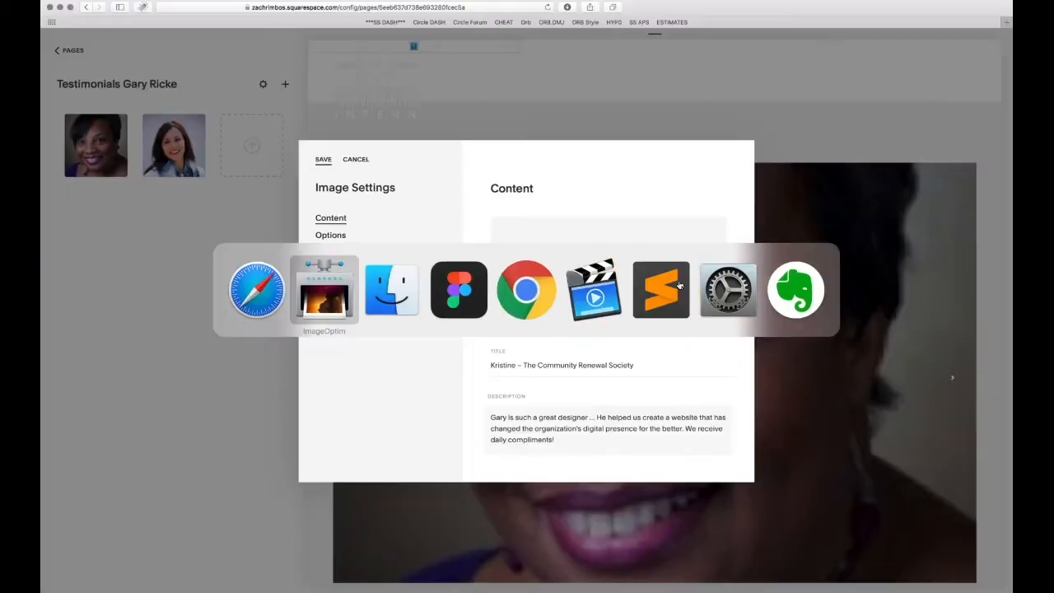
key("super+Tab")
left_click_drag(494, 154, 633, 256)
key("super+Tab")
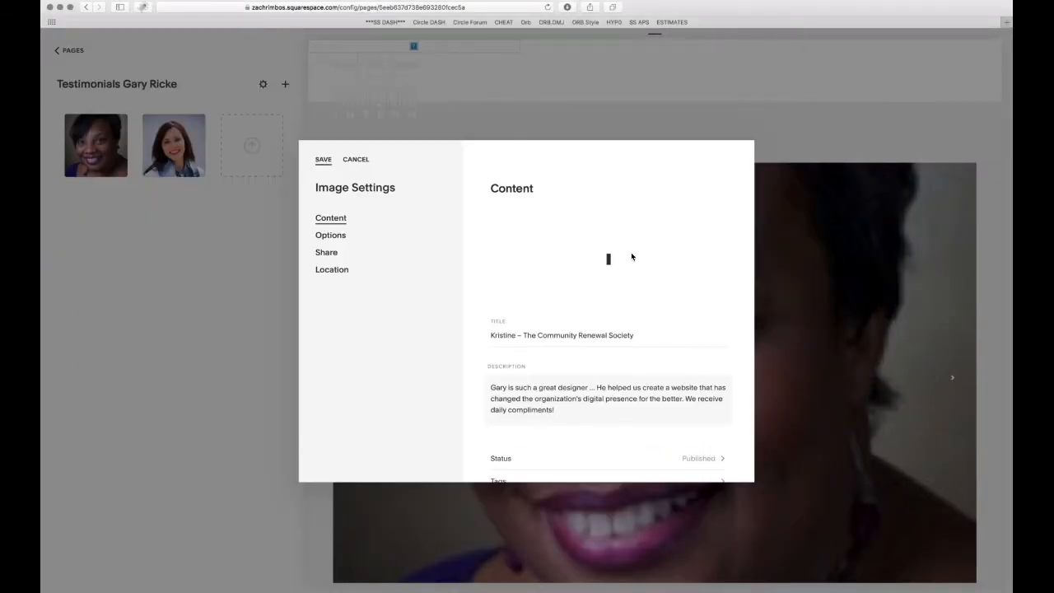
left_click(326, 161)
Switch to the live site in Chrome and reload it to check the testimonials carousel
key("super+Tab")
key("Tab")
key("Tab")
key("Tab")
key("super+r")
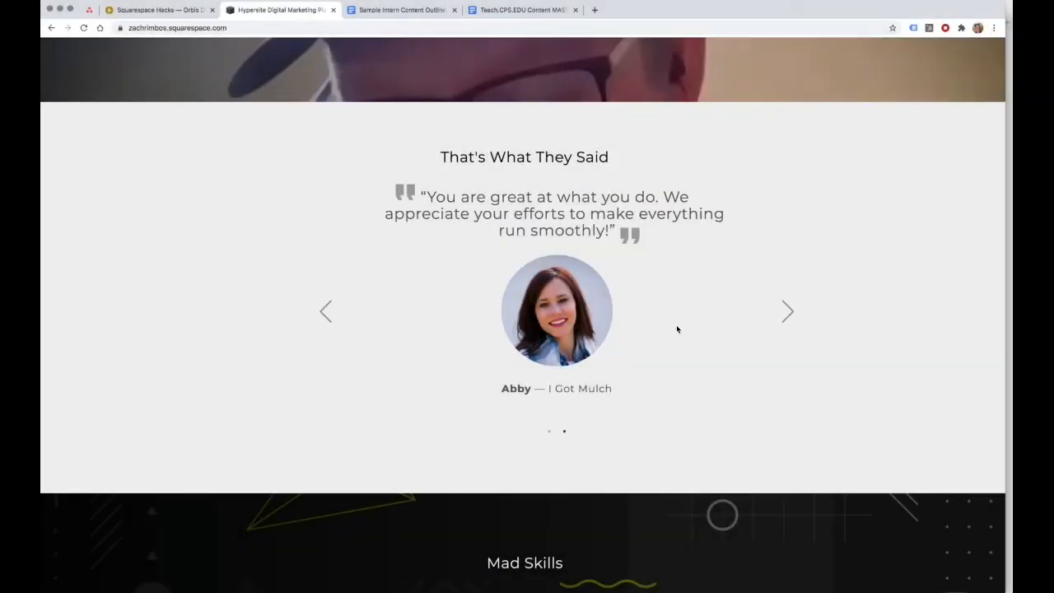
Examine the Mad Skills carousel on the live site by cycling between its Interviewing & Hosting and Javascript slides
scroll(677, 328, "down", 3)
scroll(677, 328, "down", 2)
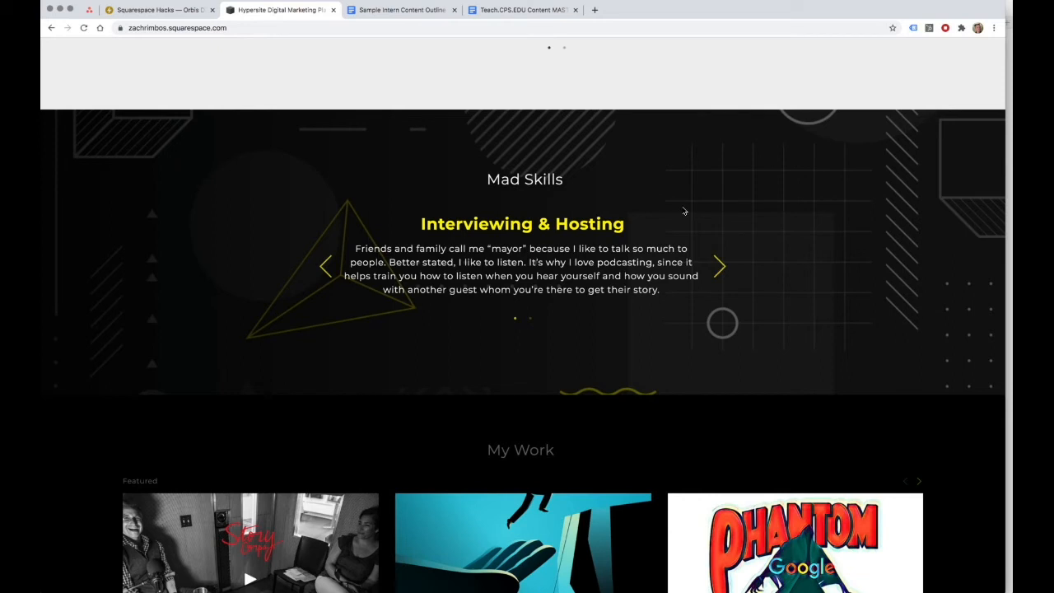
left_click(717, 274)
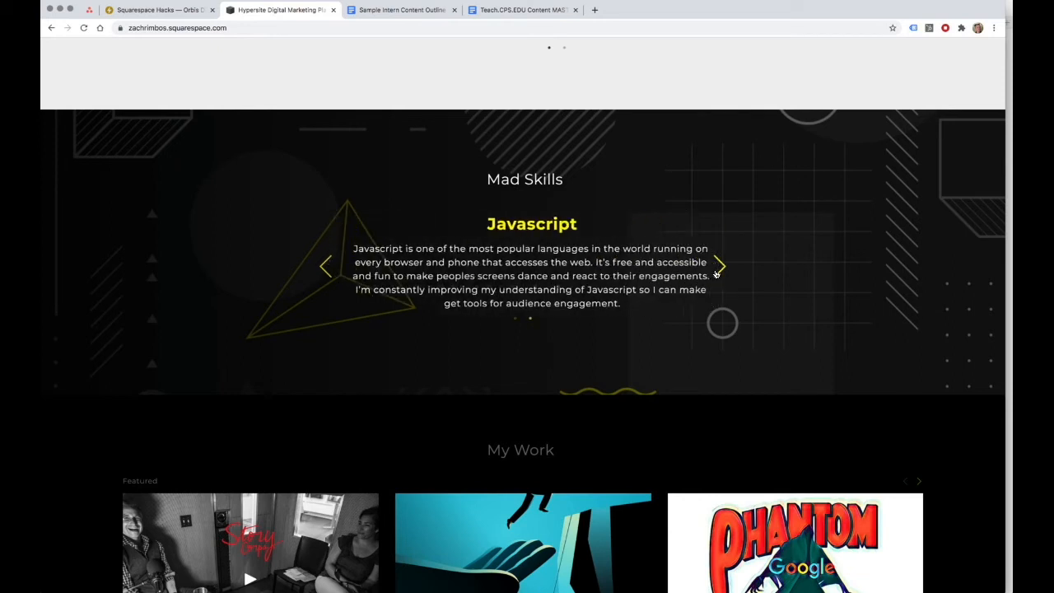
left_click(717, 274)
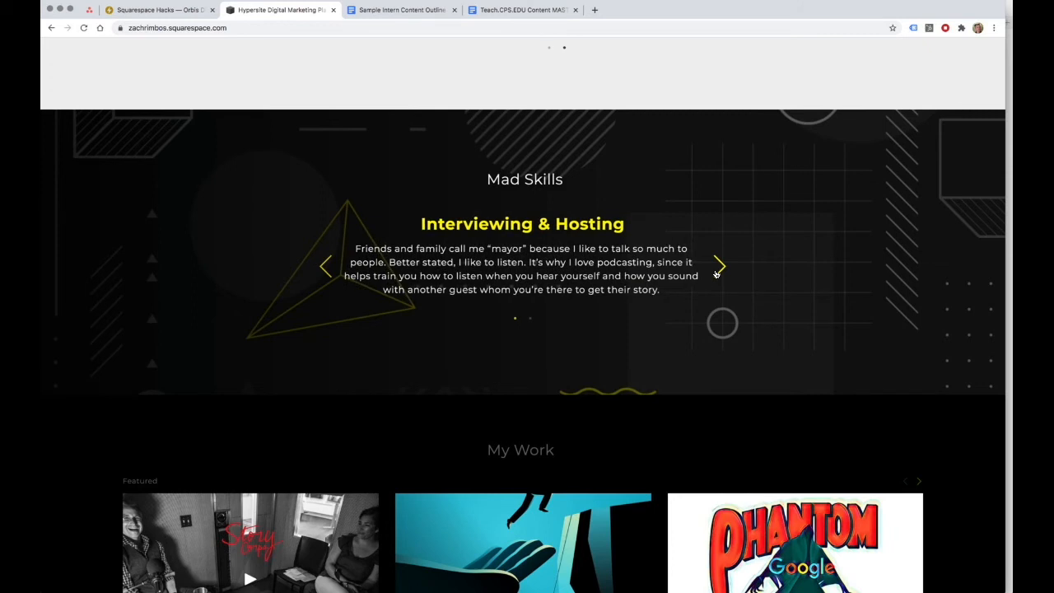
left_click(718, 274)
left_click(720, 268)
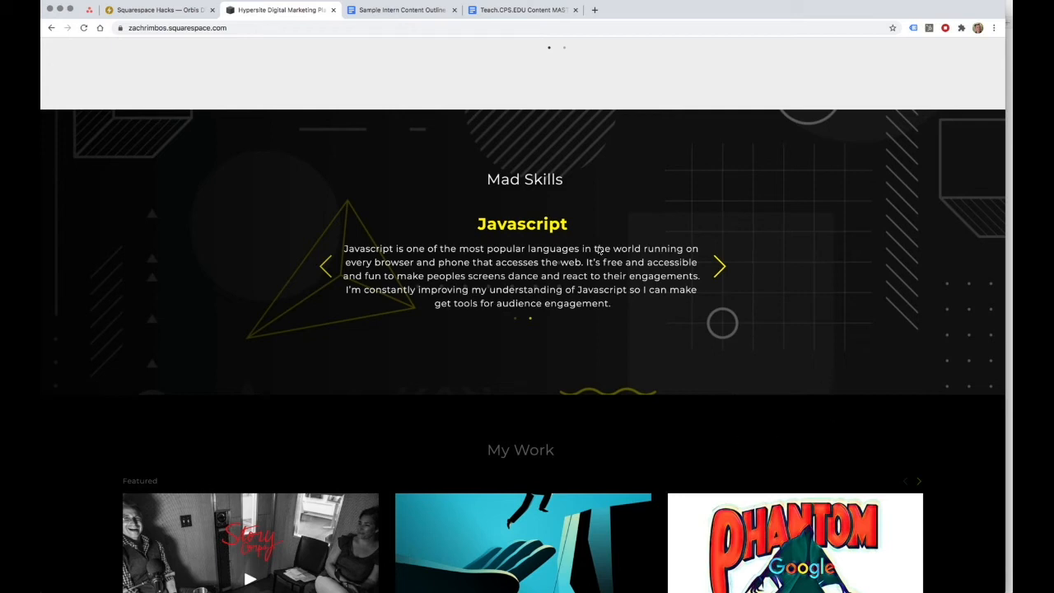
left_click(515, 319)
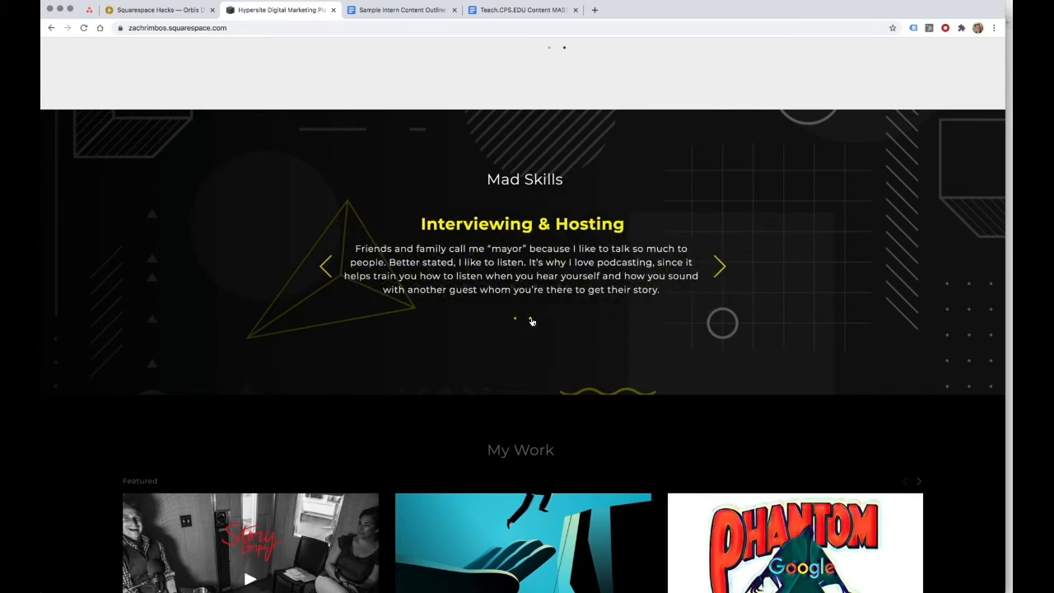
Switch from the live Mad Skills carousel to the Safari editor and inspect its summary block's content source without applying changes
left_click(532, 319)
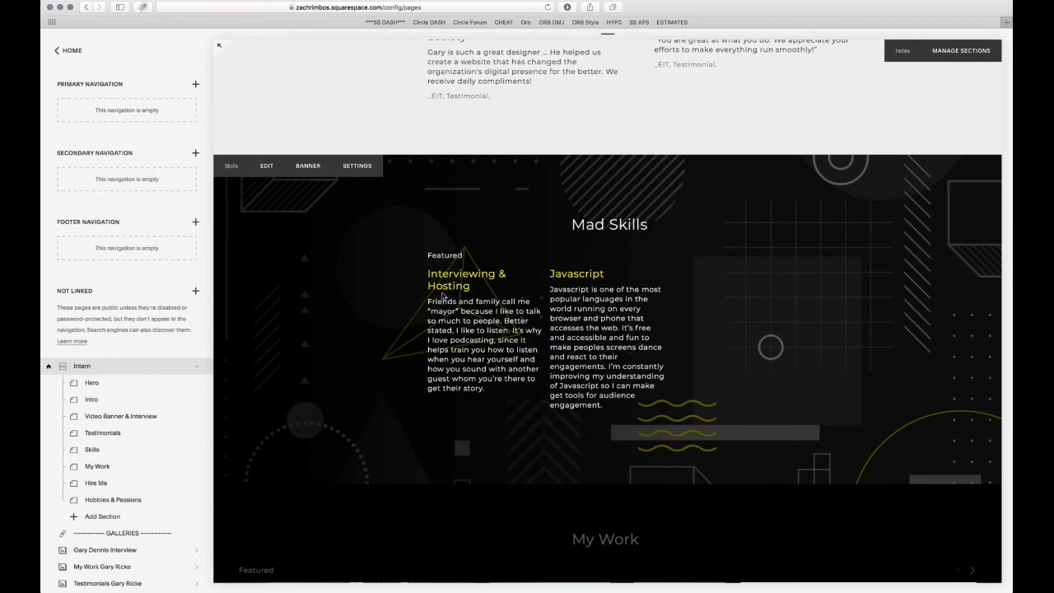
left_click(266, 166)
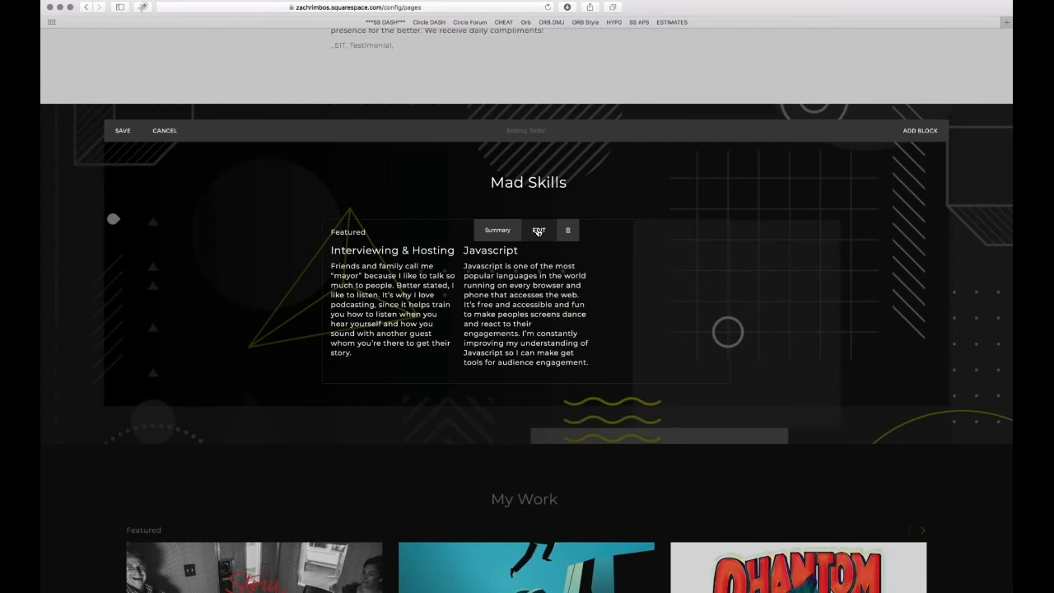
left_click(539, 231)
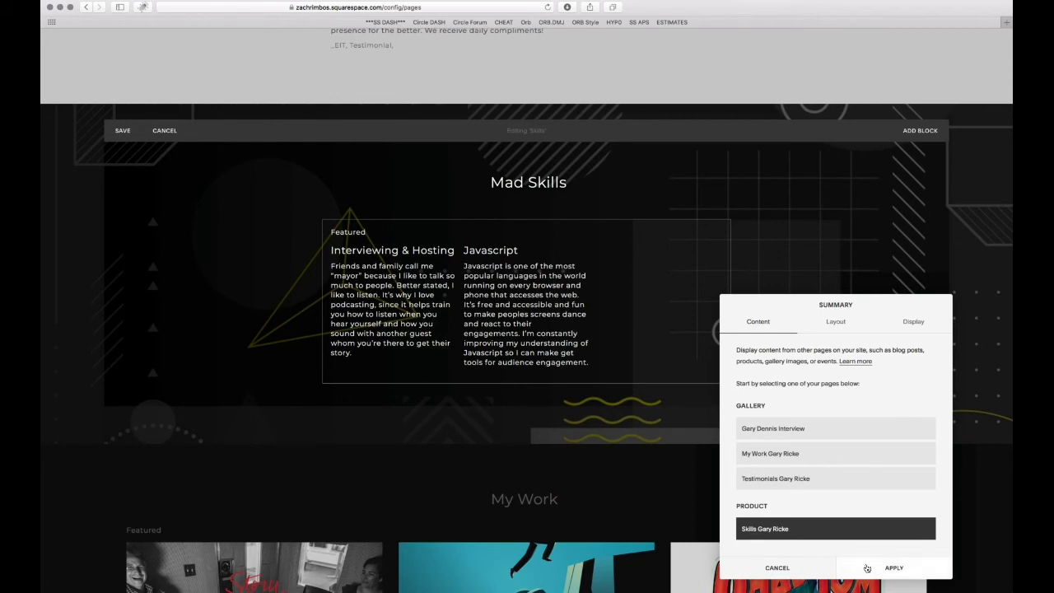
left_click(777, 568)
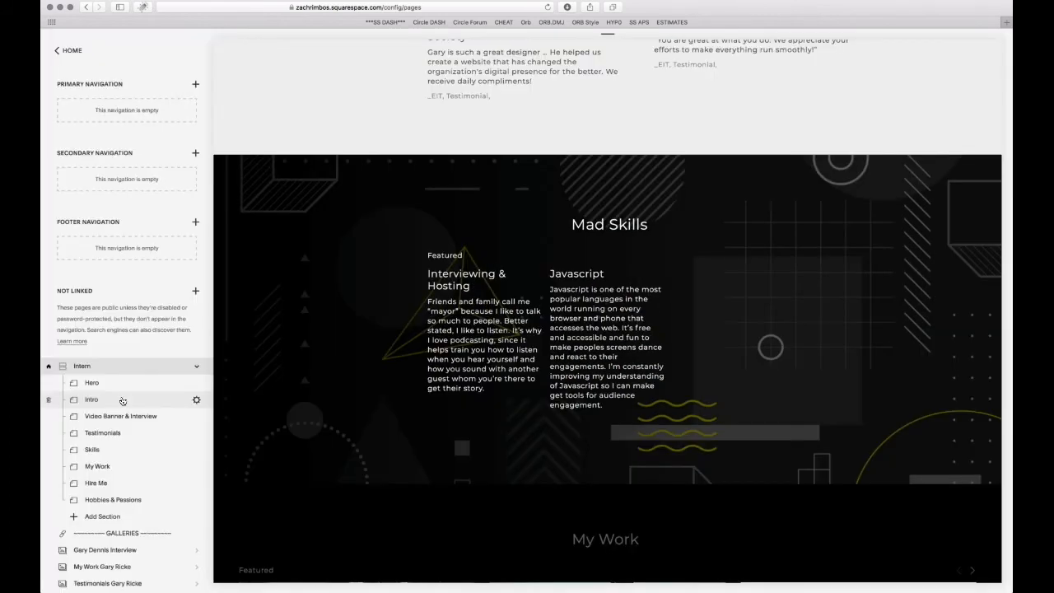
Open the Skills product page and examine the Interviewing & Hosting product's description, closing the product without saving
scroll(122, 401, "down", 5)
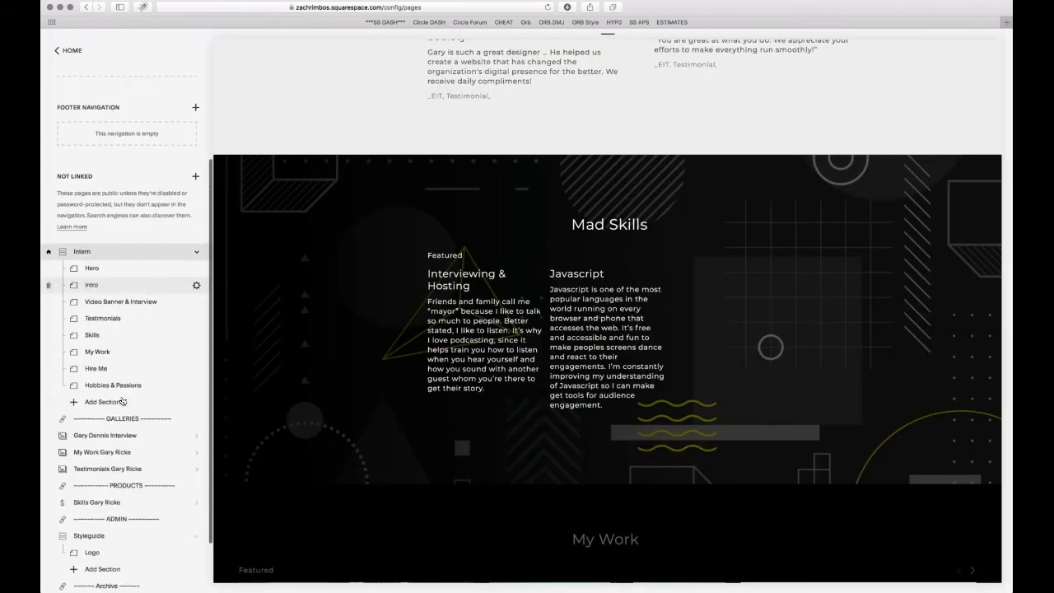
scroll(122, 401, "down", 1)
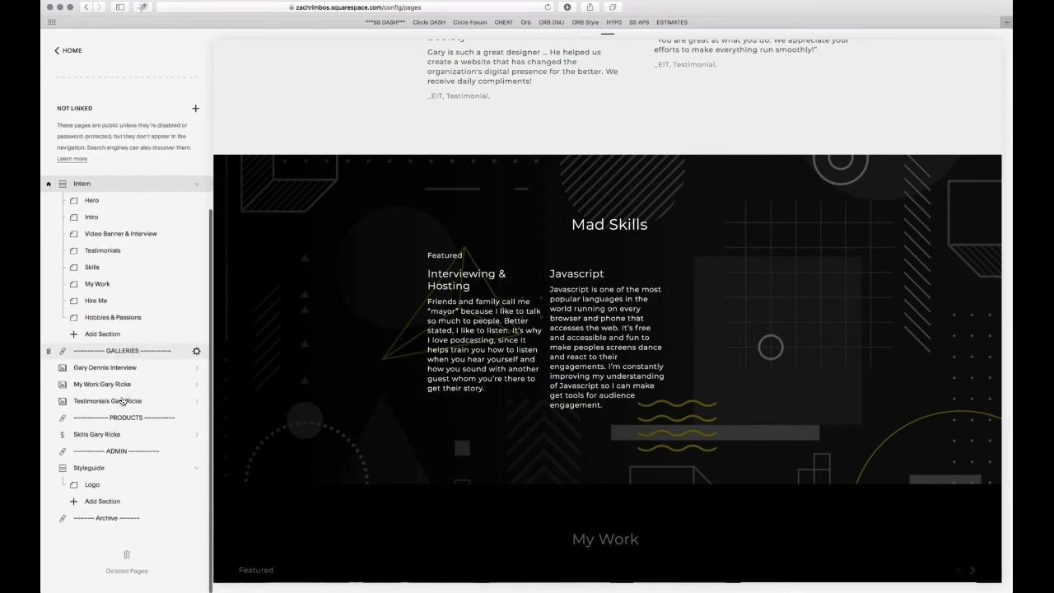
left_click(97, 435)
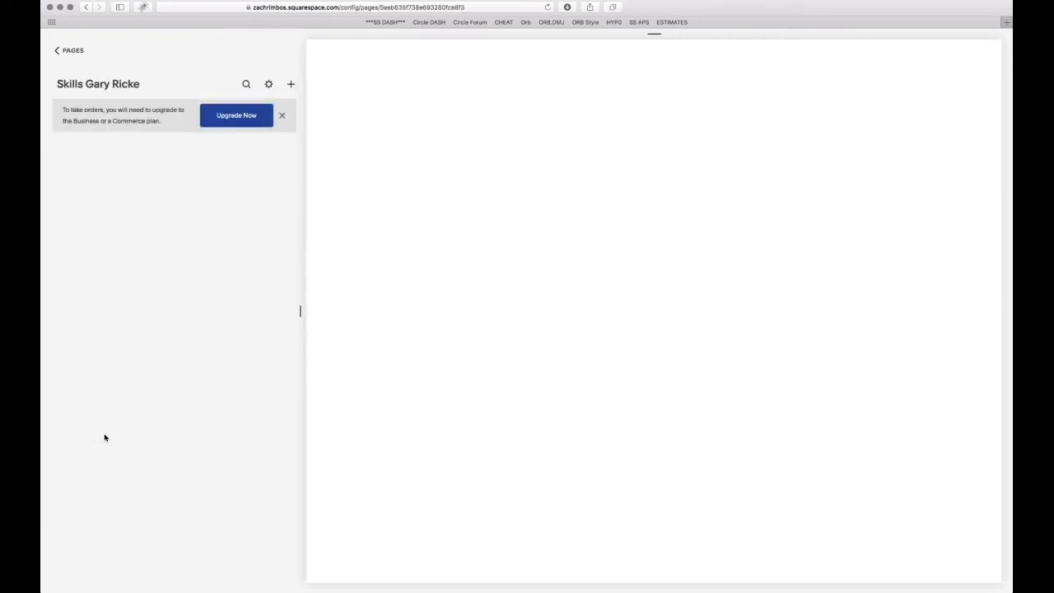
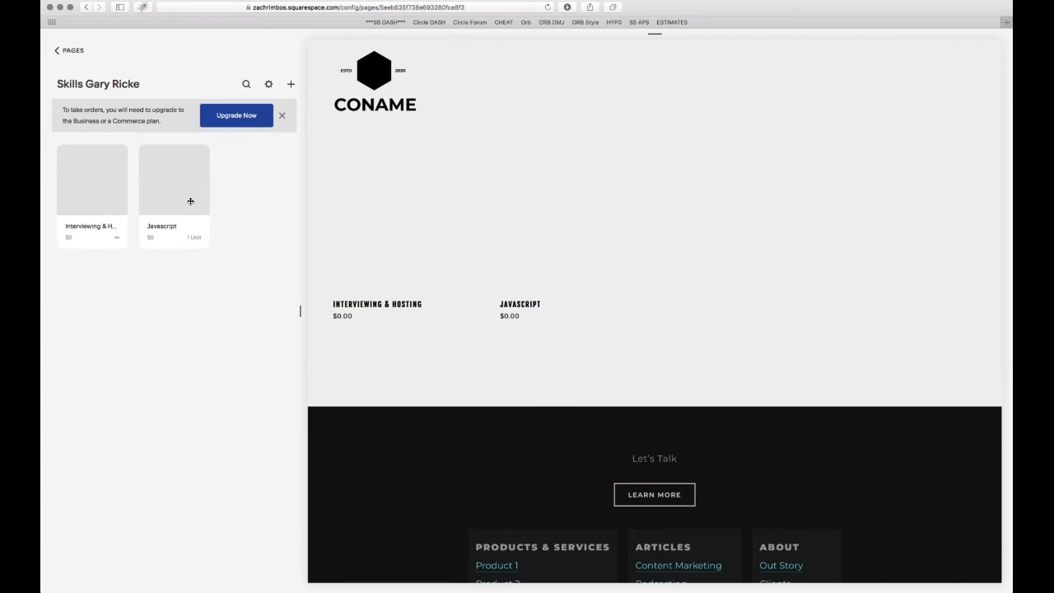
left_click(105, 185)
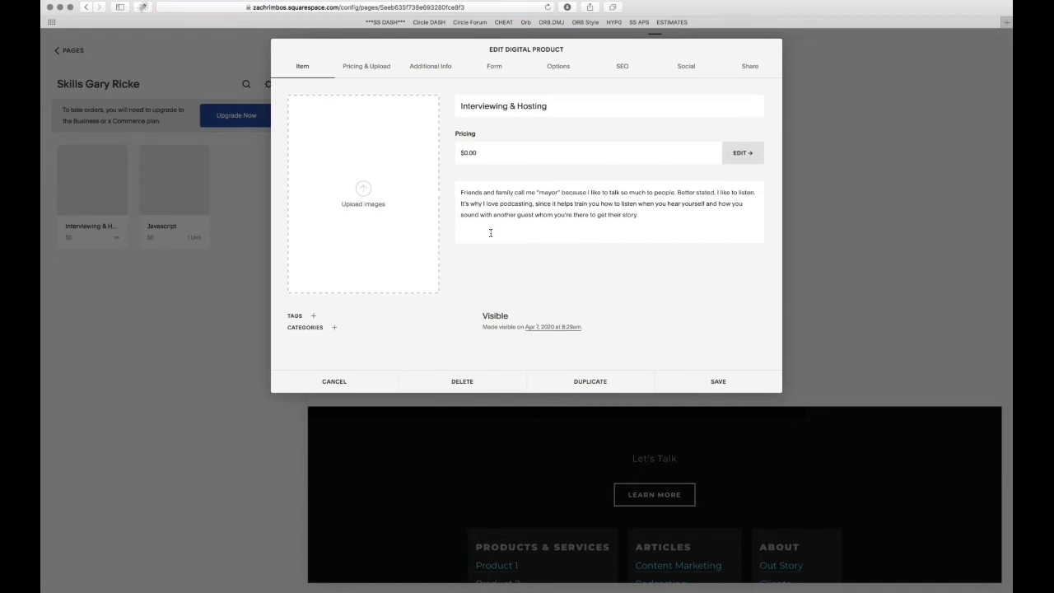
left_click(638, 218)
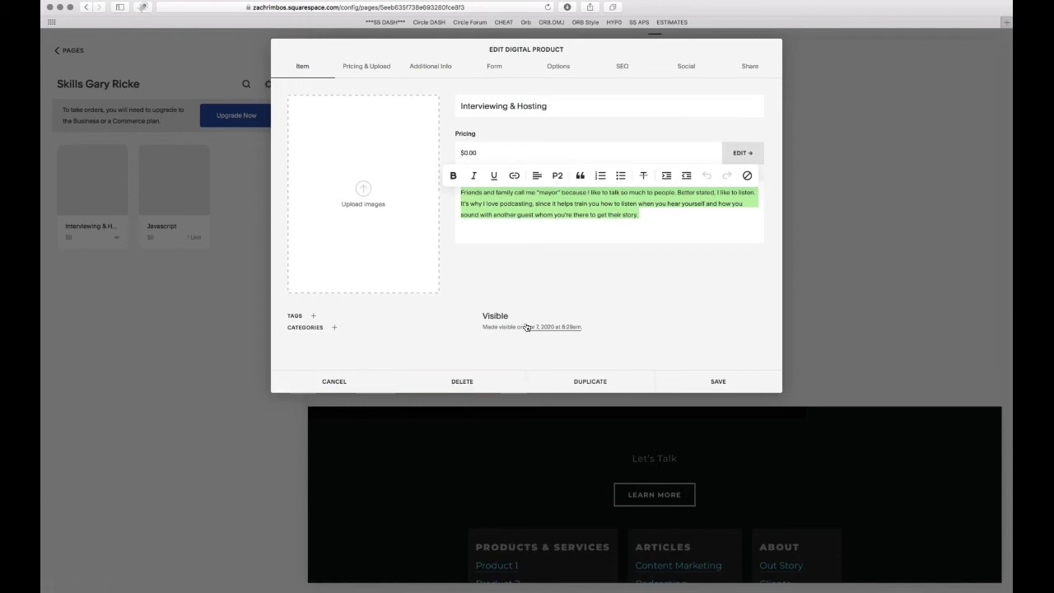
left_click(334, 381)
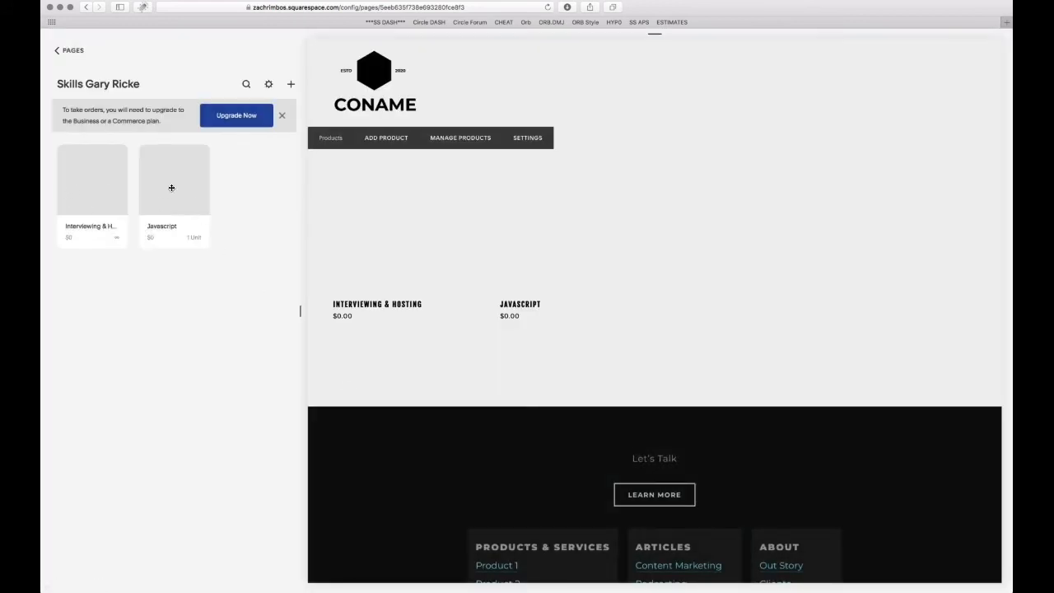
Review the Interviewing & Hosting product again and look at the product types offered for a new skill, without adding one
left_click(90, 180)
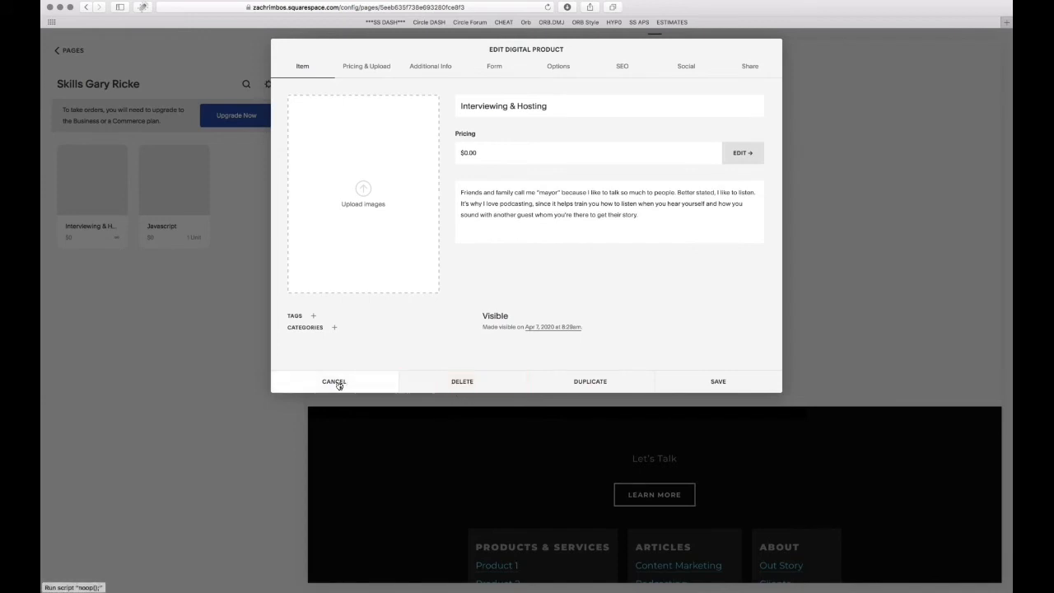
left_click(337, 383)
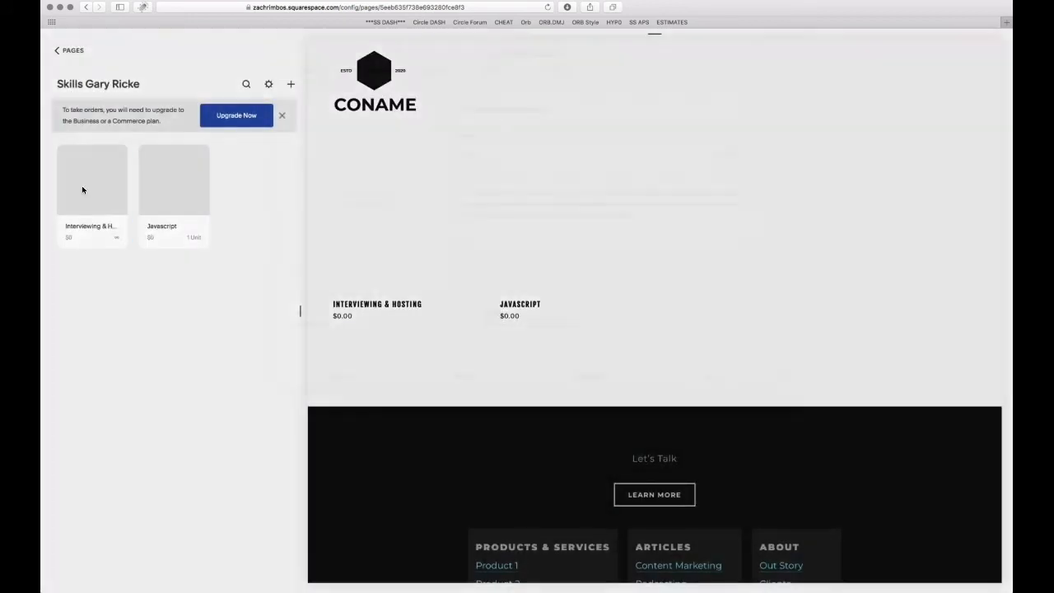
left_click(83, 190)
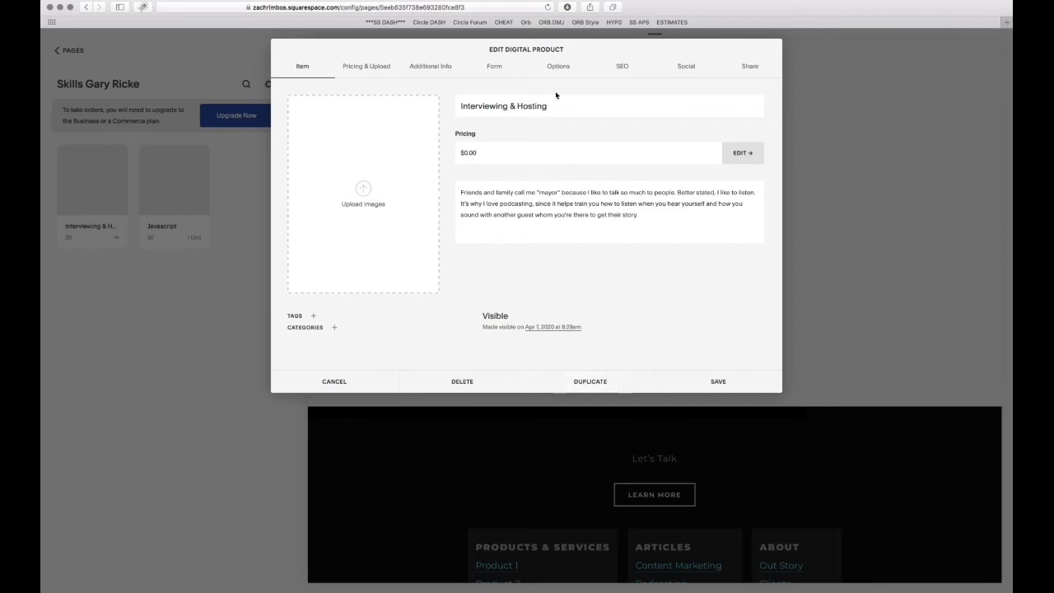
left_click(336, 381)
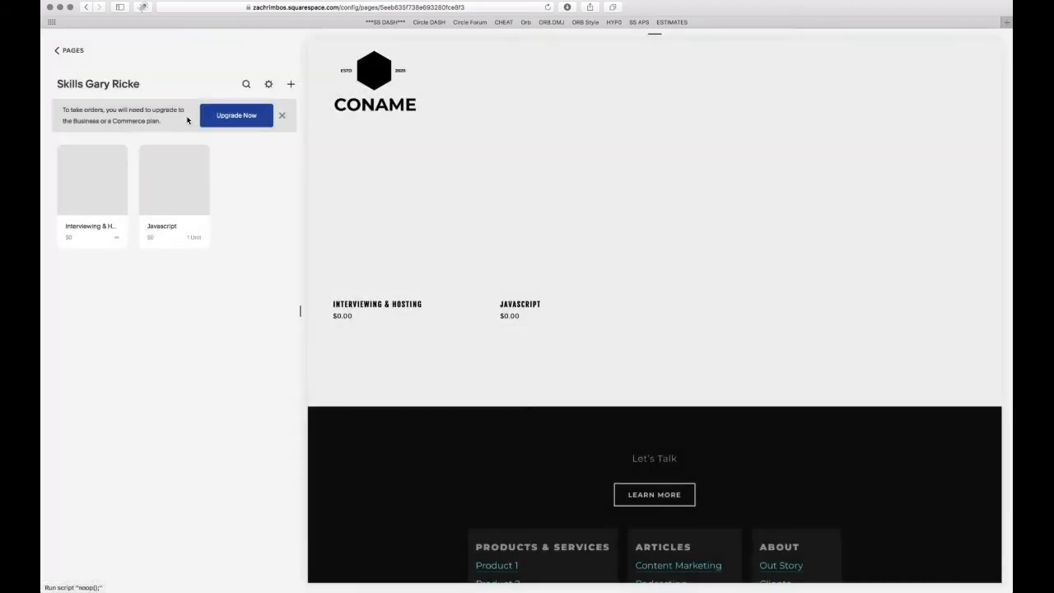
left_click(292, 87)
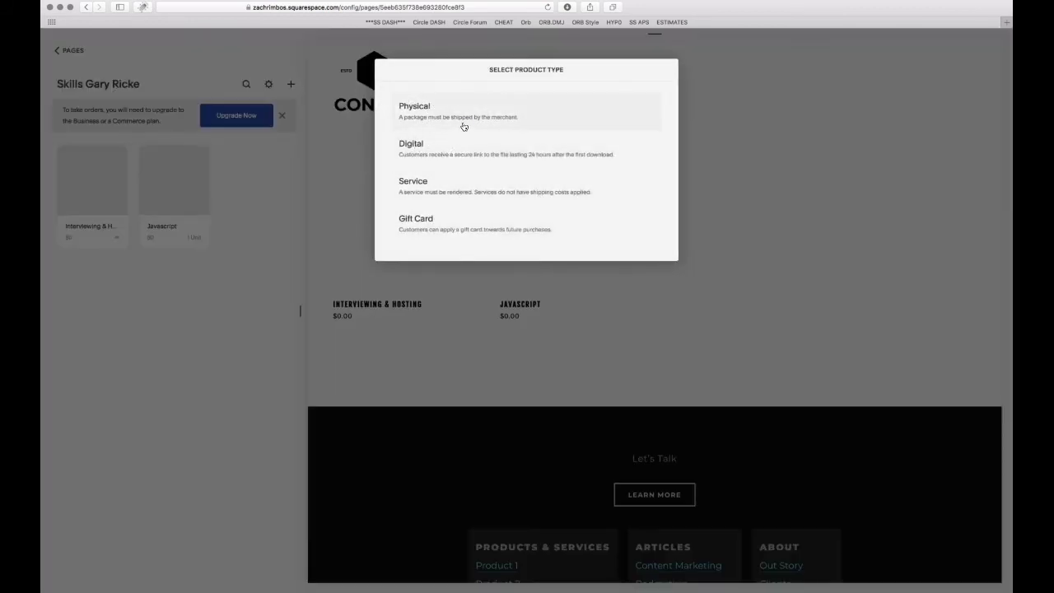
left_click(788, 193)
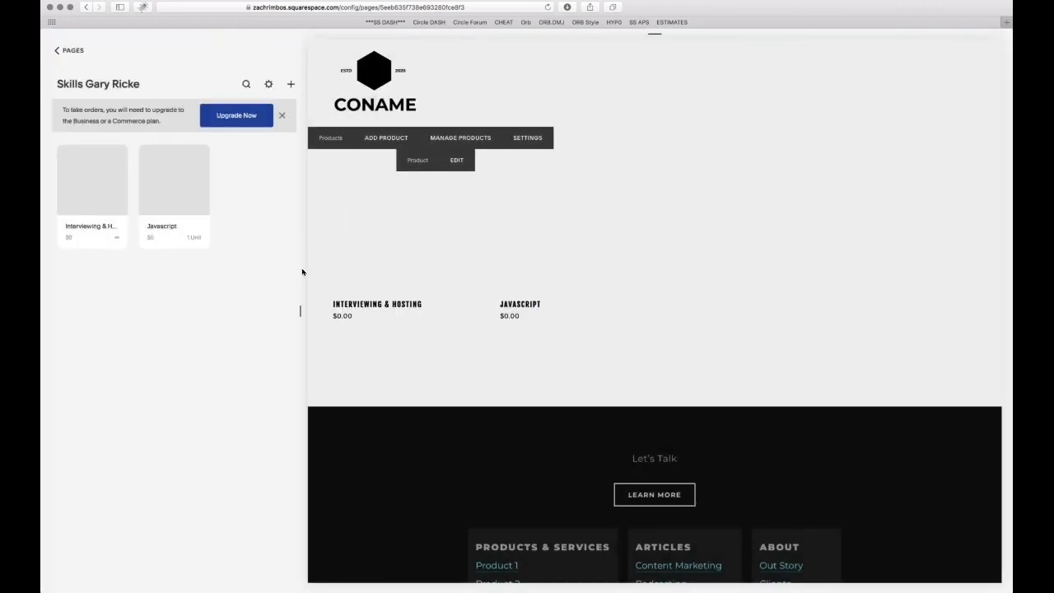
Return to the page list and open the Intern landing page at its testimonials section
left_click(70, 51)
scroll(141, 298, "down", 3)
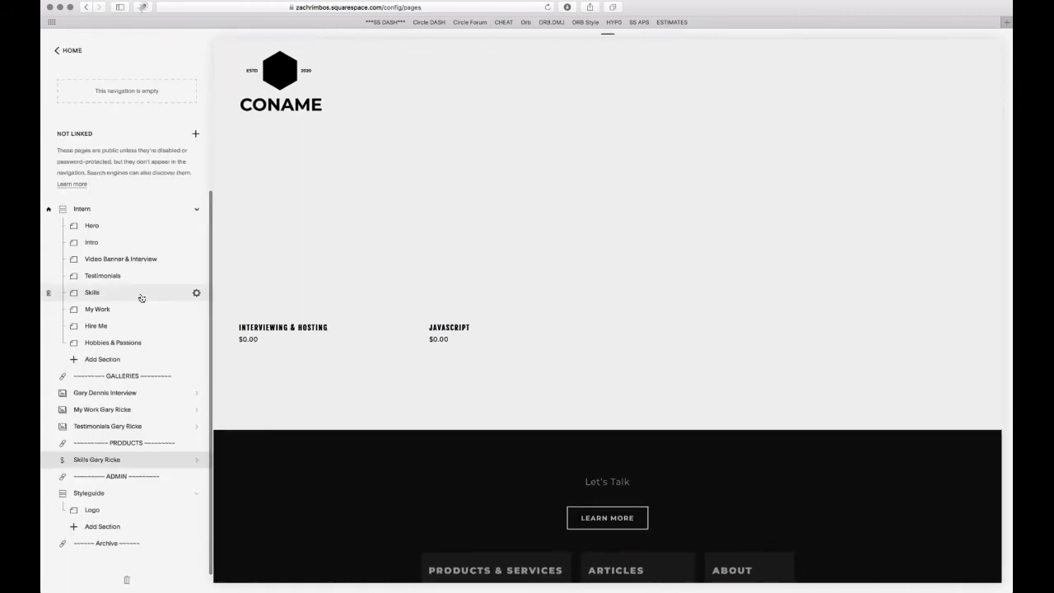
scroll(141, 296, "down", 1)
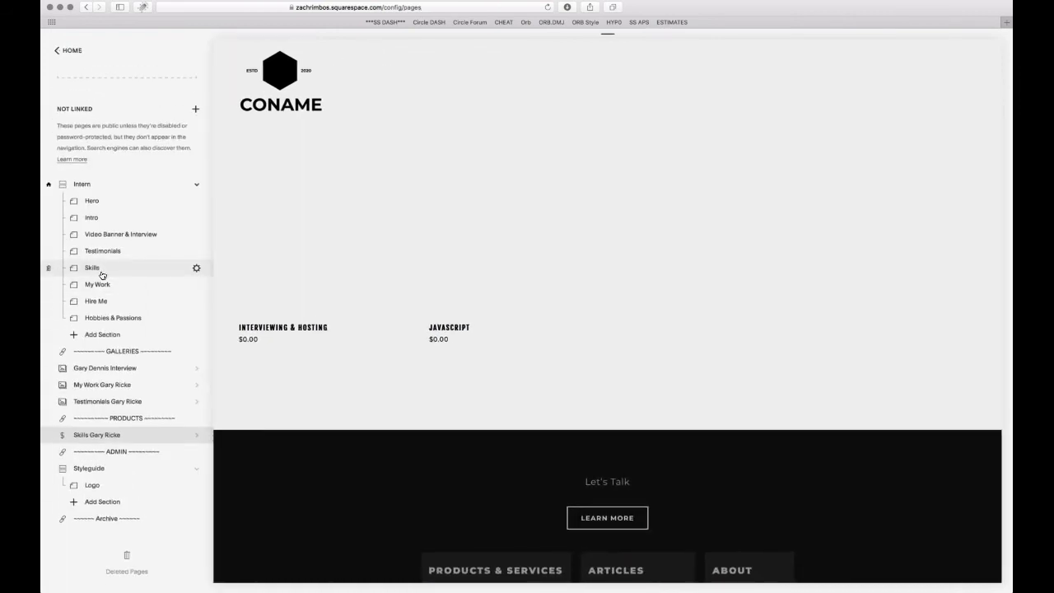
left_click(82, 184)
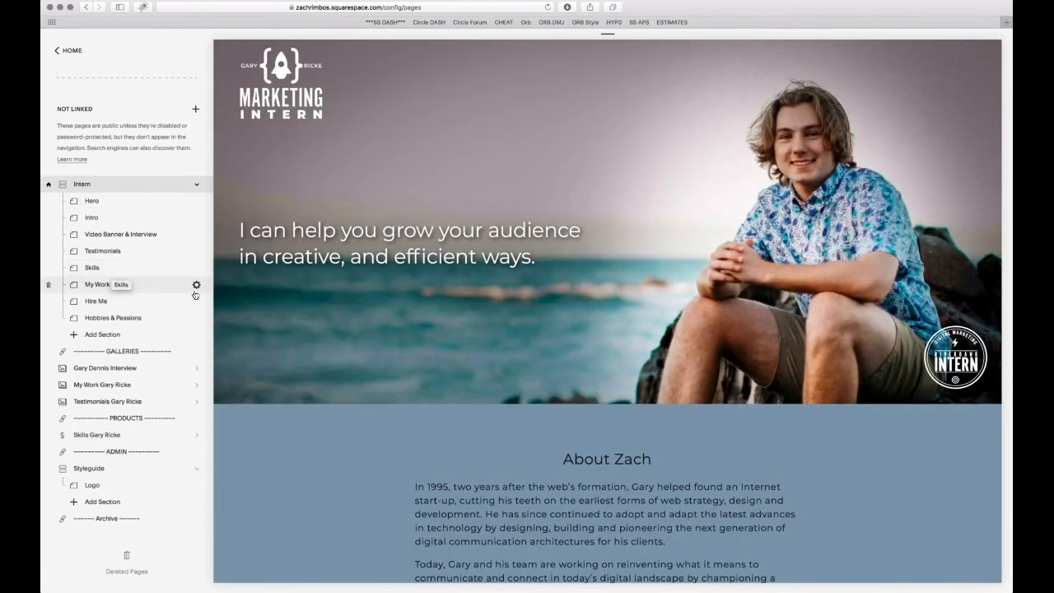
scroll(566, 433, "down", 2)
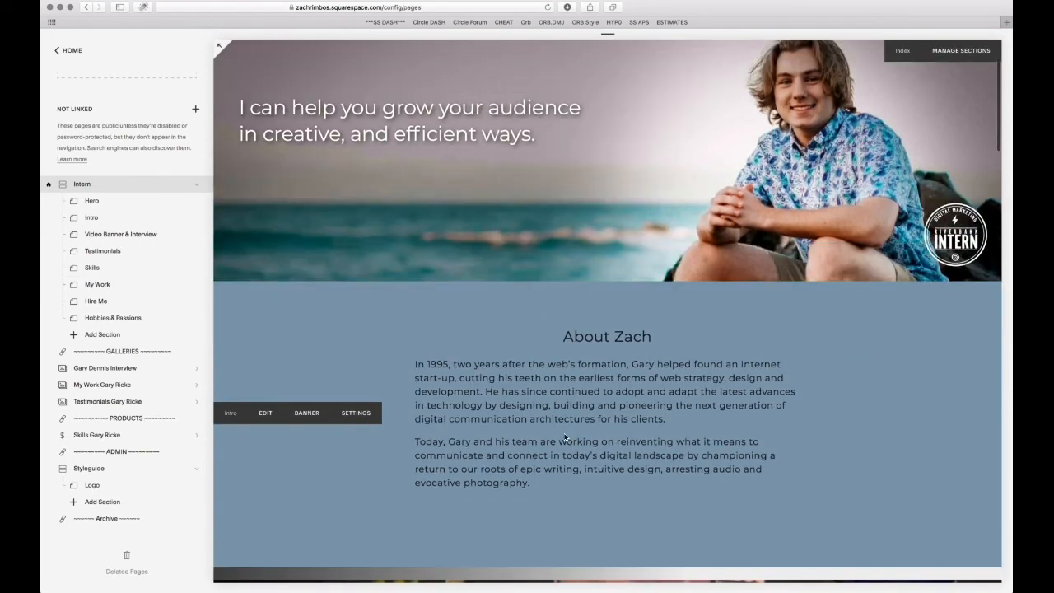
scroll(565, 436, "down", 10)
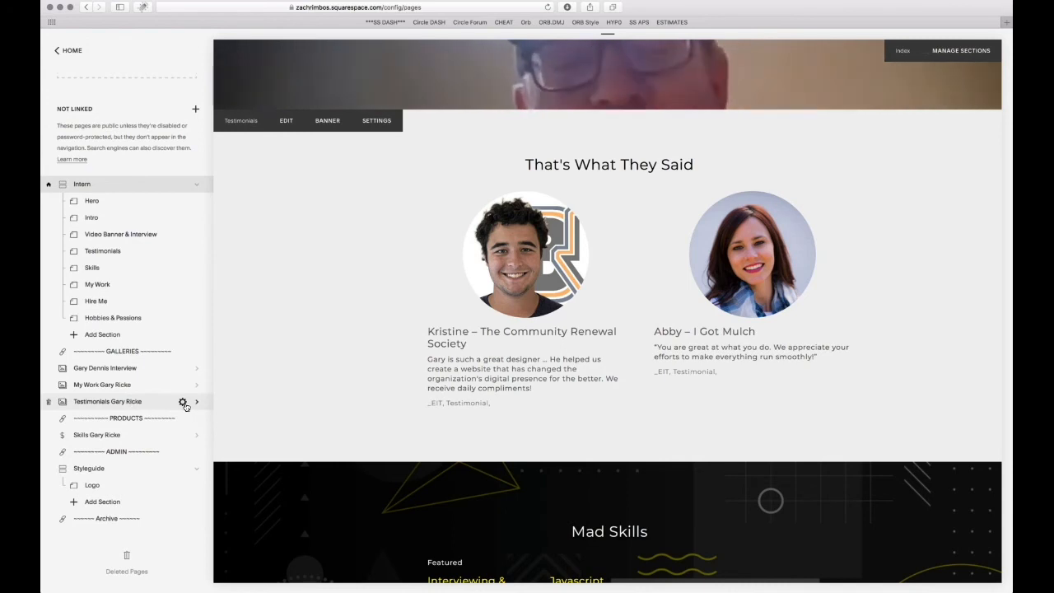
Examine the "-slick" ending of the URL slugs in the Testimonials gallery settings and the Skills store settings
left_click(182, 402)
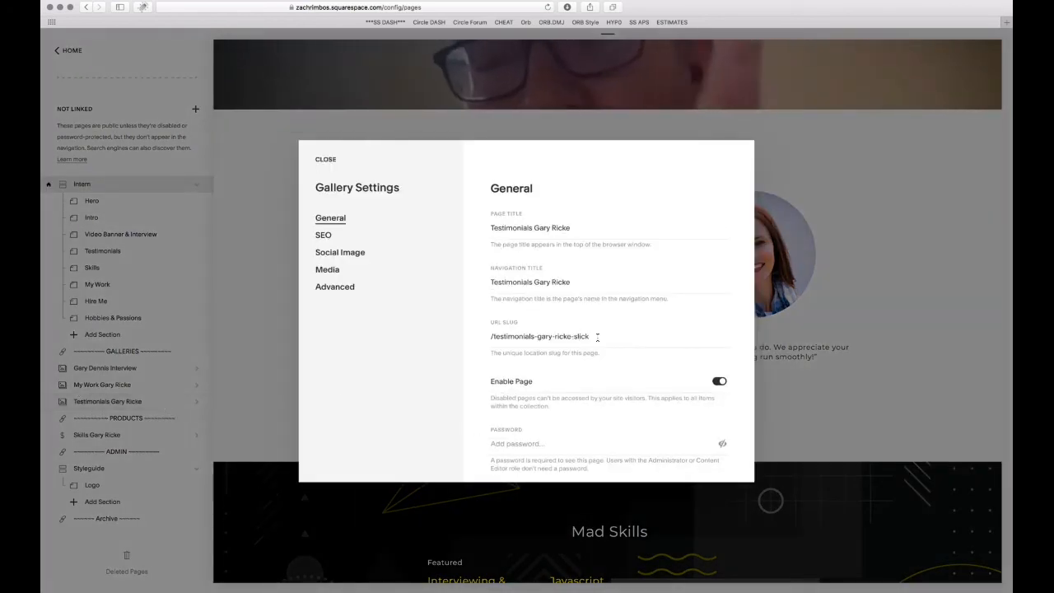
left_click_drag(597, 336, 572, 336)
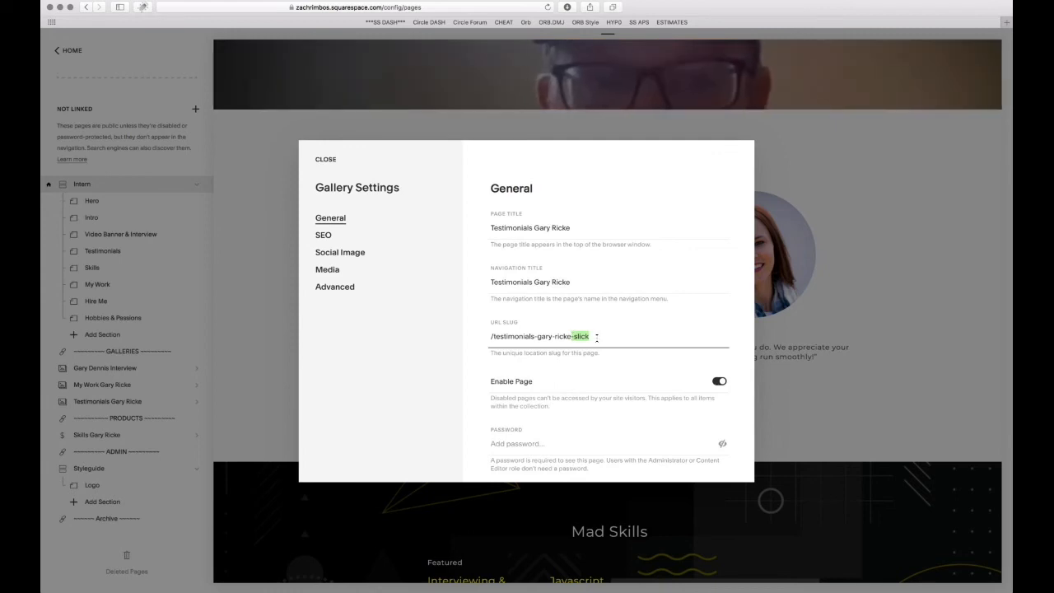
left_click(332, 162)
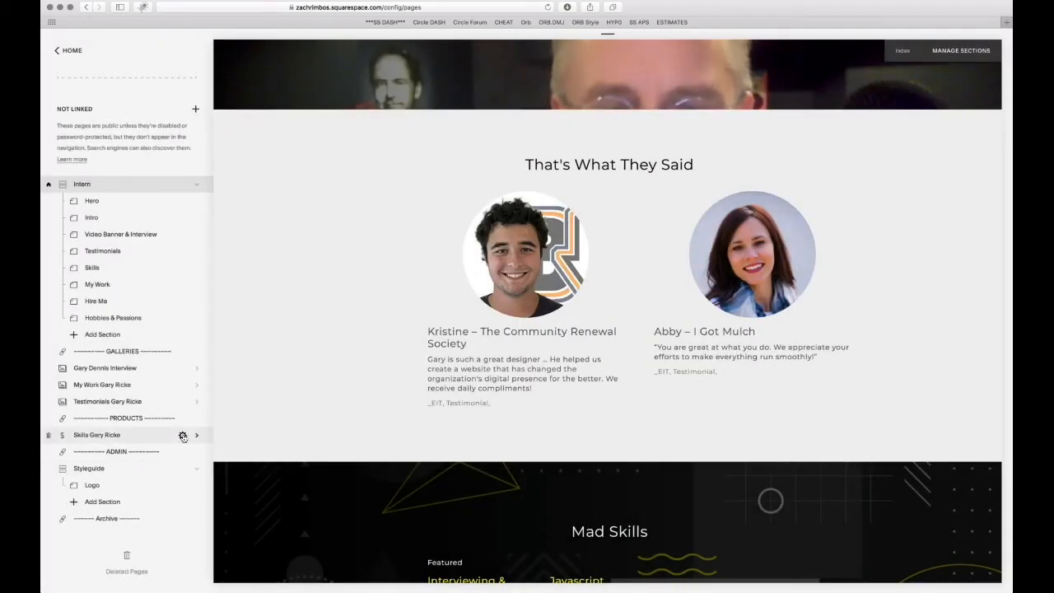
left_click(183, 436)
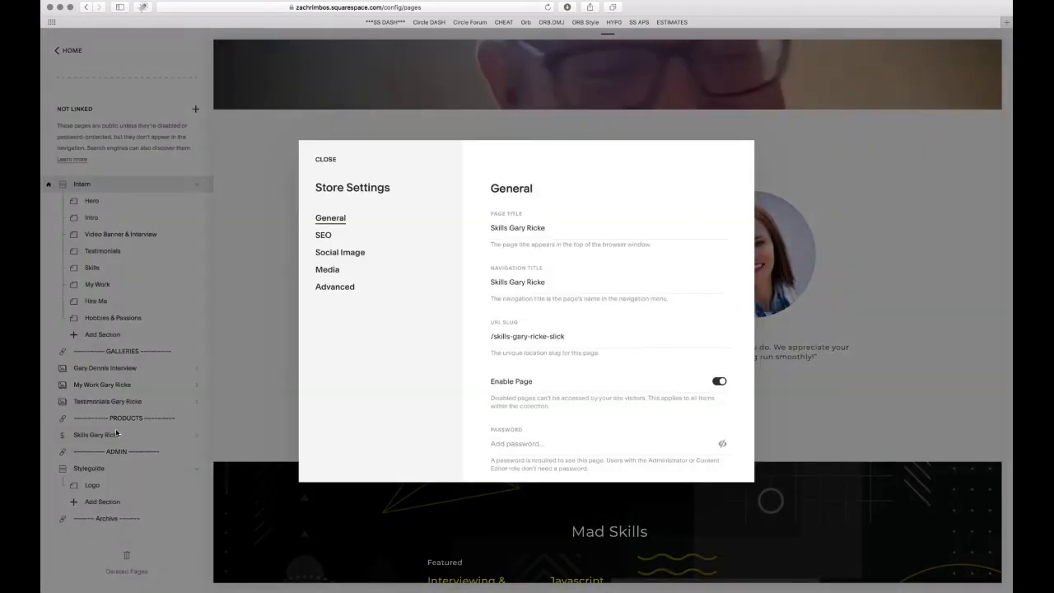
left_click_drag(547, 336, 595, 344)
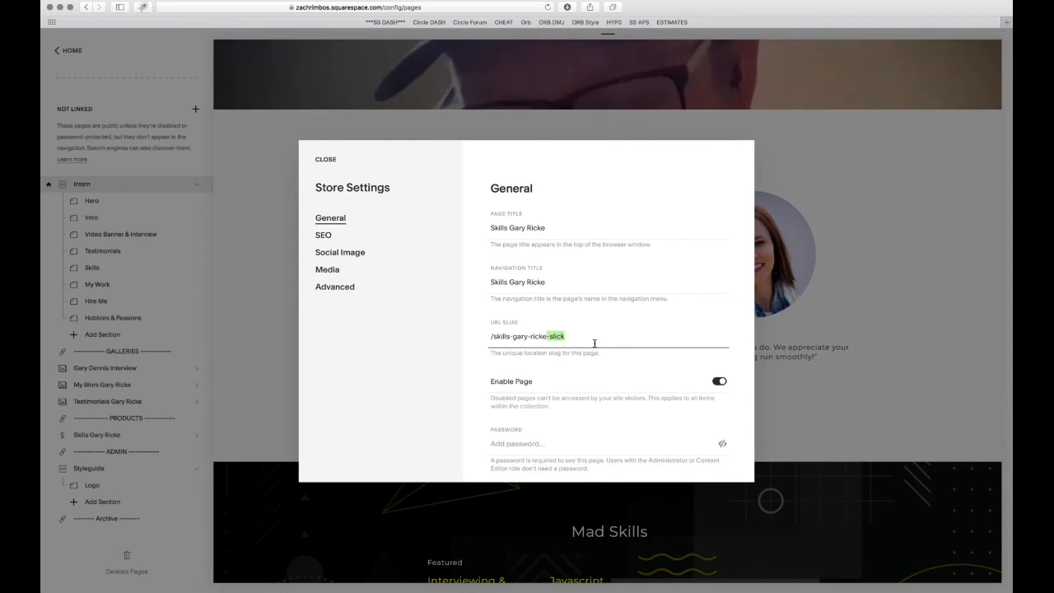
double_click(571, 335)
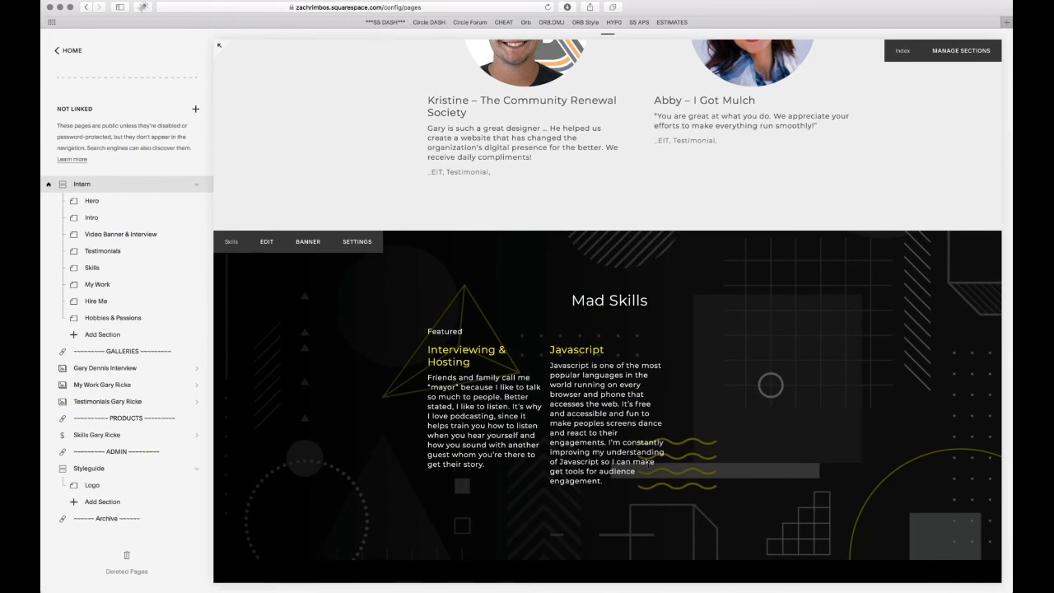
Review the content, layout and display settings of the Mad Skills summary block, and cancel editing of the block and section
left_click(274, 245)
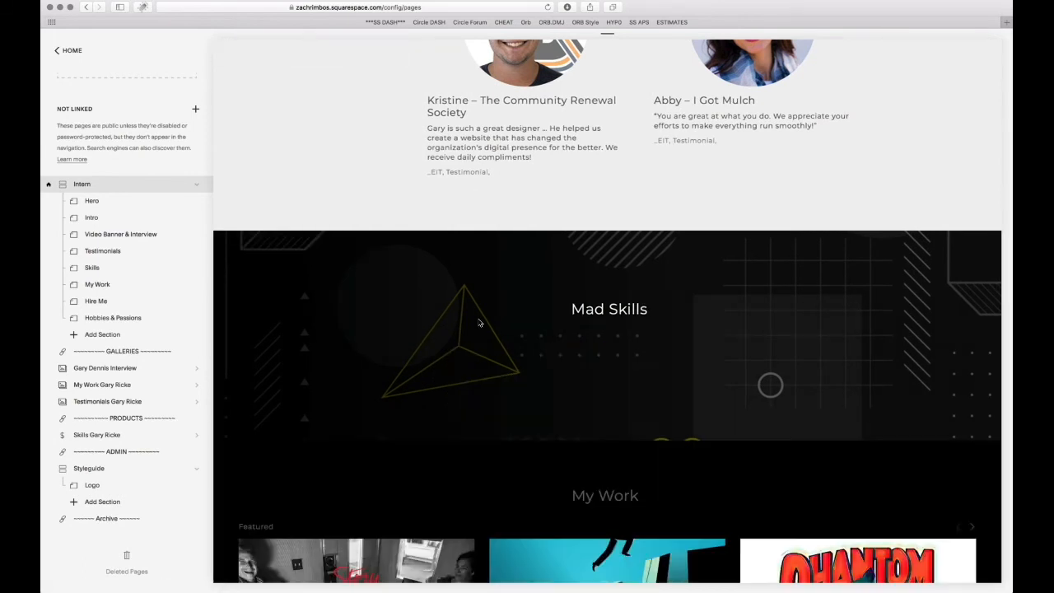
left_click(538, 307)
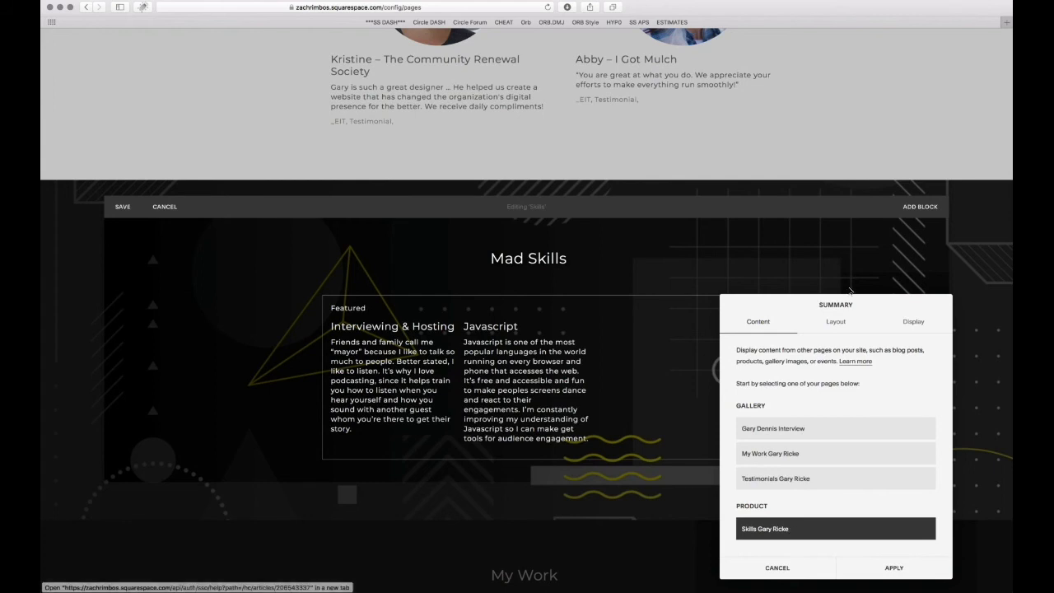
left_click(836, 322)
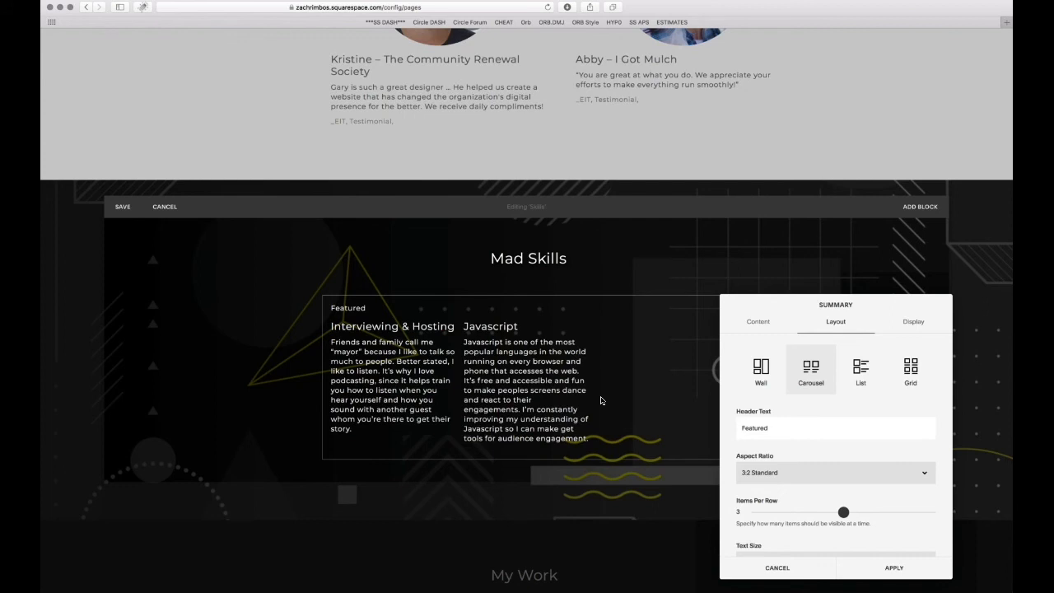
left_click(913, 322)
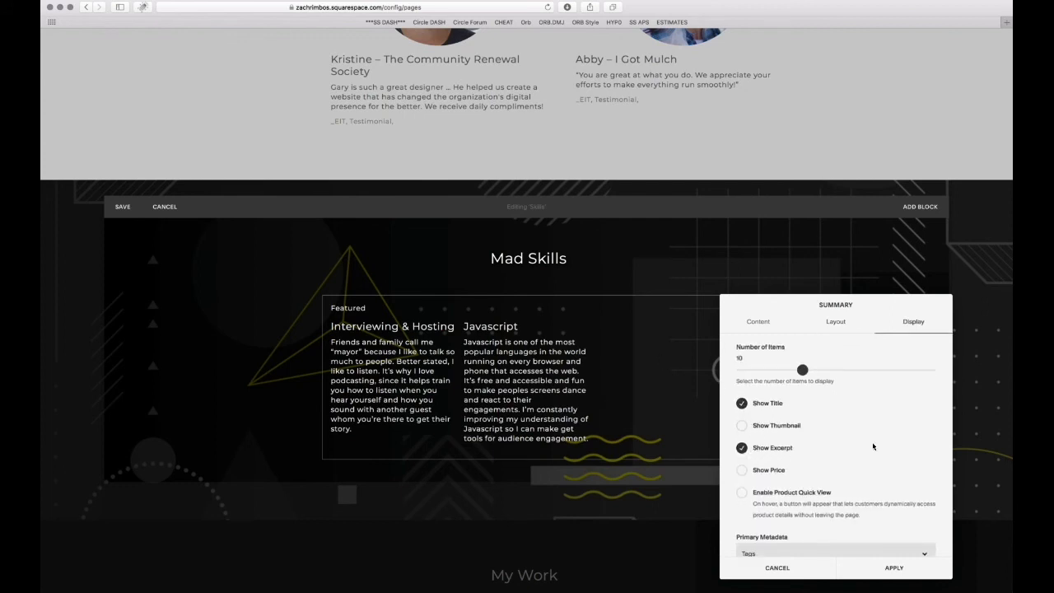
scroll(873, 442, "down", 5)
scroll(873, 442, "up", 3)
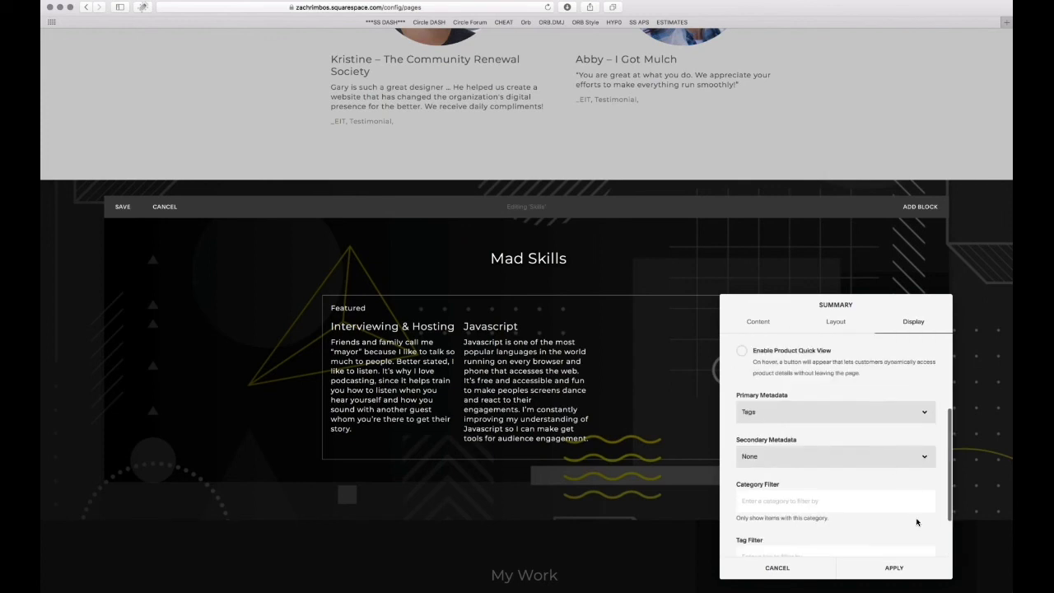
left_click(778, 568)
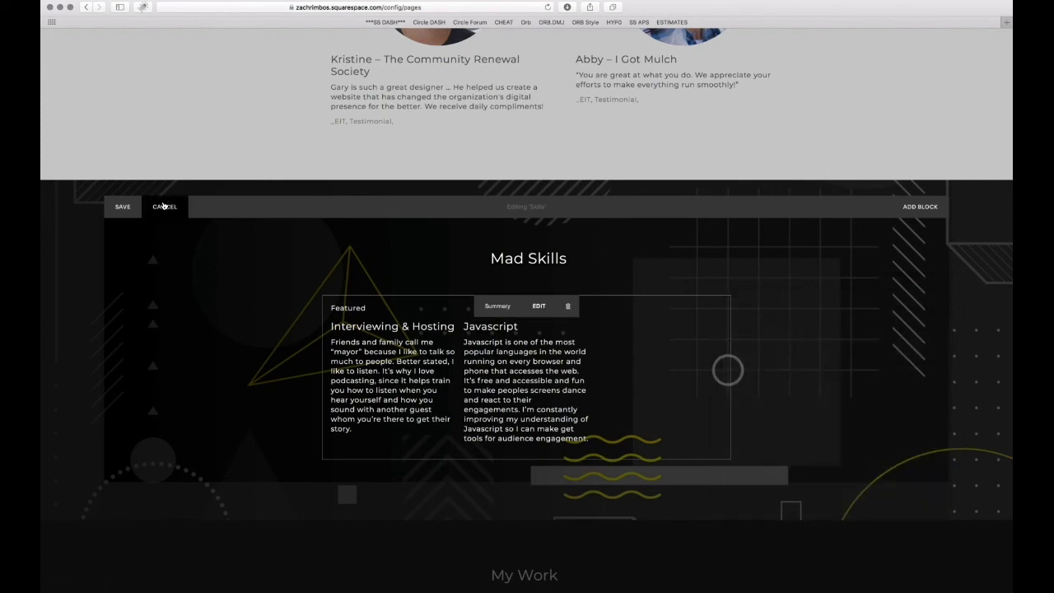
left_click(164, 206)
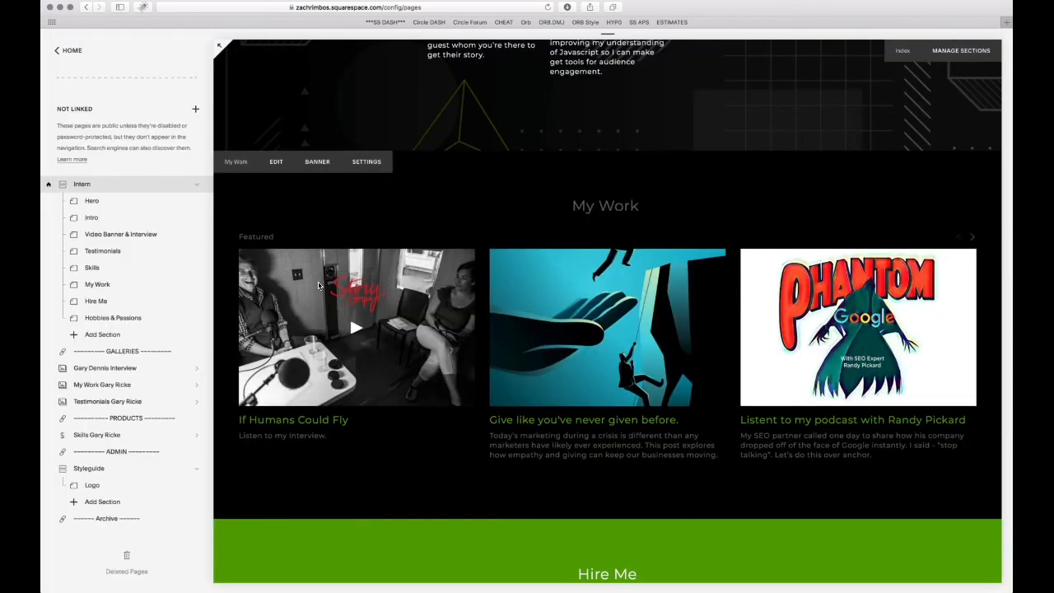
Switch to the live site in Chrome and page forward and back through the My Work carousel
key("super+Tab")
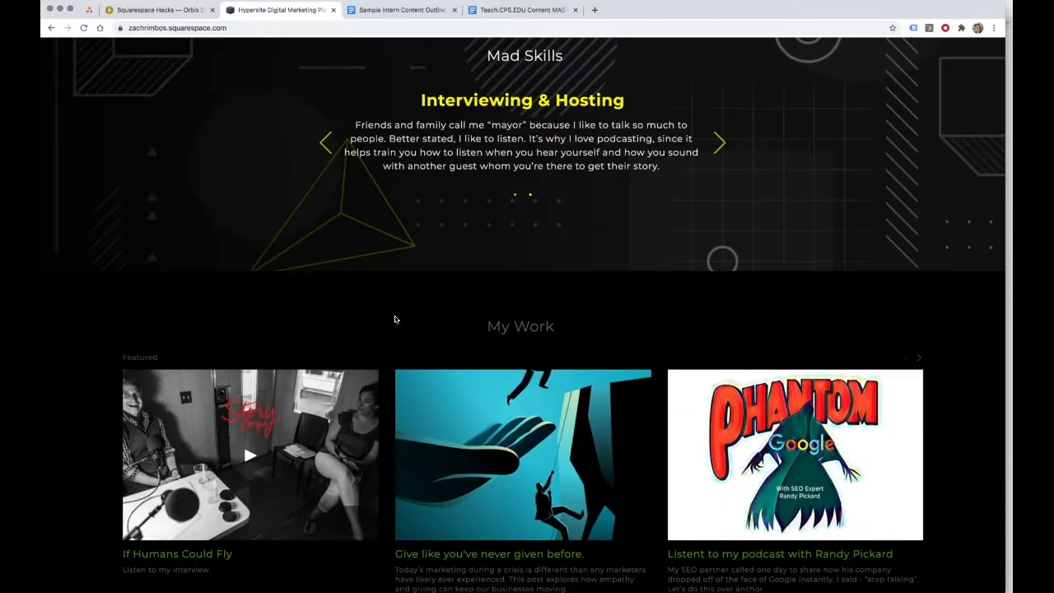
scroll(395, 320, "down", 3)
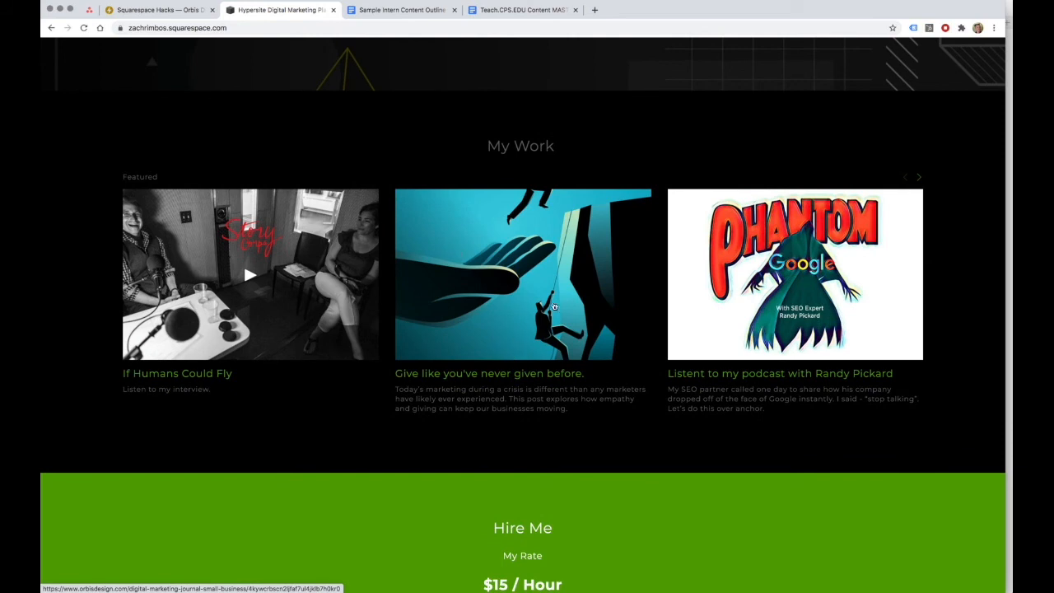
left_click(920, 180)
left_click(907, 180)
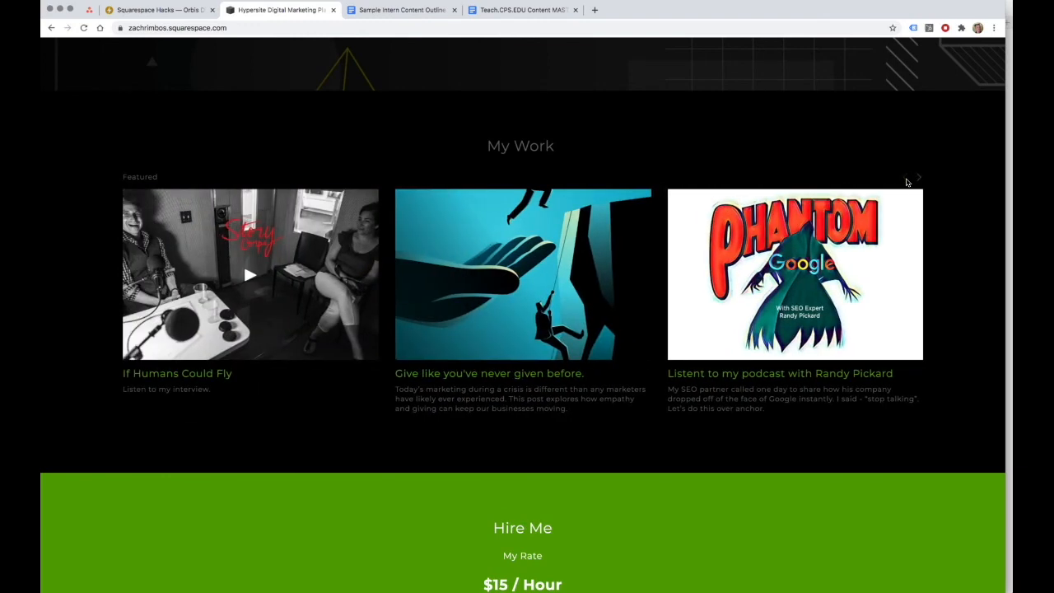
left_click(909, 180)
left_click(920, 179)
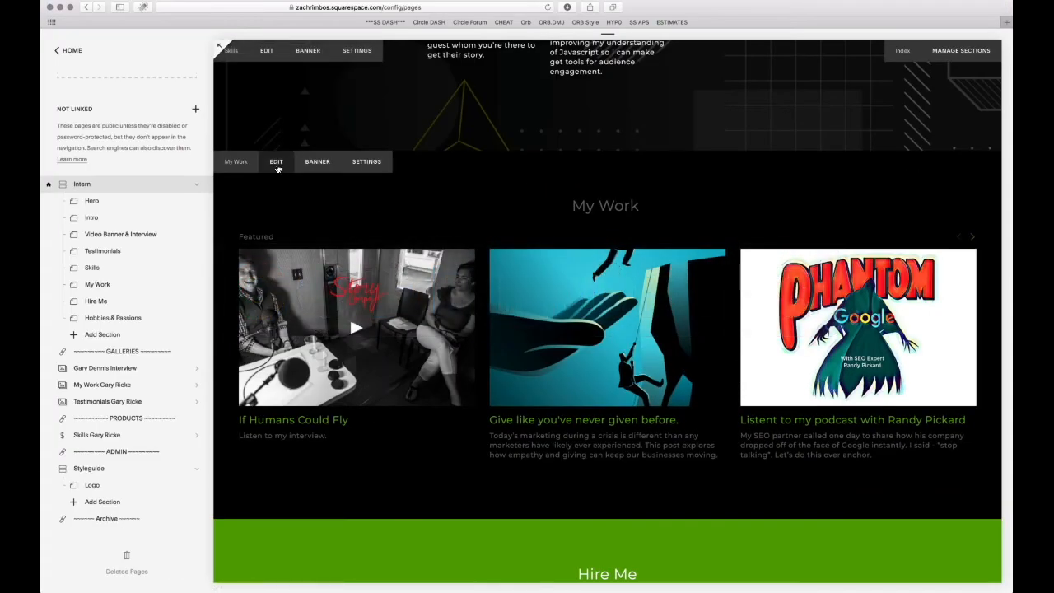
Edit the My Work summary block and try the 4:3 Four-Three and 3:4 Three-Four (Vertical) aspect ratios, ending on 3:2 Standard
left_click(277, 164)
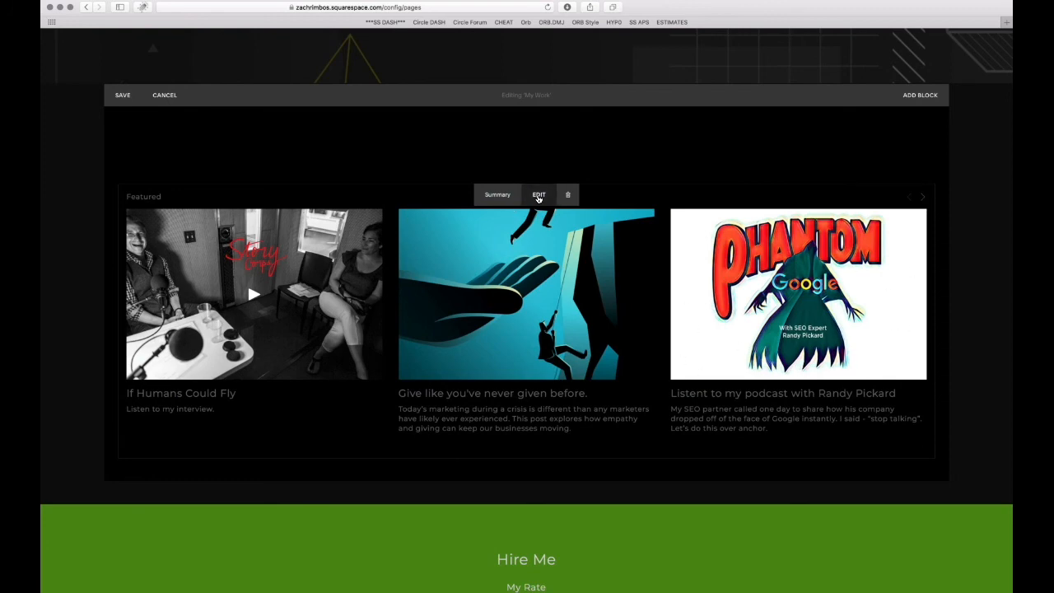
left_click(539, 195)
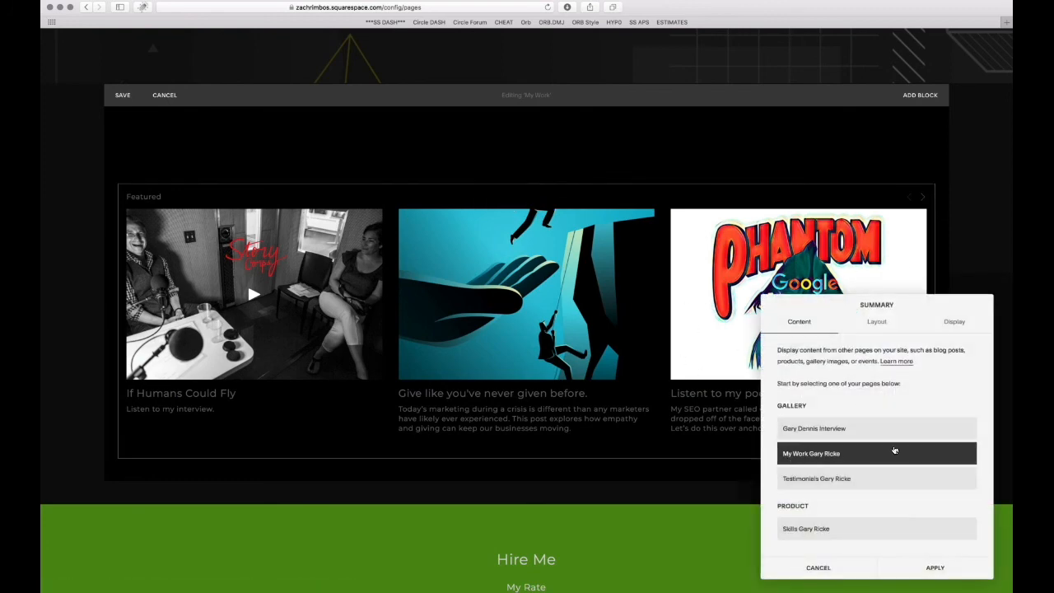
left_click(873, 322)
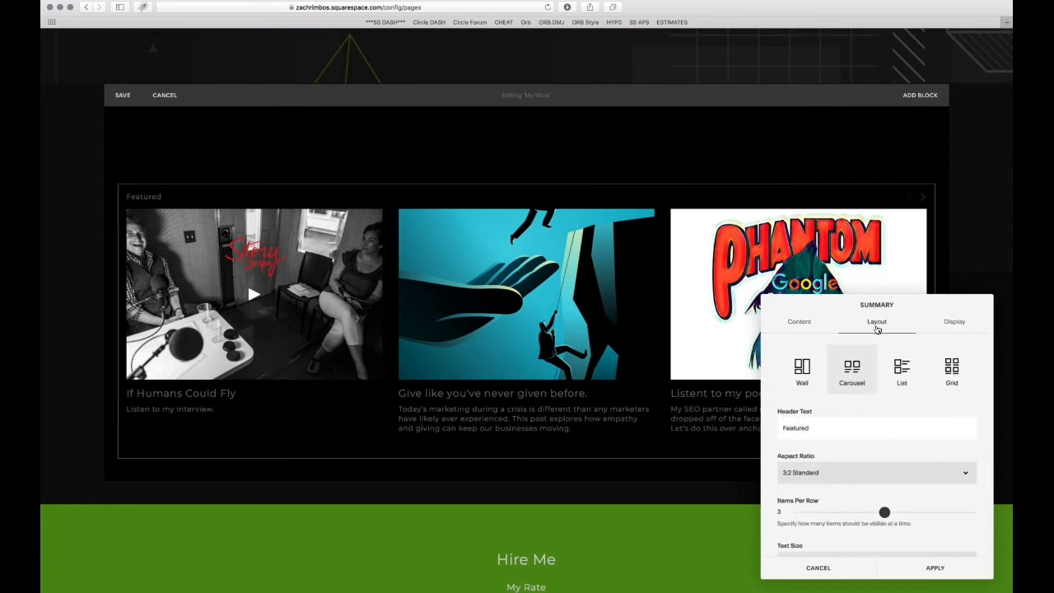
left_click(806, 476)
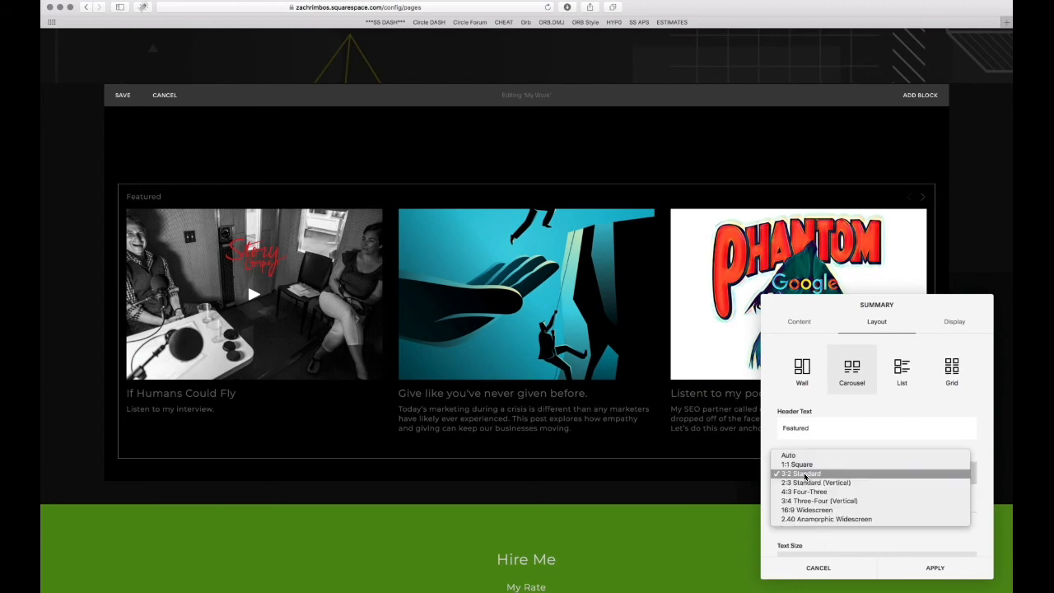
left_click(806, 492)
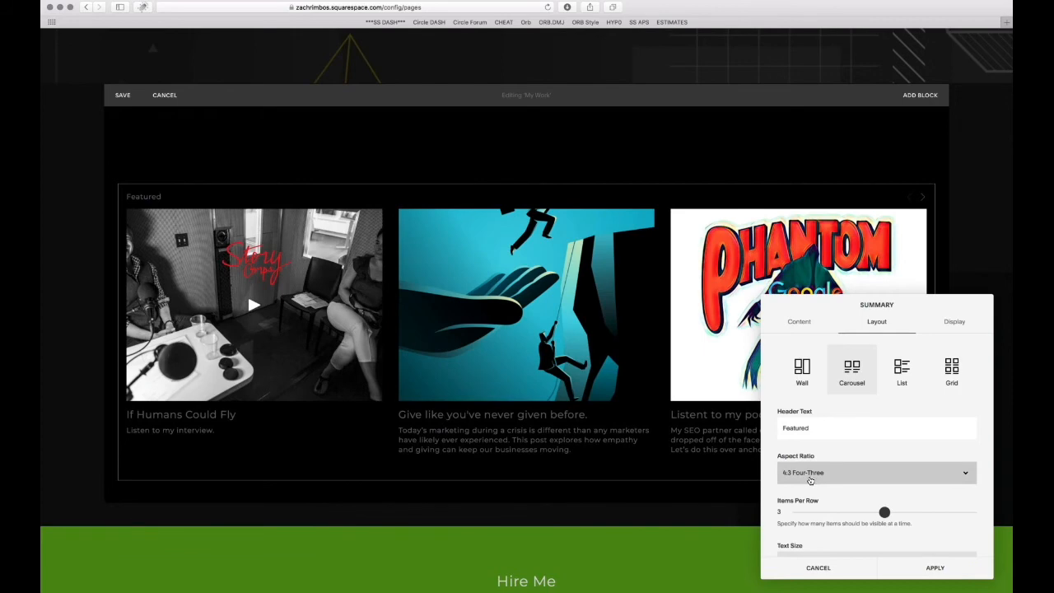
left_click(811, 480)
left_click(809, 488)
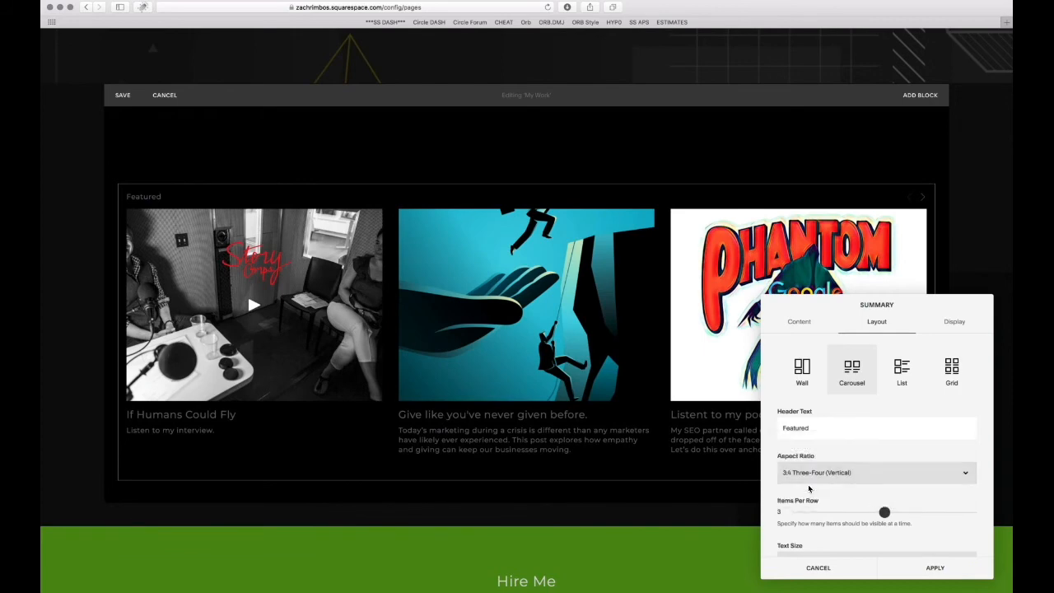
left_click(809, 478)
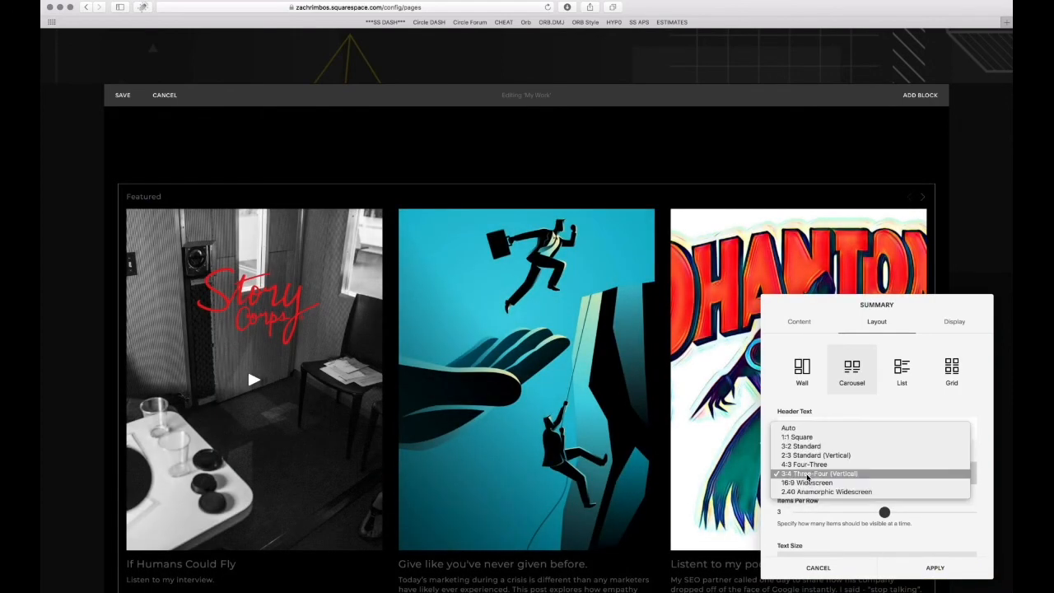
left_click(799, 446)
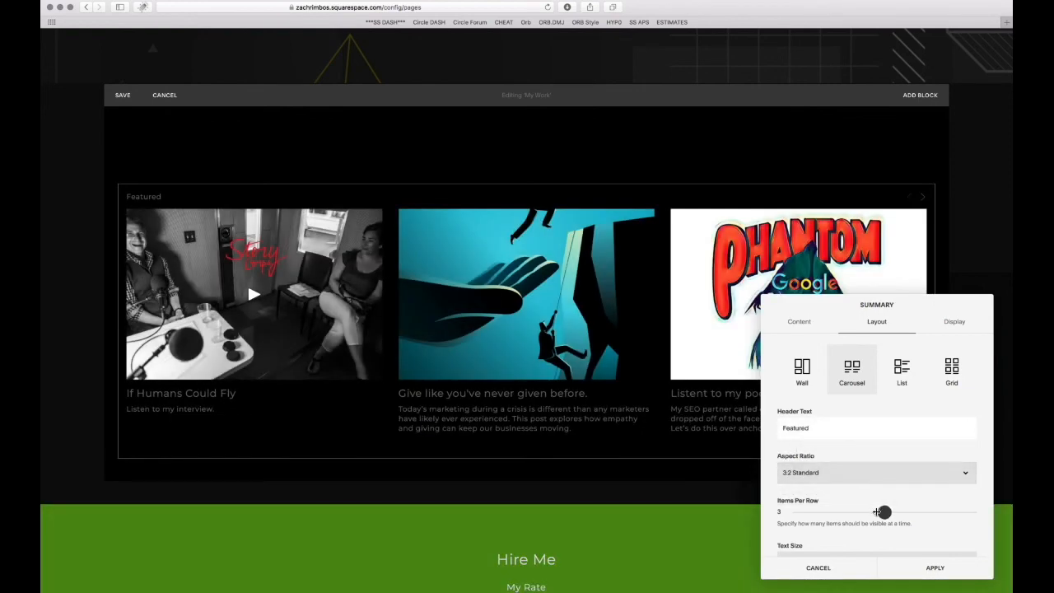
Try the Wall, List and Grid layouts on the My Work summary block, and switch back to Carousel
mouse_move(884, 513)
left_mouse_down()
mouse_move(928, 513)
mouse_move(889, 512)
left_mouse_up()
scroll(873, 477, "down", 3)
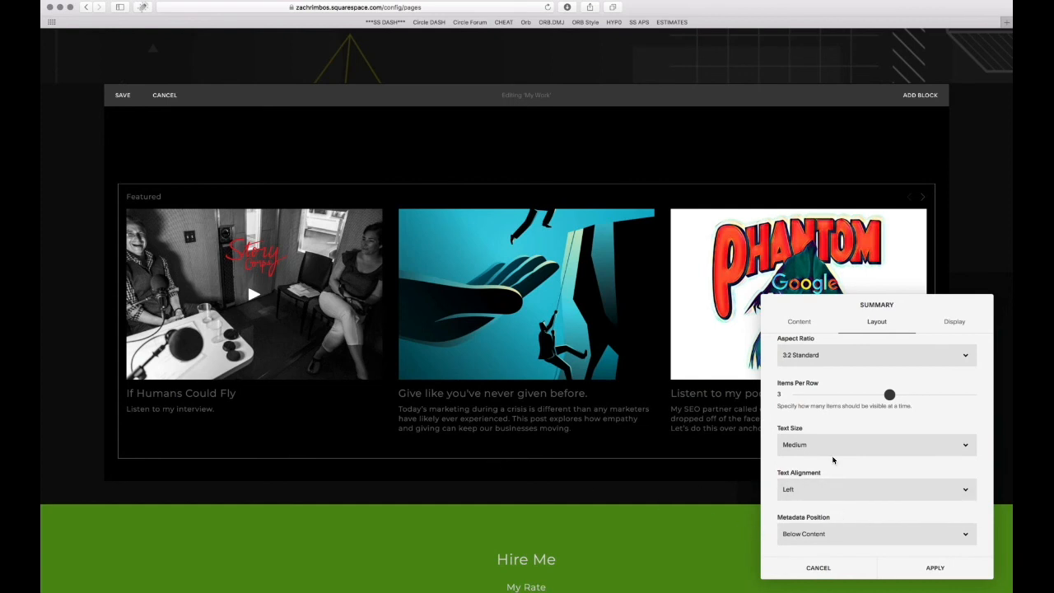
scroll(834, 460, "up", 3)
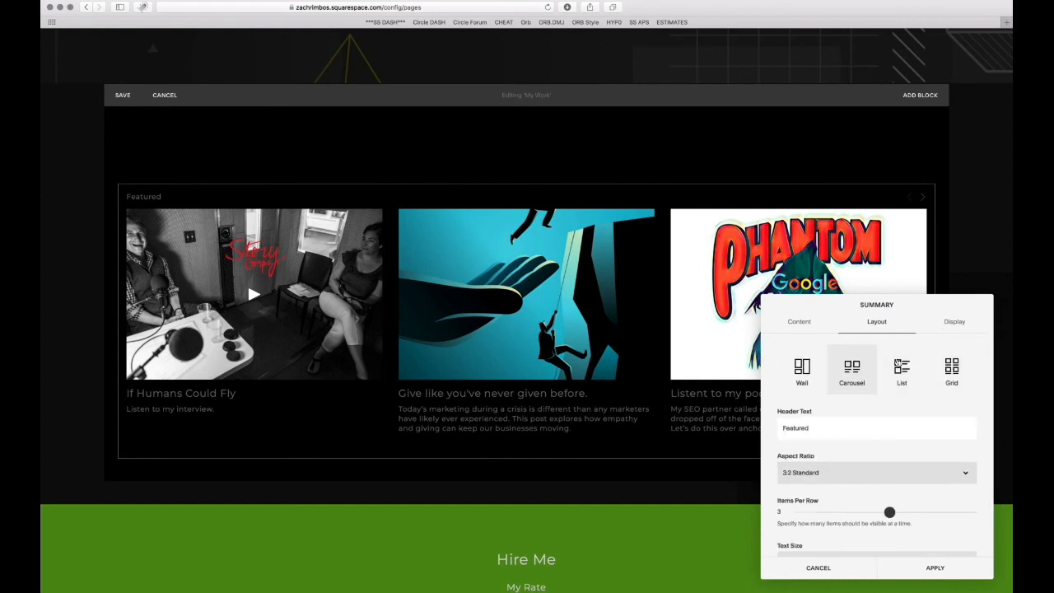
left_click(802, 370)
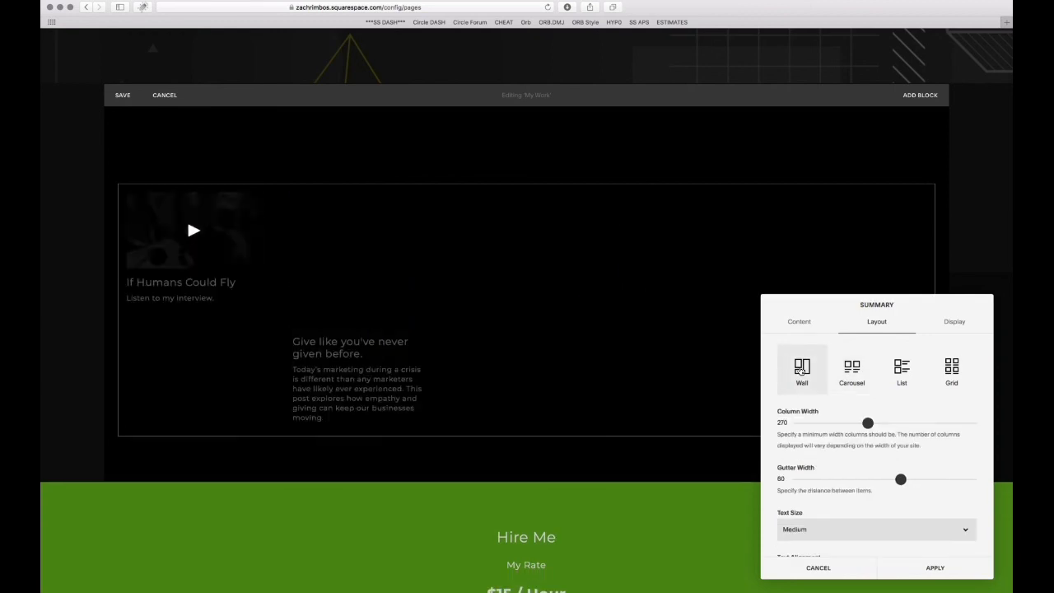
left_click(853, 372)
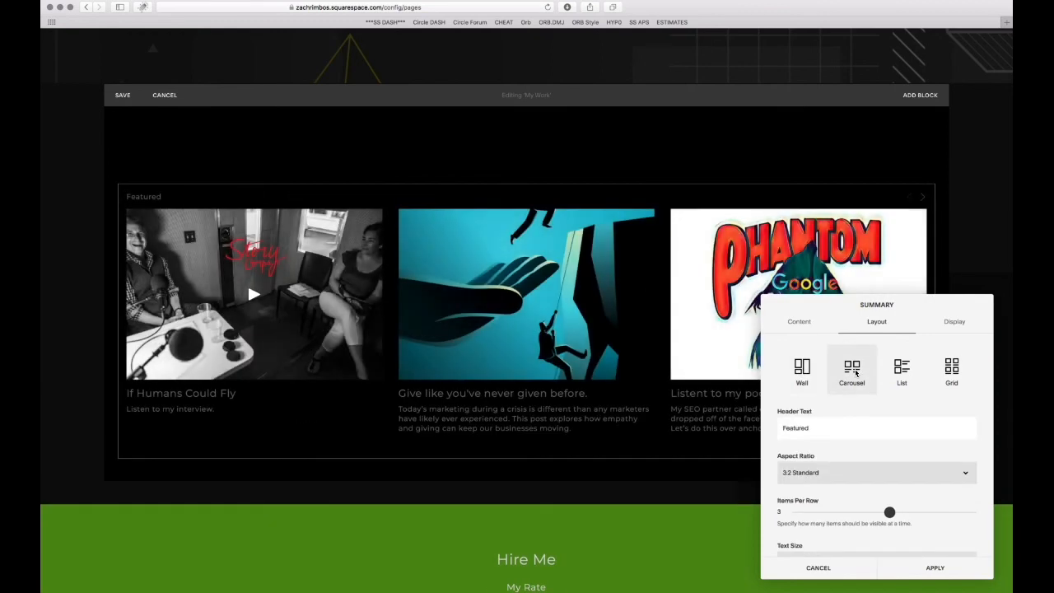
left_click(903, 370)
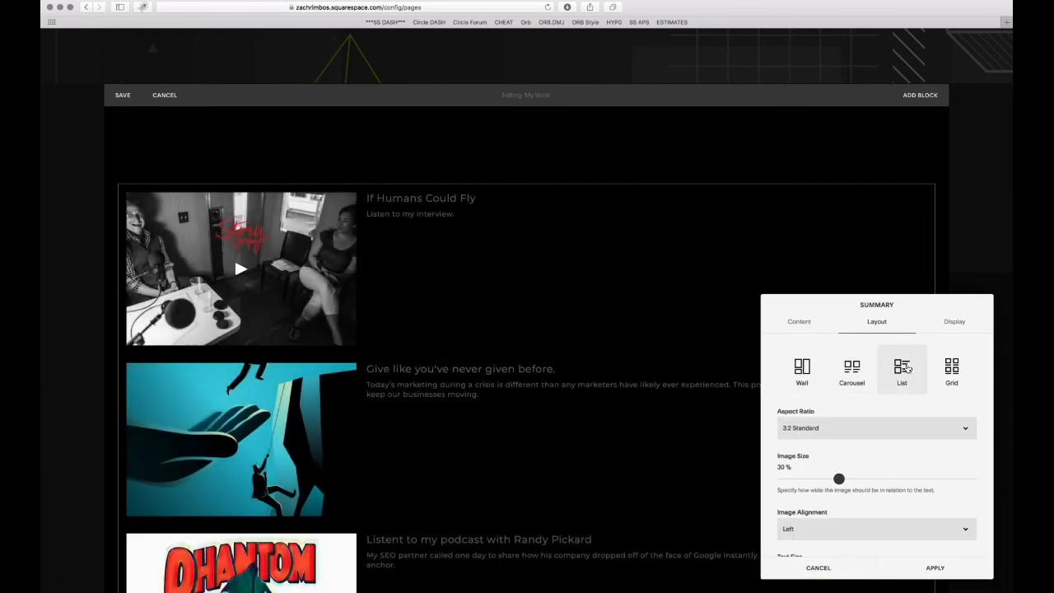
left_click(952, 370)
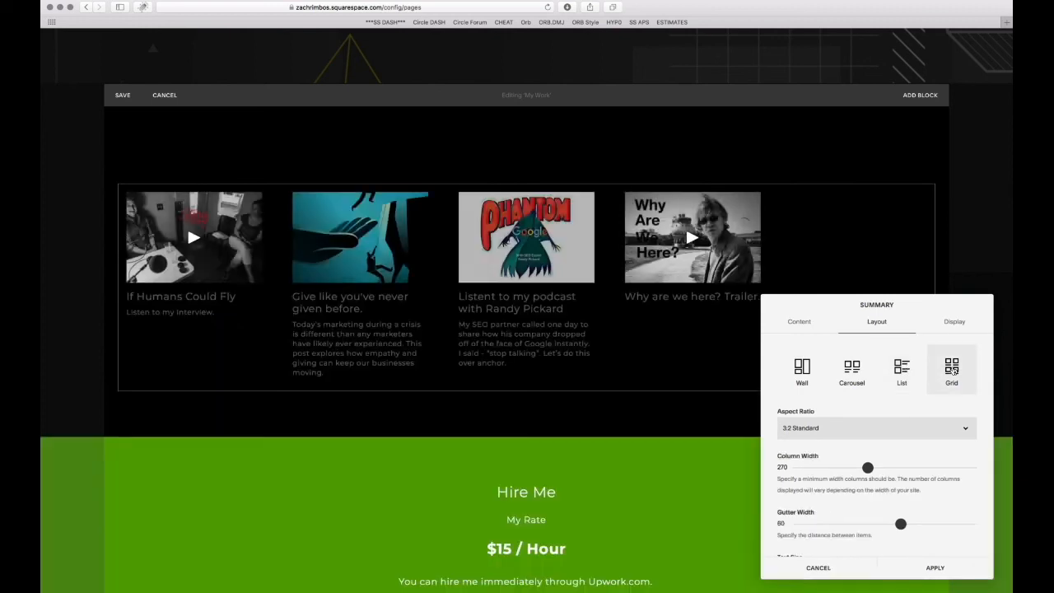
left_click(857, 372)
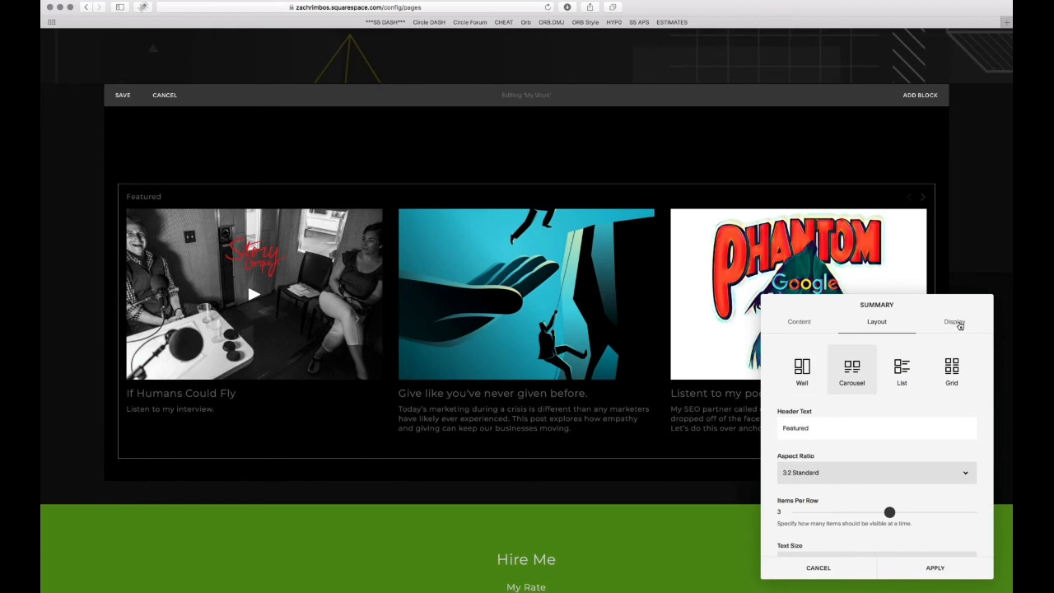
Review the My Work summary block's display settings, including the primary metadata options and filters, and cancel editing of the block and section
left_click(956, 322)
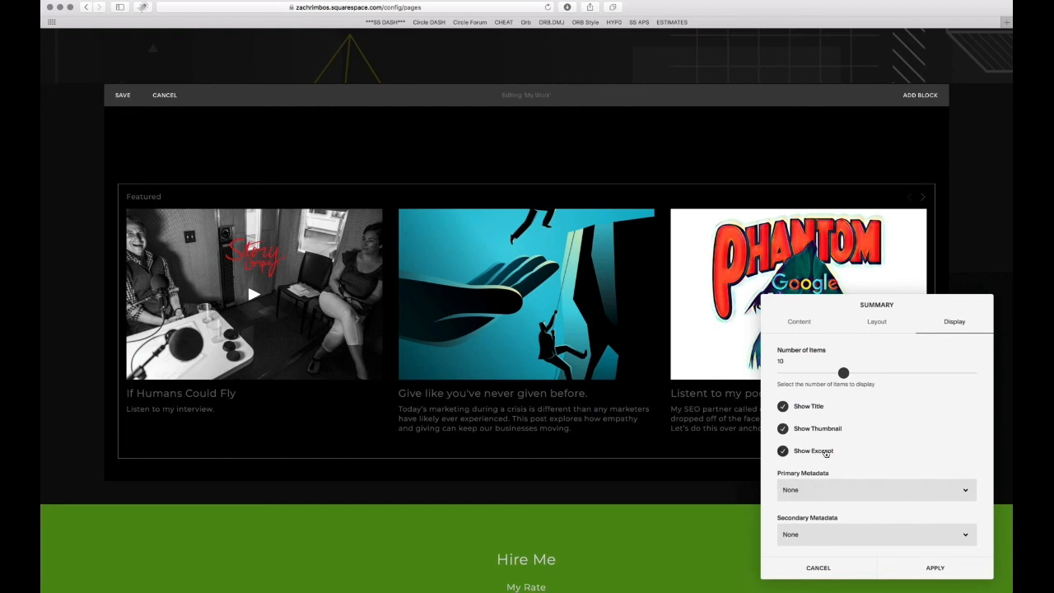
scroll(827, 466, "down", 3)
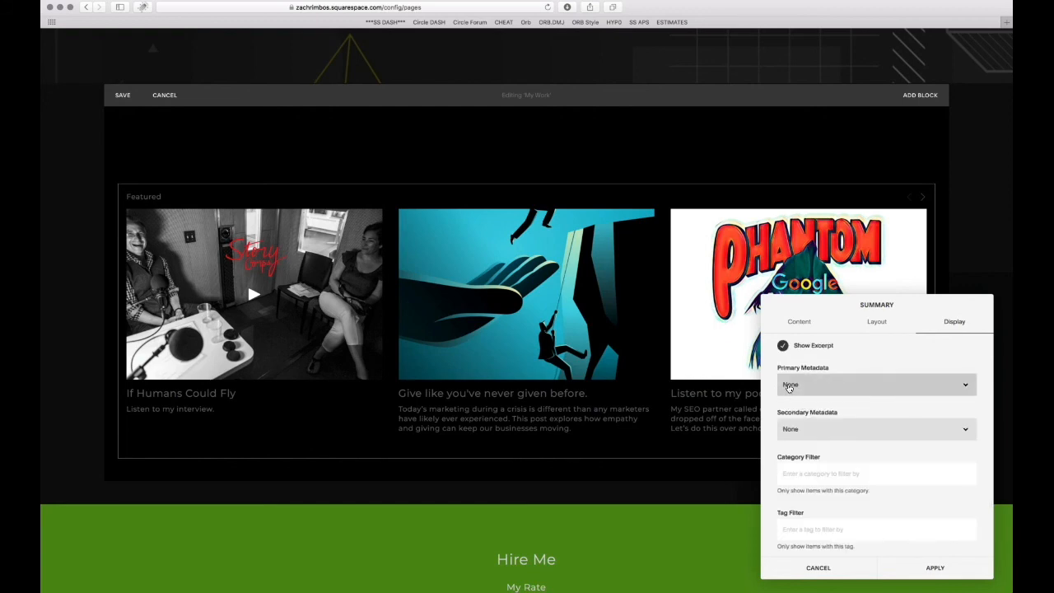
left_click(789, 385)
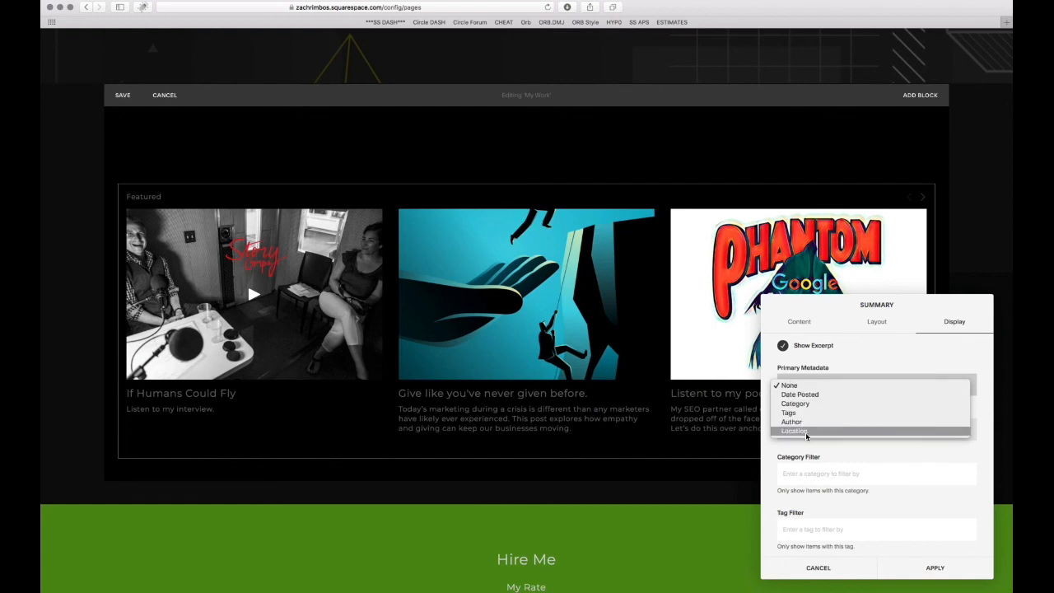
left_click(864, 353)
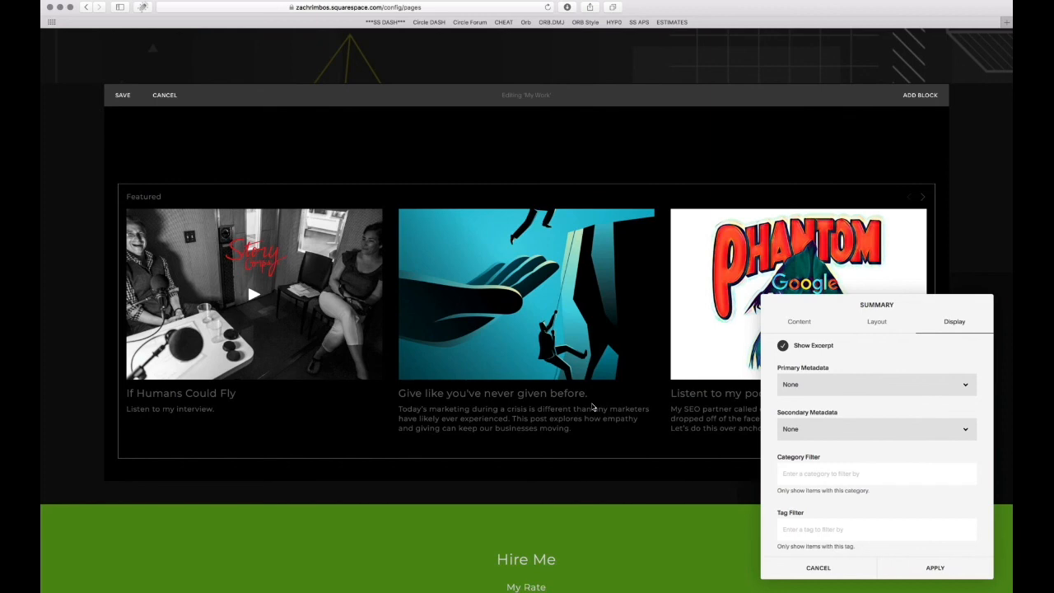
scroll(920, 438, "up", 3)
scroll(920, 433, "down", 5)
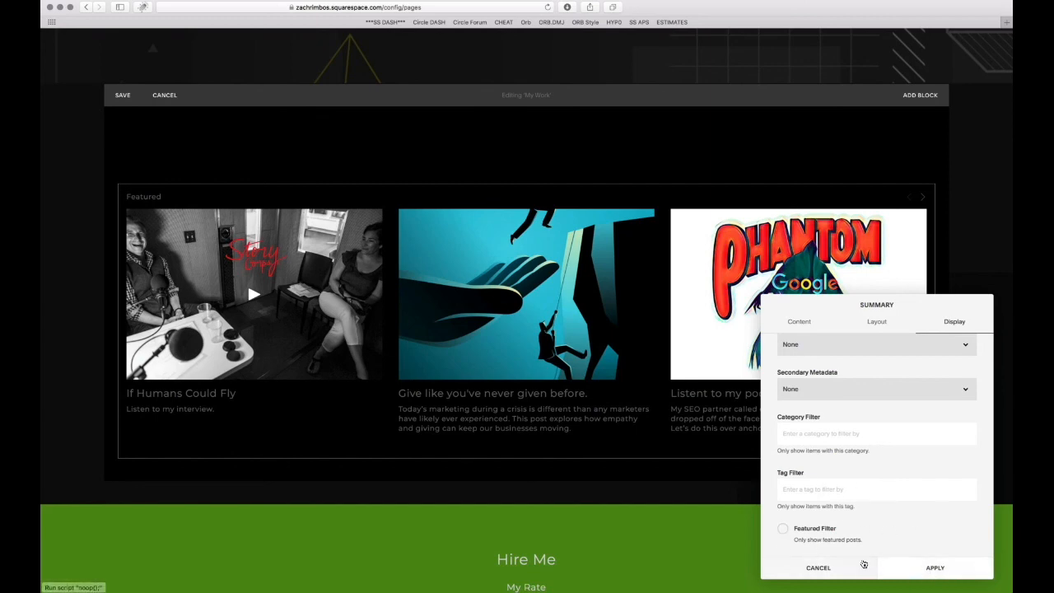
left_click(819, 568)
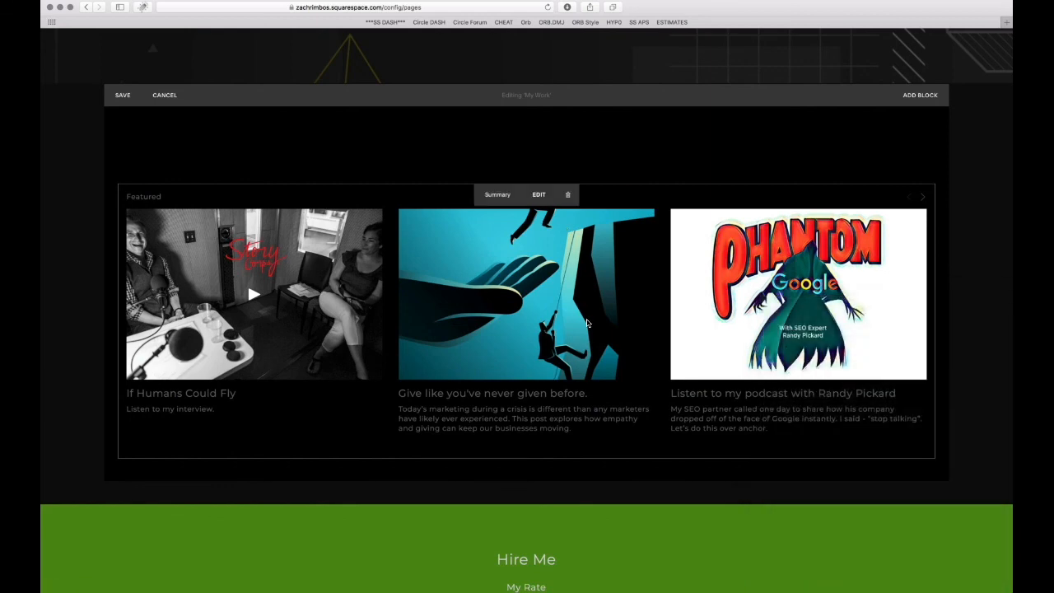
scroll(596, 333, "up", 2)
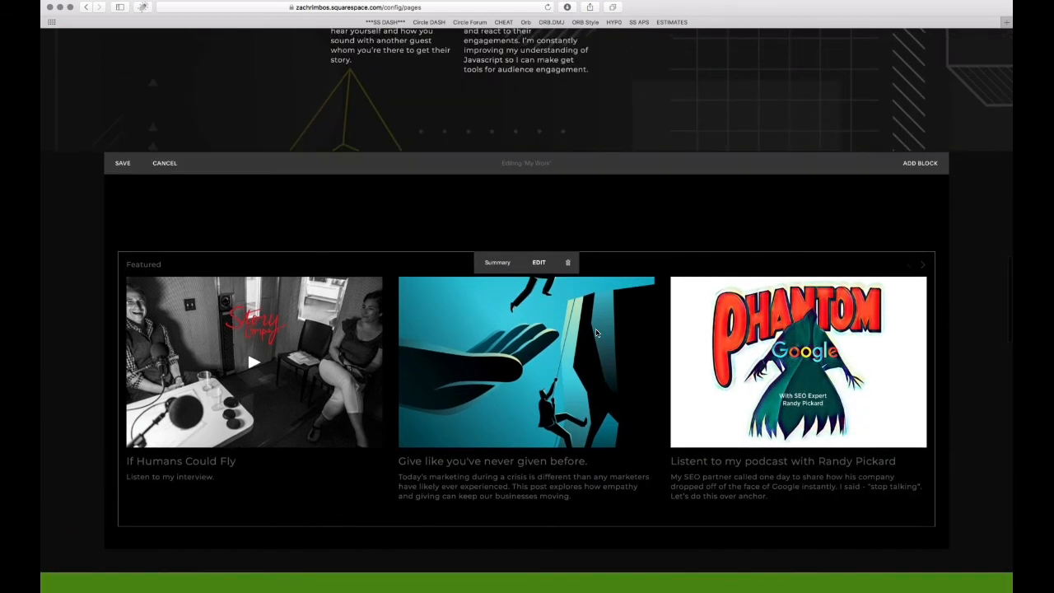
scroll(596, 332, "down", 1)
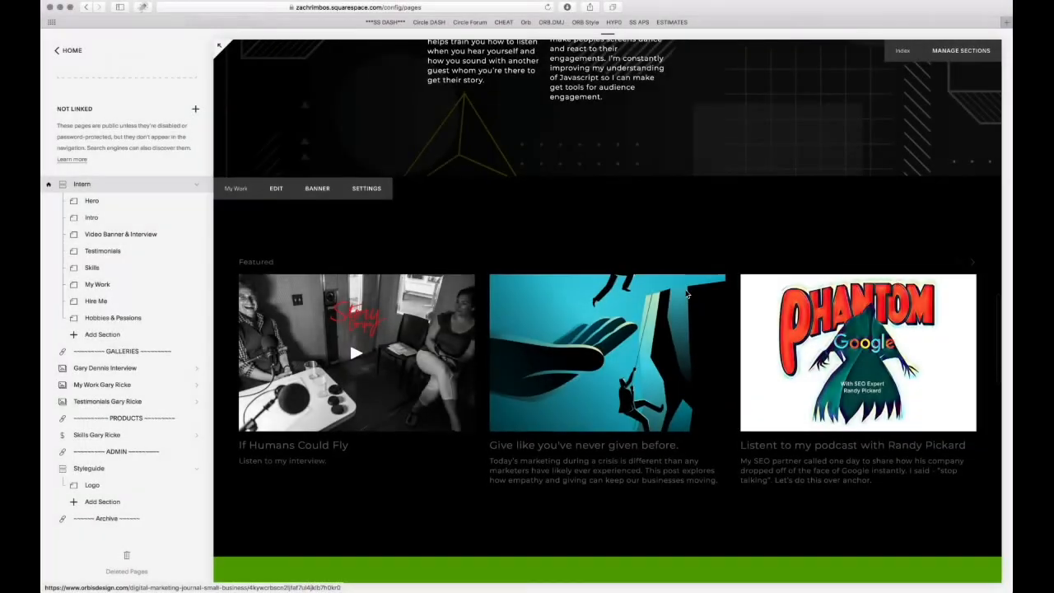
Open the Hire Me section of the Intern page for editing
scroll(687, 294, "down", 5)
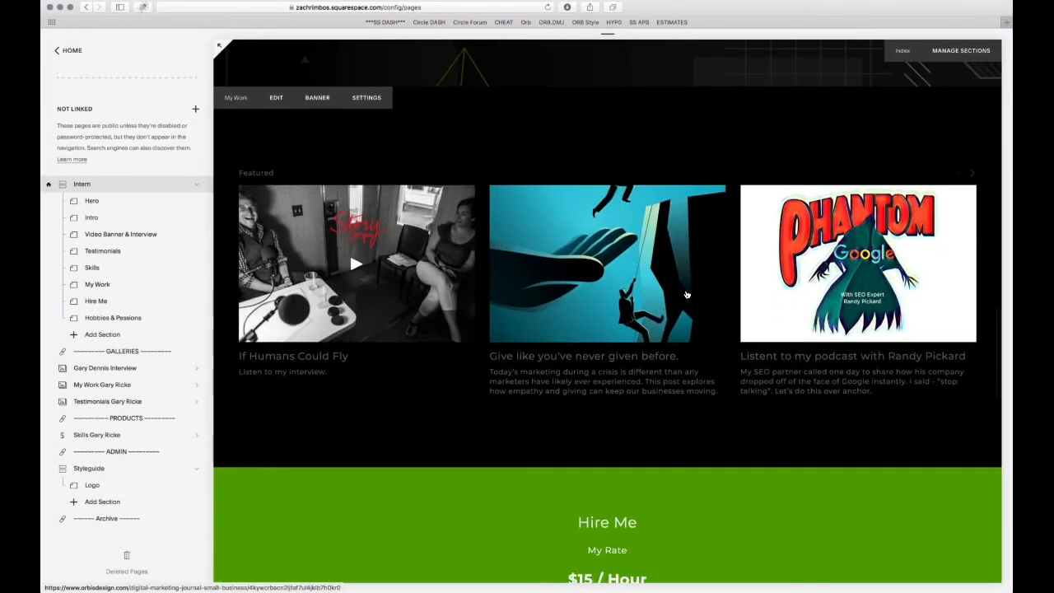
scroll(686, 294, "down", 4)
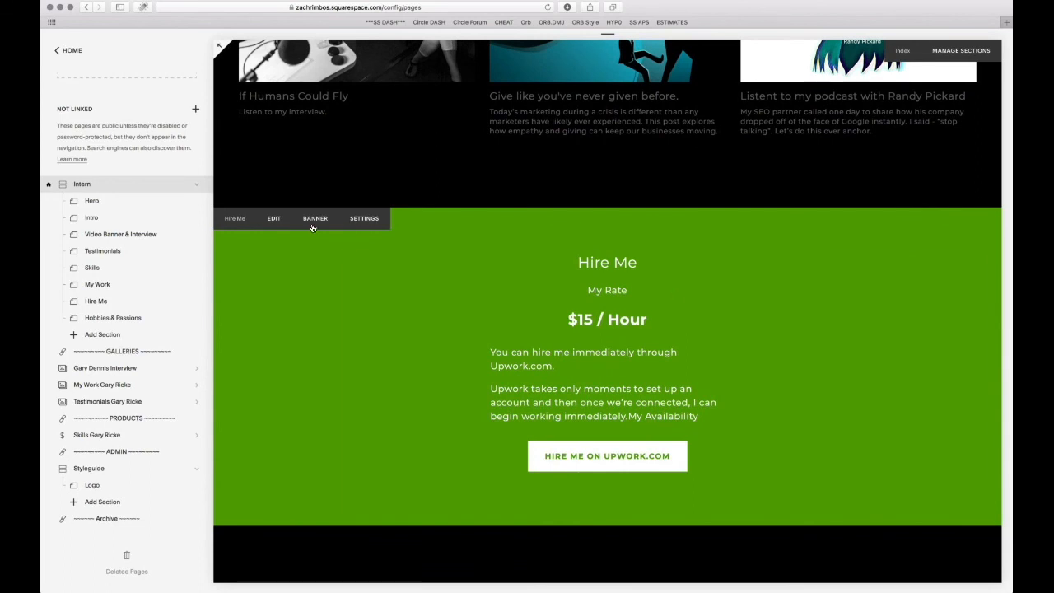
left_click(276, 219)
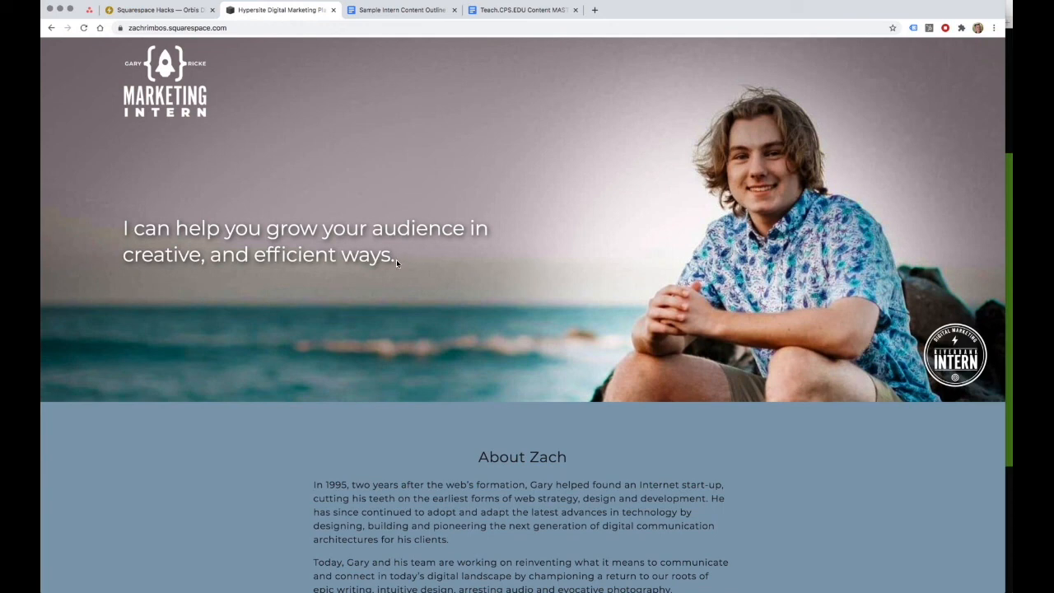
Review the live page in Chrome from the hero tagline through the About, testimonials and Mad Skills sections, and return to the Hire Me editor
left_click_drag(396, 260, 126, 228)
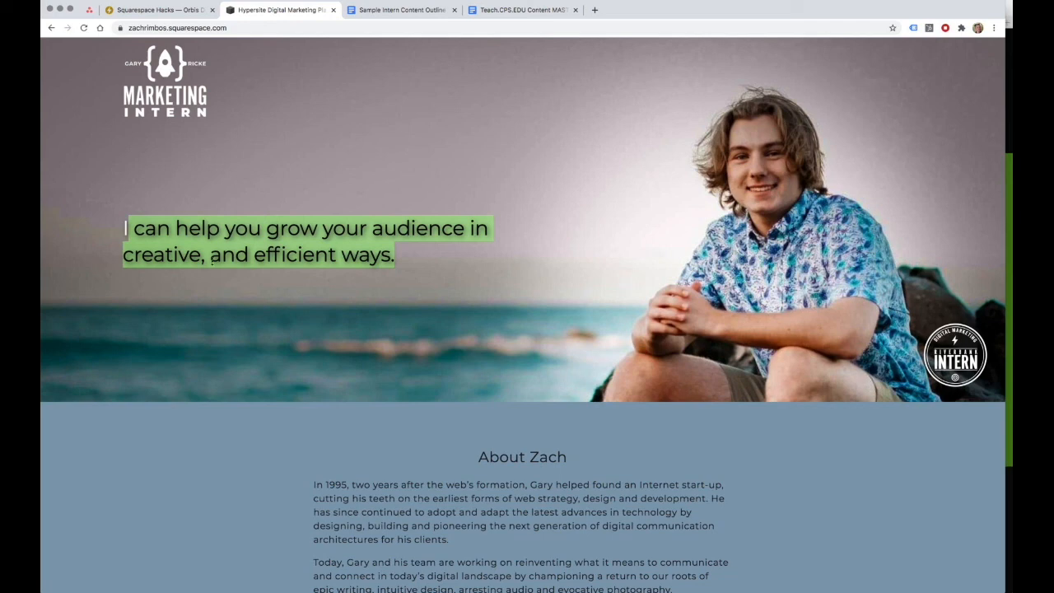
scroll(212, 260, "down", 1)
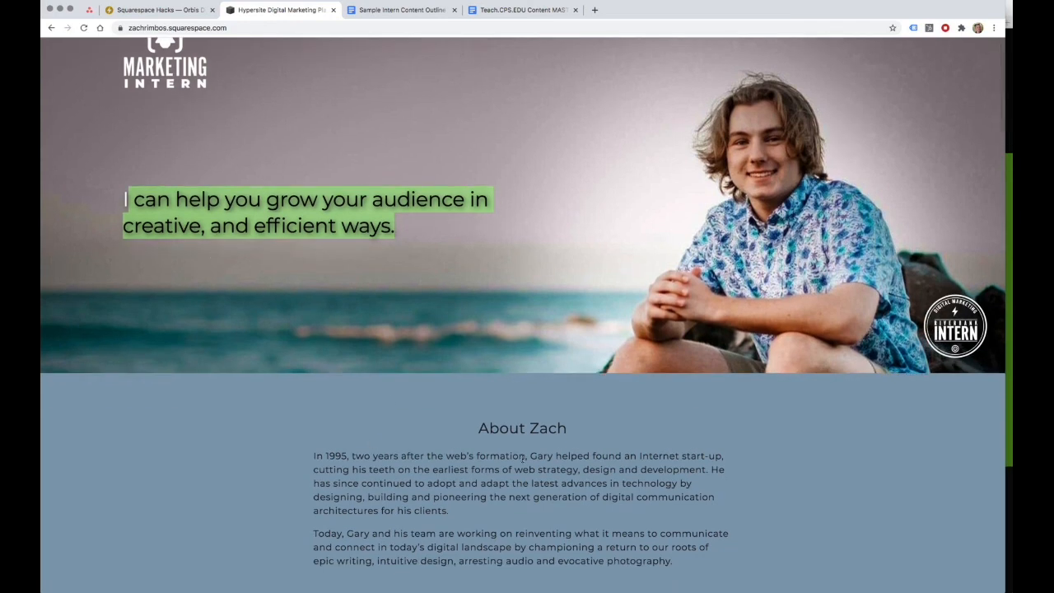
scroll(505, 483, "down", 5)
scroll(505, 482, "down", 10)
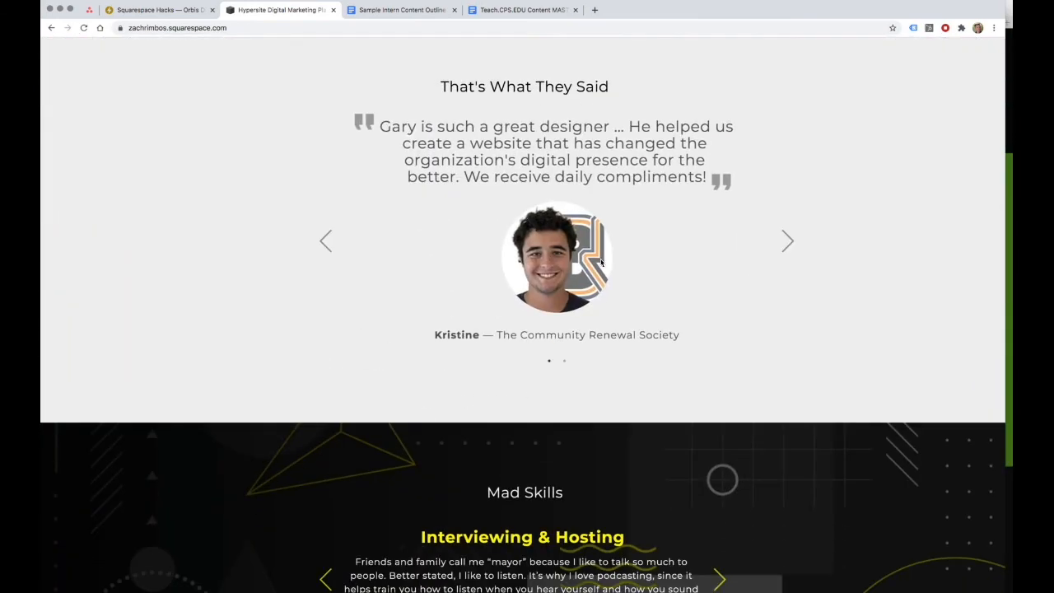
scroll(601, 262, "down", 4)
scroll(601, 262, "down", 8)
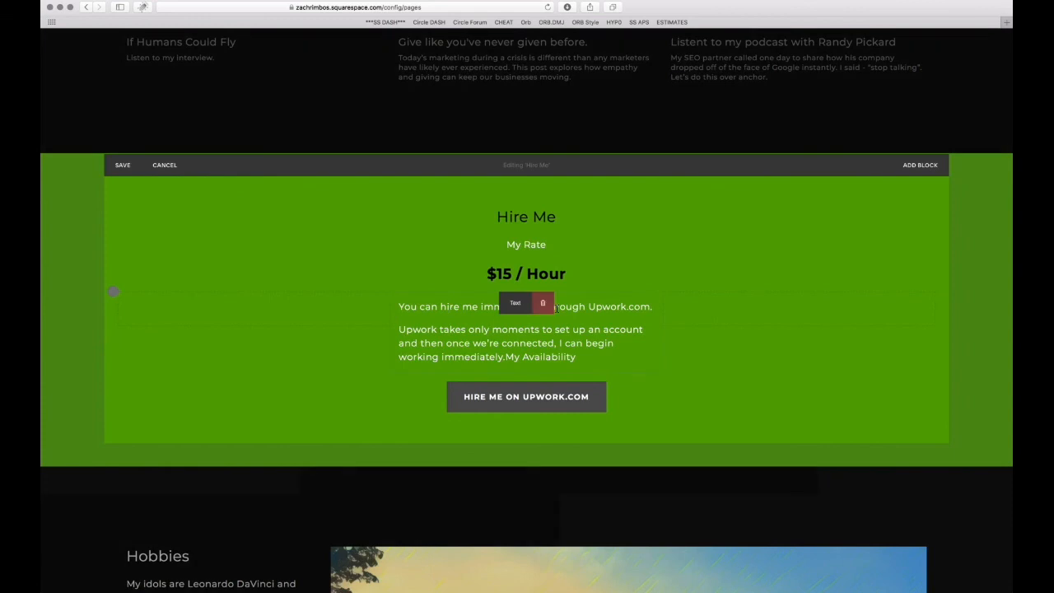
Review the text, clickthrough URL and size settings of the Hire Me button, and cancel editing of the button and section
left_click(535, 385)
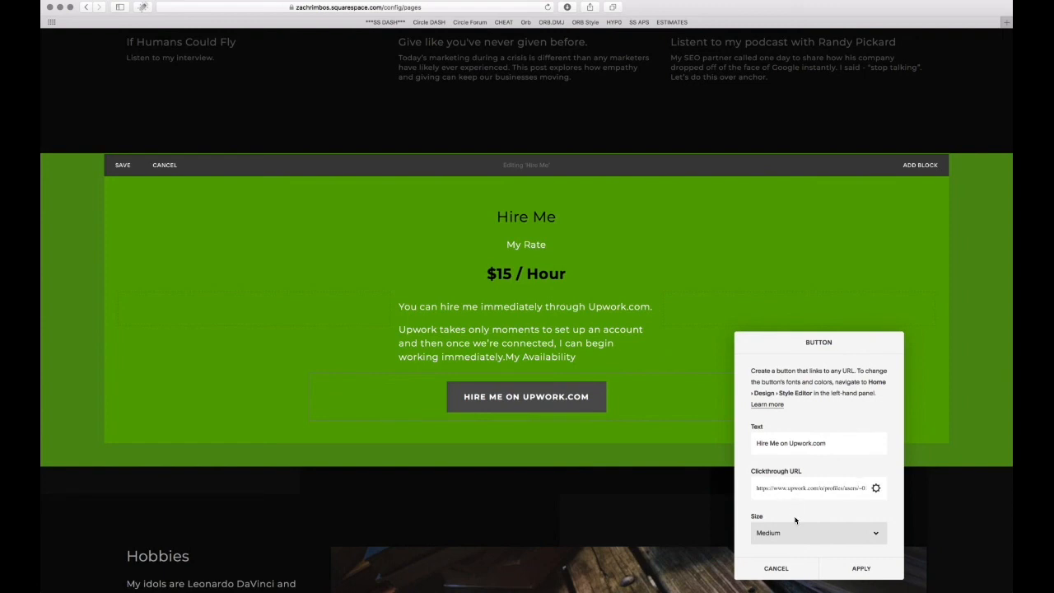
left_click(777, 569)
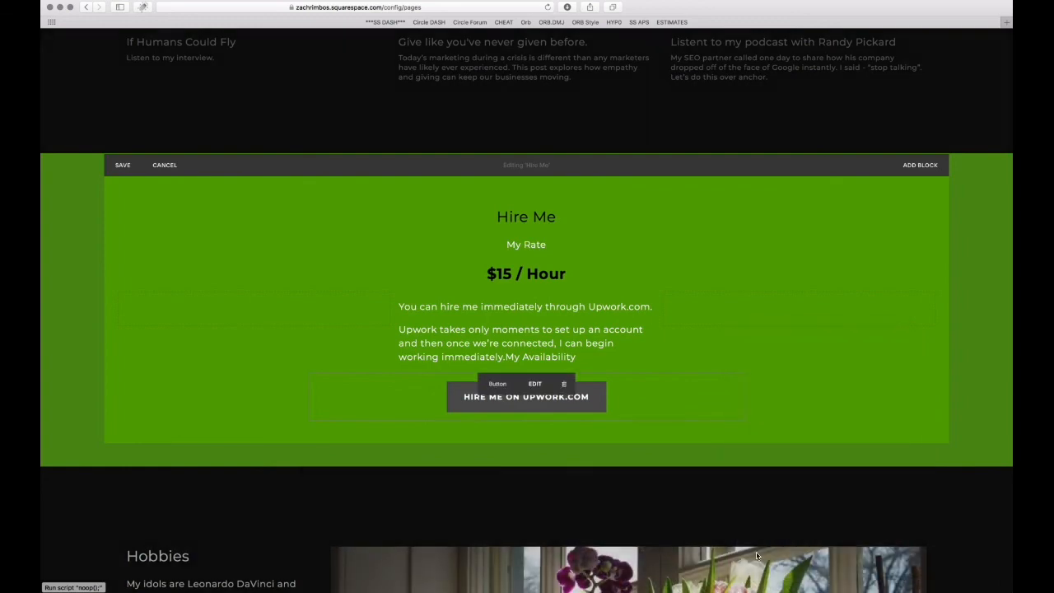
left_click(164, 166)
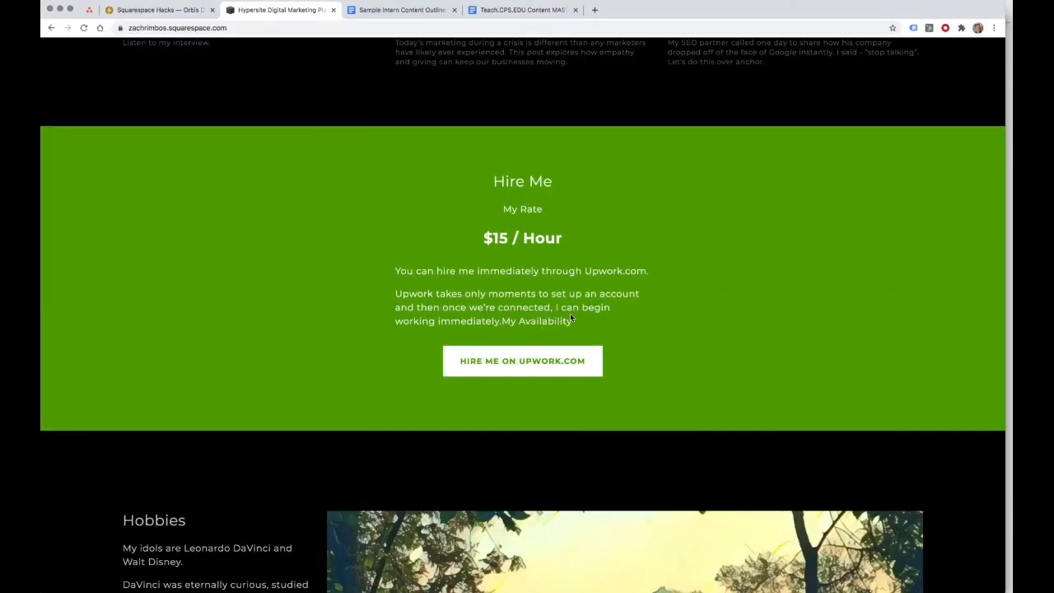
View the Hire Me and Hobbies sections on the live page in Chrome, and open the Hobbies & Passions section for editing in Squarespace
scroll(570, 318, "down", 5)
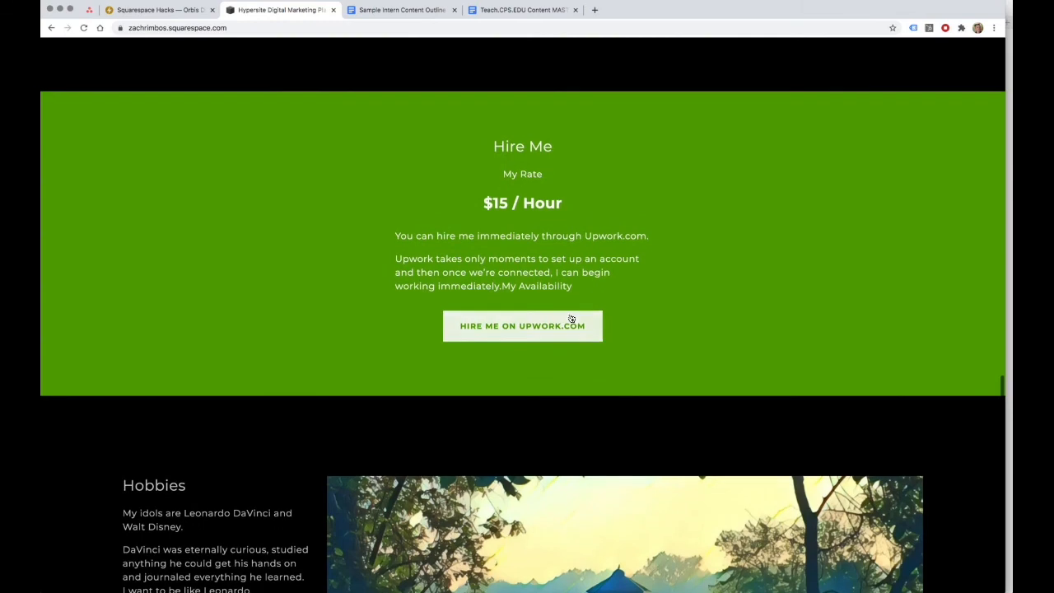
scroll(570, 318, "down", 1)
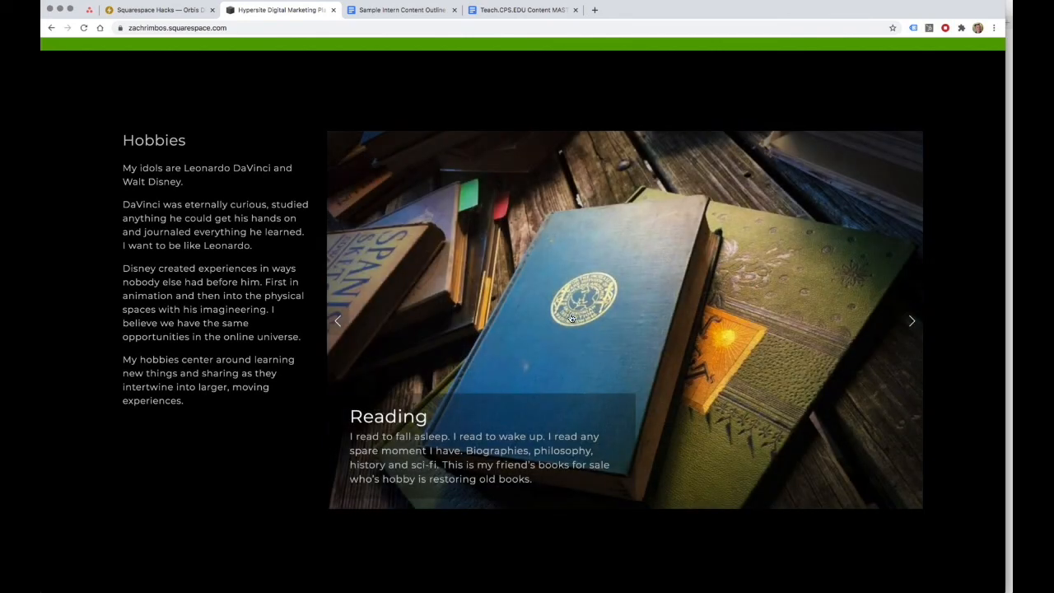
key("super+Tab")
scroll(570, 314, "down", 5)
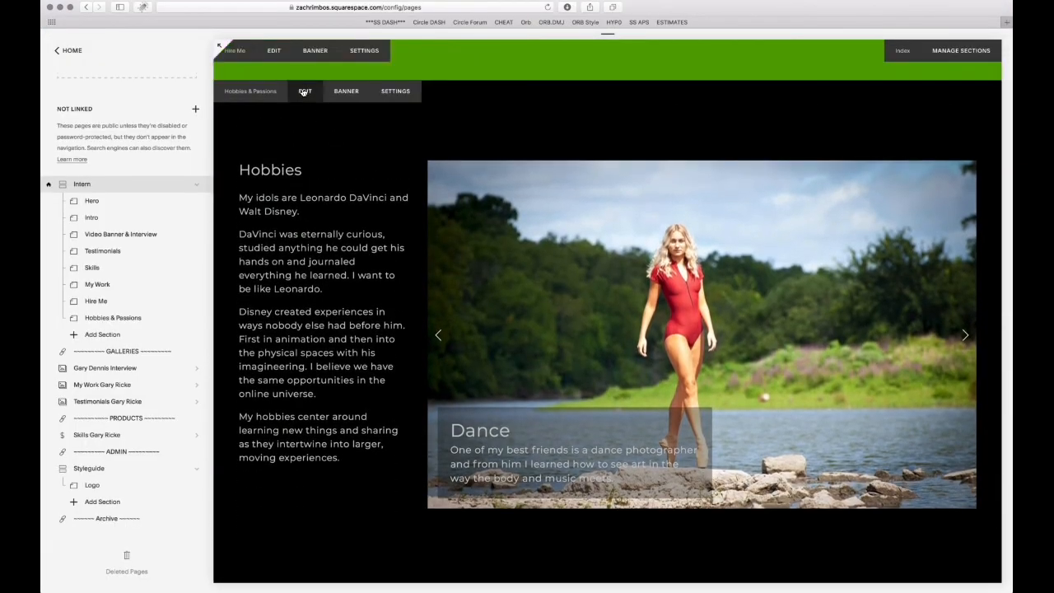
left_click(304, 90)
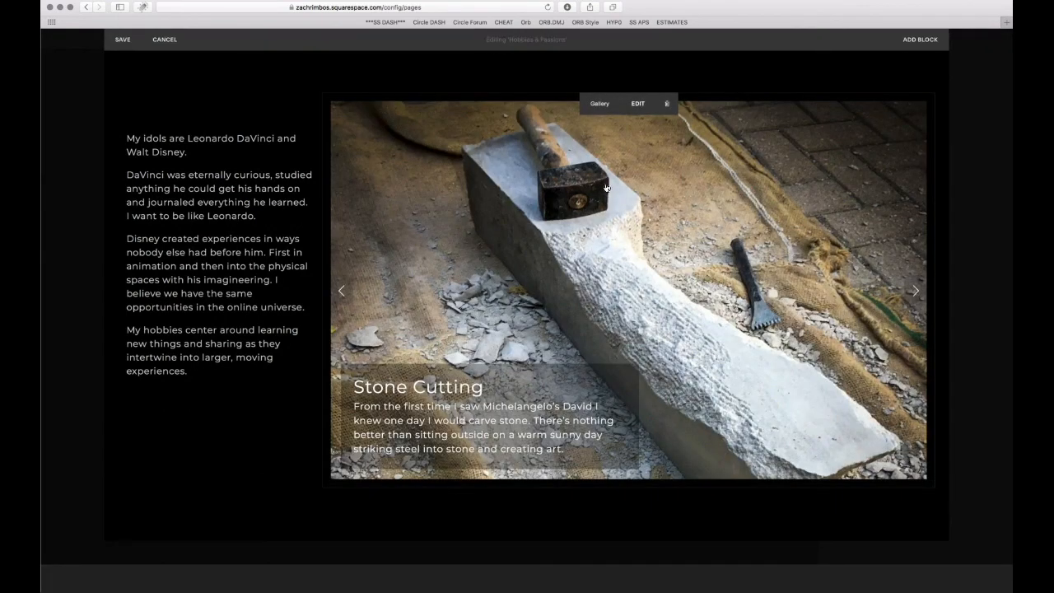
Open the Hobbies gallery block and examine the title and description of the Mobile Photography image, leaving the image unedited
left_click(637, 107)
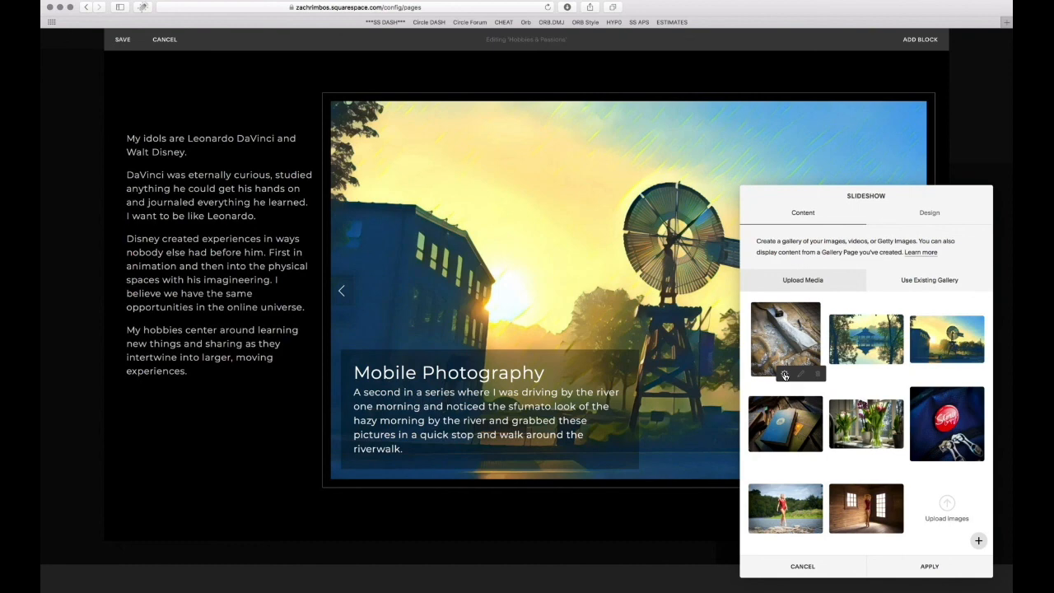
left_click(785, 376)
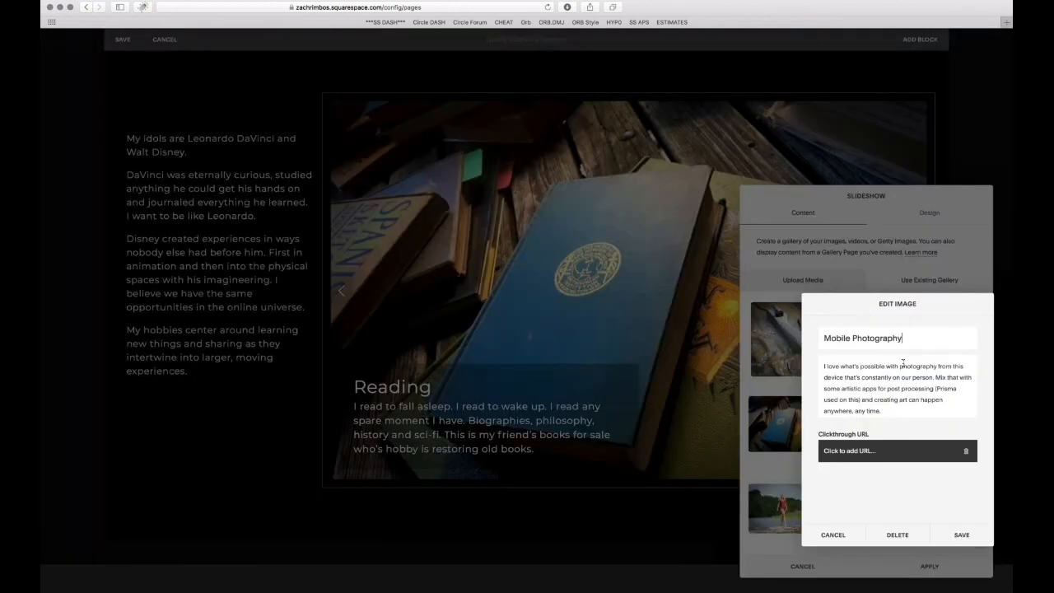
left_click_drag(909, 339, 824, 339)
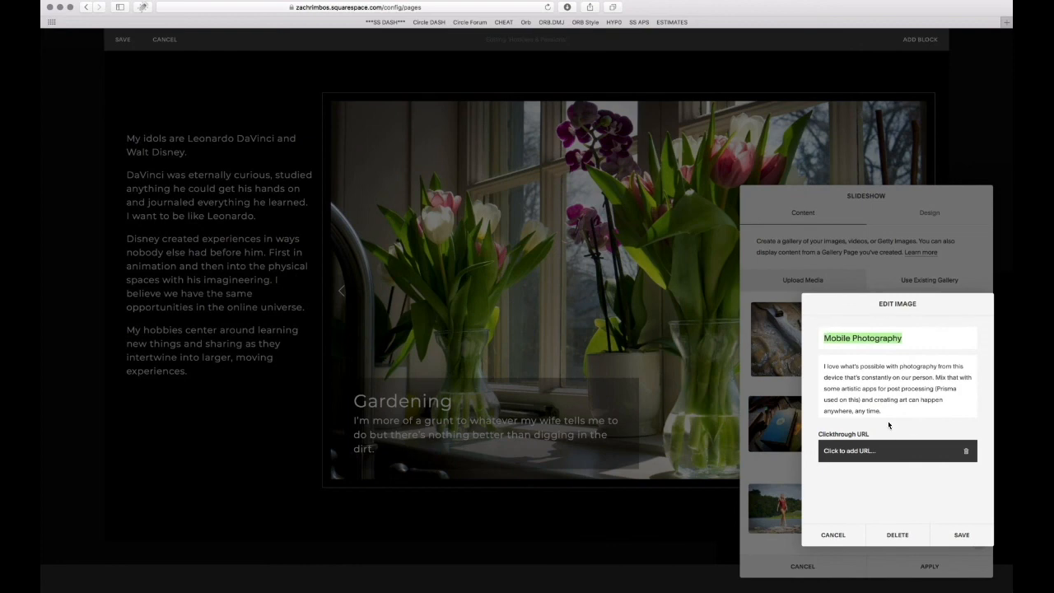
triple_click(889, 425)
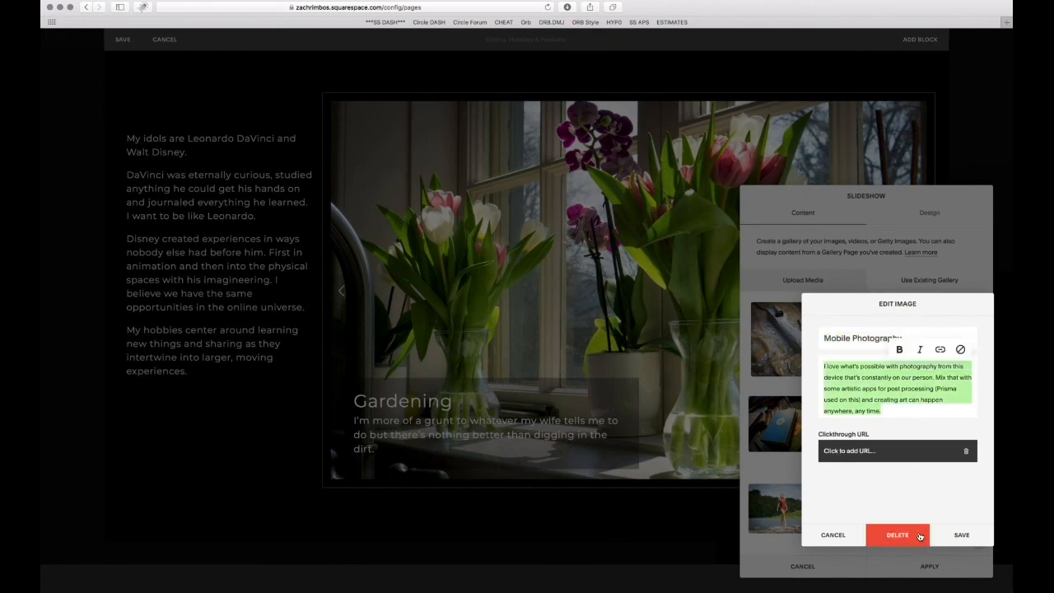
left_click(832, 535)
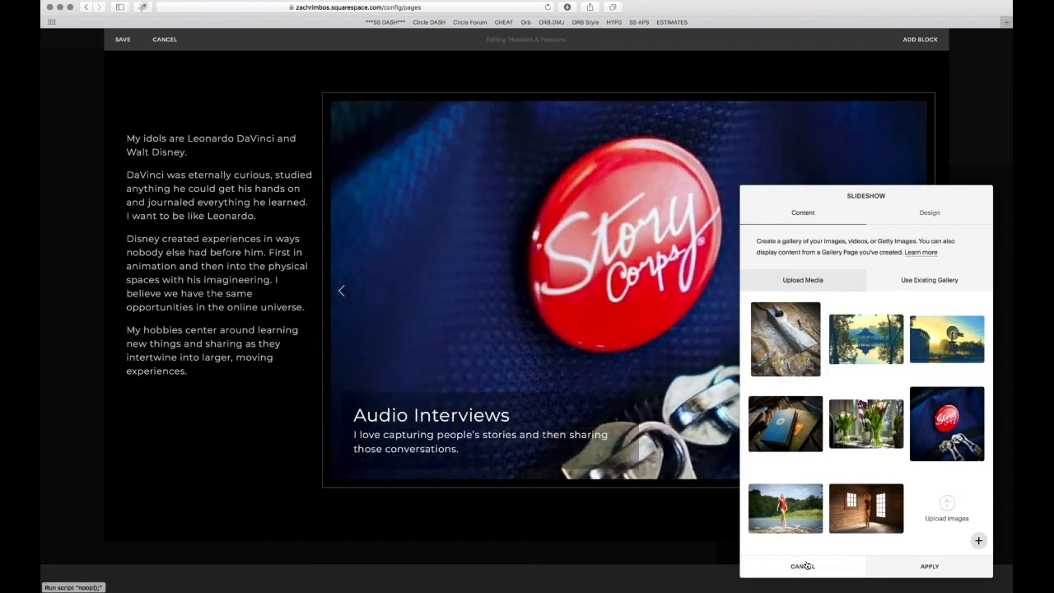
Try thumbnails on the Hobbies slideshow, turn them off again, review the remaining design options, and cancel the gallery edit
left_click(931, 213)
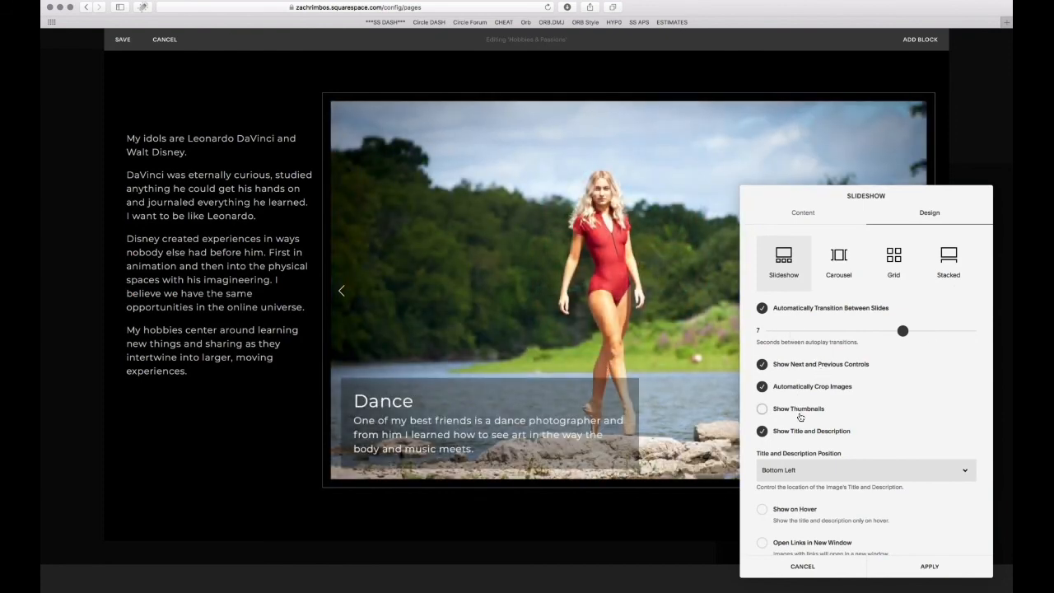
left_click(762, 412)
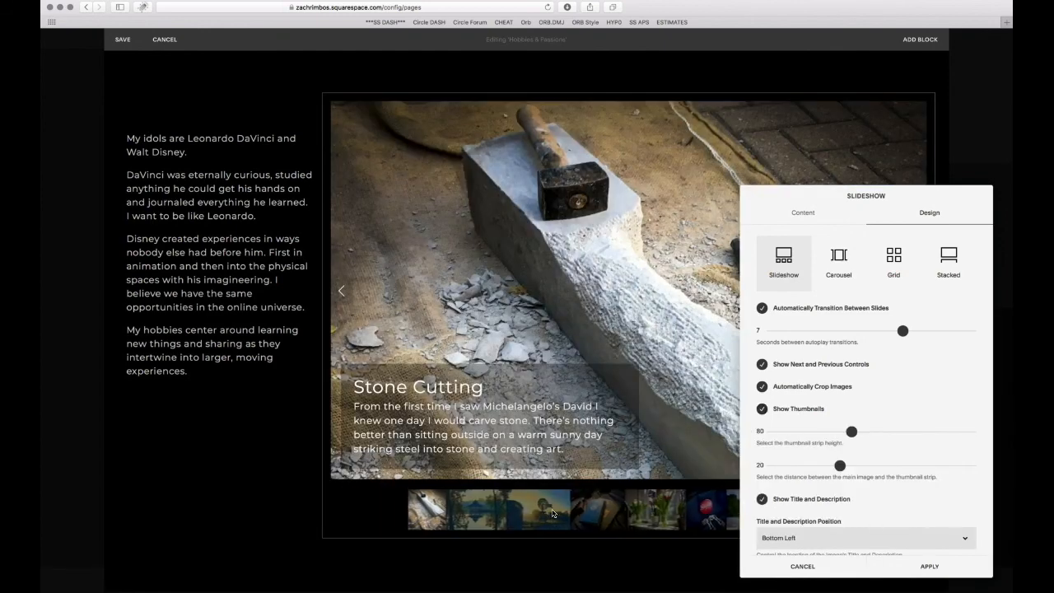
left_click(763, 409)
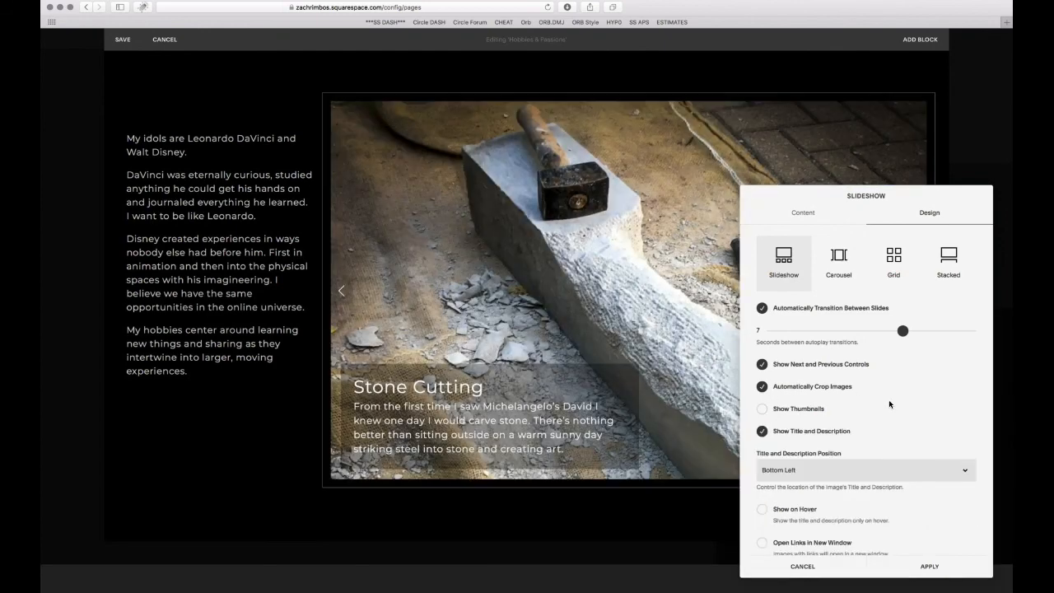
scroll(889, 400, "down", 1)
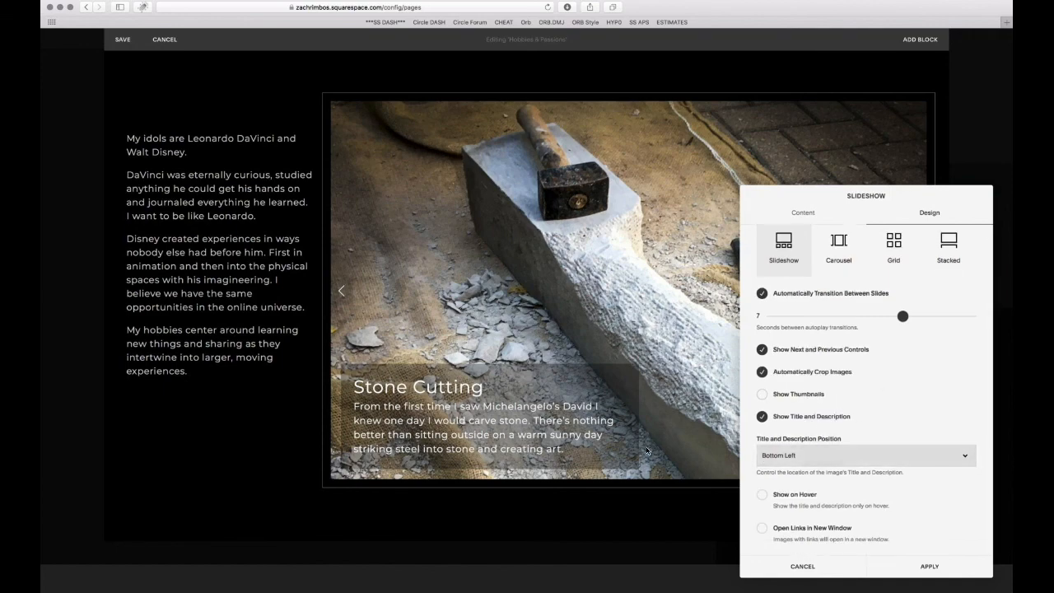
left_click(802, 566)
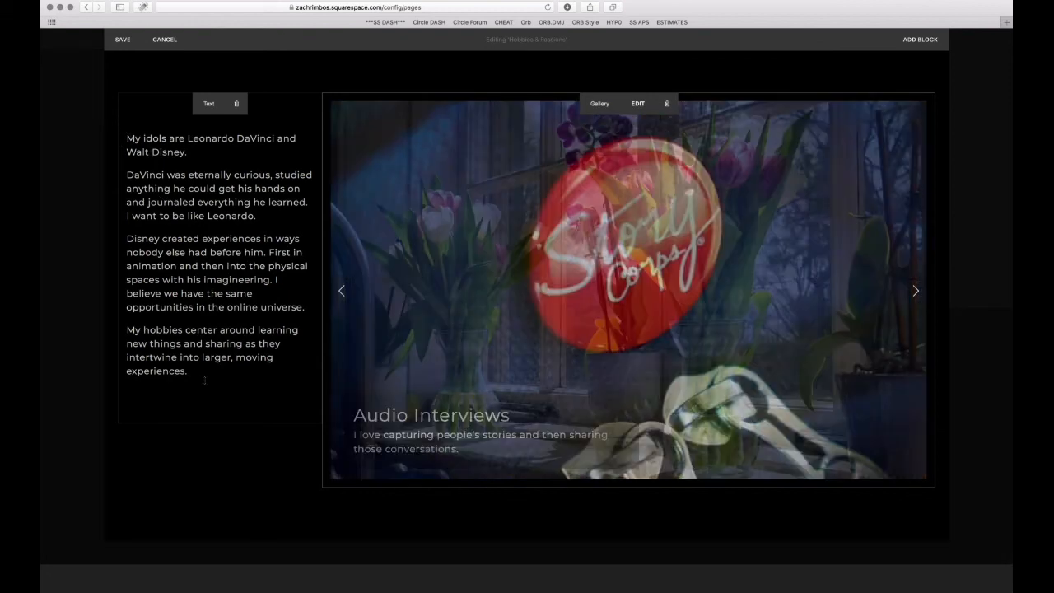
scroll(644, 134, "down", 4)
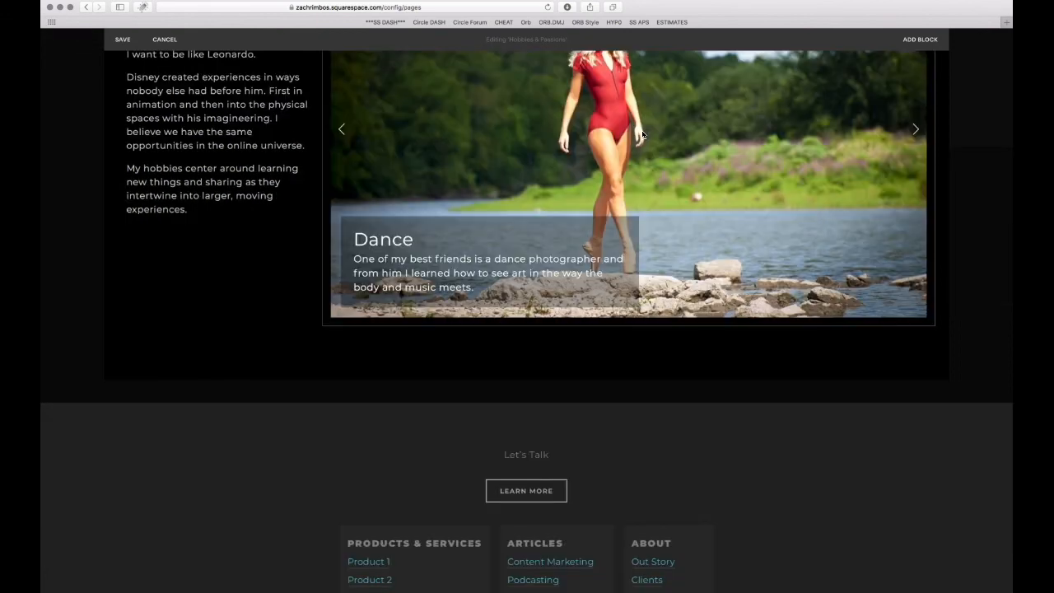
scroll(643, 135, "up", 4)
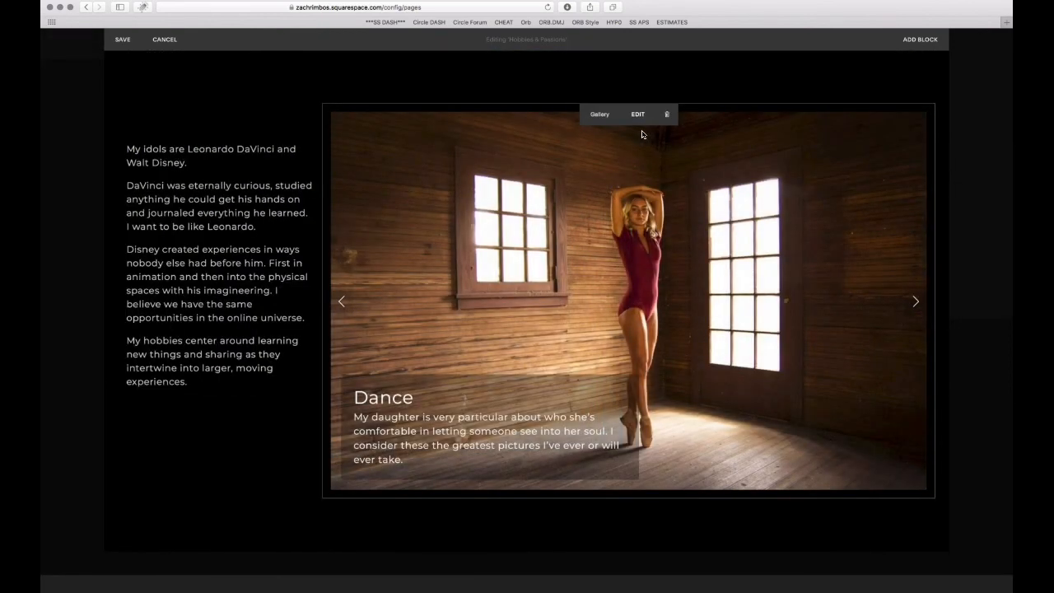